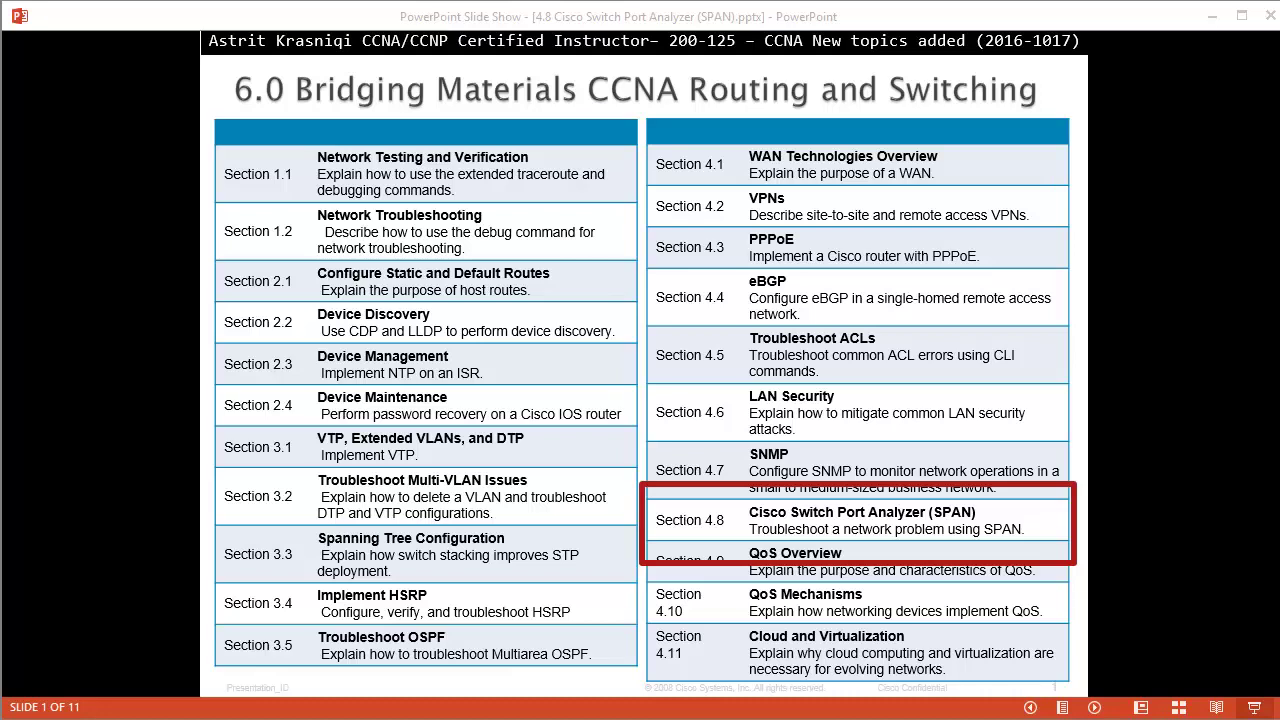
Advance the slide show to slide 2, the Section 4.8 SPAN objectives slide
{"action": "key", "text": "Right"}
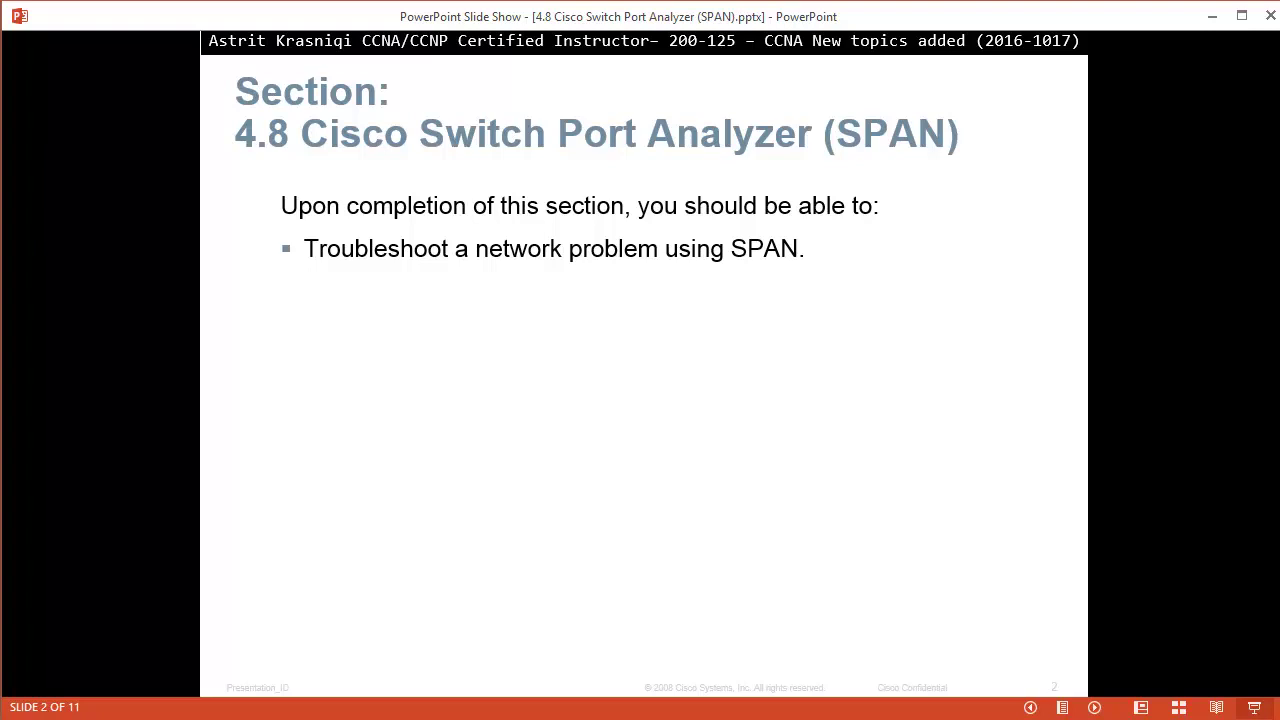
Advance past the Port Mirroring slide to slide 4, the Local SPAN terminology table
{"action": "key", "text": "Right"}
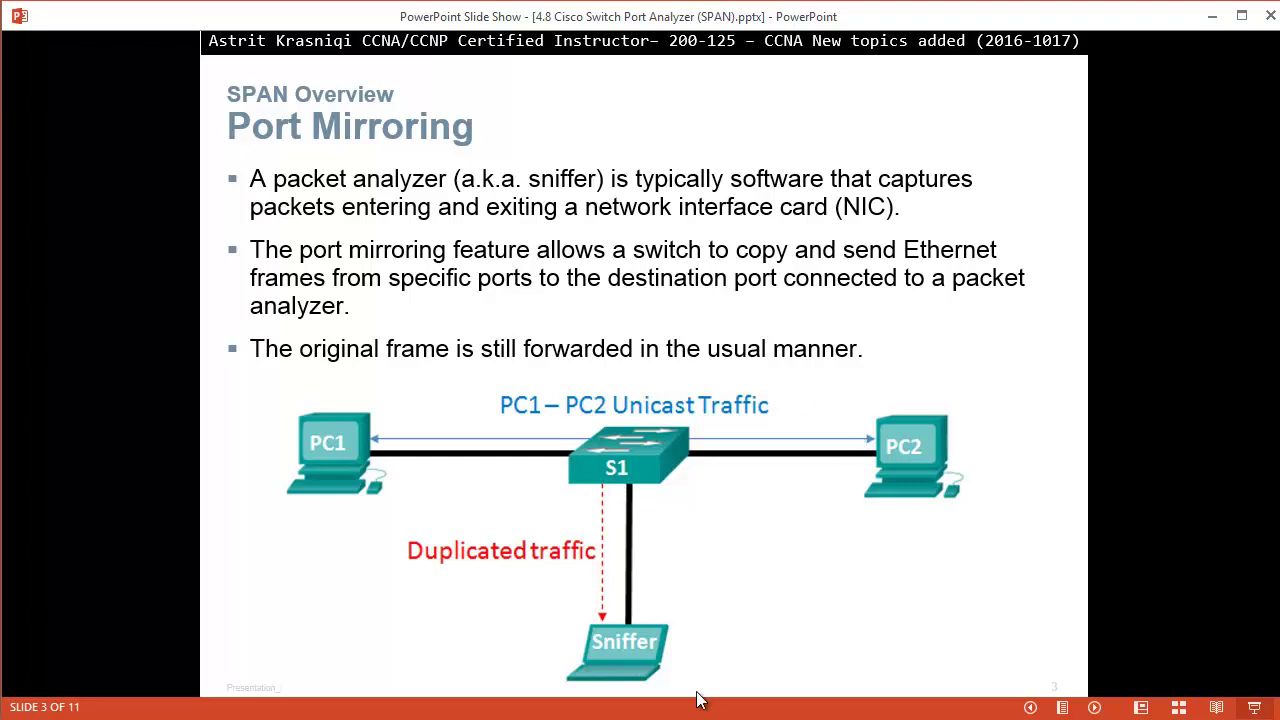
{"action": "left_click", "coordinate": [692, 634]}
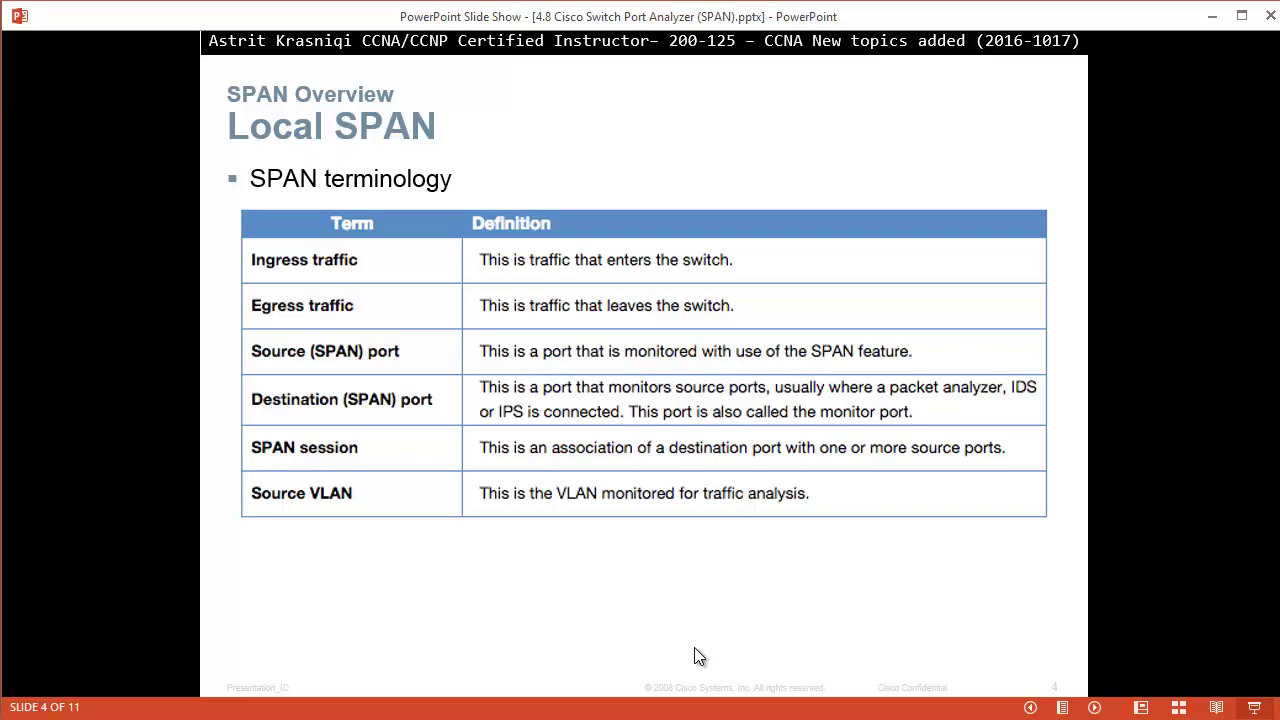
Advance past the SPAN session rules to slide 6, the Remote SPAN terminology table
{"action": "key", "text": "Right"}
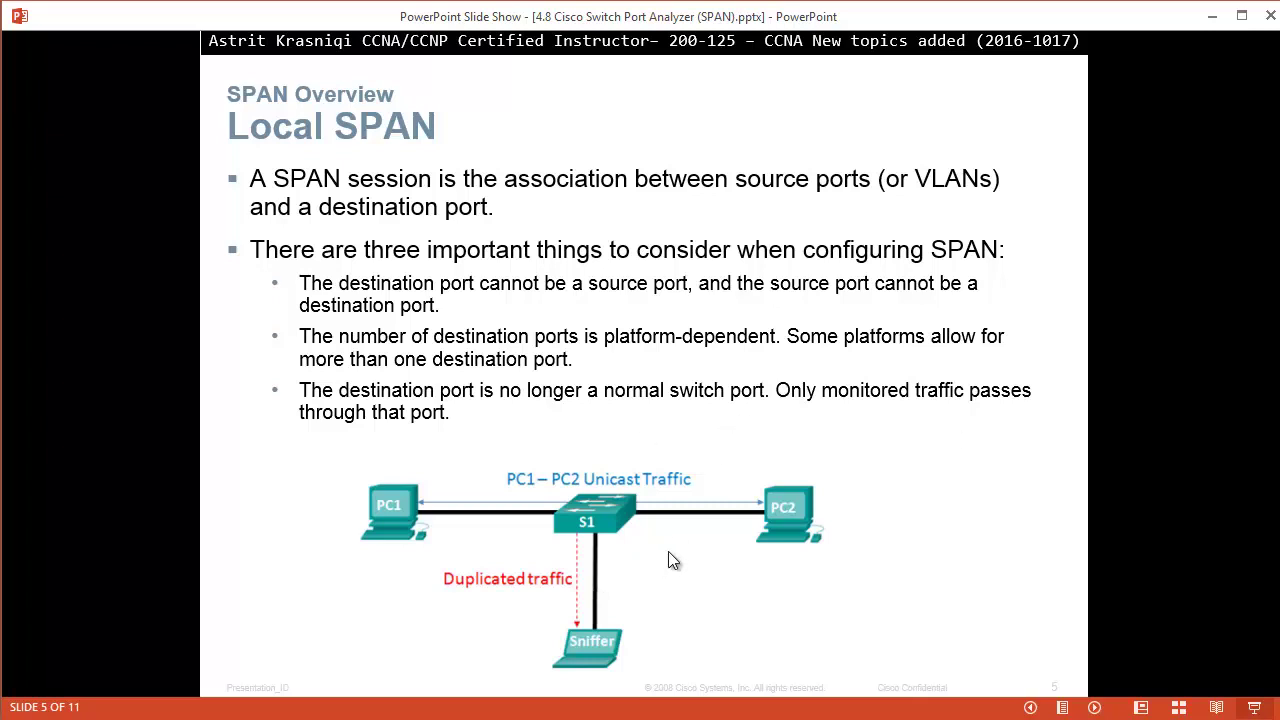
{"action": "left_click", "coordinate": [567, 632]}
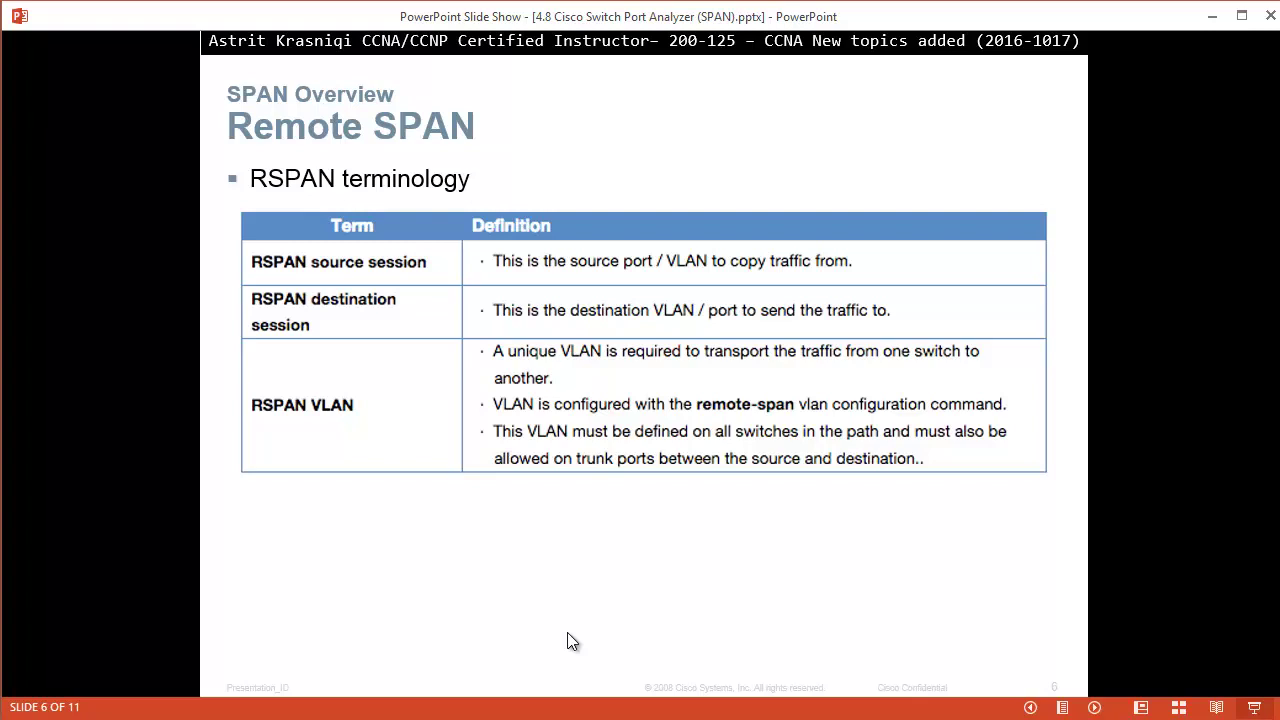
Advance past the Remote SPAN diagram to slide 8, Local SPAN Configuration
{"action": "key", "text": "Right"}
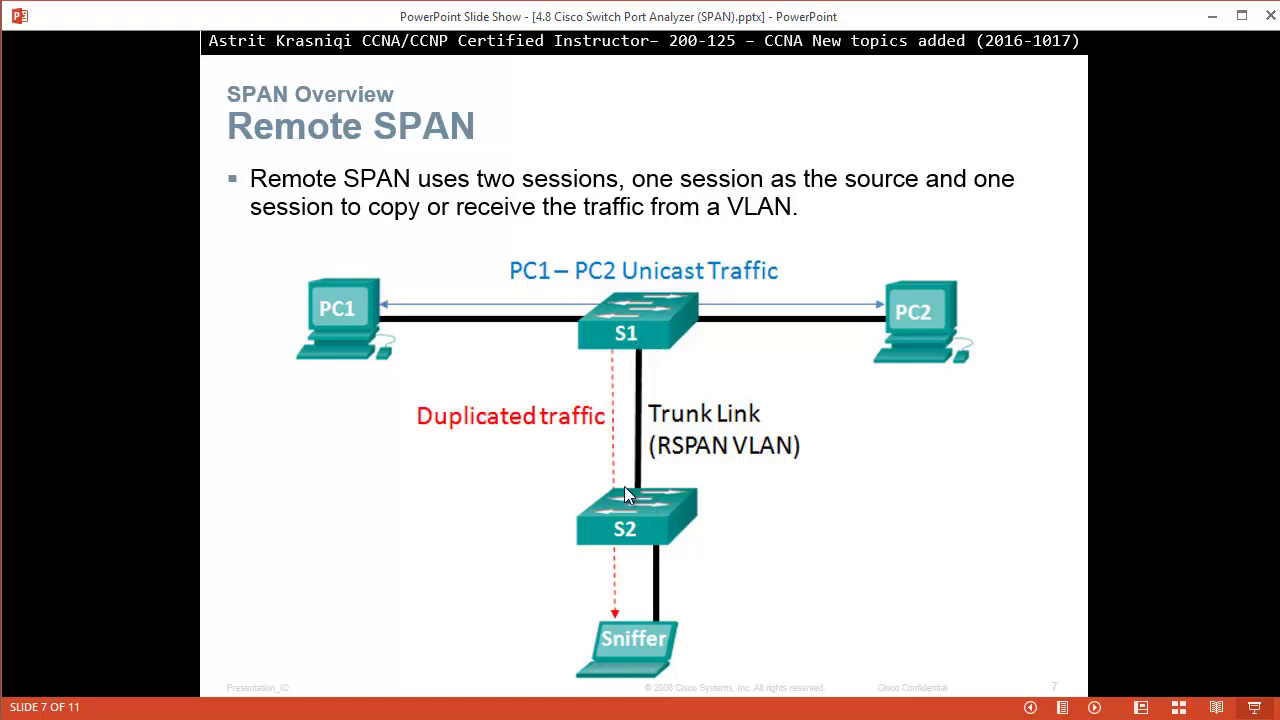
{"action": "left_click", "coordinate": [644, 613]}
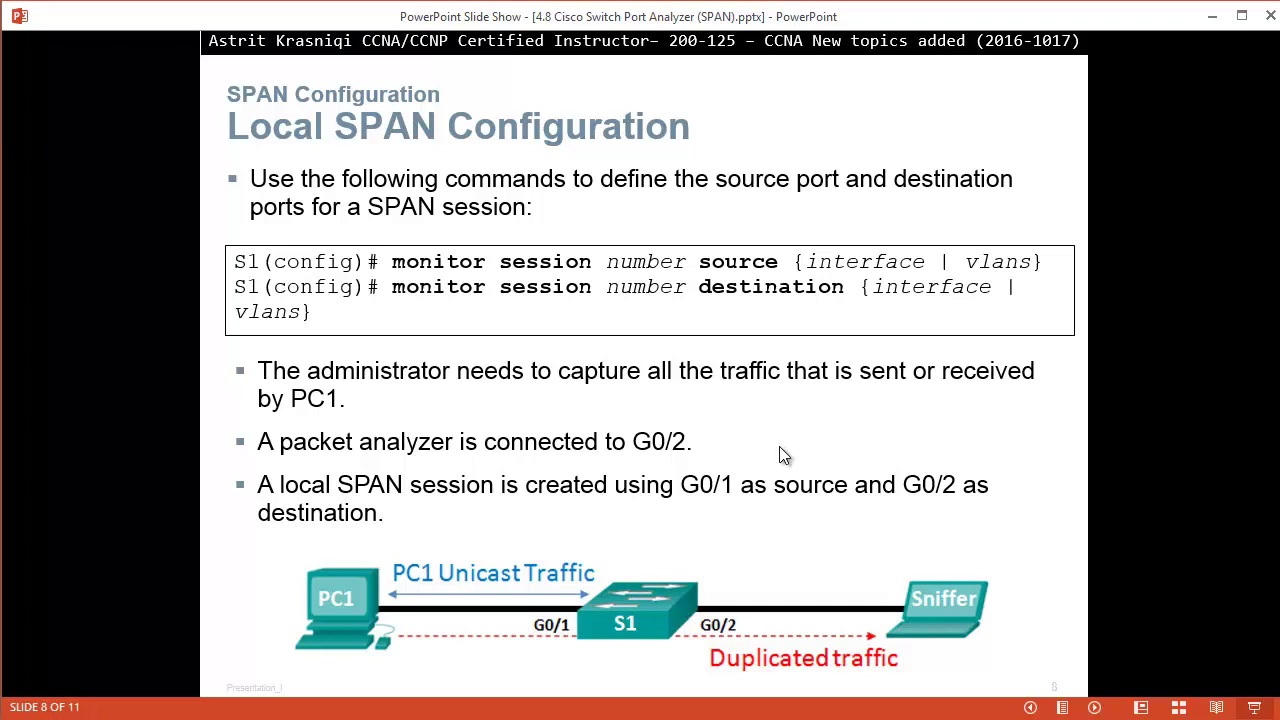
Show the basic SPAN configuration slide, then bring up the LAB_2 topology diagram
{"action": "left_click", "coordinate": [781, 449]}
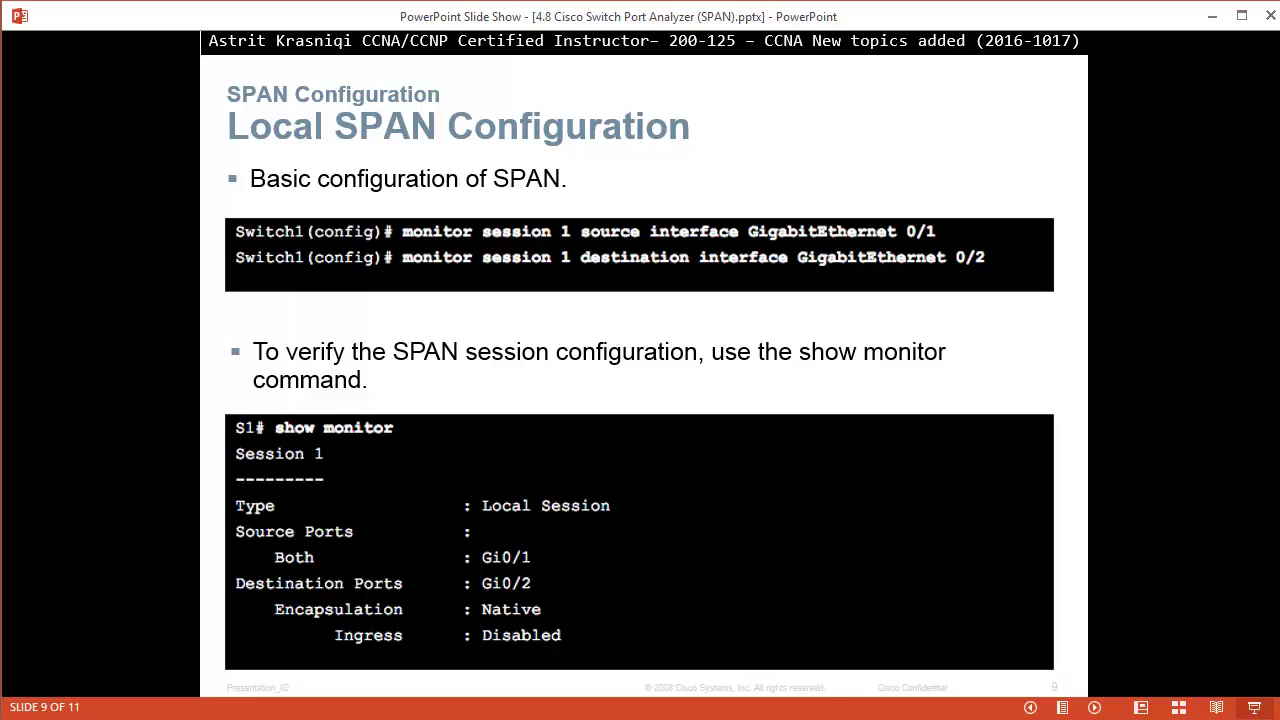
{"action": "key", "text": "alt+Tab"}
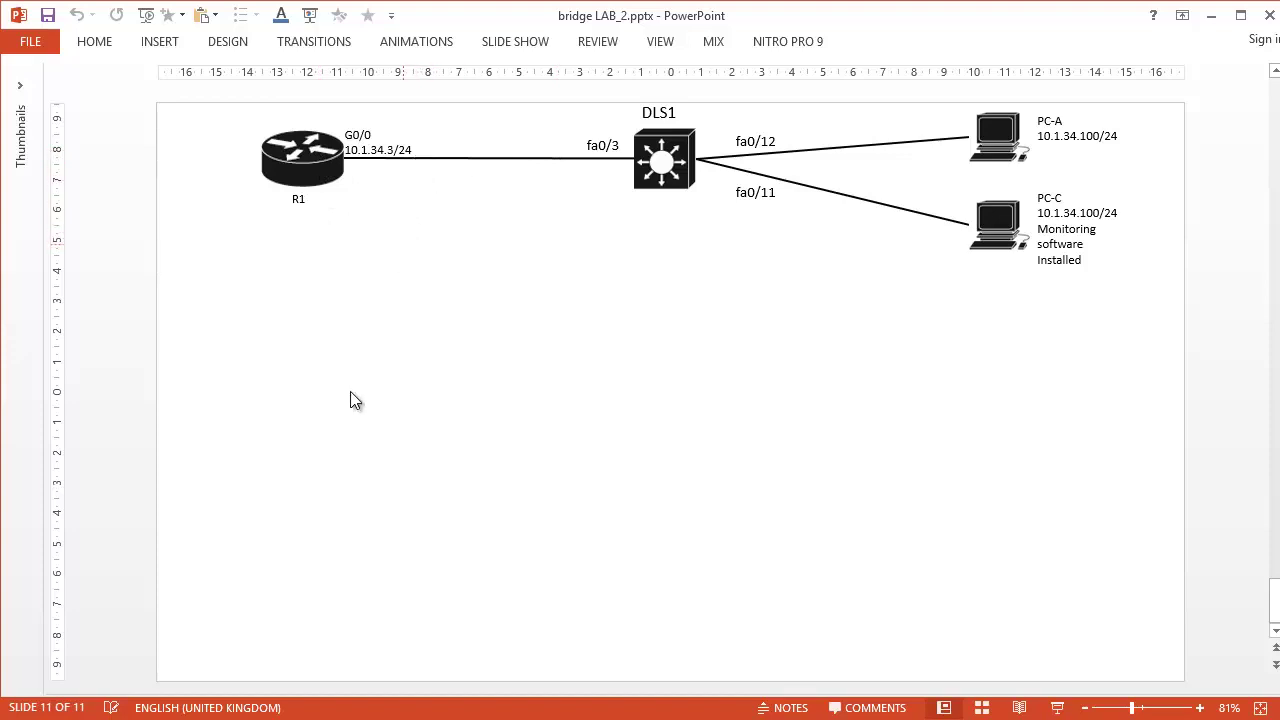
List the terminal sessions, resume connection 1 and decline the router's initial configuration dialog
{"action": "key", "text": "alt+Tab"}
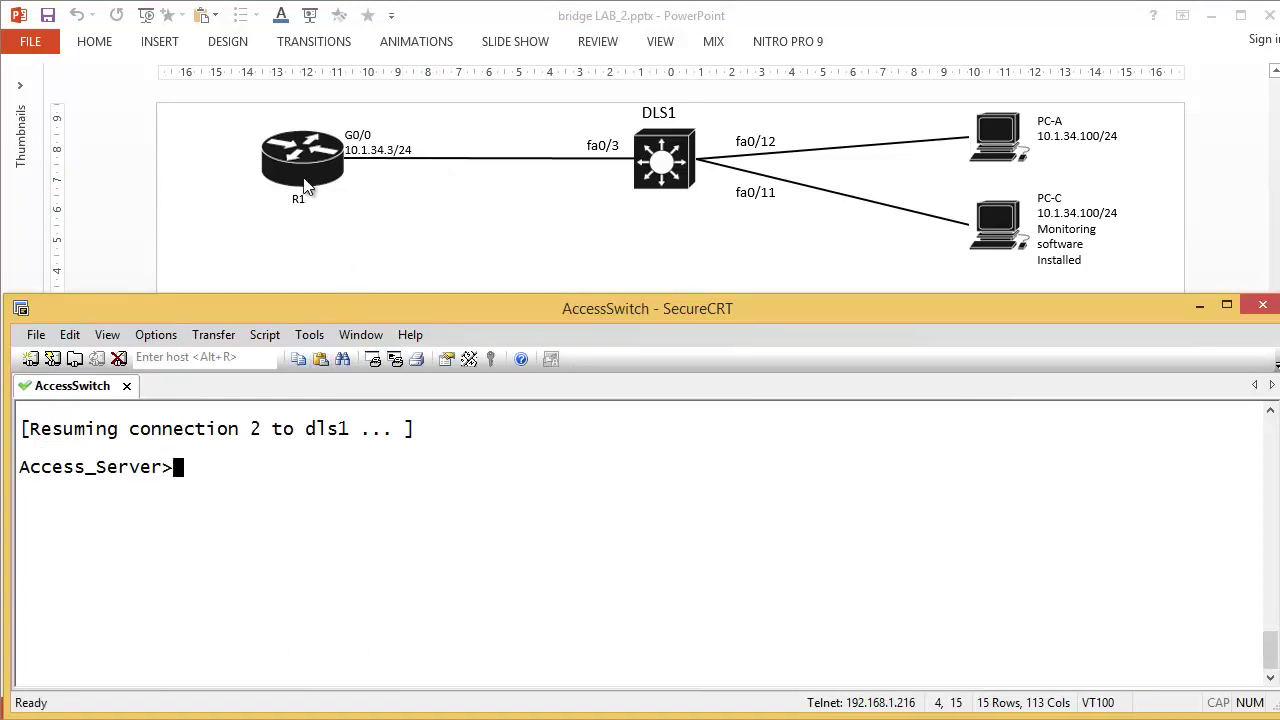
{"action": "type", "text": "show sess"}
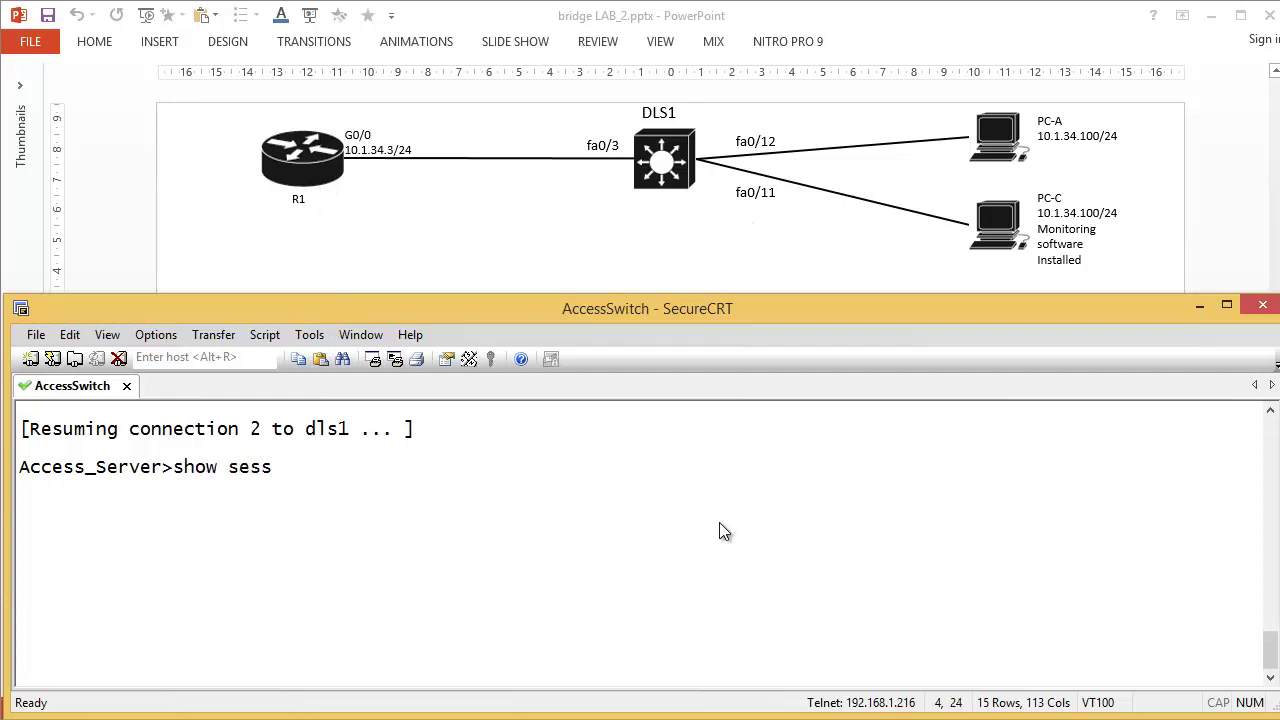
{"action": "type", "text": "ion"}
{"action": "key", "text": "Return"}
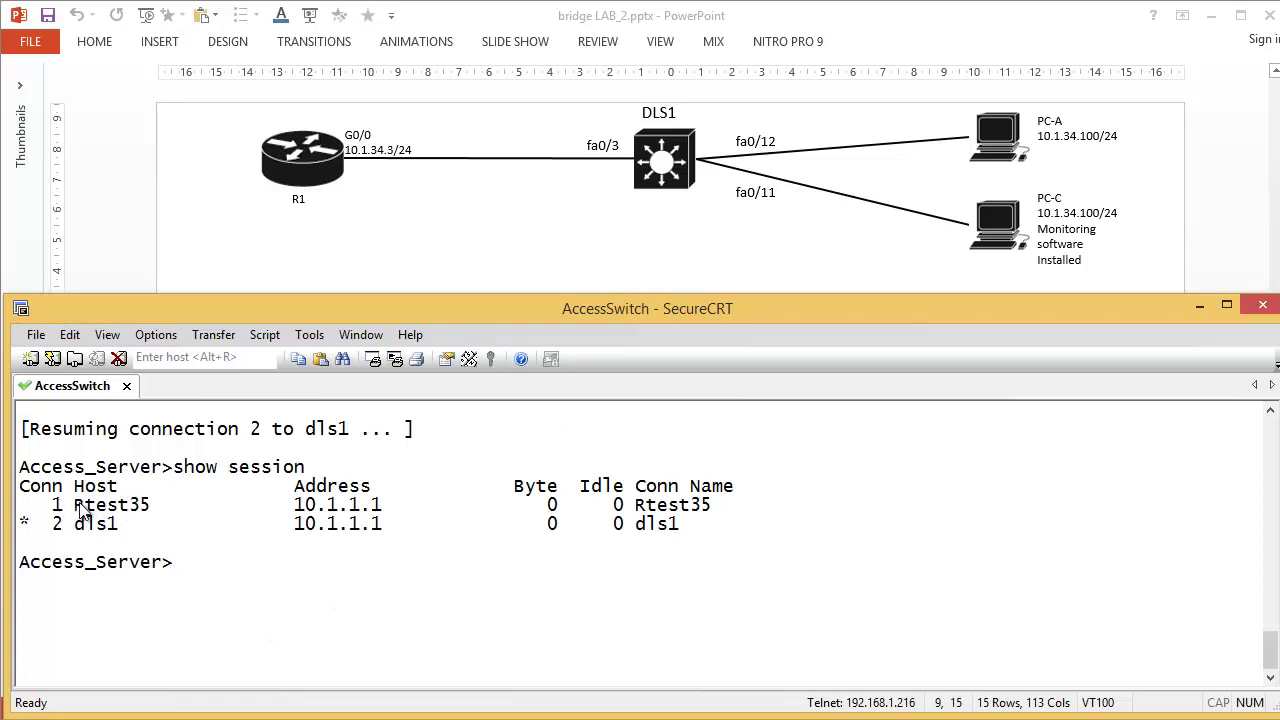
{"action": "type", "text": "1"}
{"action": "key", "text": "Return"}
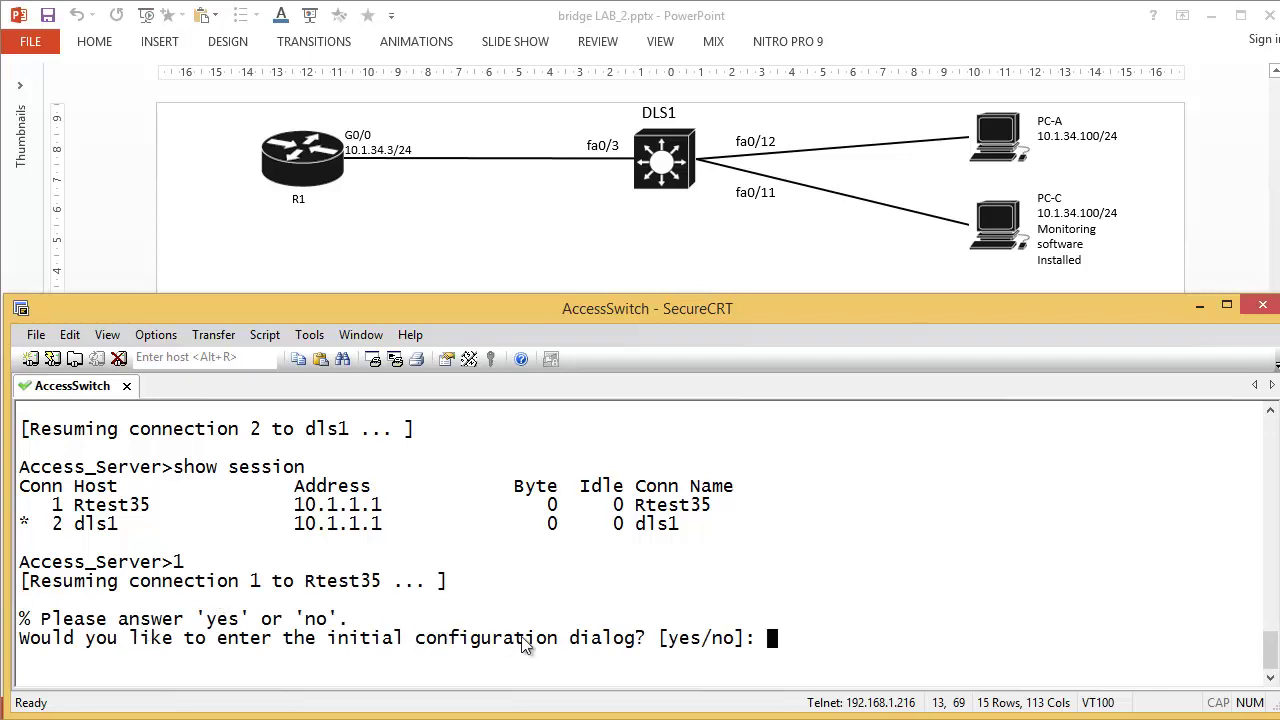
{"action": "type", "text": "no"}
{"action": "key", "text": "Return"}
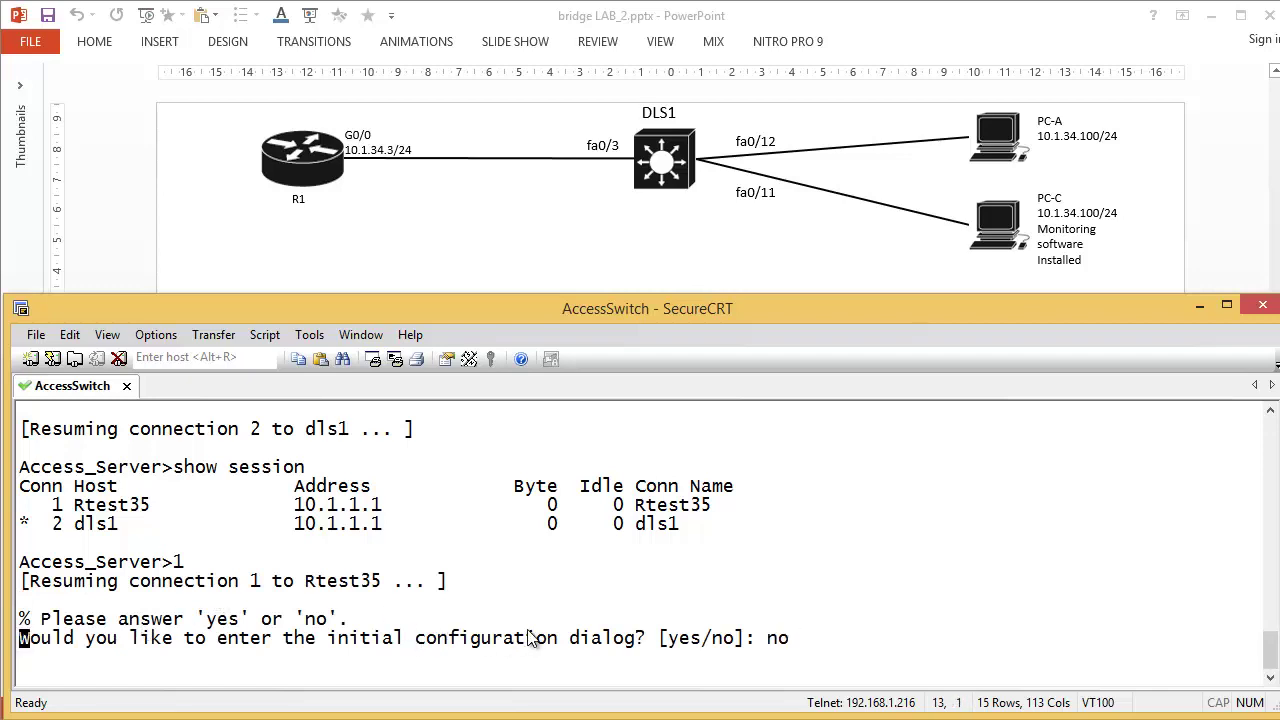
Resume connection 2 to dls1 and answer 'no' to its initial configuration dialog
{"action": "key", "text": "ctrl+shift+6"}
{"action": "type", "text": "x"}
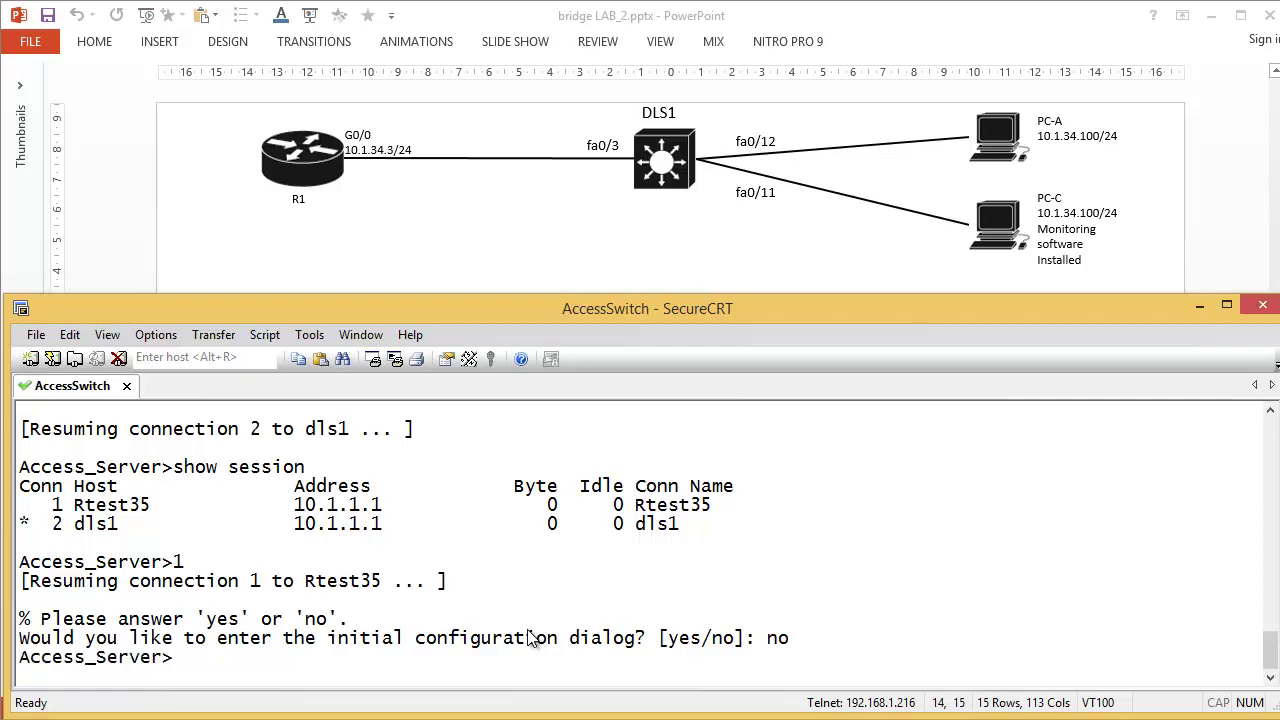
{"action": "type", "text": "2"}
{"action": "key", "text": "Return"}
{"action": "key", "text": "Return"}
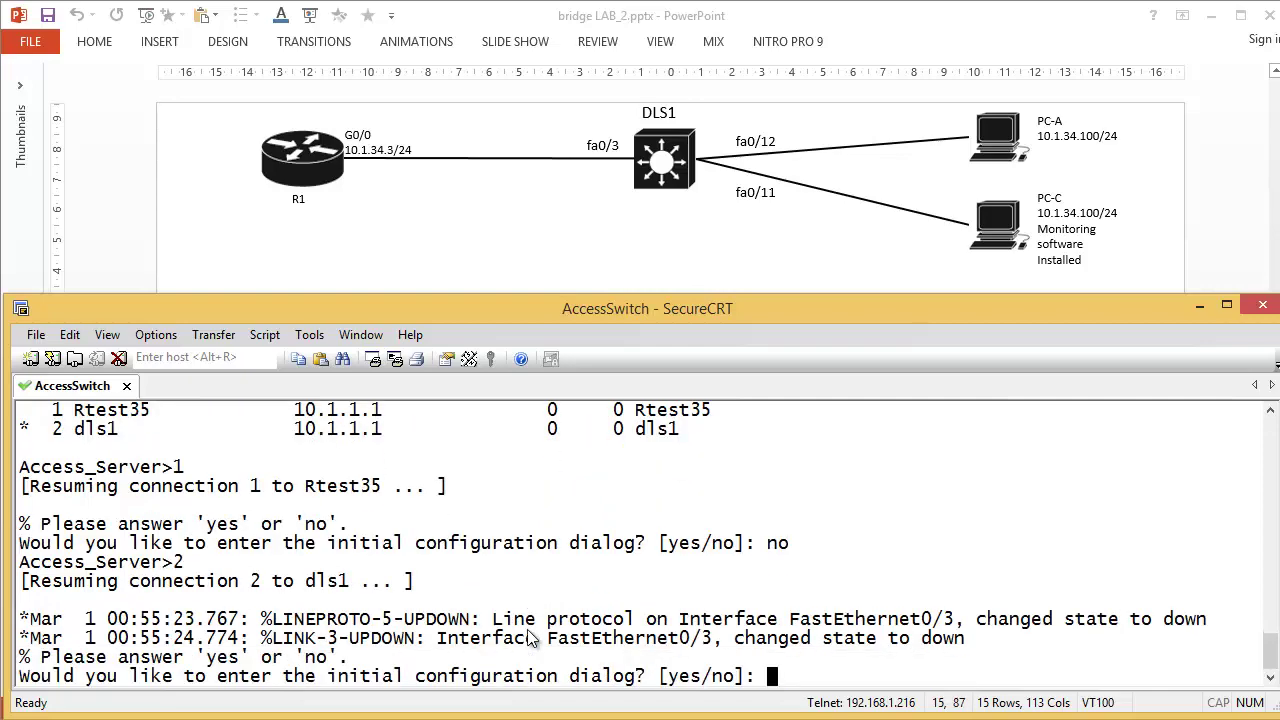
{"action": "type", "text": "no"}
{"action": "key", "text": "Return"}
{"action": "type", "text": "no"}
{"action": "key", "text": "Return"}
{"action": "key", "text": "Return"}
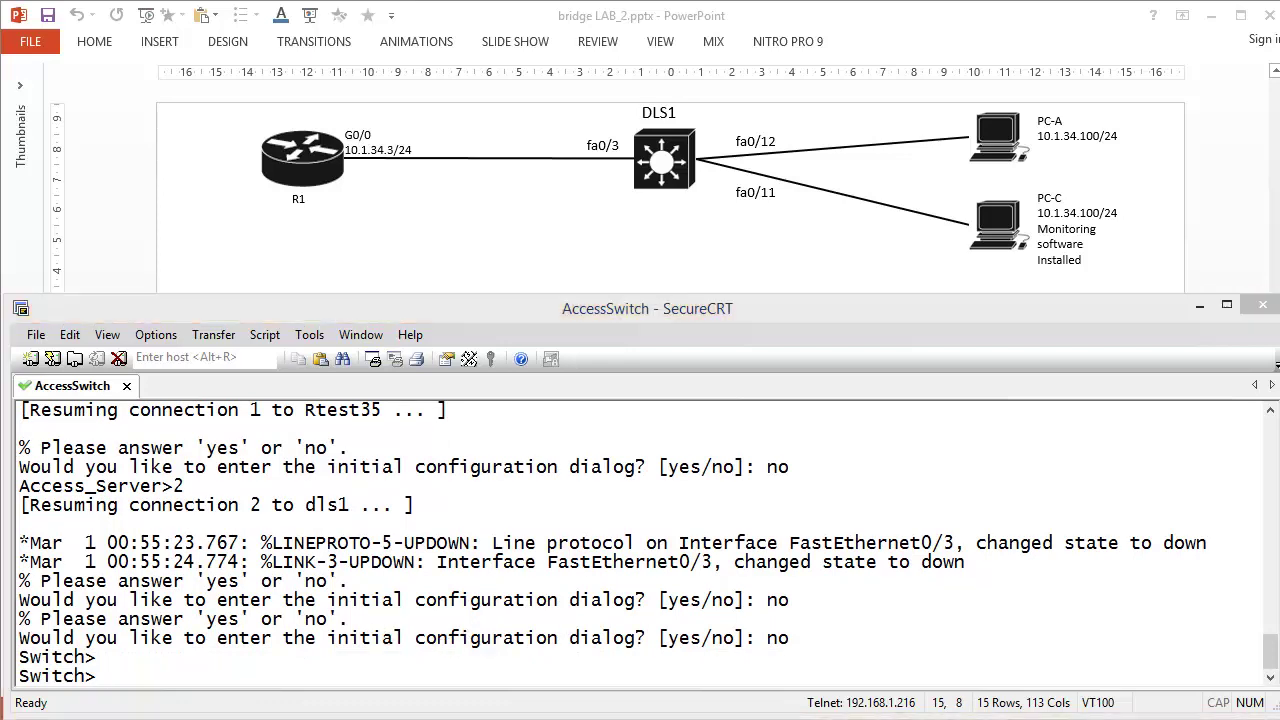
{"action": "key", "text": "alt+Tab"}
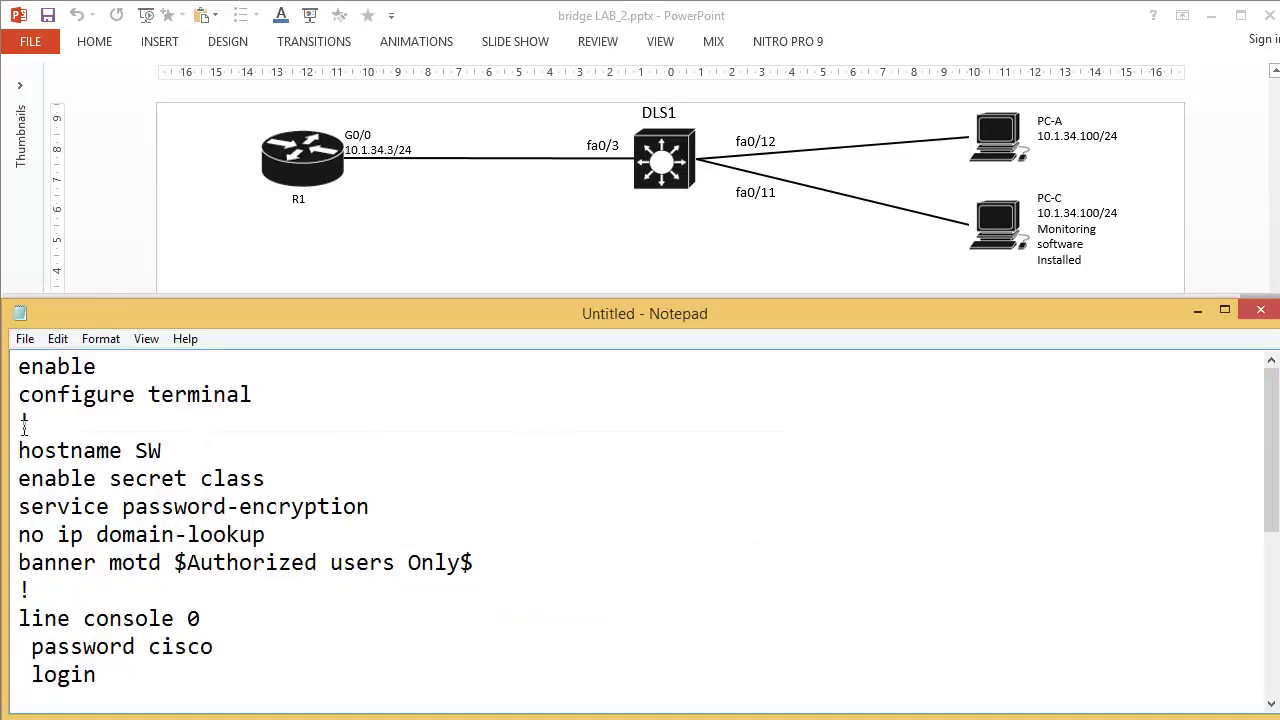
Change the script's hostname from SW to R1 and select the lines through the vty exit
{"action": "left_click_drag", "start_coordinate": [146, 452], "coordinate": [137, 452]}
{"action": "type", "text": "R1"}
{"action": "key", "text": "ctrl+Home"}
{"action": "key", "text": "shift+Down"}
{"action": "key", "text": "shift+Down"}
{"action": "key", "text": "shift+Down"}
{"action": "key", "text": "shift+Down"}
{"action": "key", "text": "shift+Down"}
{"action": "key", "text": "shift+Down"}
{"action": "key", "text": "shift+Down"}
{"action": "key", "text": "shift+Down"}
{"action": "key", "text": "shift+Down"}
{"action": "key", "text": "shift+Down"}
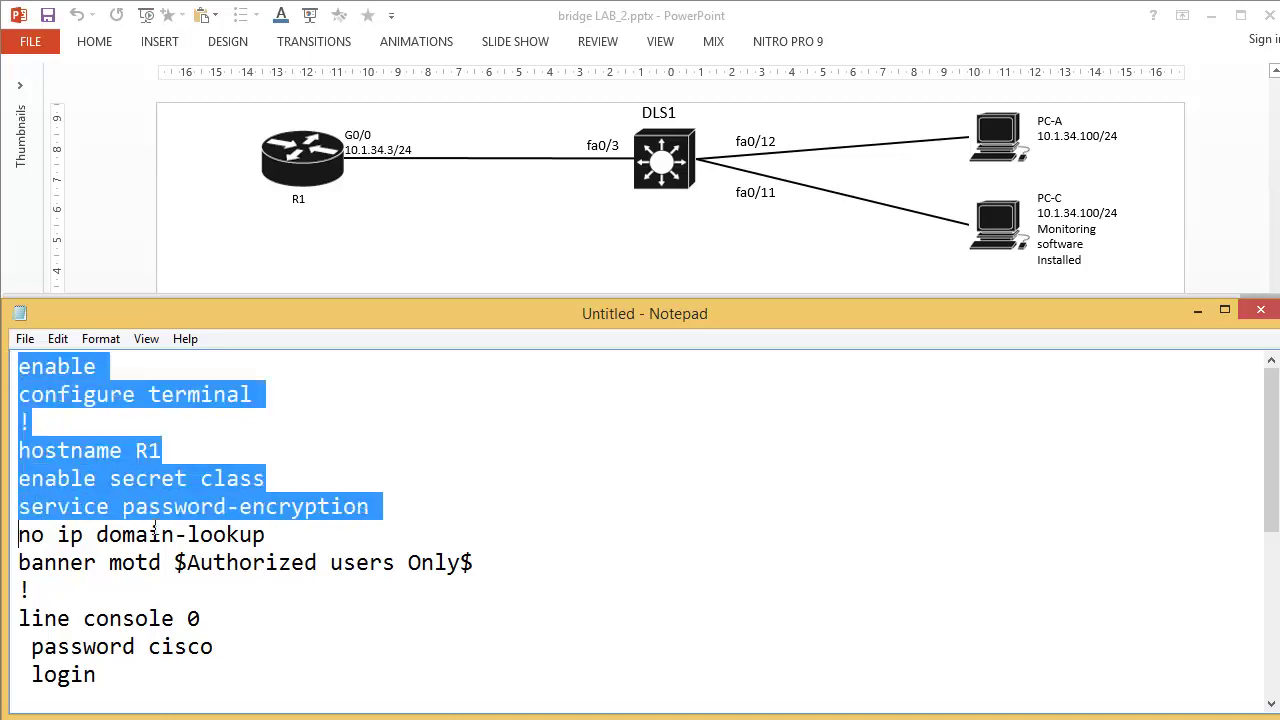
{"action": "key", "text": "shift+Down"}
{"action": "key", "text": "shift+Down"}
{"action": "key", "text": "shift+Down"}
{"action": "key", "text": "shift+Down"}
{"action": "key", "text": "shift+Down"}
{"action": "key", "text": "shift+Down"}
{"action": "key", "text": "shift+Down"}
{"action": "key", "text": "shift+Down"}
{"action": "key", "text": "shift+Down"}
{"action": "key", "text": "shift+Down"}
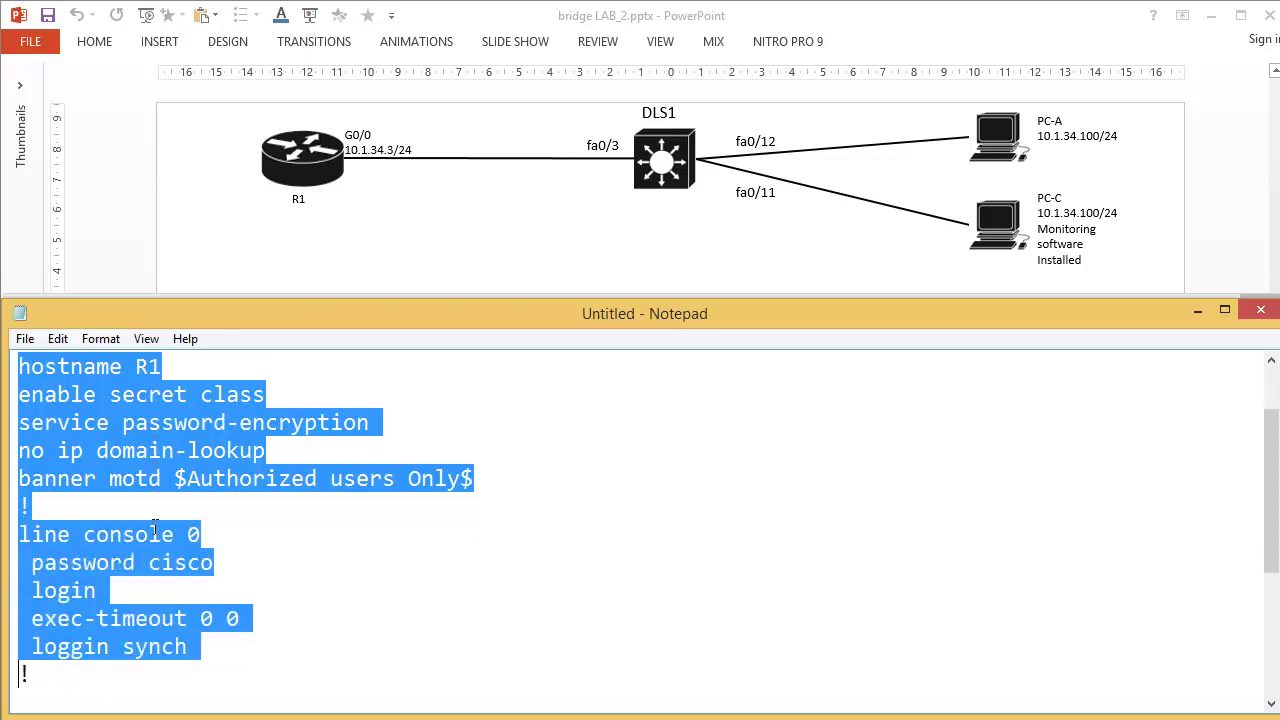
{"action": "key", "text": "shift+Down"}
{"action": "key", "text": "shift+Down"}
{"action": "key", "text": "shift+Down"}
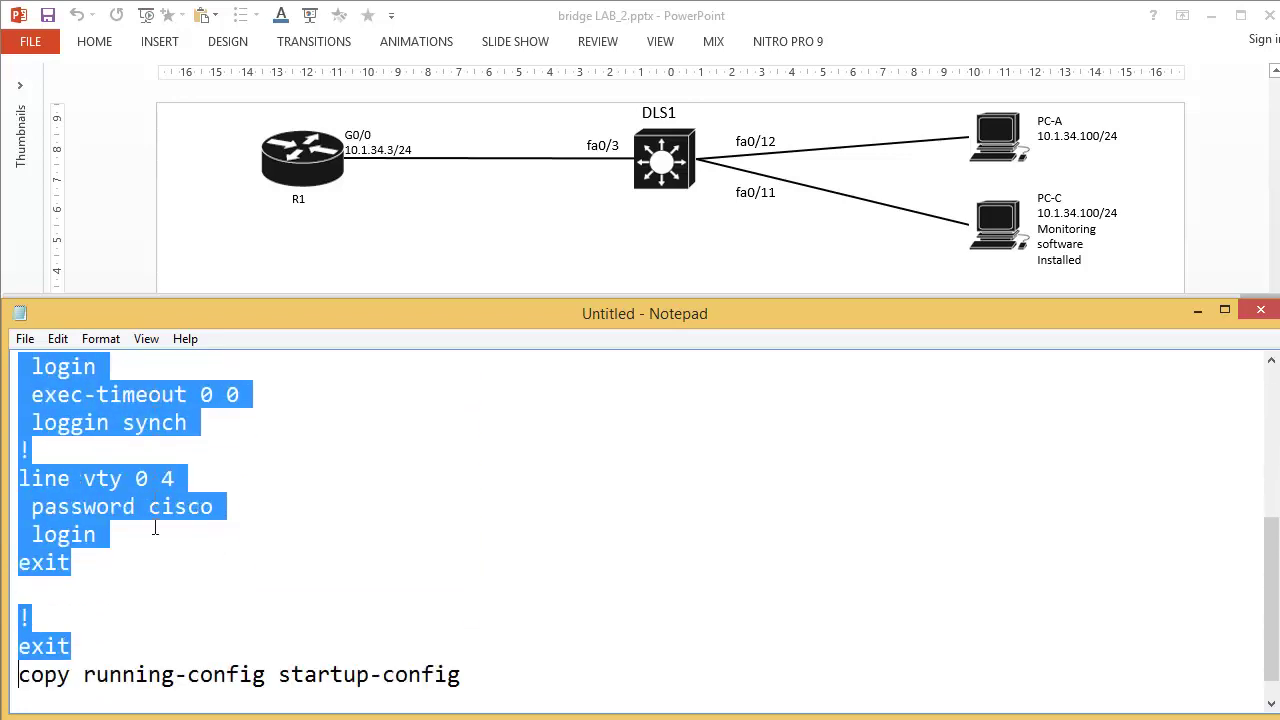
{"action": "key", "text": "shift+Up"}
{"action": "key", "text": "shift+Up"}
{"action": "key", "text": "shift+Up"}
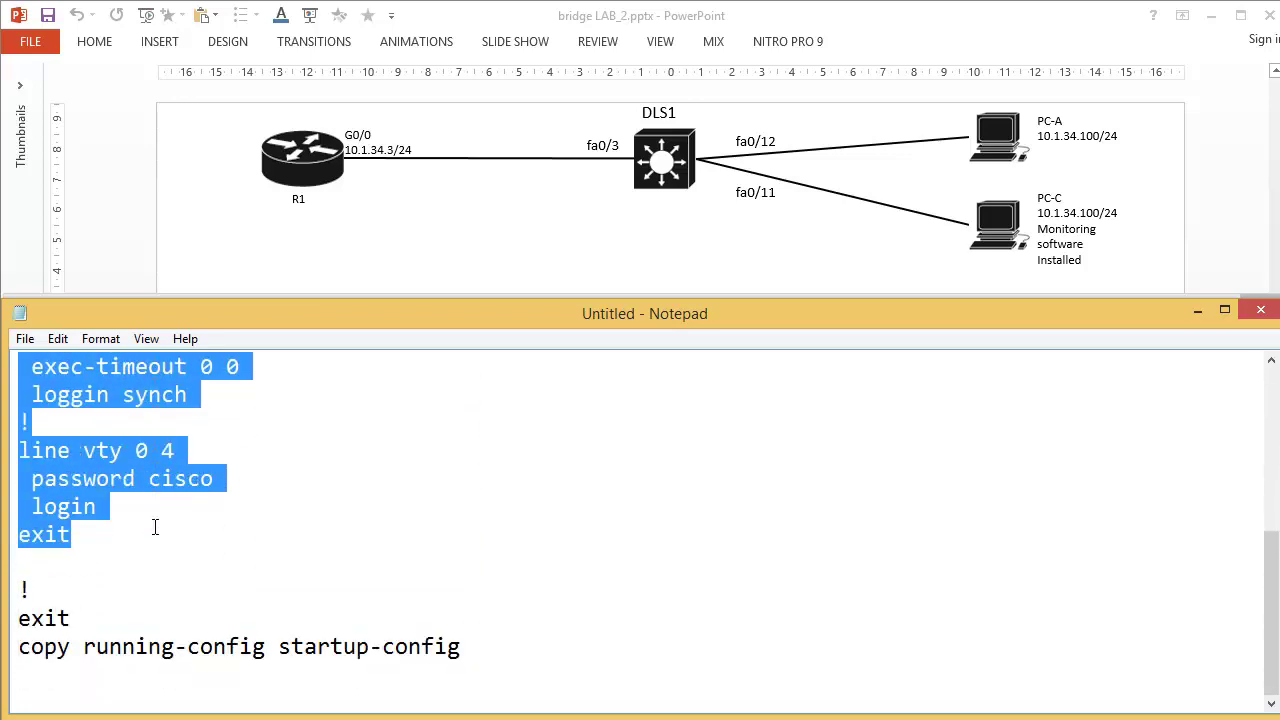
{"action": "right_click", "coordinate": [127, 481]}
Copy the selected base config and paste it into the router session on connection 1
{"action": "left_click", "coordinate": [172, 545]}
{"action": "key", "text": "alt+Tab"}
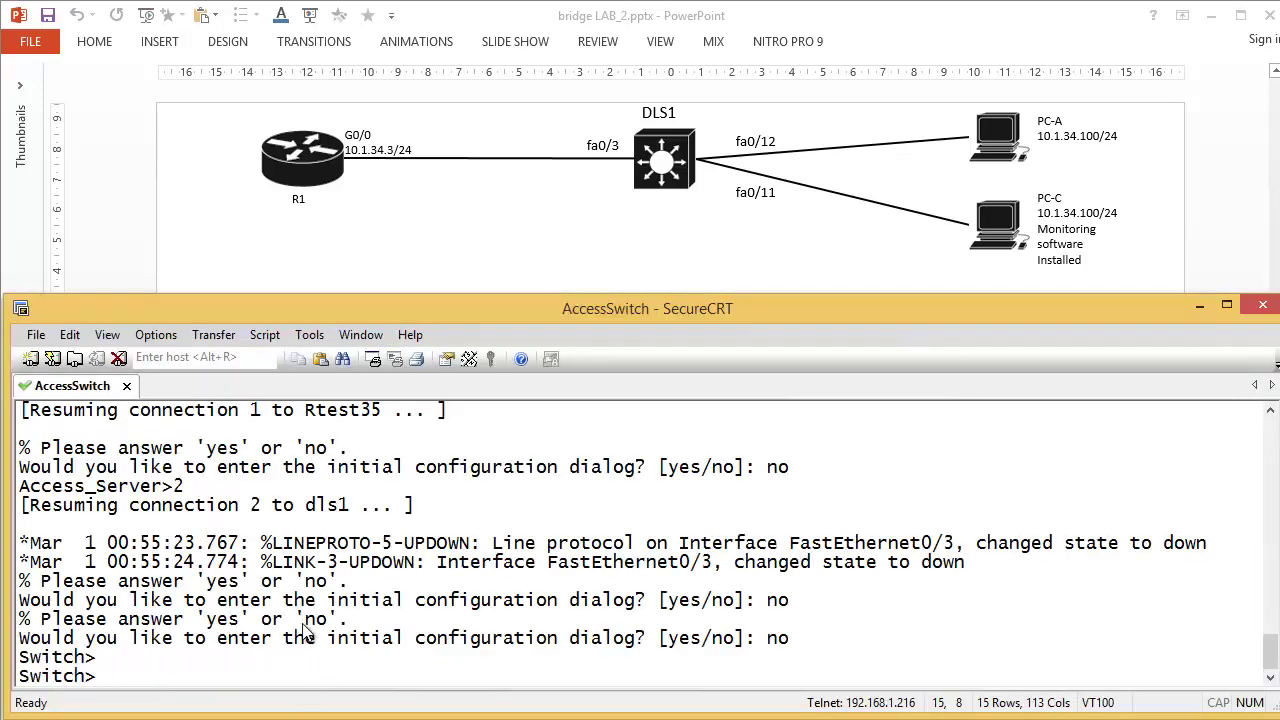
{"action": "key", "text": "ctrl+shift+6"}
{"action": "type", "text": "x1"}
{"action": "key", "text": "Return"}
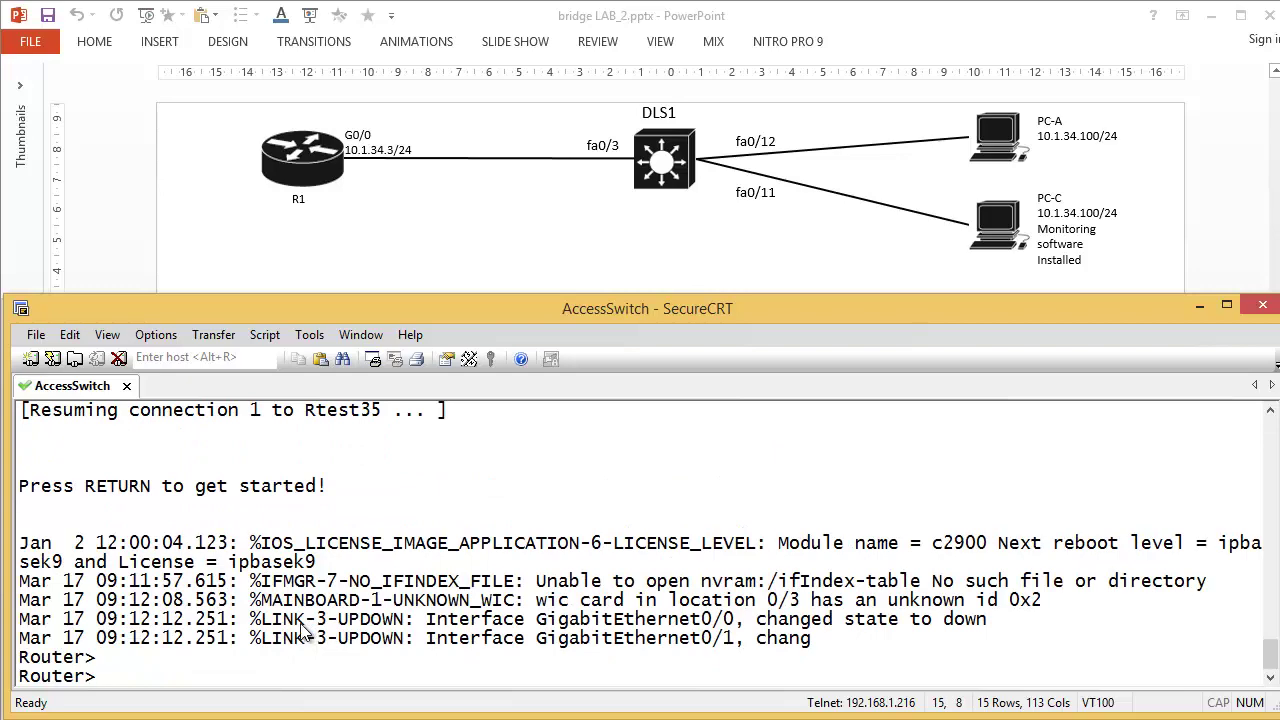
{"action": "right_click", "coordinate": [365, 600]}
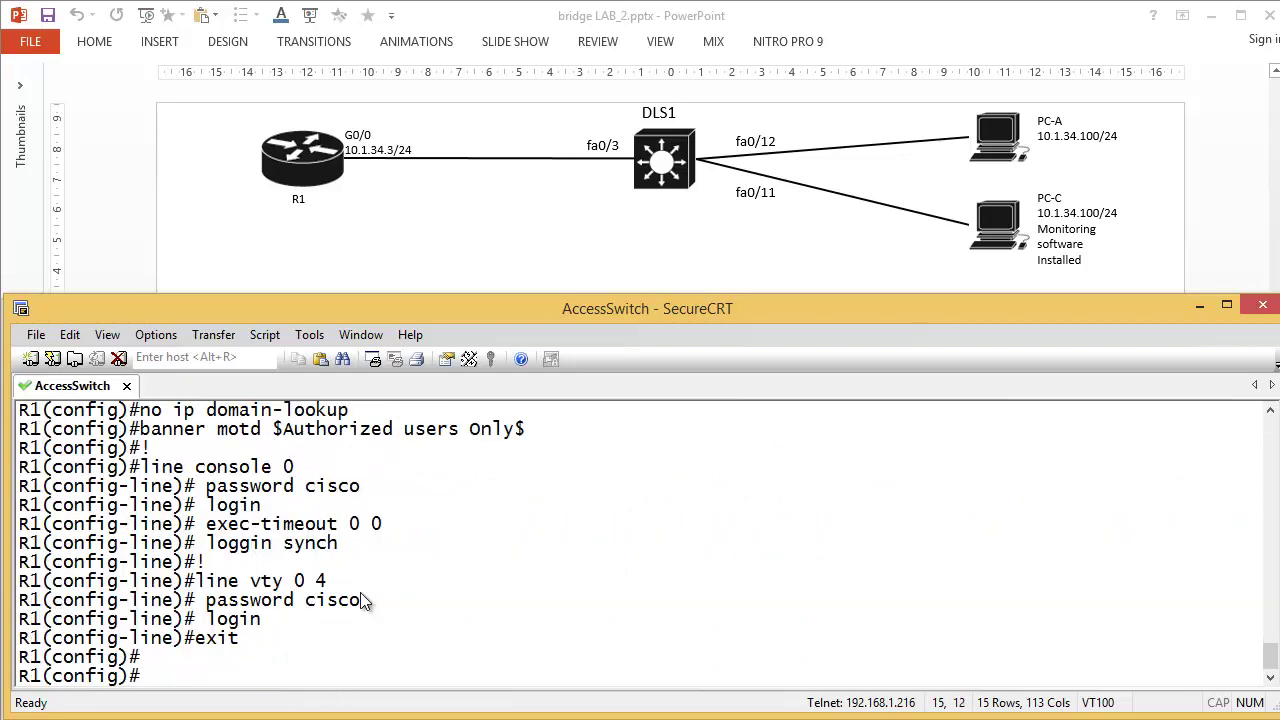
{"action": "key", "text": "alt+Tab"}
Change the script's hostname from R1 to DLS1 and copy the whole script
{"action": "scroll", "coordinate": [314, 488], "scroll_direction": "up", "scroll_amount": 4}
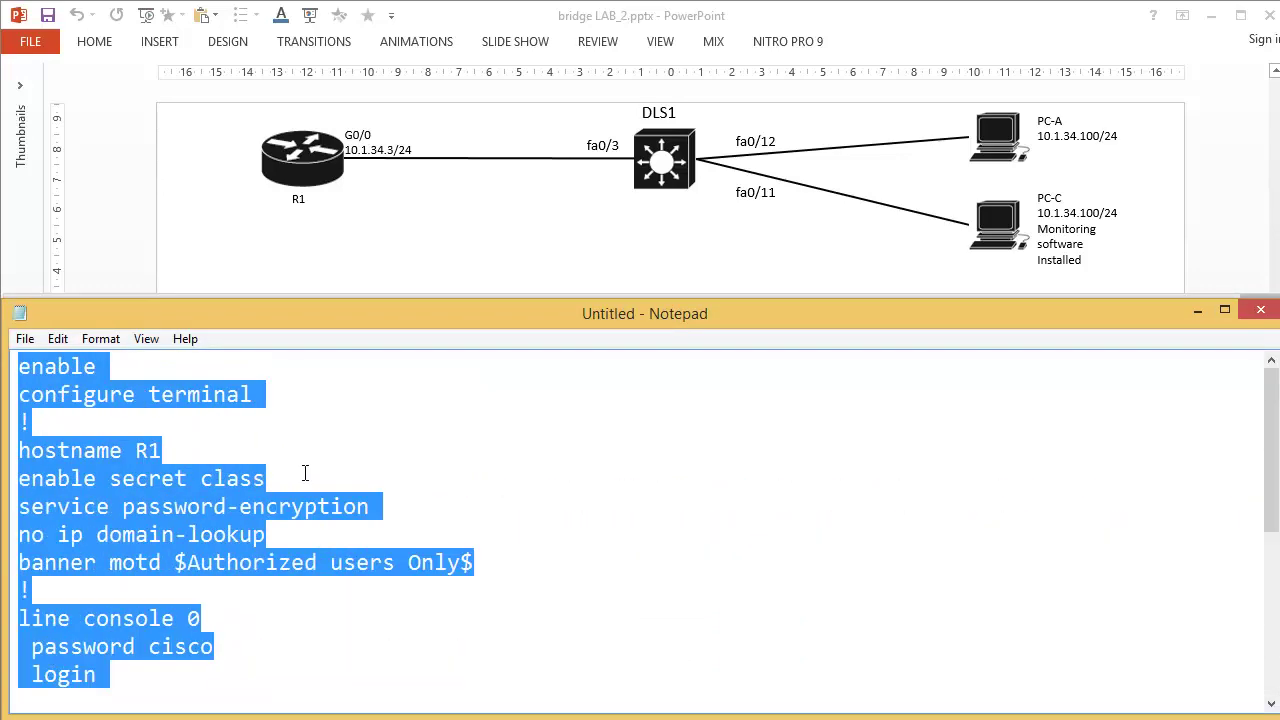
{"action": "left_click_drag", "start_coordinate": [173, 447], "coordinate": [134, 450]}
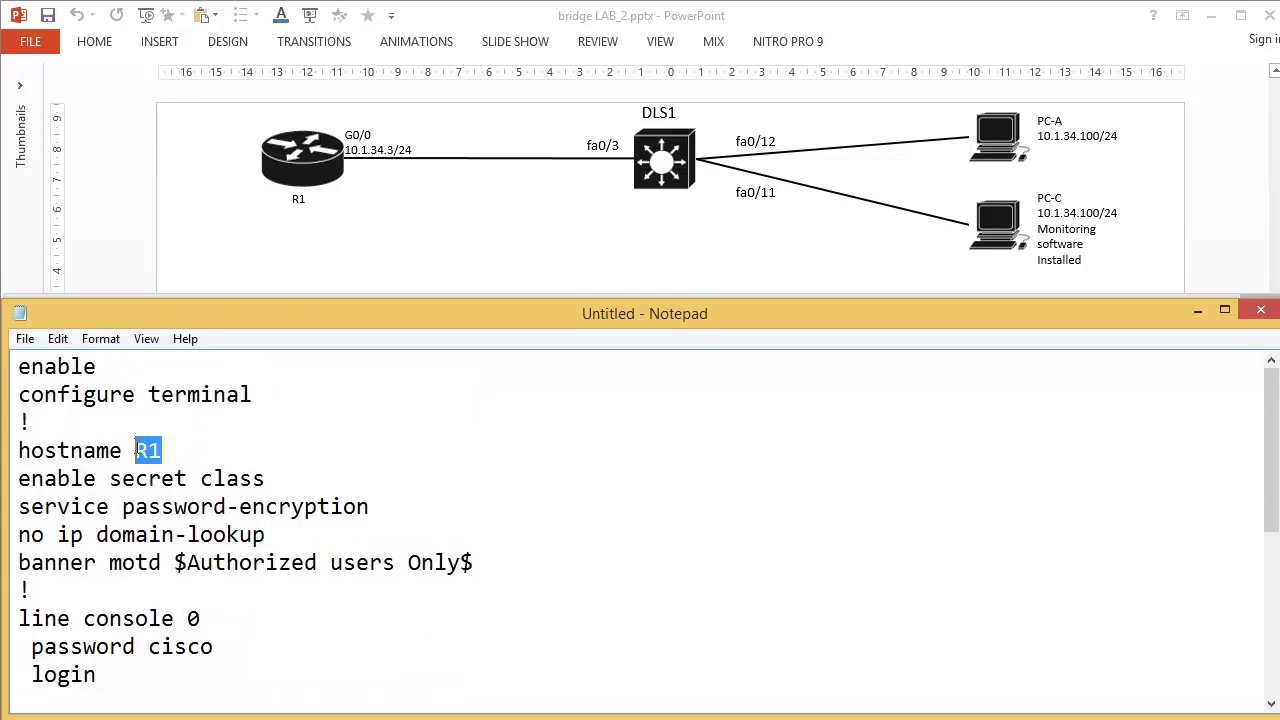
{"action": "type", "text": "S"}
{"action": "key", "text": "BackSpace"}
{"action": "type", "text": "DLS1"}
{"action": "scroll", "coordinate": [203, 580], "scroll_direction": "down", "scroll_amount": 4}
{"action": "key", "text": "ctrl+a"}
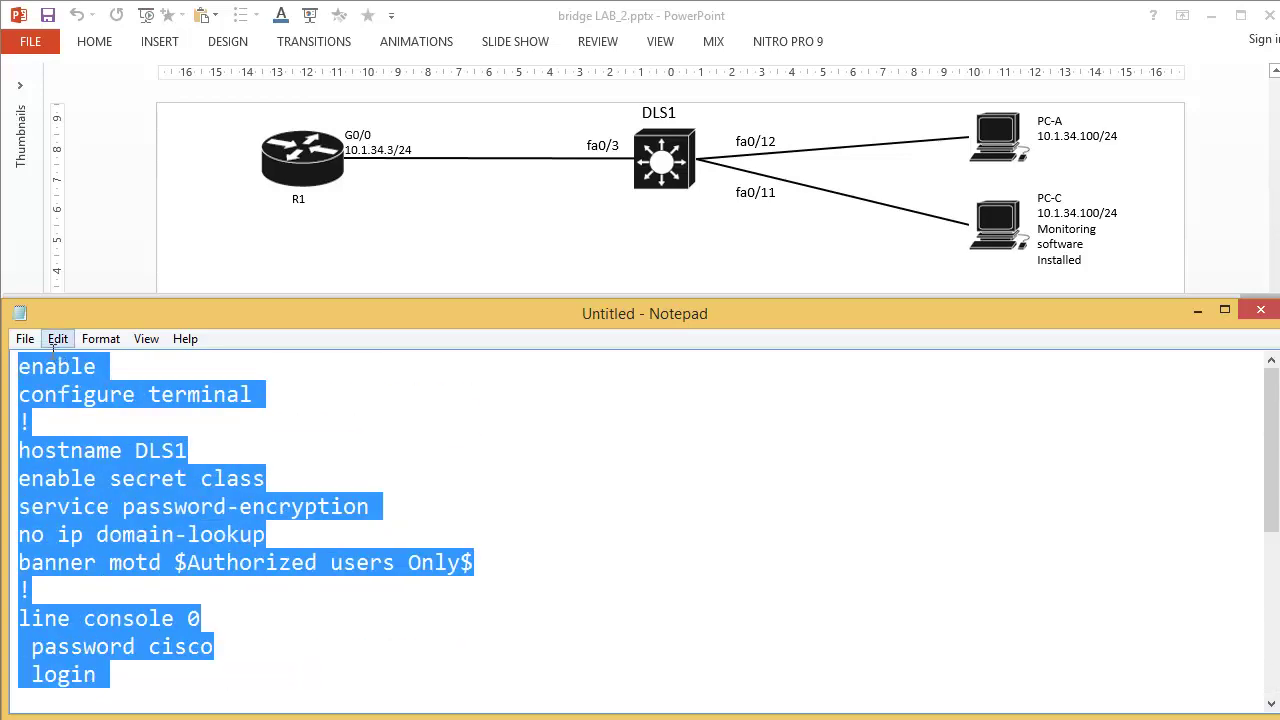
{"action": "right_click", "coordinate": [100, 476]}
{"action": "left_click", "coordinate": [148, 538]}
Resume connection 2 to dls1, enter enable, and paste the DLS1 configuration
{"action": "key", "text": "alt+Tab"}
{"action": "key", "text": "ctrl+shift+6"}
{"action": "type", "text": "x"}
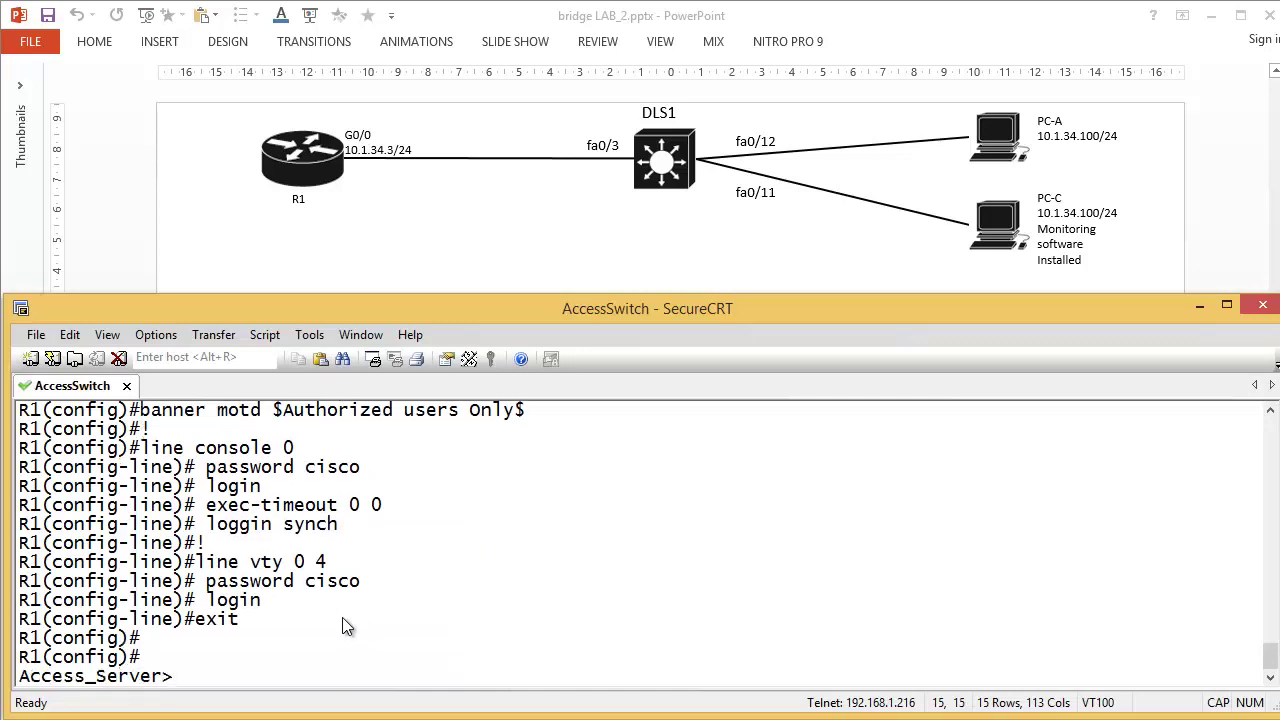
{"action": "type", "text": "2"}
{"action": "key", "text": "Return"}
{"action": "key", "text": "Return"}
{"action": "type", "text": "enable"}
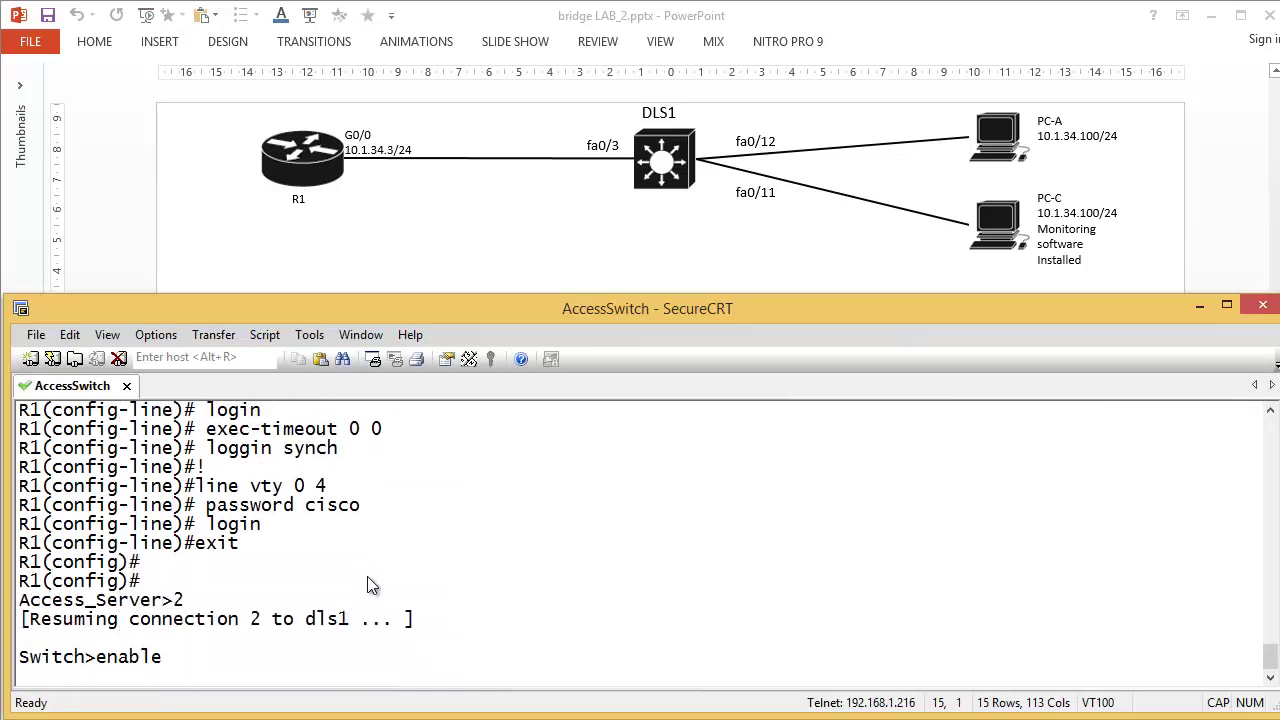
{"action": "key", "text": "Return"}
{"action": "right_click", "coordinate": [367, 576]}
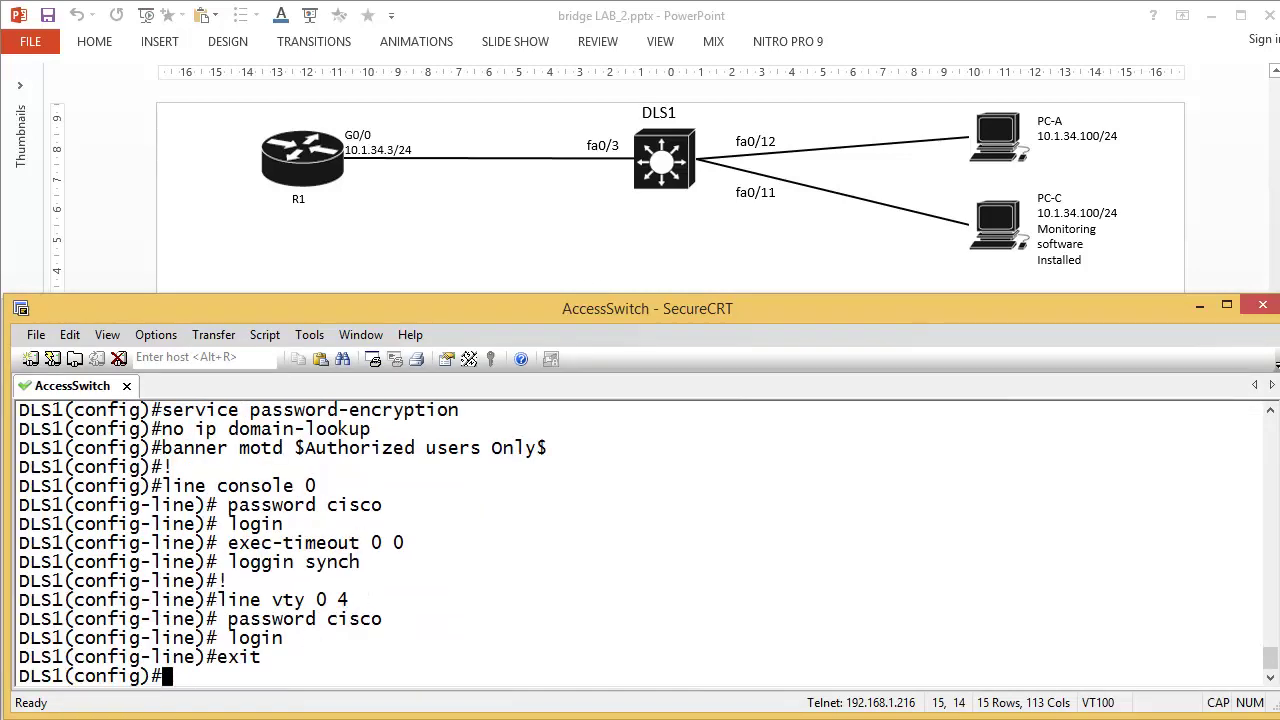
{"action": "key", "text": "alt+Tab"}
{"action": "scroll", "coordinate": [180, 645], "scroll_direction": "down", "scroll_amount": 2}
{"action": "left_click", "coordinate": [68, 620]}
Replace the script's last lines with a dash divider, an R1 heading and a '!' line
{"action": "left_click_drag", "start_coordinate": [474, 648], "coordinate": [5, 588]}
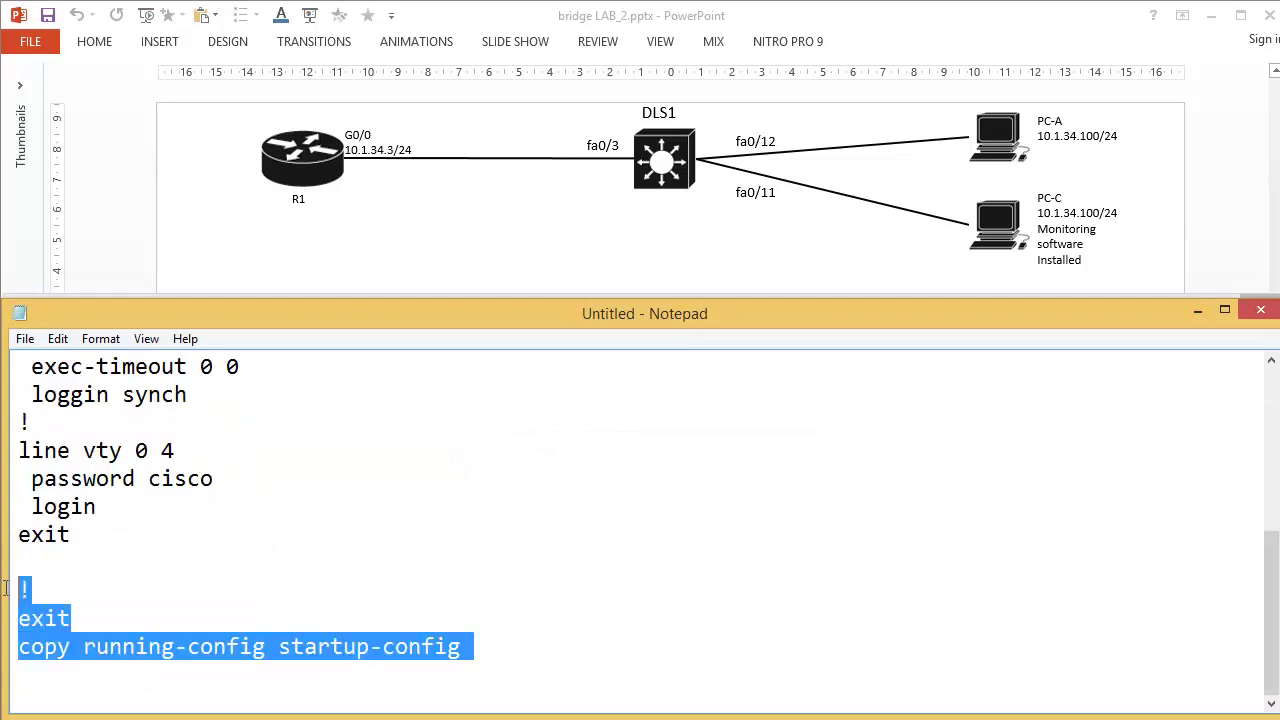
{"action": "type", "text": "-----"}
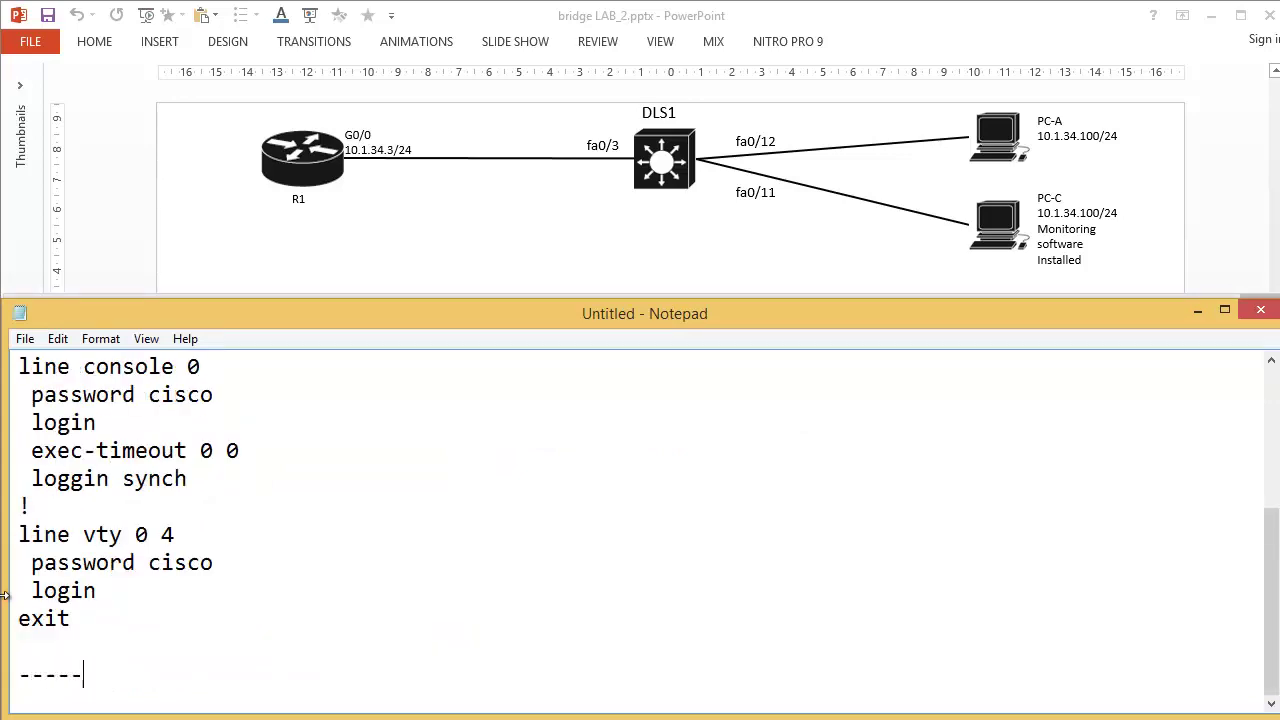
{"action": "type", "text": "----------------"}
{"action": "key", "text": "Return"}
{"action": "key", "text": "Return"}
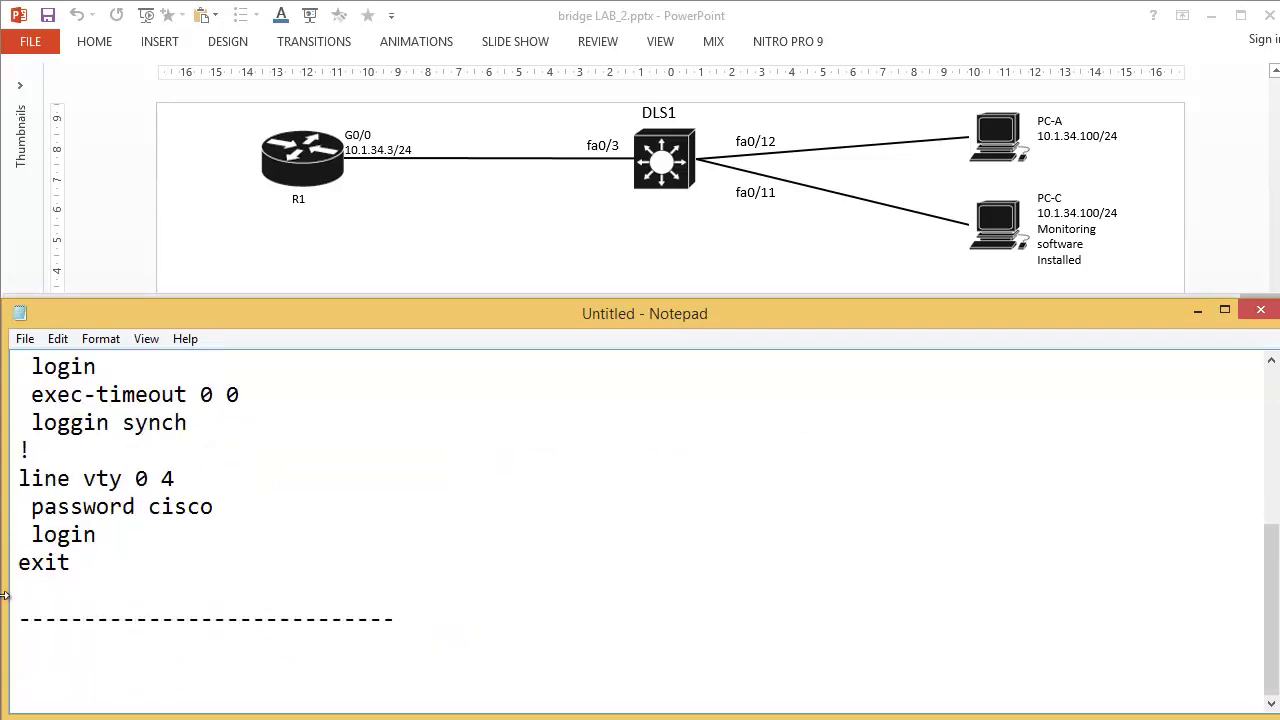
{"action": "type", "text": "r1"}
{"action": "key", "text": "Return"}
{"action": "key", "text": "BackSpace"}
{"action": "key", "text": "BackSpace"}
{"action": "type", "text": "R1"}
{"action": "key", "text": "Return"}
{"action": "type", "text": "!"}
{"action": "key", "text": "Return"}
Write interface g0/0 with ip address 10.1.34.3 255.255.255.0, description R1-LAN and 'no shutdwon'
{"action": "type", "text": "INT"}
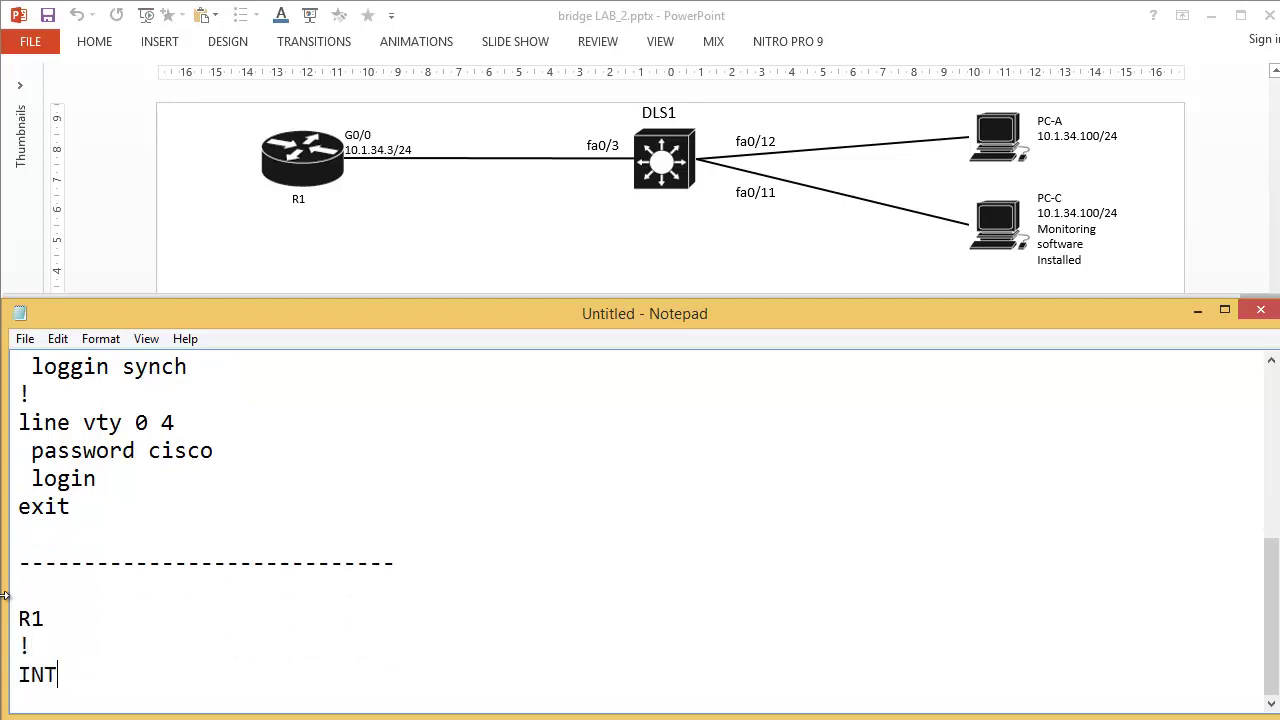
{"action": "type", "text": "ER"}
{"action": "key", "text": "BackSpace"}
{"action": "key", "text": "BackSpace"}
{"action": "key", "text": "BackSpace"}
{"action": "key", "text": "BackSpace"}
{"action": "type", "text": "nterface g0/0"}
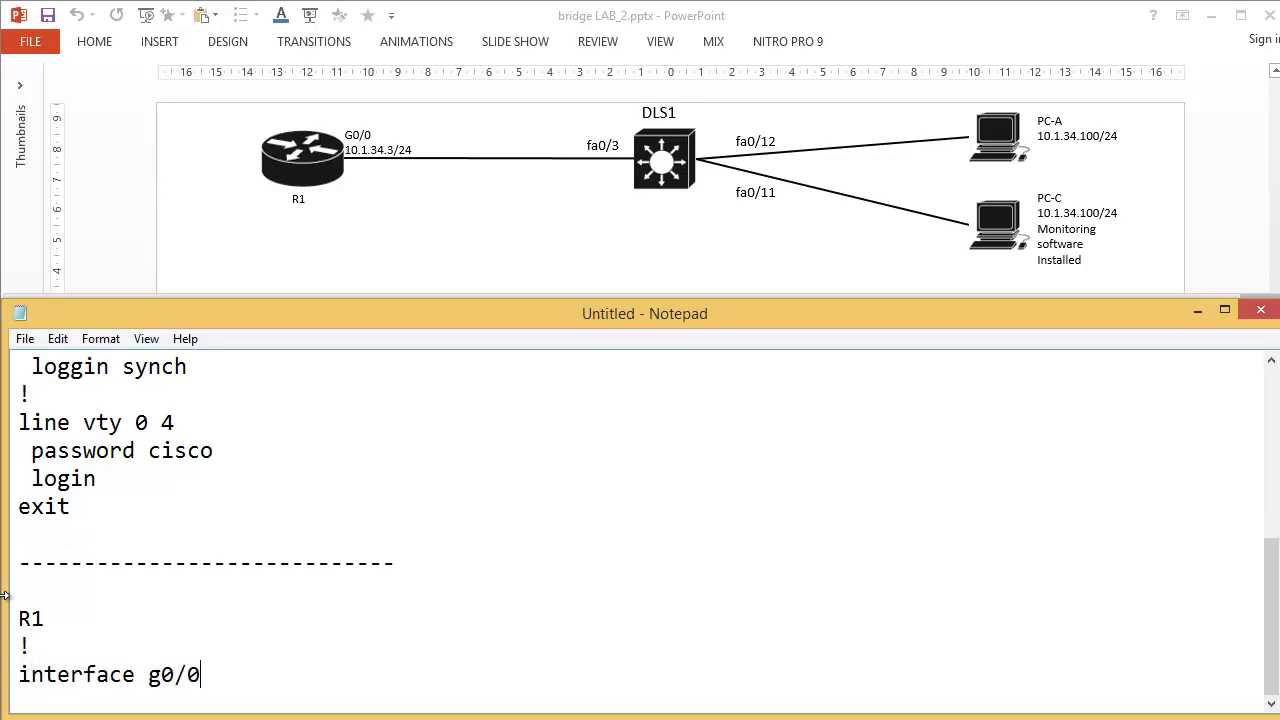
{"action": "key", "text": "Return"}
{"action": "type", "text": "ip addre"}
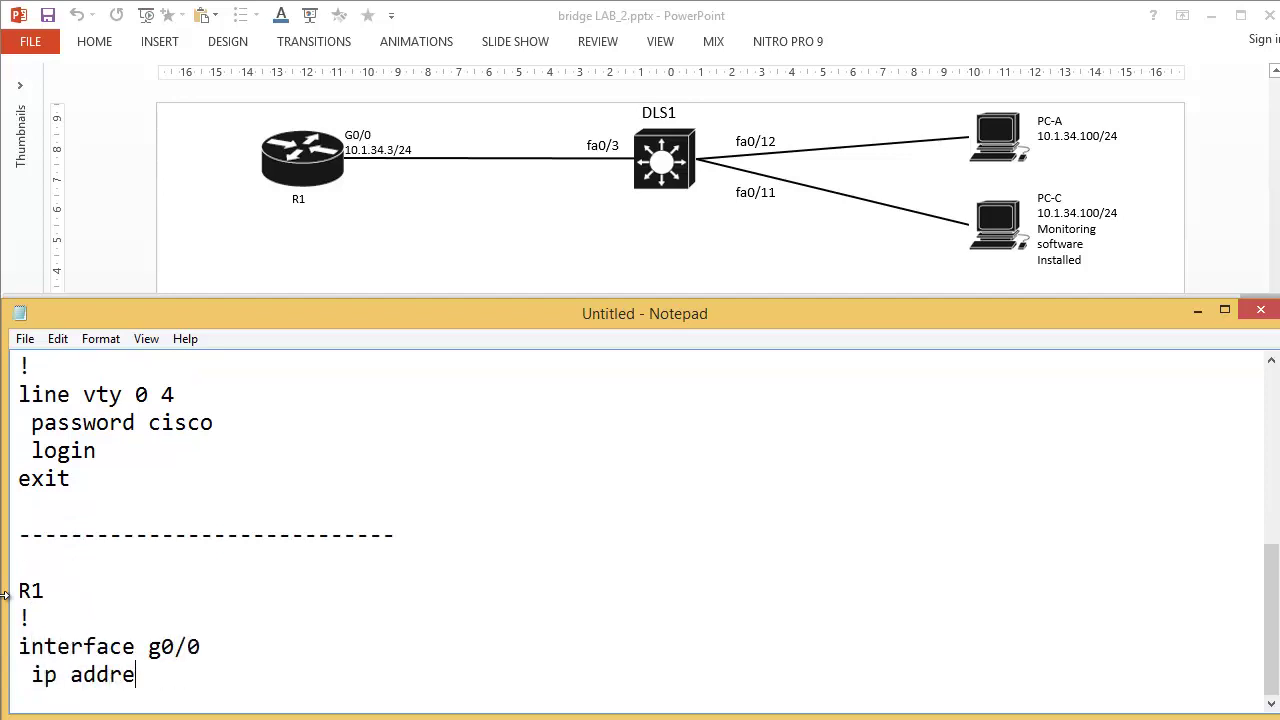
{"action": "type", "text": "ss 10.1.34.3 255.255.255.0"}
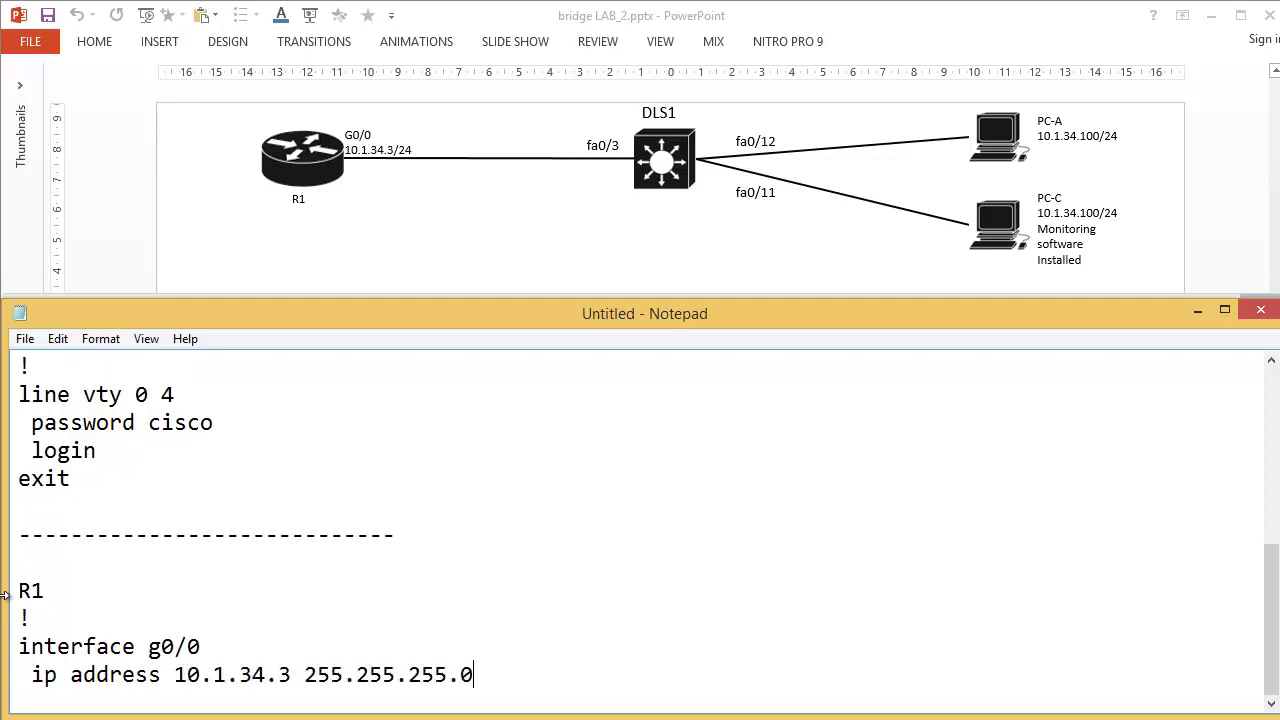
{"action": "key", "text": "Return"}
{"action": "type", "text": "desccr"}
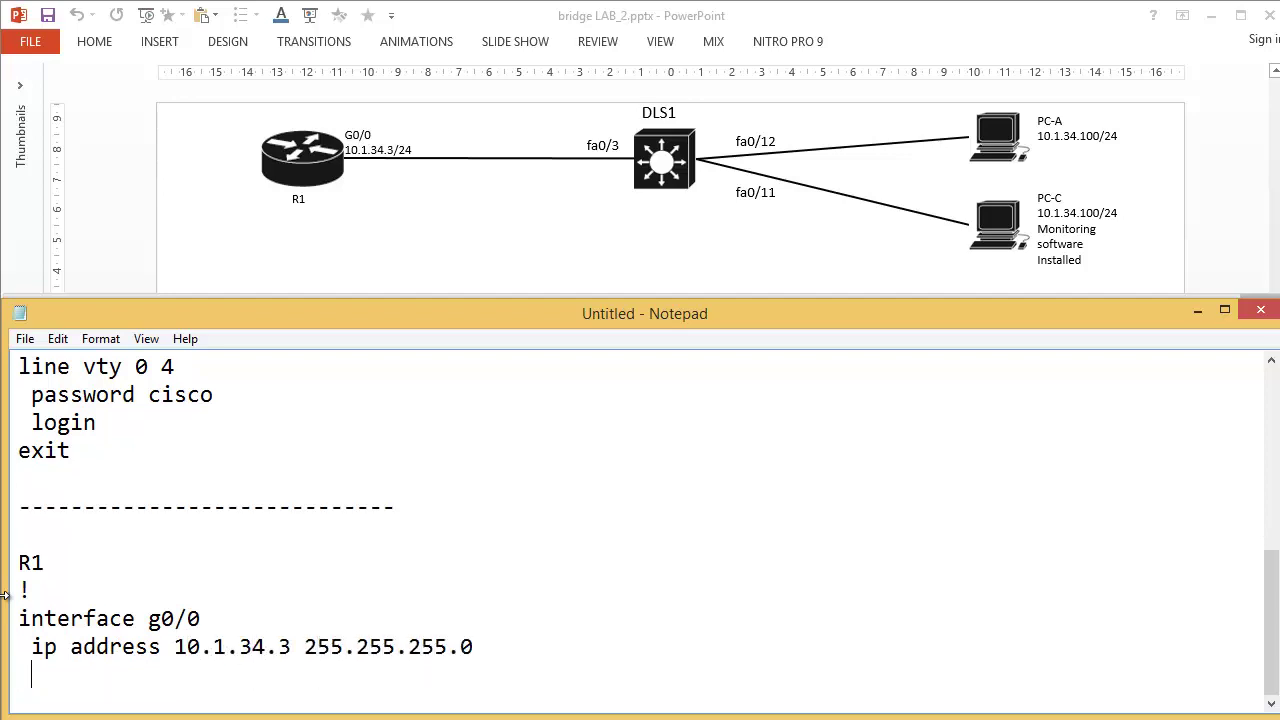
{"action": "type", "text": "i"}
{"action": "key", "text": "BackSpace"}
{"action": "key", "text": "BackSpace"}
{"action": "key", "text": "BackSpace"}
{"action": "type", "text": "ription"}
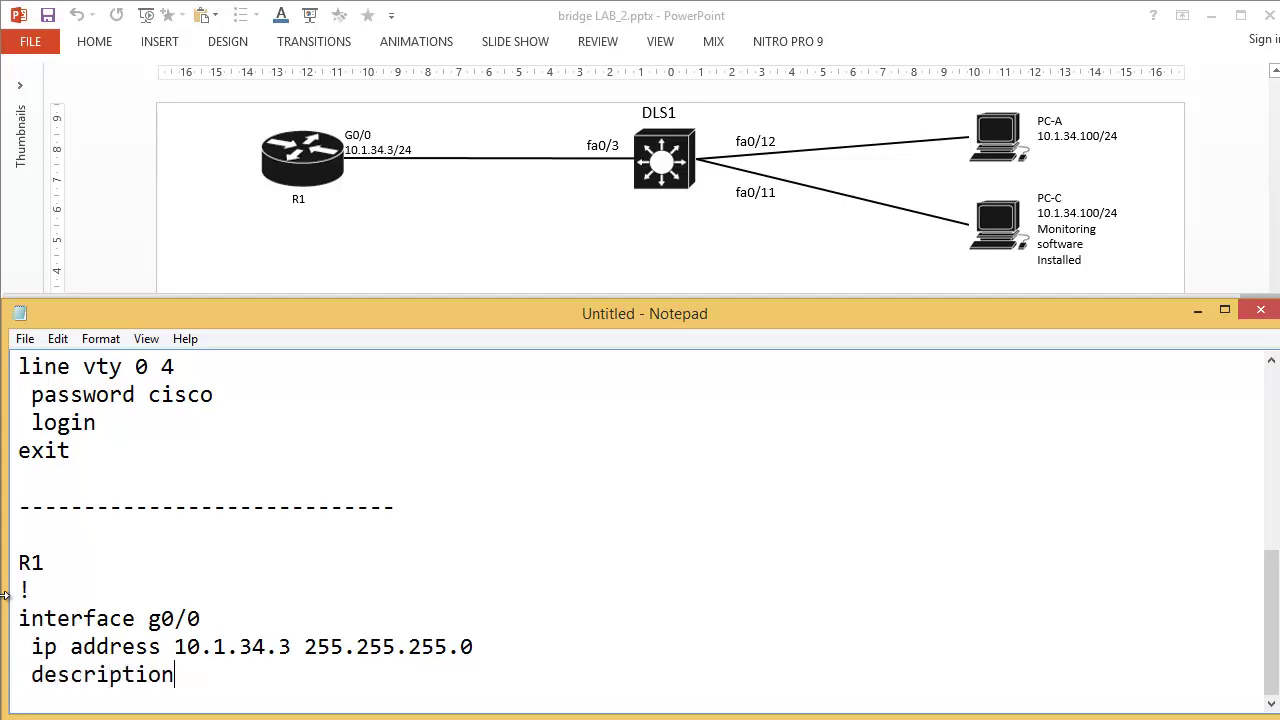
{"action": "type", "text": " R1-LAN"}
{"action": "key", "text": "Return"}
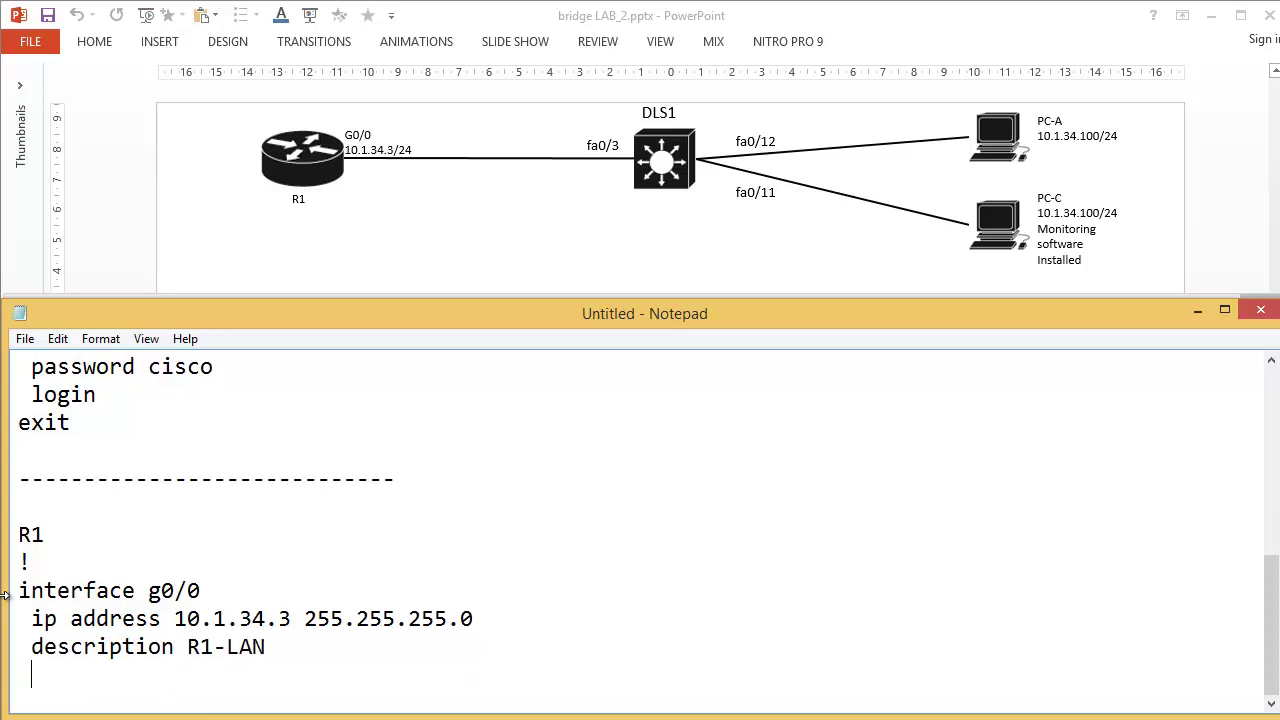
{"action": "type", "text": "no shutdwo"}
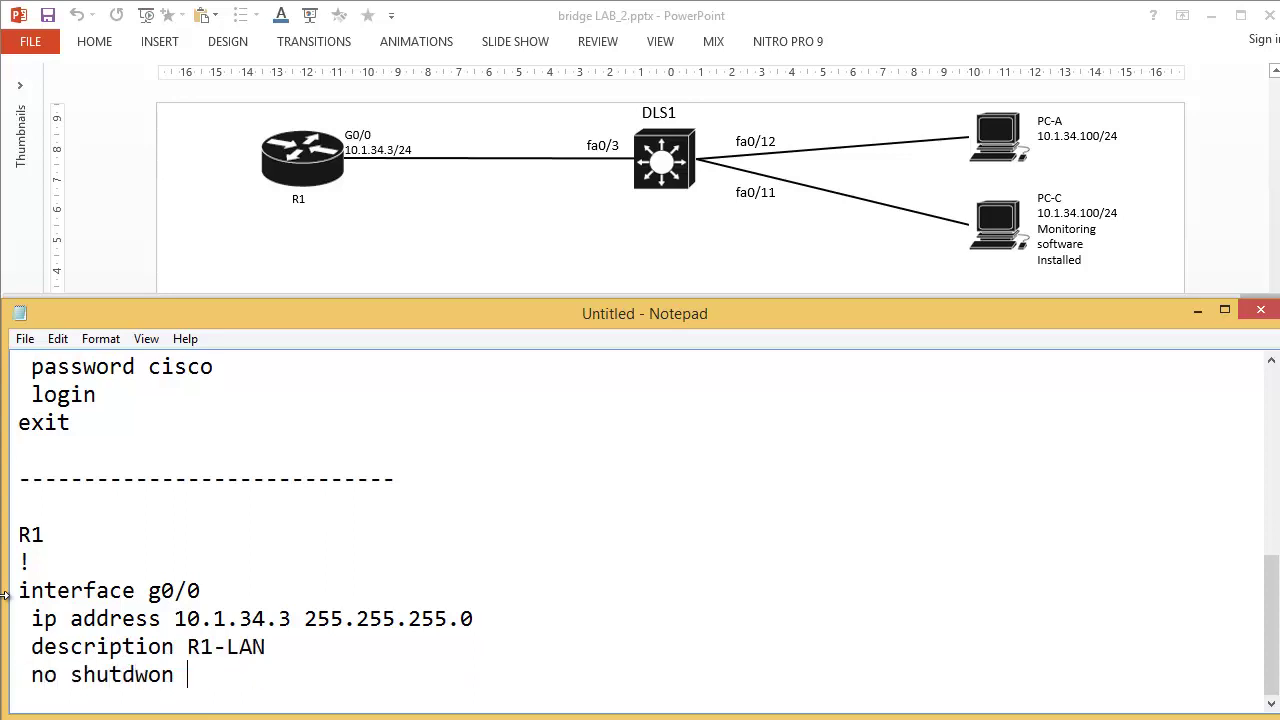
{"action": "type", "text": "n"}
{"action": "key", "text": "Return"}
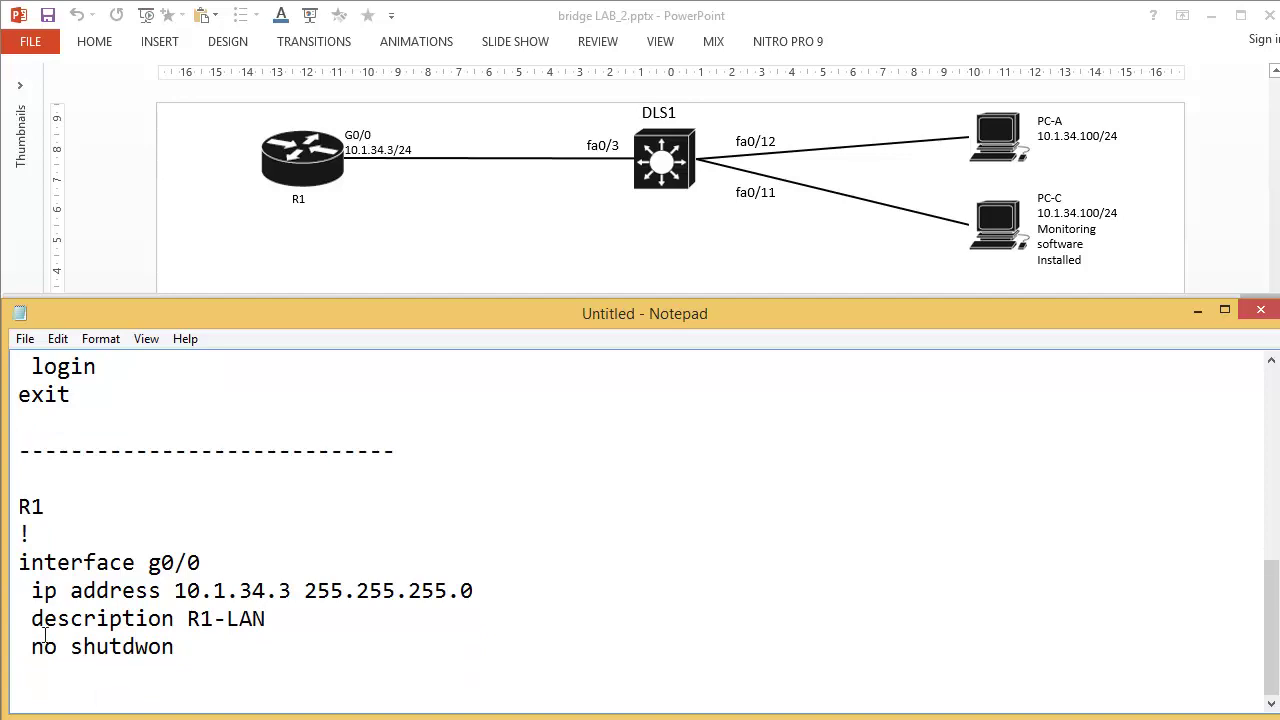
Copy the four R1 interface lines
{"action": "left_click_drag", "start_coordinate": [12, 674], "coordinate": [12, 560]}
{"action": "right_click", "coordinate": [80, 580]}
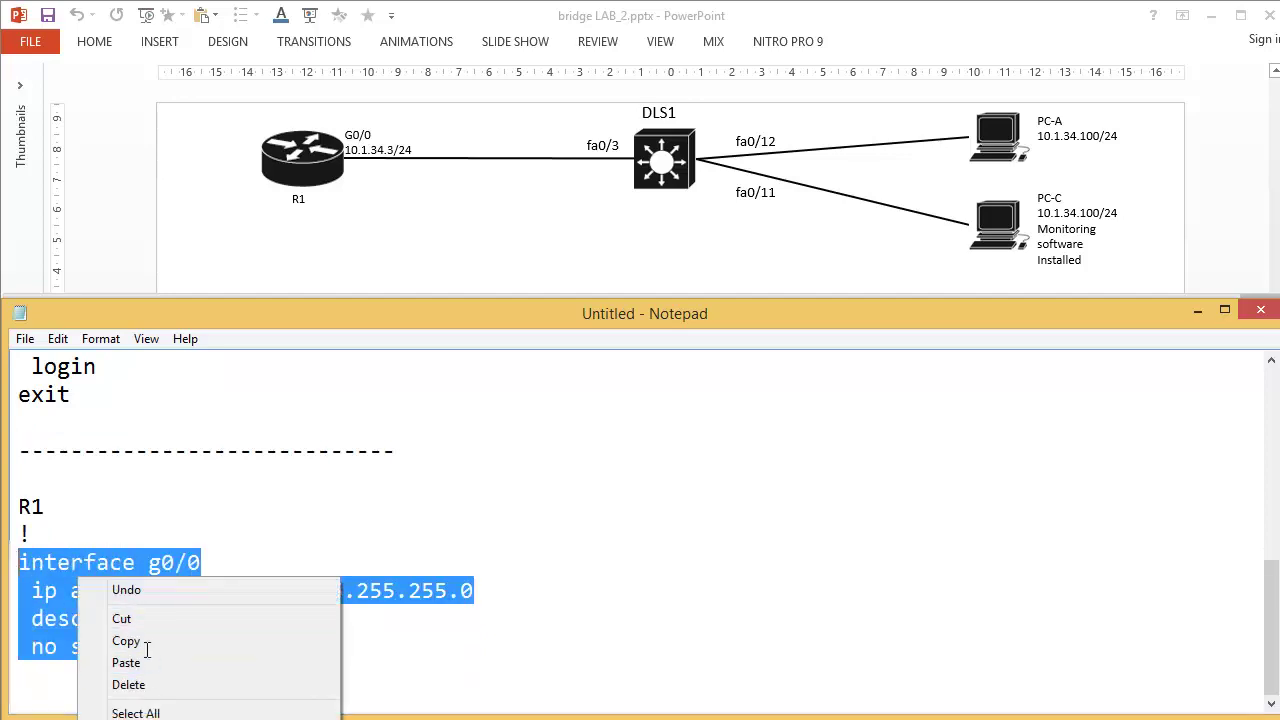
{"action": "left_click", "coordinate": [145, 641]}
Suspend the DLS1 session to Access_Server and resume the R1 connection
{"action": "key", "text": "alt+Tab"}
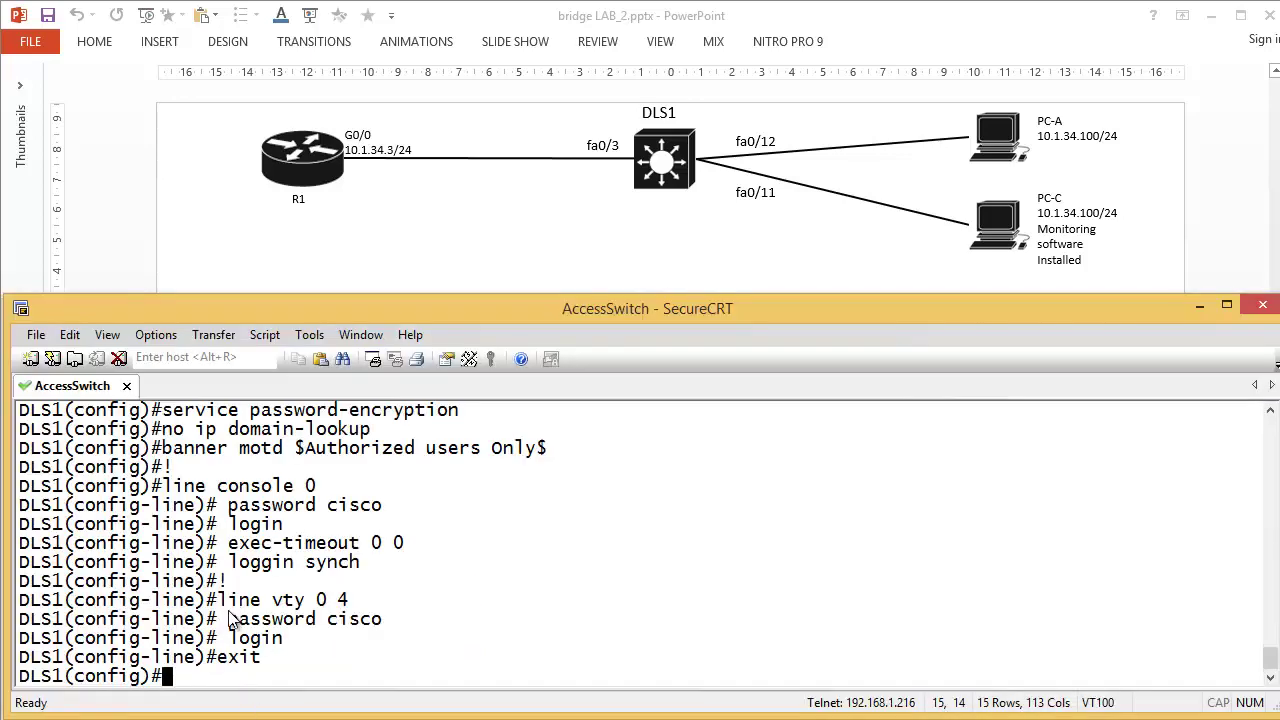
{"action": "key", "text": "ctrl+shift+6"}
{"action": "type", "text": "x1"}
{"action": "key", "text": "Return"}
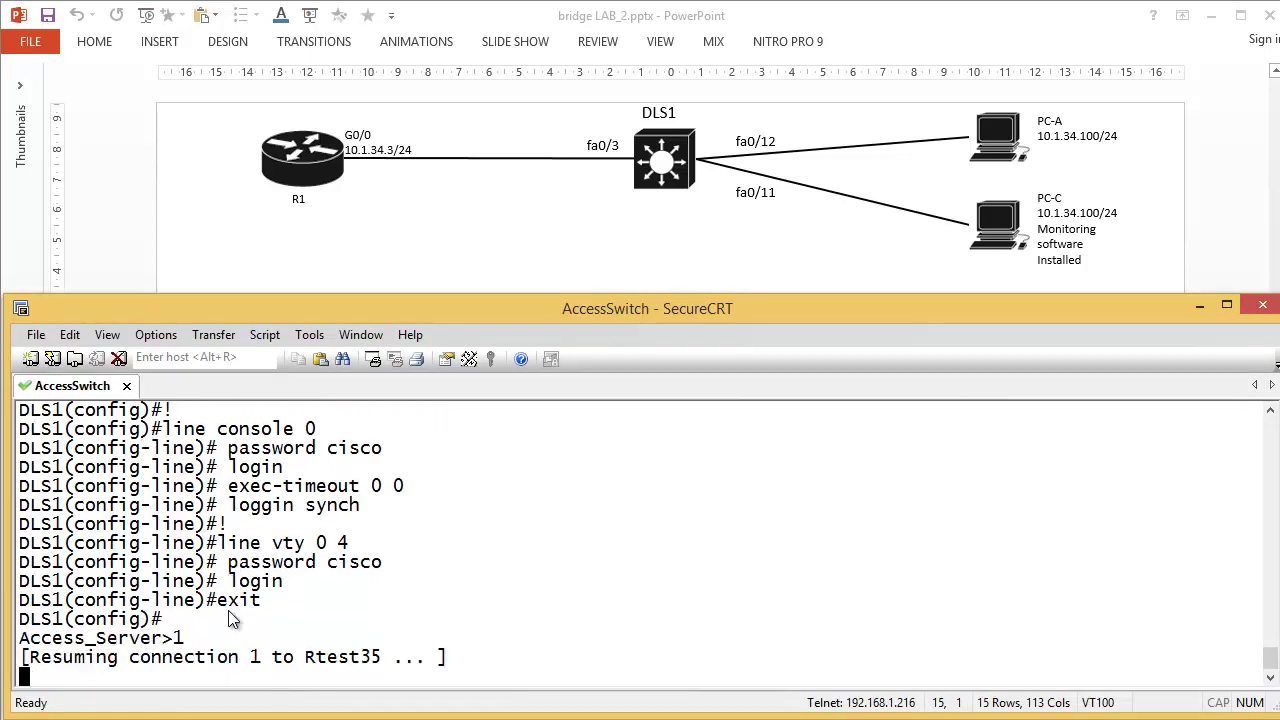
Paste the G0/0 interface configuration into R1 and recall the rejected 'no shutdwon' line
{"action": "key", "text": "Return"}
{"action": "right_click", "coordinate": [216, 575]}
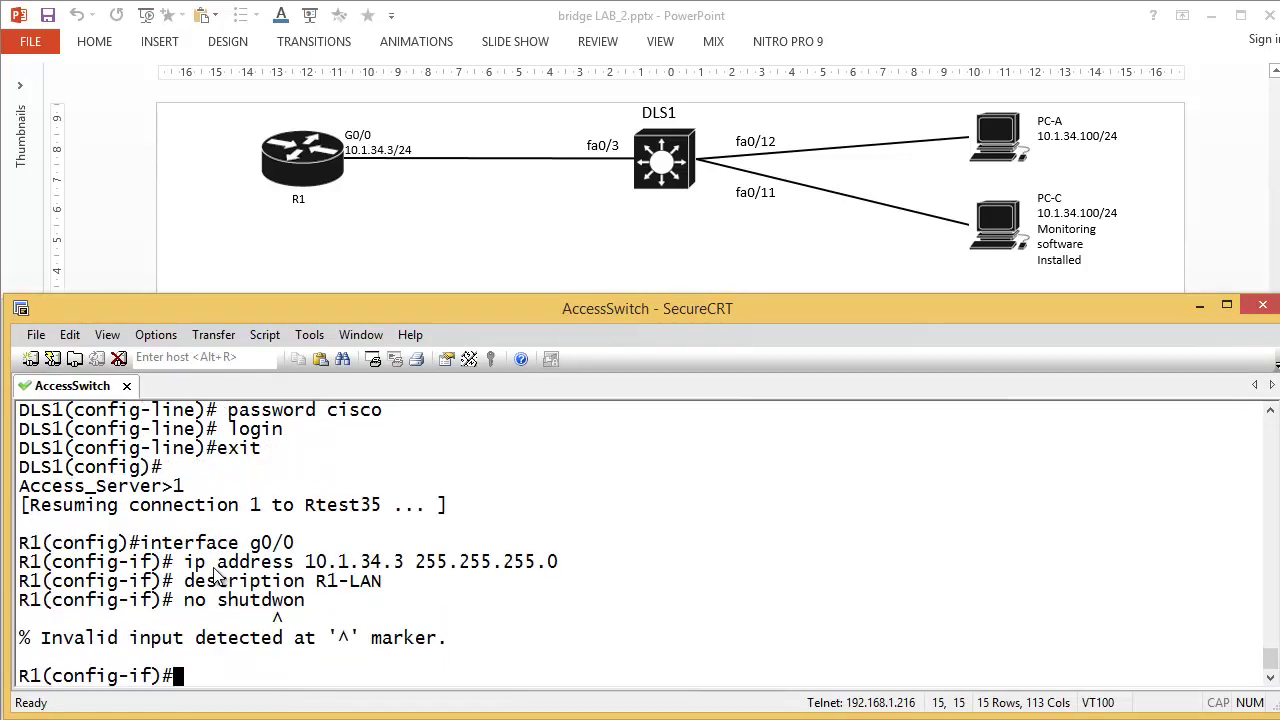
{"action": "key", "text": "Up"}
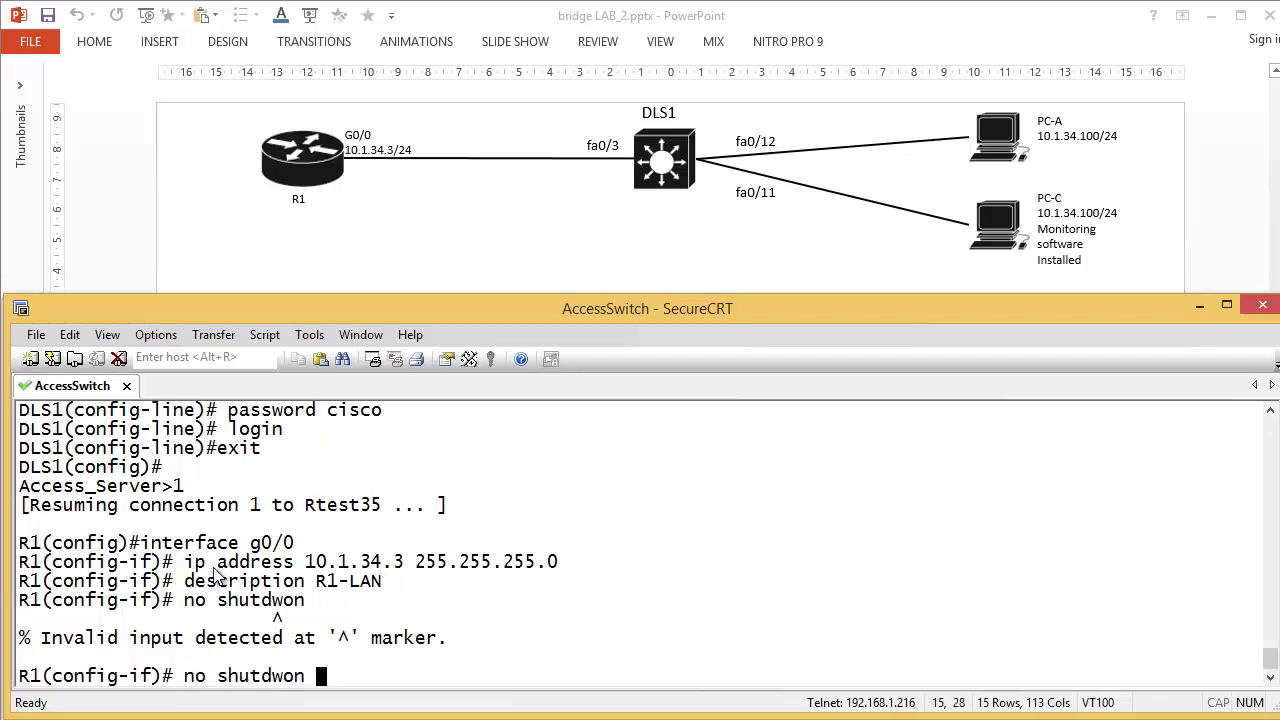
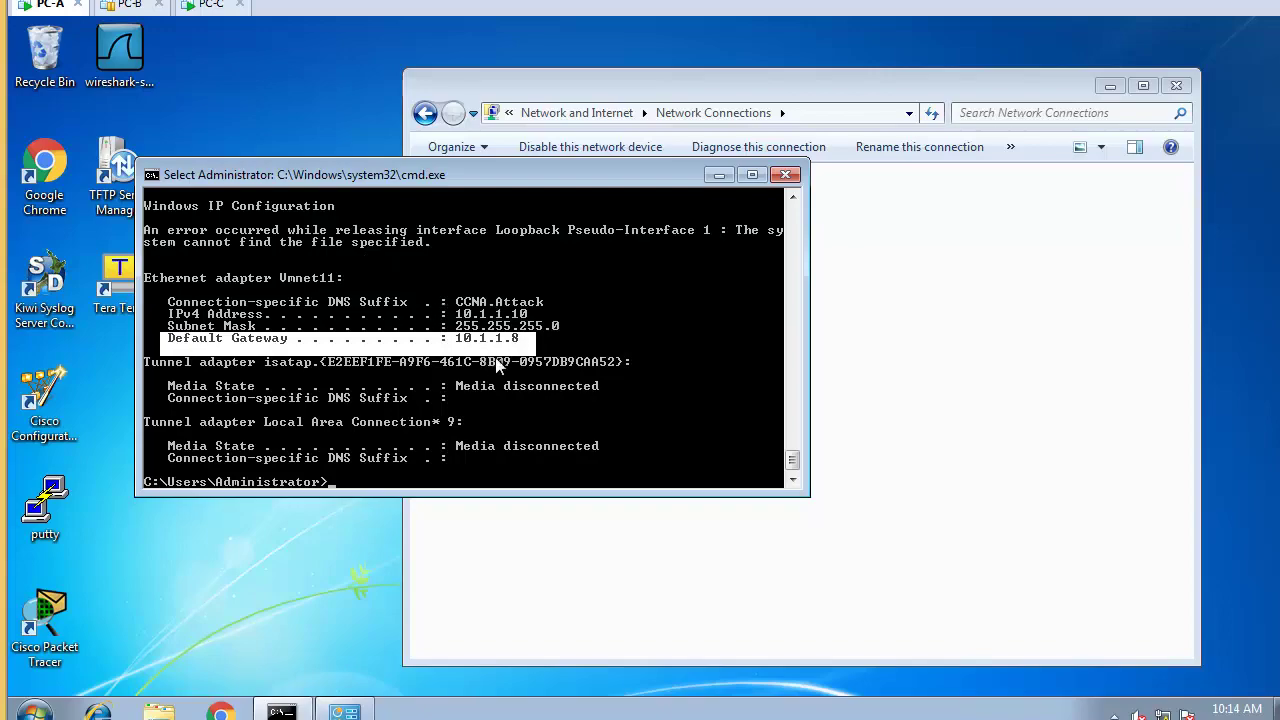
Review PC-C's current 10.1.1.11 address and its Network Connections, then return to PC-A
{"action": "left_click", "coordinate": [494, 359]}
{"action": "left_click", "coordinate": [212, 6]}
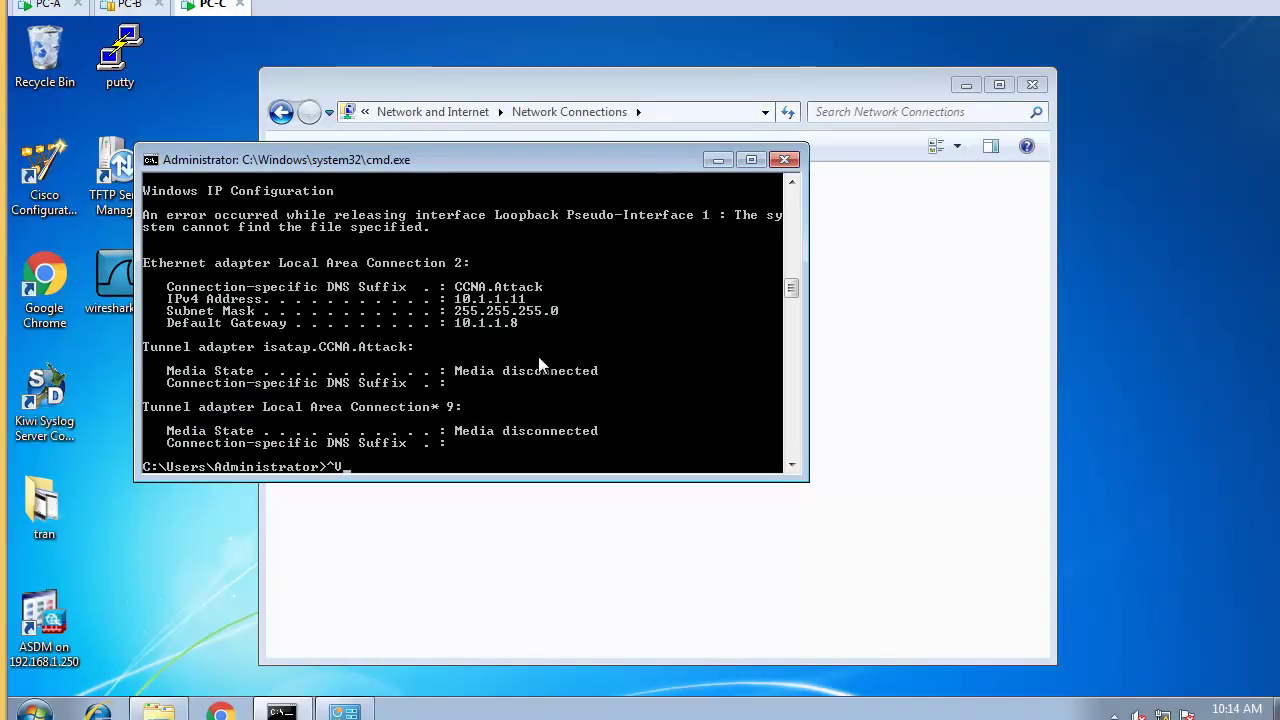
{"action": "left_click", "coordinate": [866, 468]}
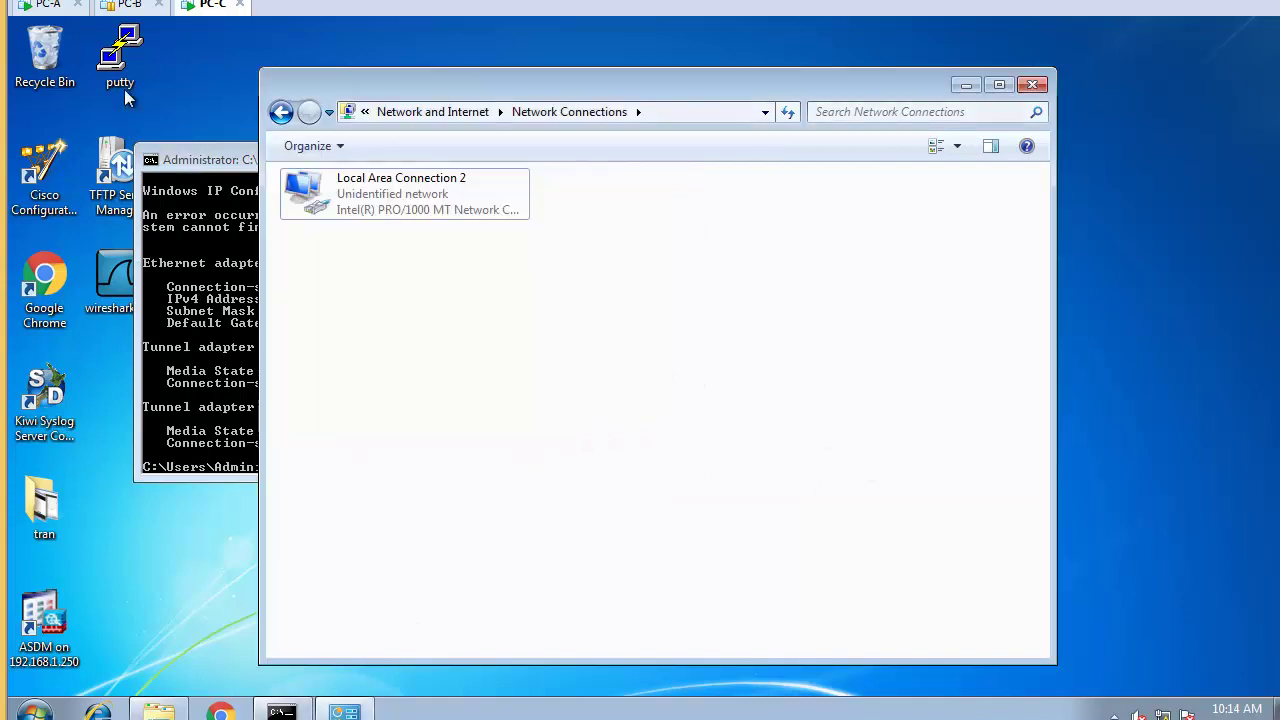
{"action": "left_click", "coordinate": [45, 5]}
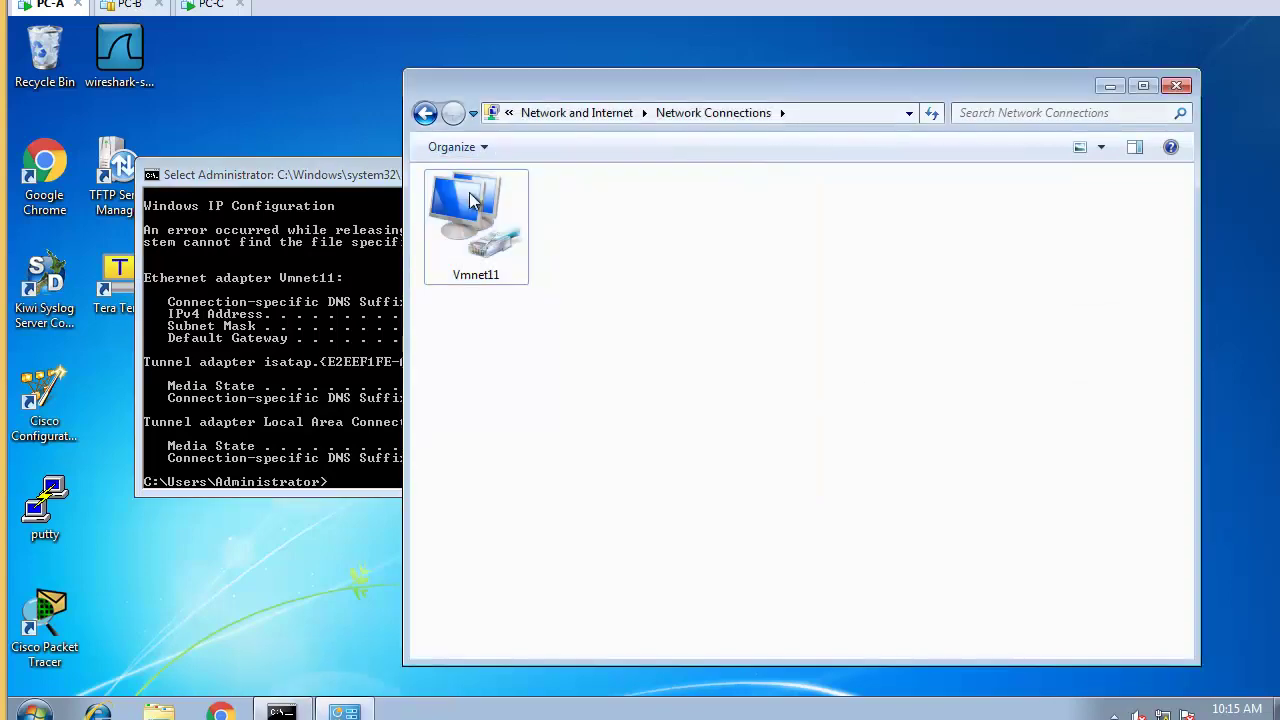
Set PC-A's Vmnet11 IPv4 to static 10.1.34.100, mask 255.255.255.0, with a 10.1.34.x gateway
{"action": "right_click", "coordinate": [469, 192]}
{"action": "left_click", "coordinate": [490, 371]}
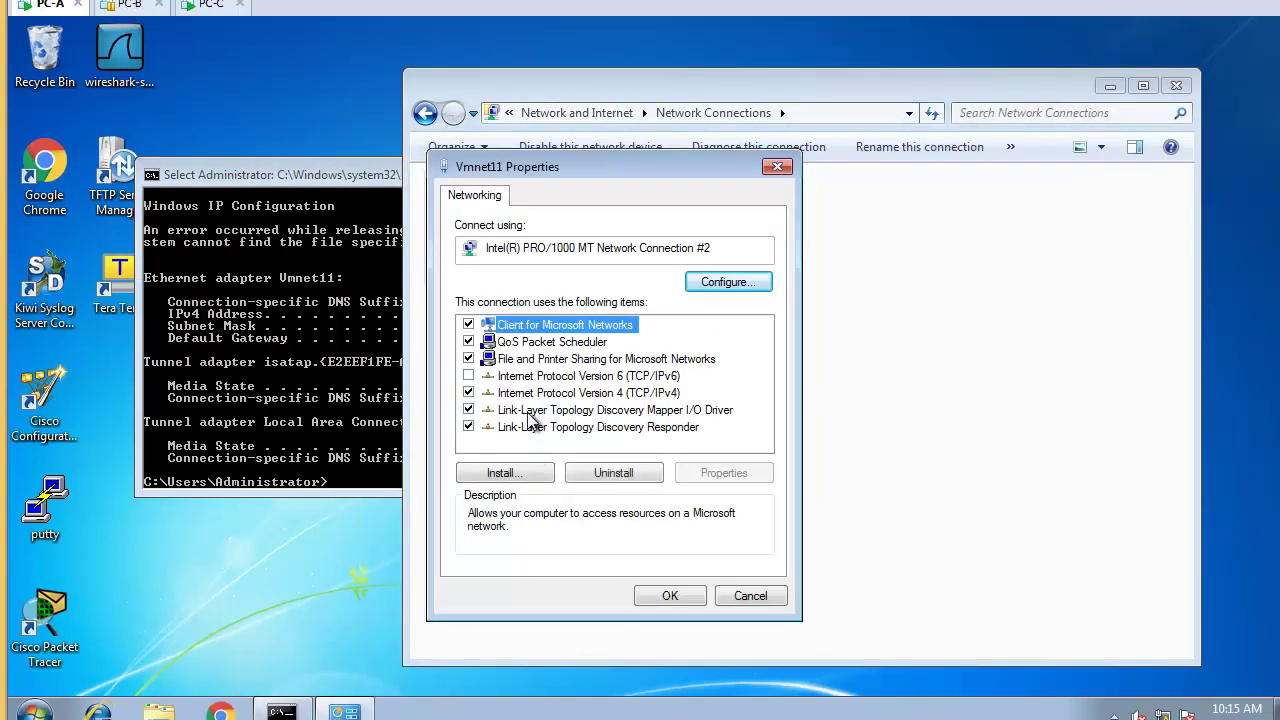
{"action": "double_click", "coordinate": [552, 393]}
{"action": "left_click", "coordinate": [560, 386]}
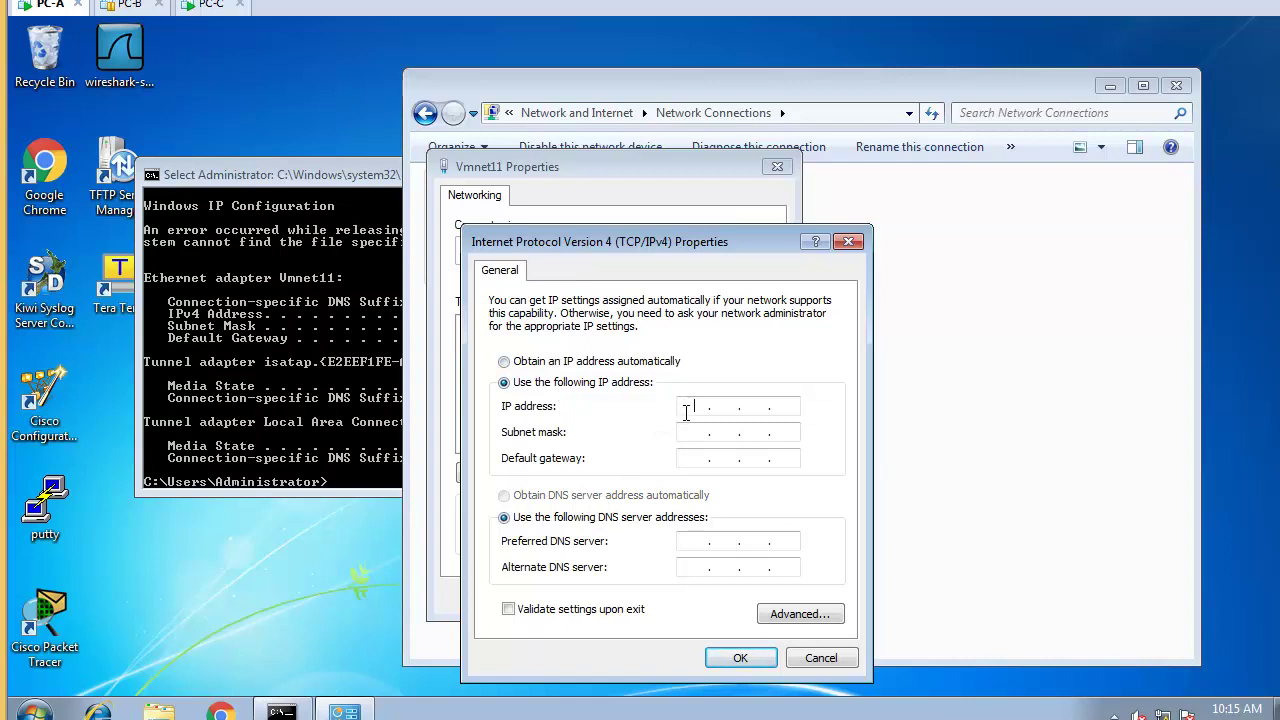
{"action": "type", "text": "10 . 1 . 34 . 100"}
{"action": "key", "text": "Tab"}
{"action": "type", "text": "255 . 255 . 255"}
{"action": "key", "text": "BackSpace"}
{"action": "key", "text": "BackSpace"}
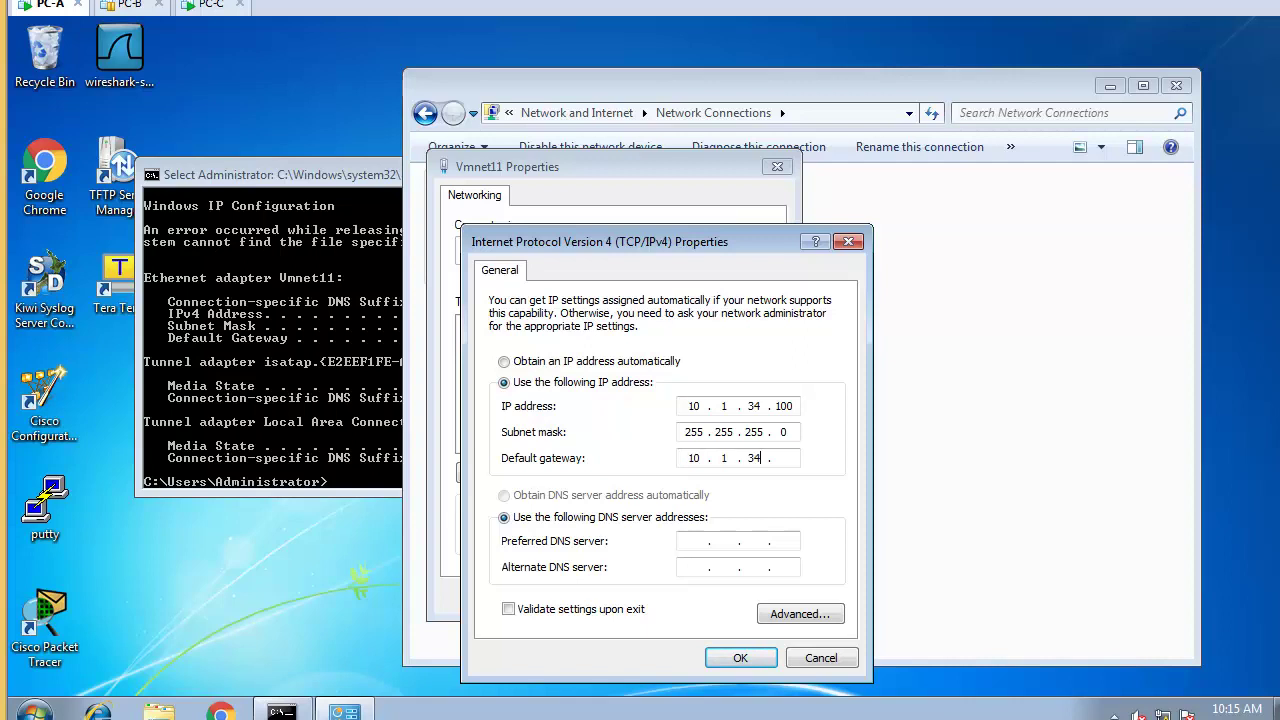
{"action": "left_click", "coordinate": [728, 658]}
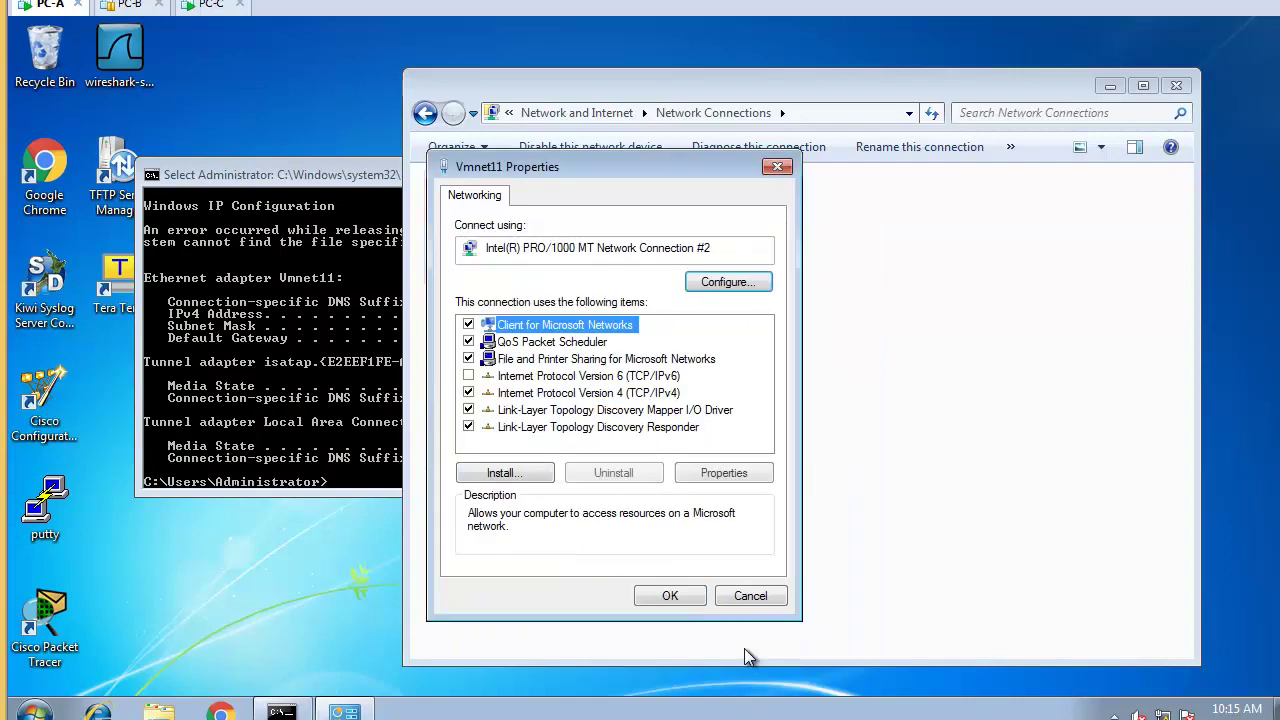
{"action": "left_click", "coordinate": [669, 597]}
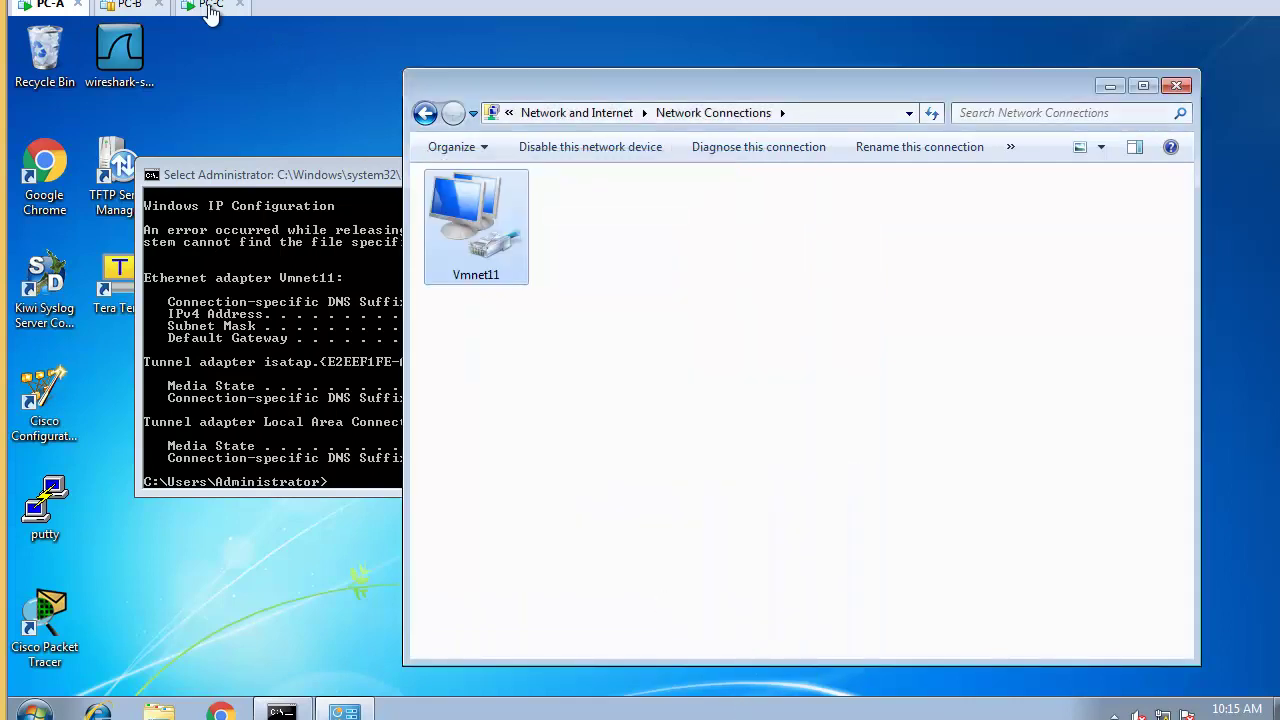
{"action": "left_click", "coordinate": [208, 5]}
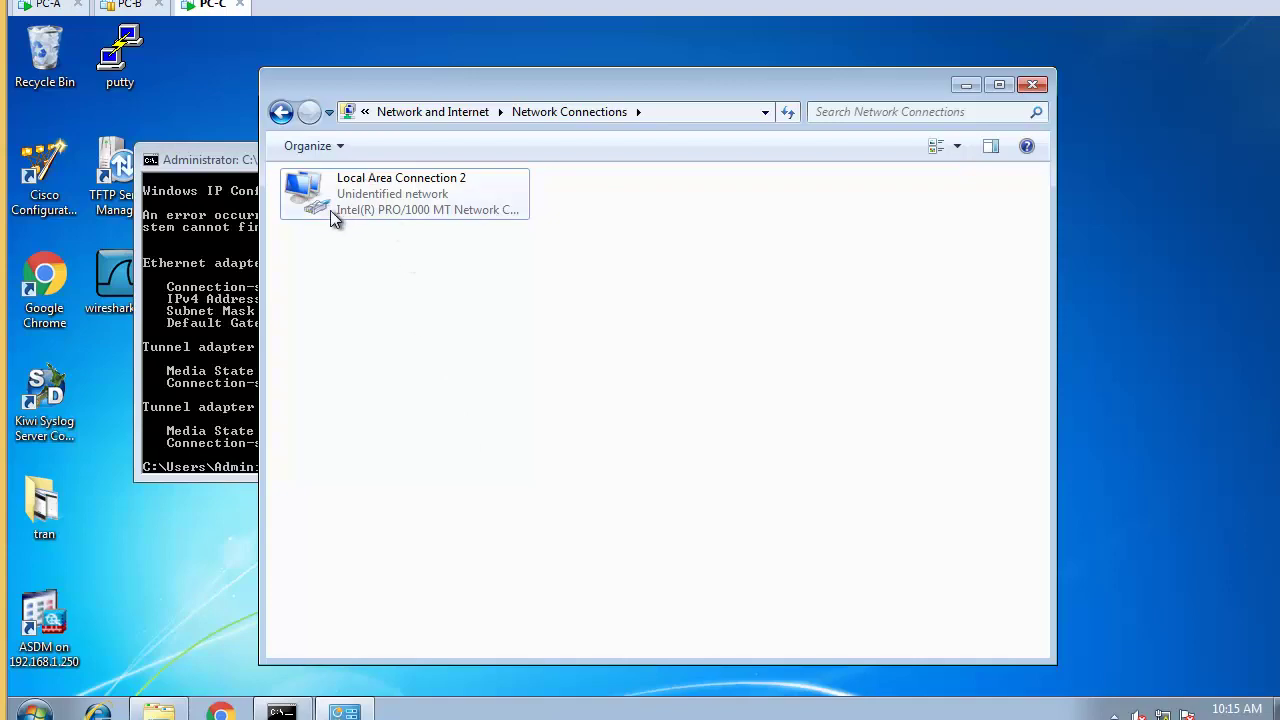
Open PC-C's Local Area Connection 2 properties and relabel PC-C as 10.1.34.200/24 in the diagram
{"action": "right_click", "coordinate": [333, 212]}
{"action": "left_click", "coordinate": [441, 401]}
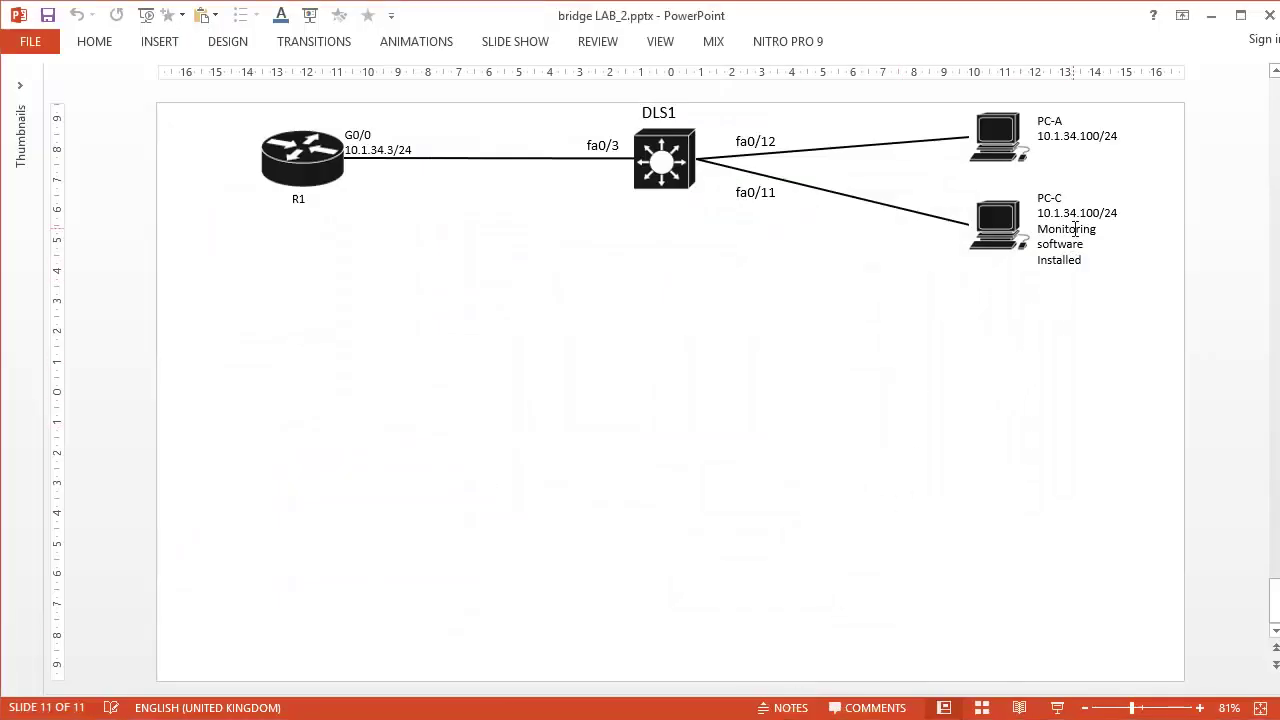
{"action": "left_click", "coordinate": [1075, 229]}
{"action": "key", "text": "Delete"}
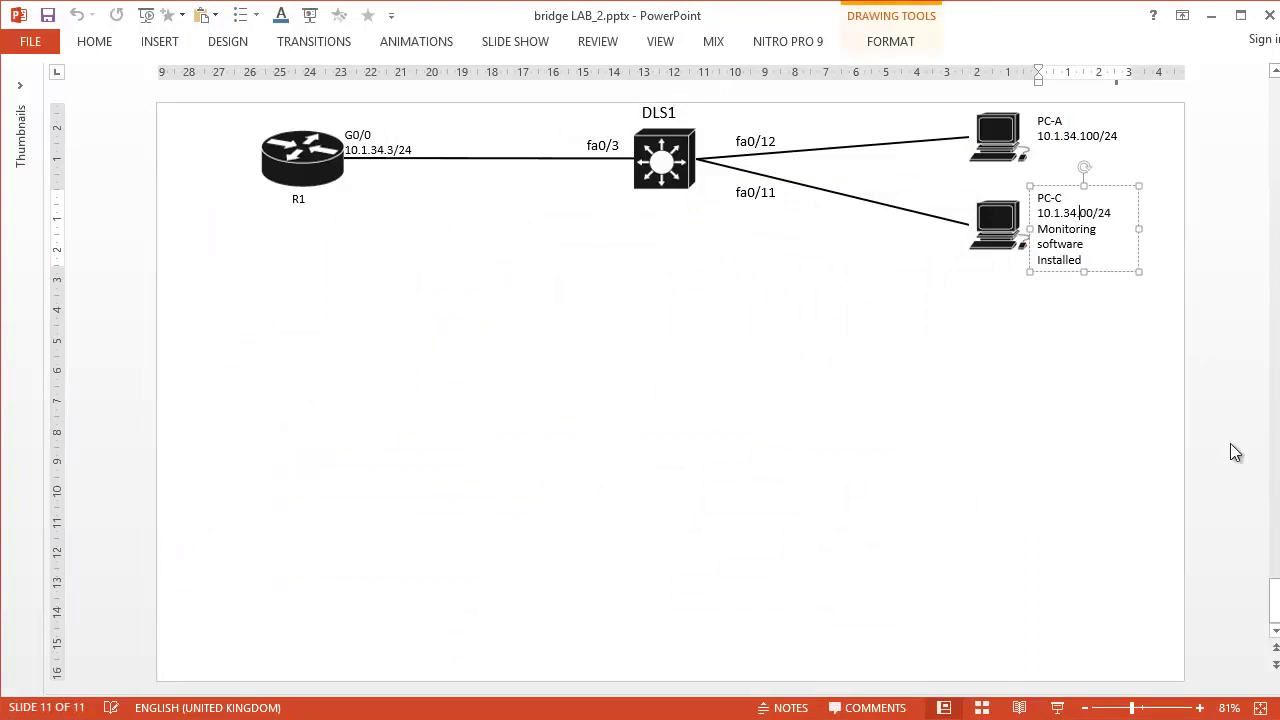
{"action": "type", "text": "21"}
{"action": "key", "text": "BackSpace"}
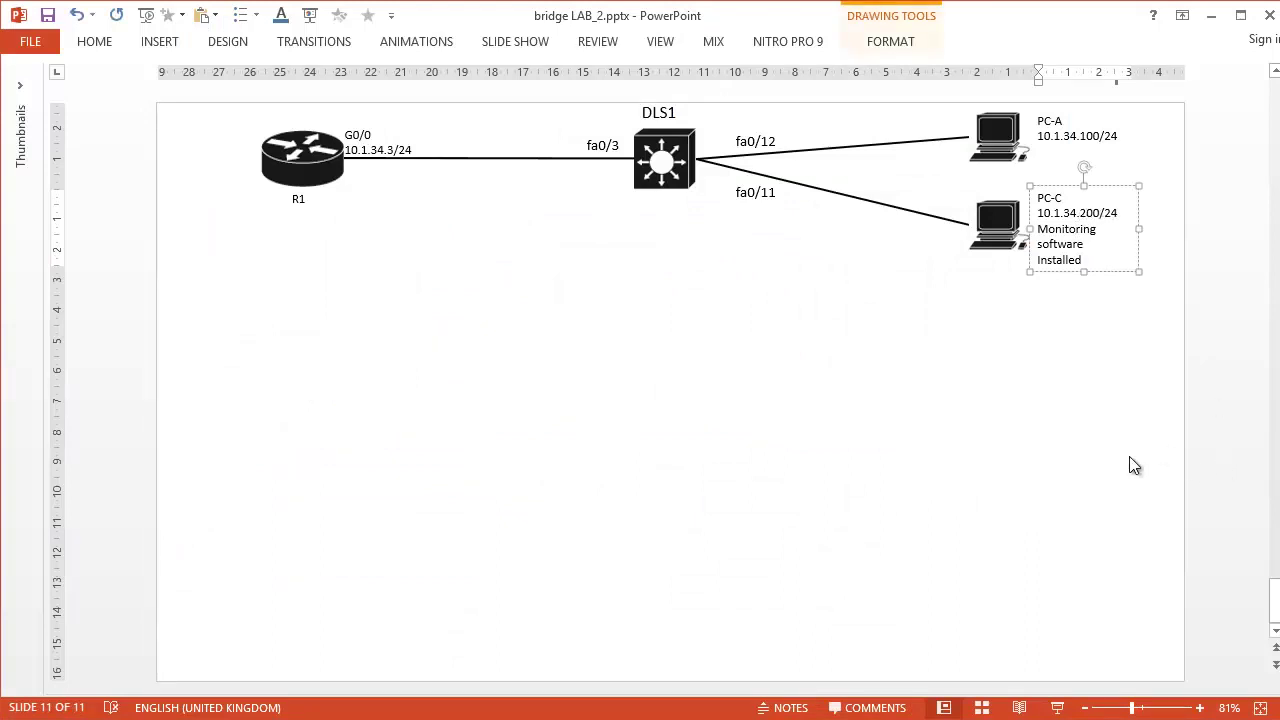
{"action": "left_click", "coordinate": [1125, 455]}
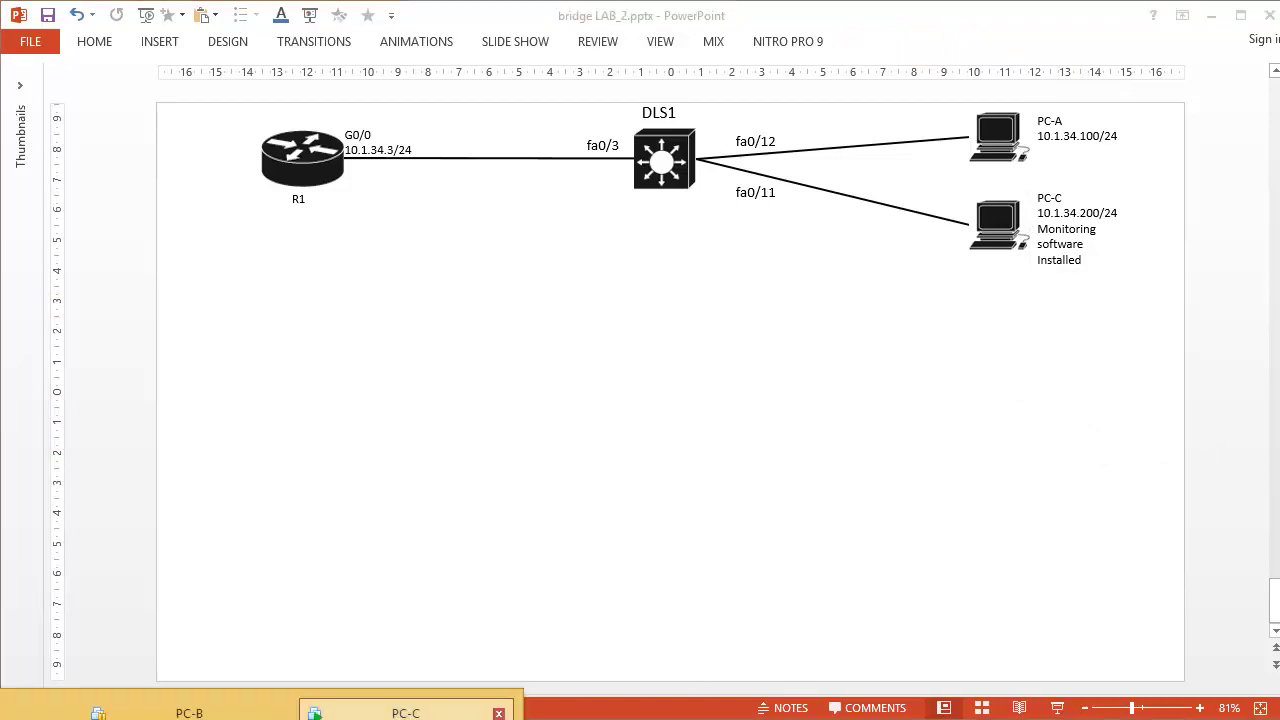
Set PC-C's Local Area Connection 2 IPv4 to static 10.1.34.200, mask 255.255.255.0, gateway 10.1.34.3
{"action": "left_click", "coordinate": [400, 705]}
{"action": "left_click", "coordinate": [425, 394]}
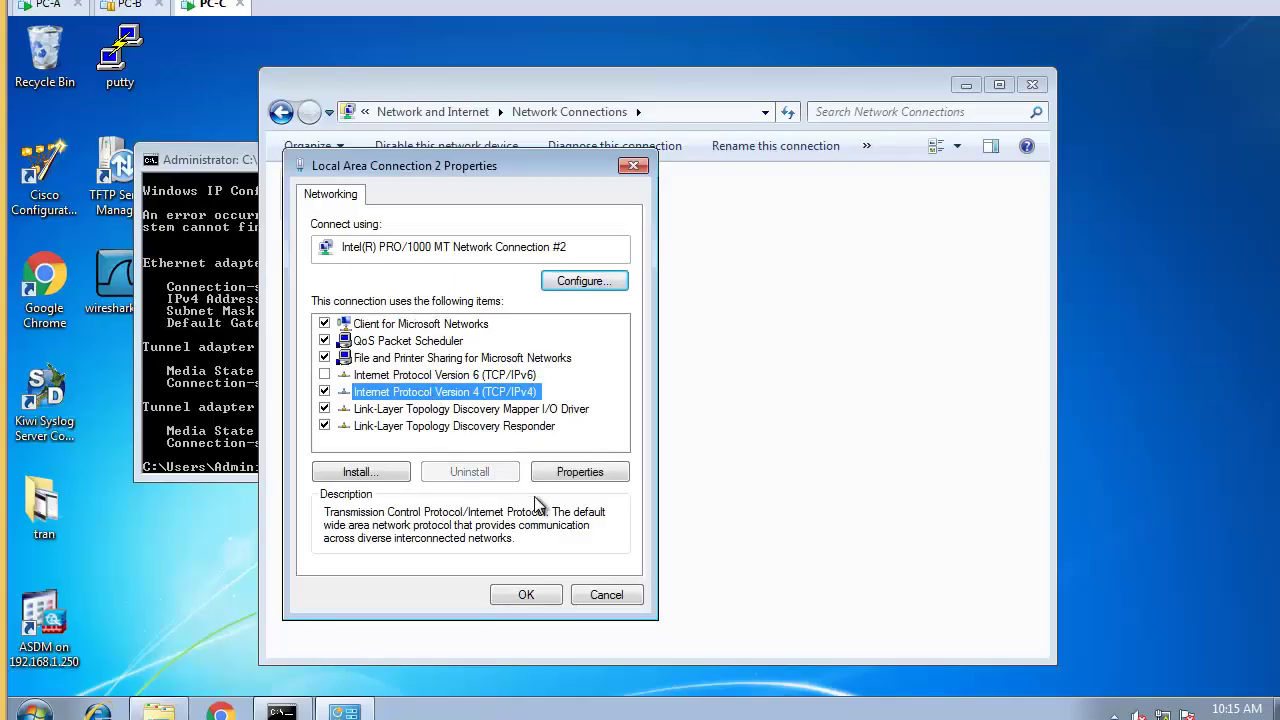
{"action": "left_click", "coordinate": [570, 471]}
{"action": "left_click", "coordinate": [460, 389]}
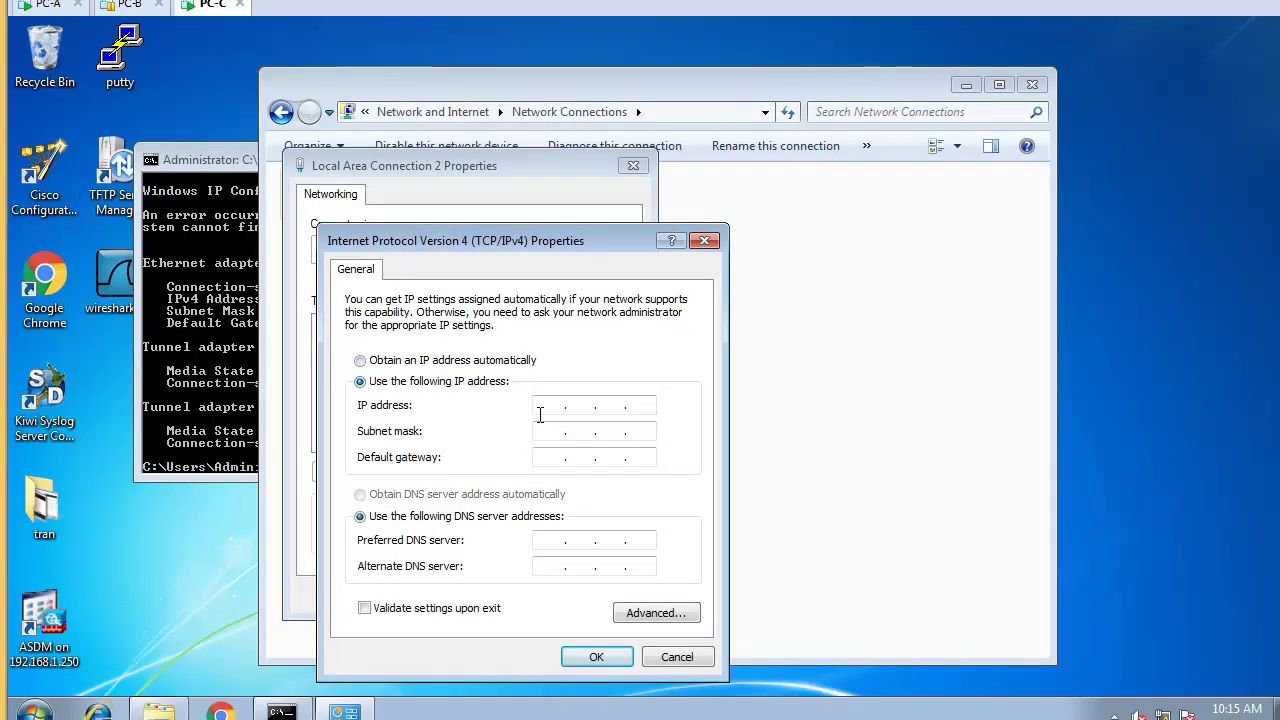
{"action": "left_click", "coordinate": [542, 408]}
{"action": "type", "text": "10.1.34.200"}
{"action": "key", "text": "Tab"}
{"action": "type", "text": "255.255.255"}
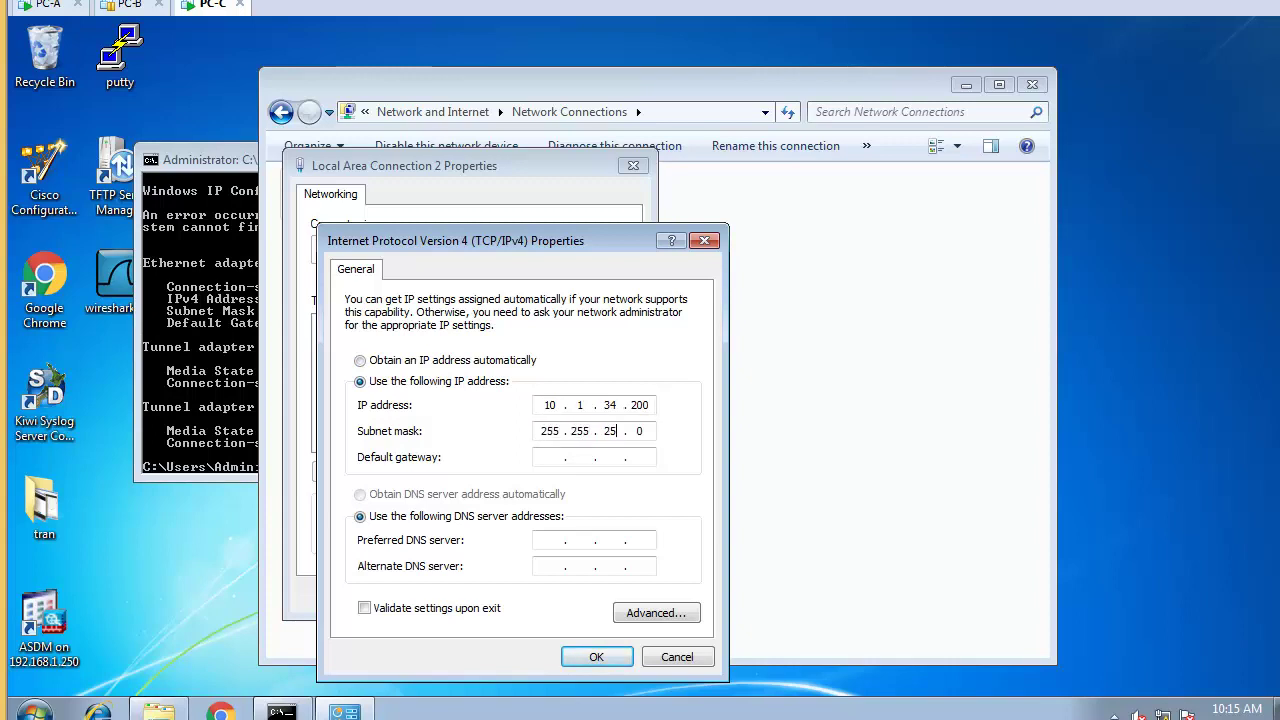
{"action": "key", "text": "Tab"}
{"action": "type", "text": "10 . 1 . 34 . 3"}
{"action": "left_click", "coordinate": [590, 656]}
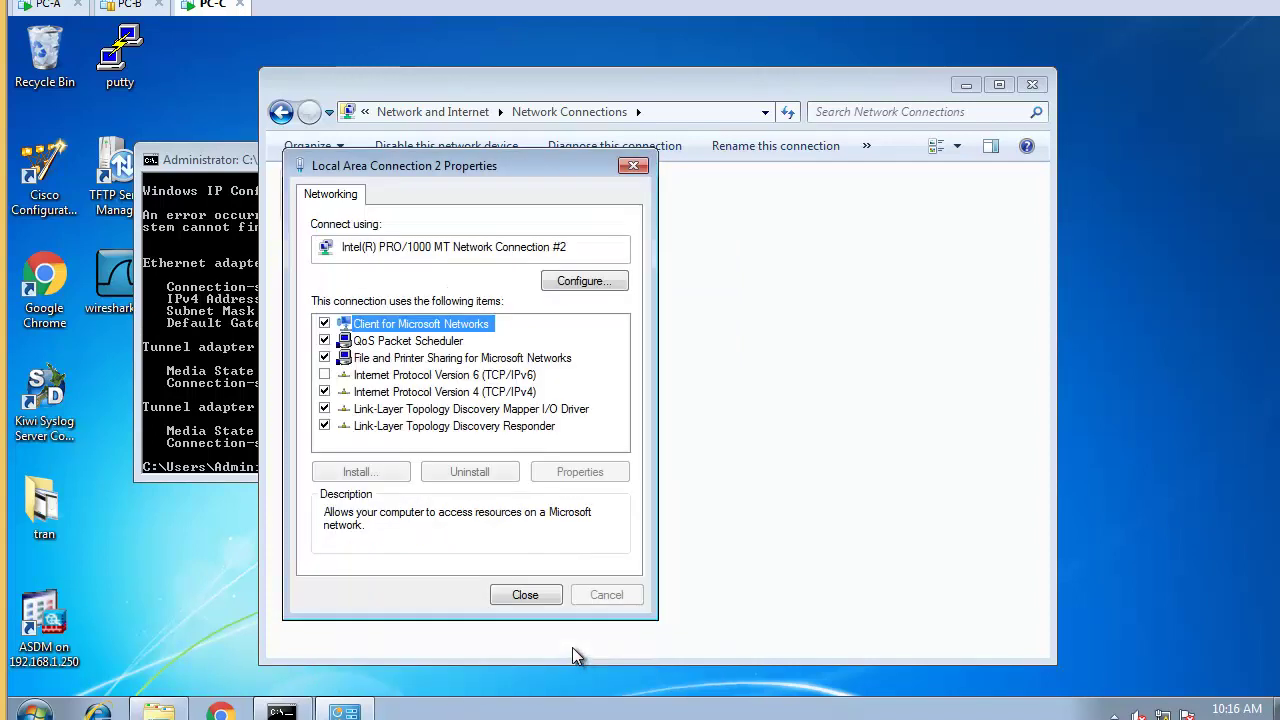
{"action": "left_click", "coordinate": [544, 590]}
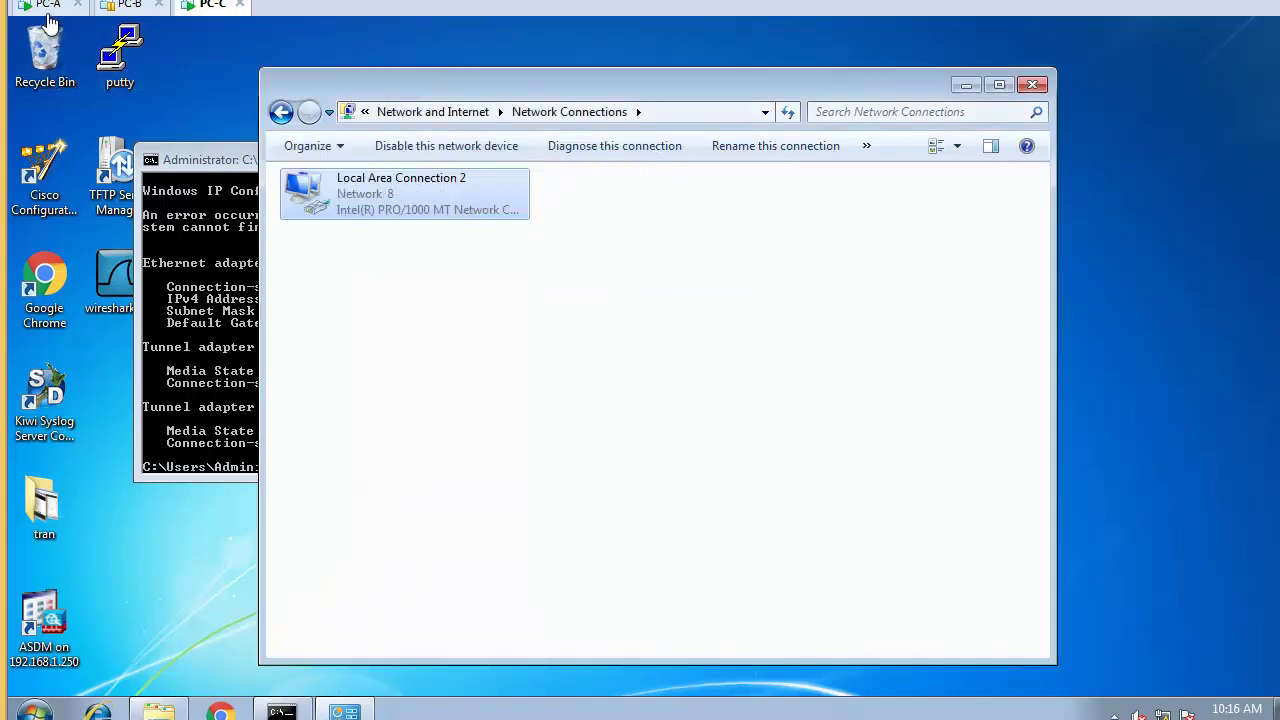
On PC-A, run ipconfig to confirm the new 10.1.34.100 address
{"action": "left_click", "coordinate": [45, 4]}
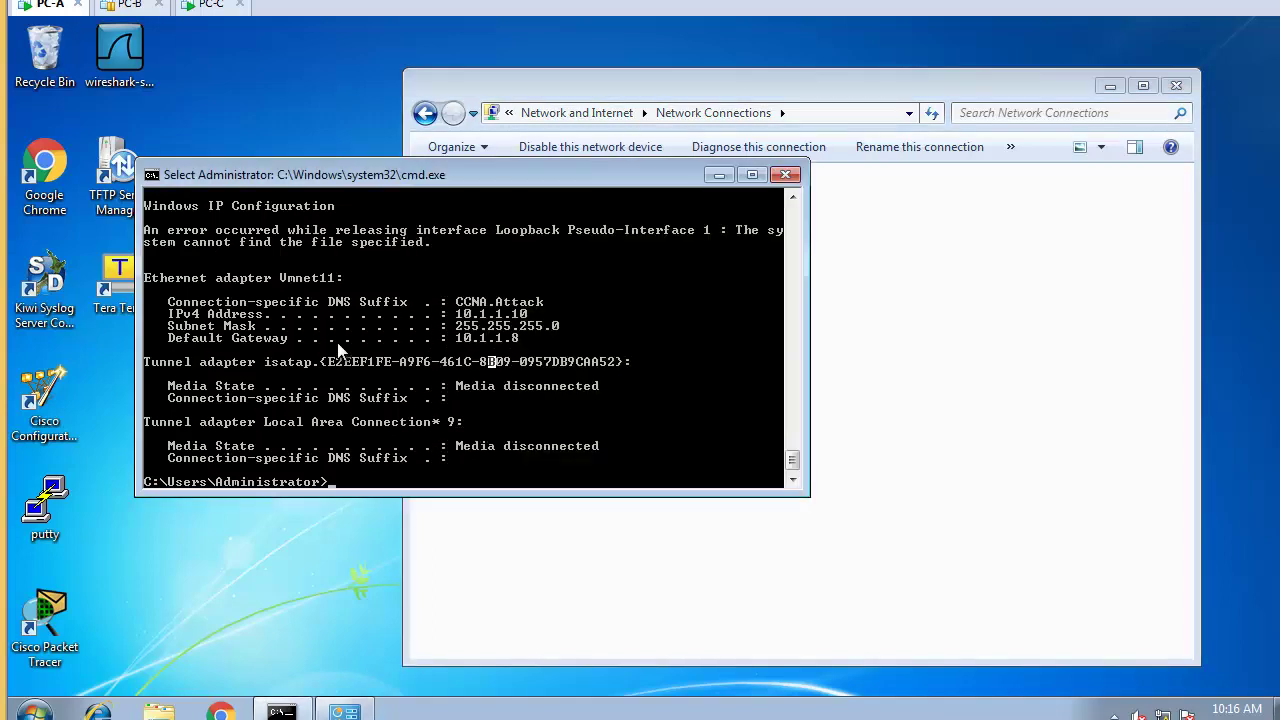
{"action": "key", "text": "Escape"}
{"action": "type", "text": "ipconfig"}
{"action": "key", "text": "Return"}
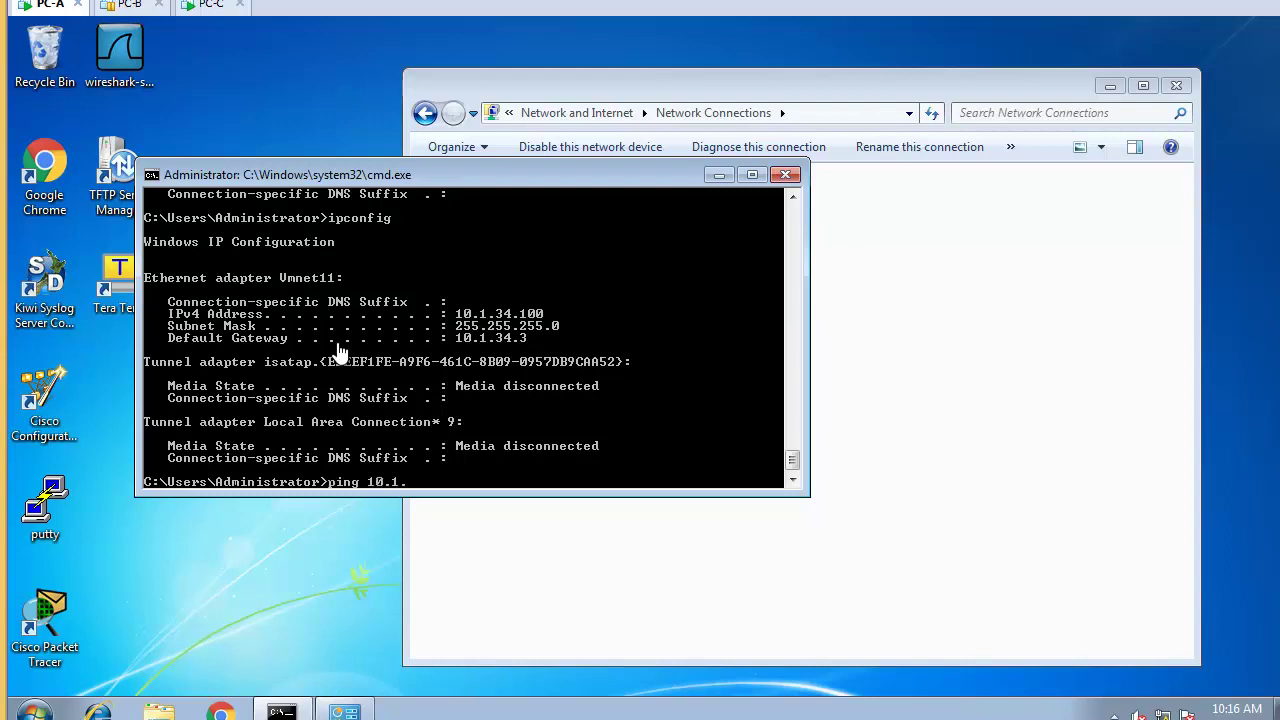
Ping the gateway 10.1.34.3 and PC-C at 10.1.34.200 from PC-A
{"action": "type", "text": "ping 10.1.34.3"}
{"action": "key", "text": "Return"}
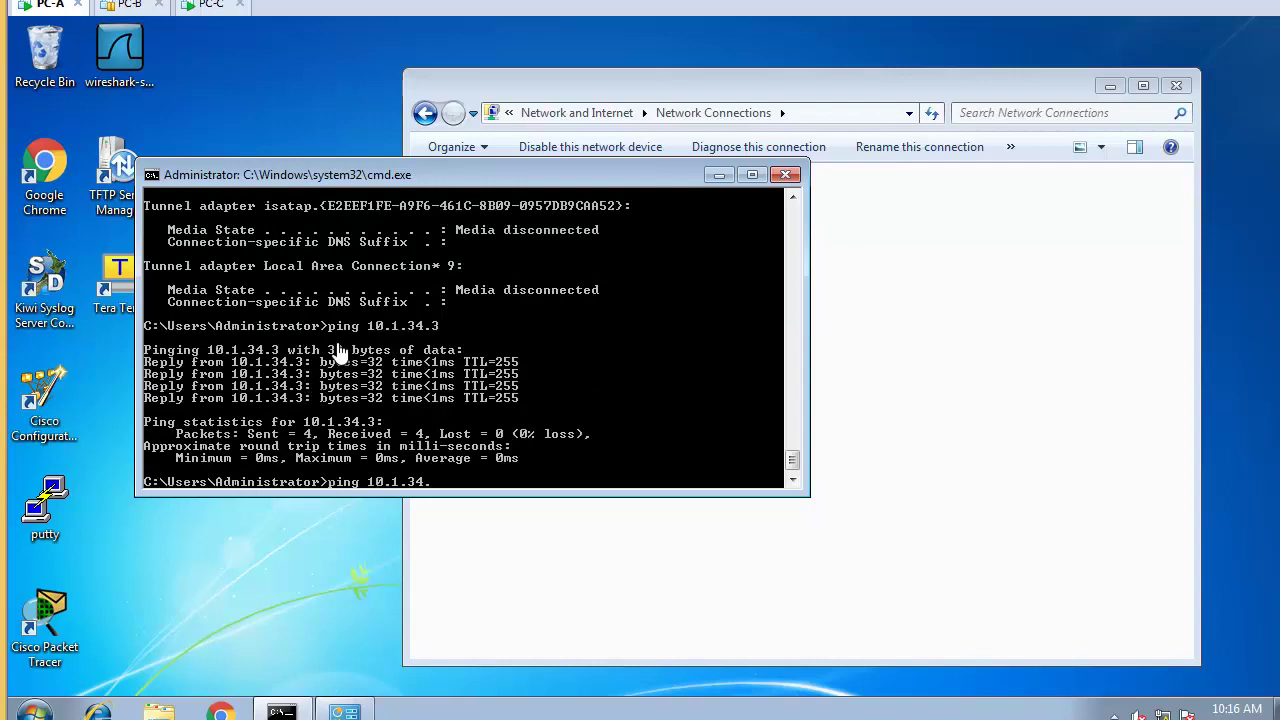
{"action": "type", "text": "200"}
{"action": "key", "text": "Return"}
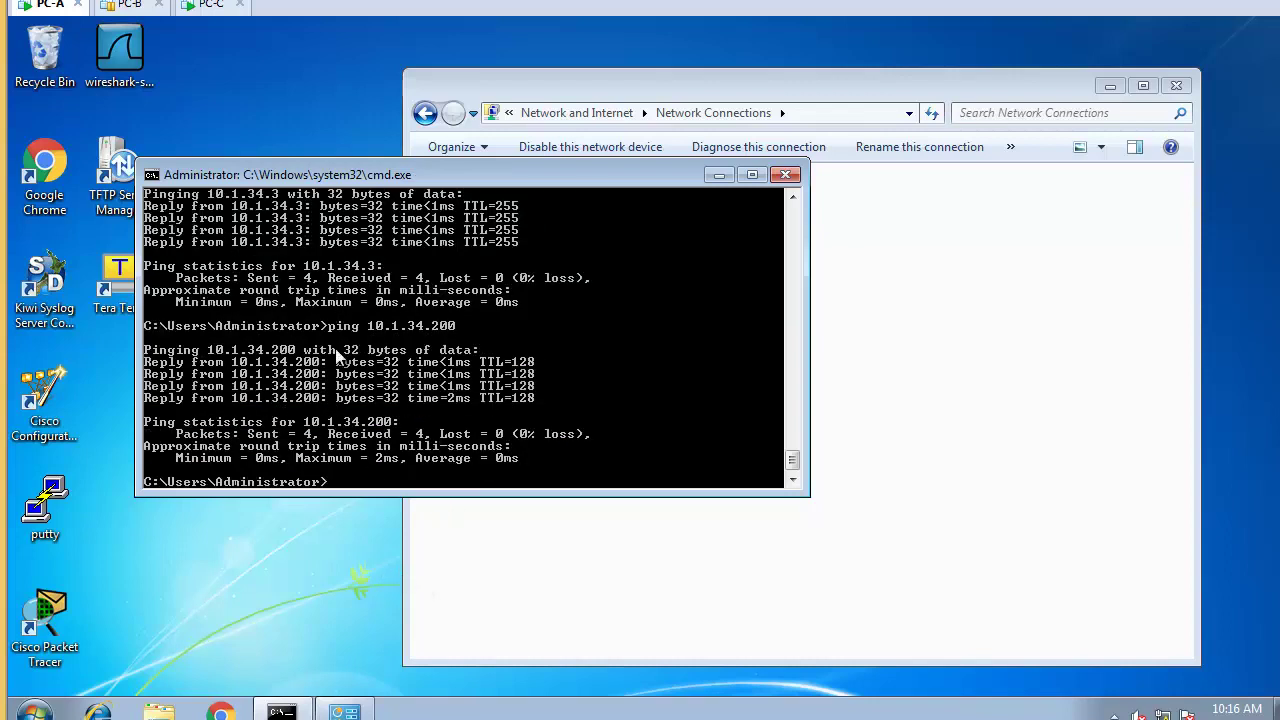
{"action": "left_click", "coordinate": [208, 5]}
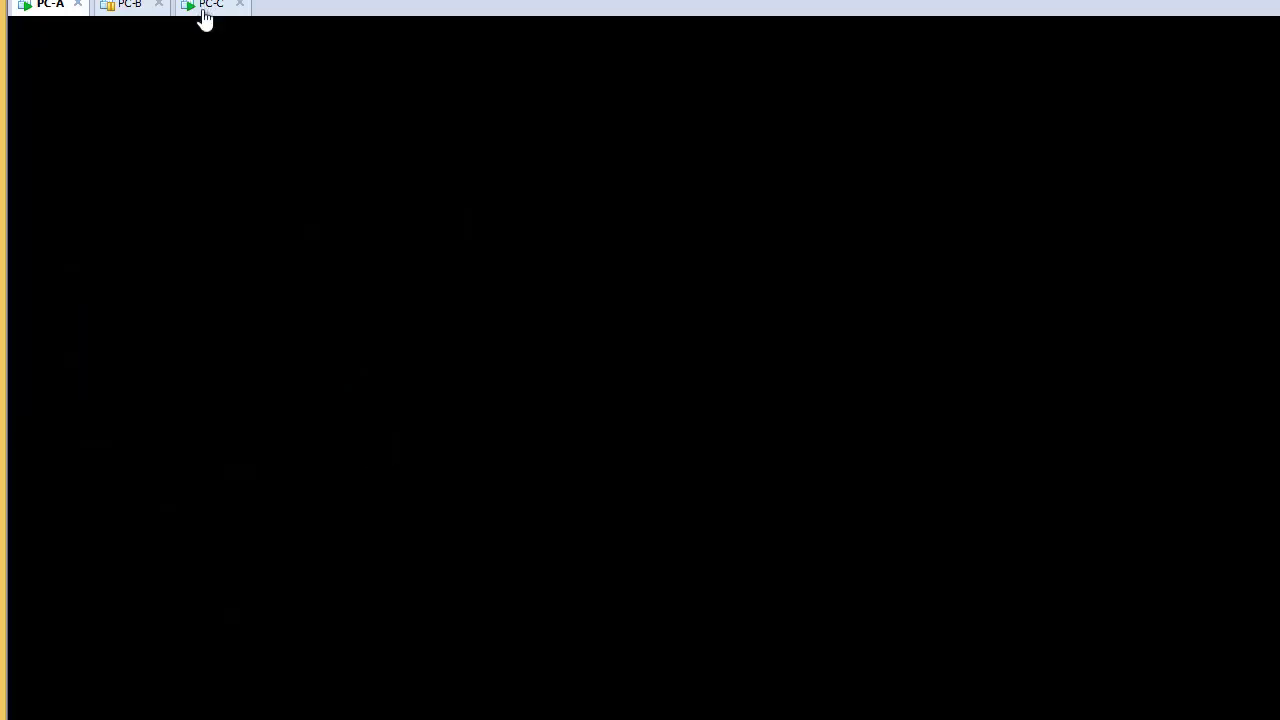
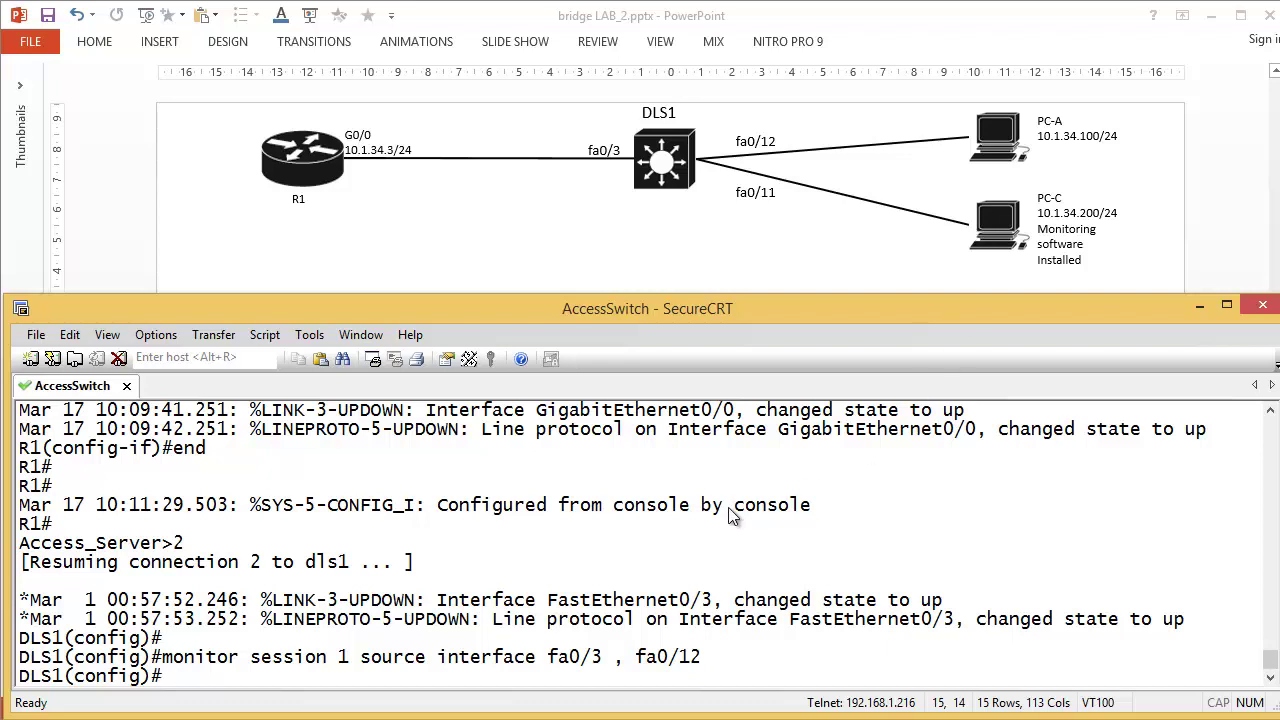
Set Fa0/11 as monitor session 1's destination on DLS1 and exit configuration mode
{"action": "type", "text": "monitor session"}
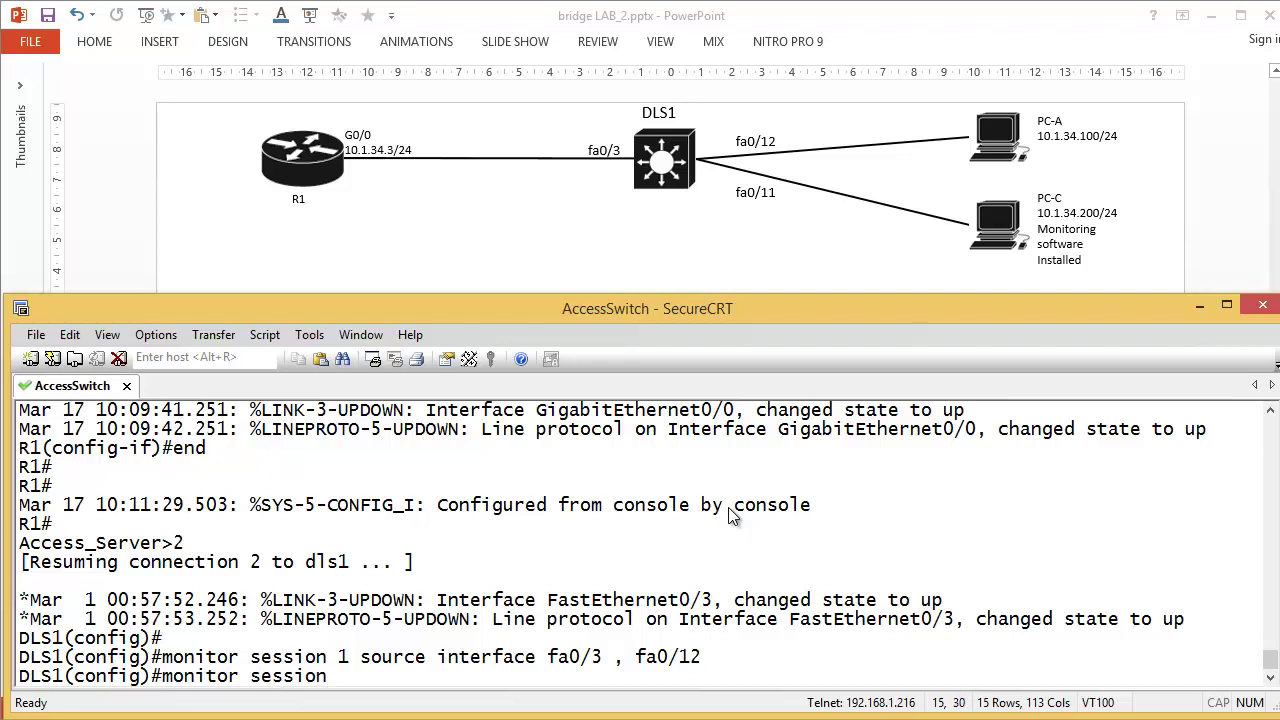
{"action": "type", "text": " 1 destin"}
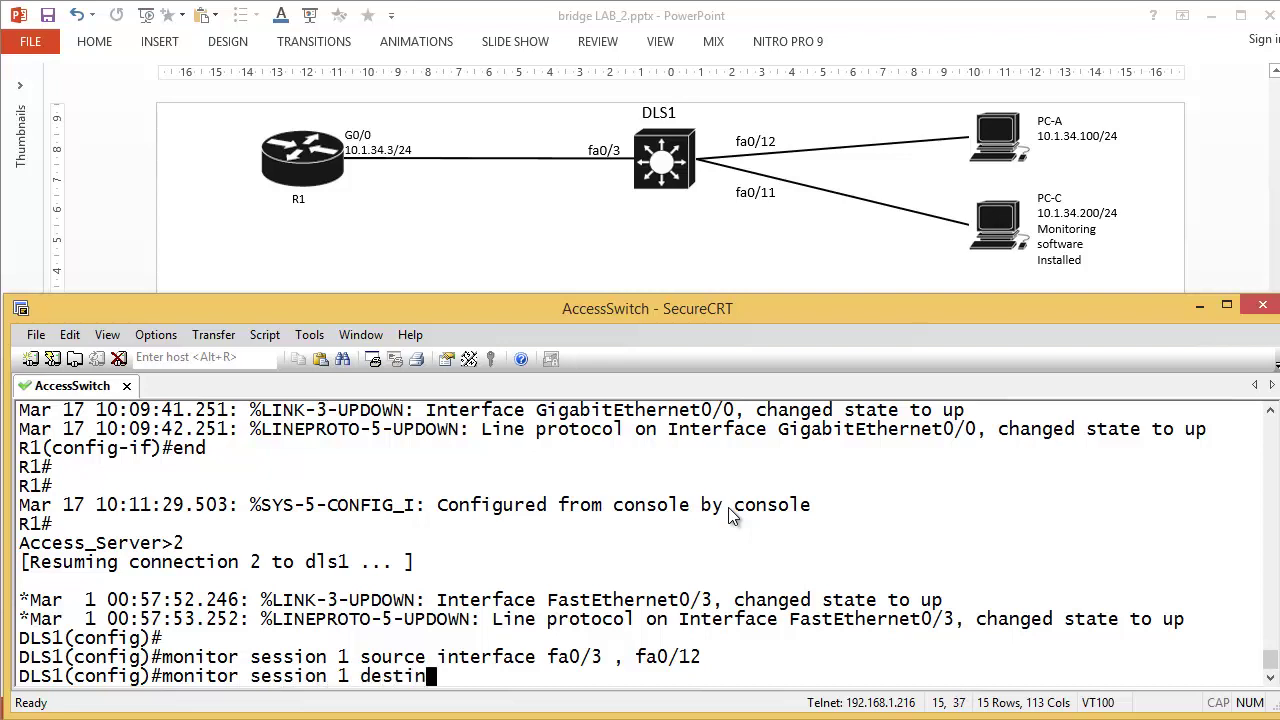
{"action": "type", "text": "ation interfac"}
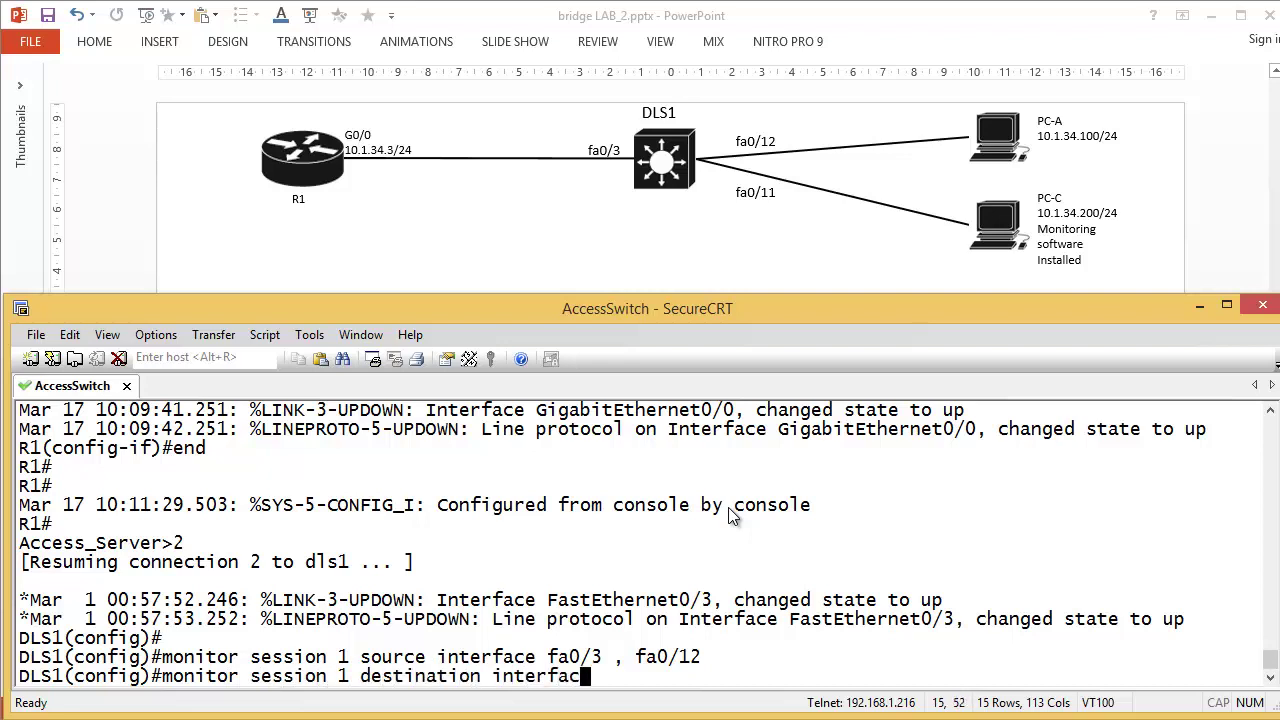
{"action": "type", "text": "e fa0/11"}
{"action": "key", "text": "Return"}
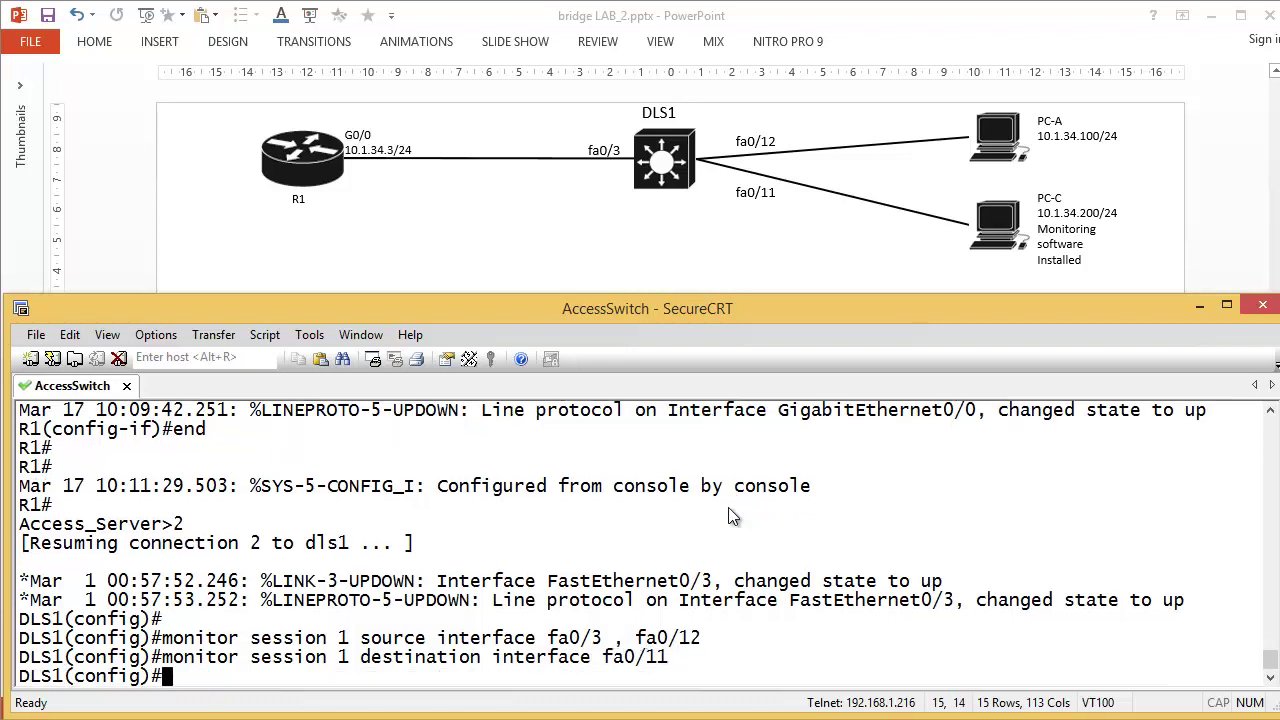
{"action": "type", "text": "end"}
{"action": "key", "text": "Return"}
{"action": "key", "text": "Return"}
Run show monitor and highlight the Local Session type and Fa0/3, Fa0/12 source ports
{"action": "type", "text": "s"}
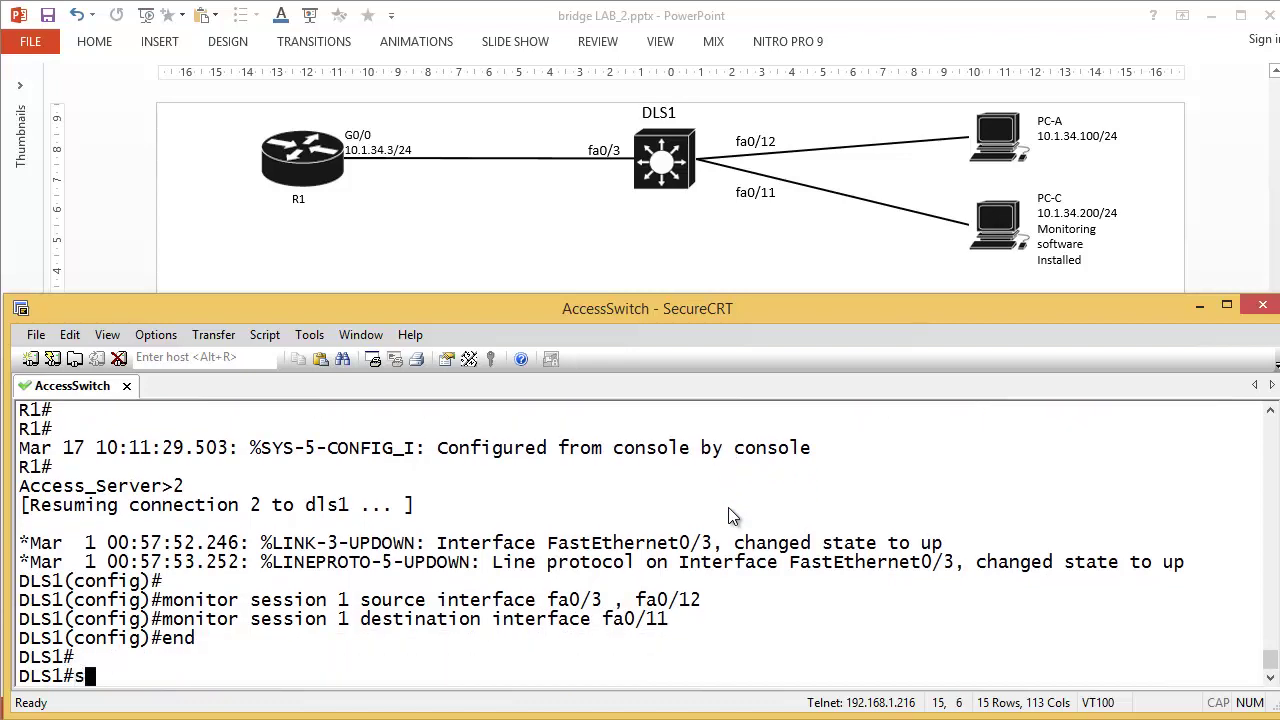
{"action": "type", "text": "how mon"}
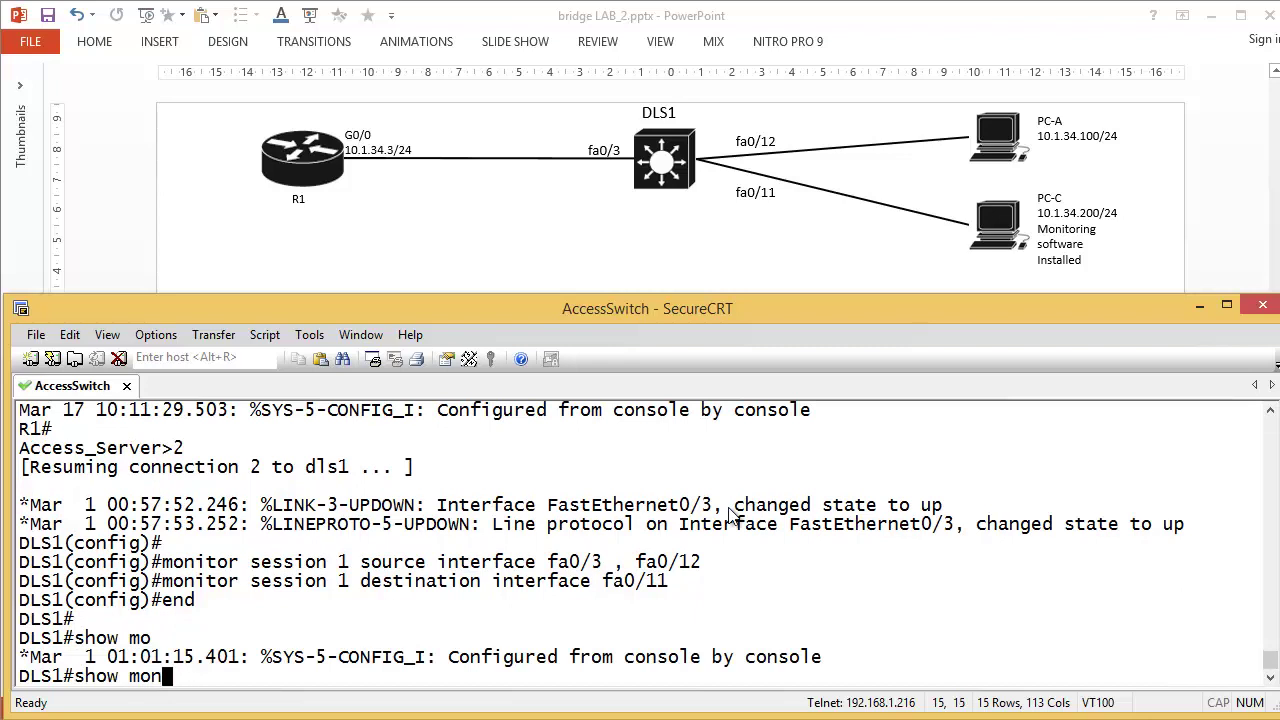
{"action": "type", "text": "itor"}
{"action": "key", "text": "Return"}
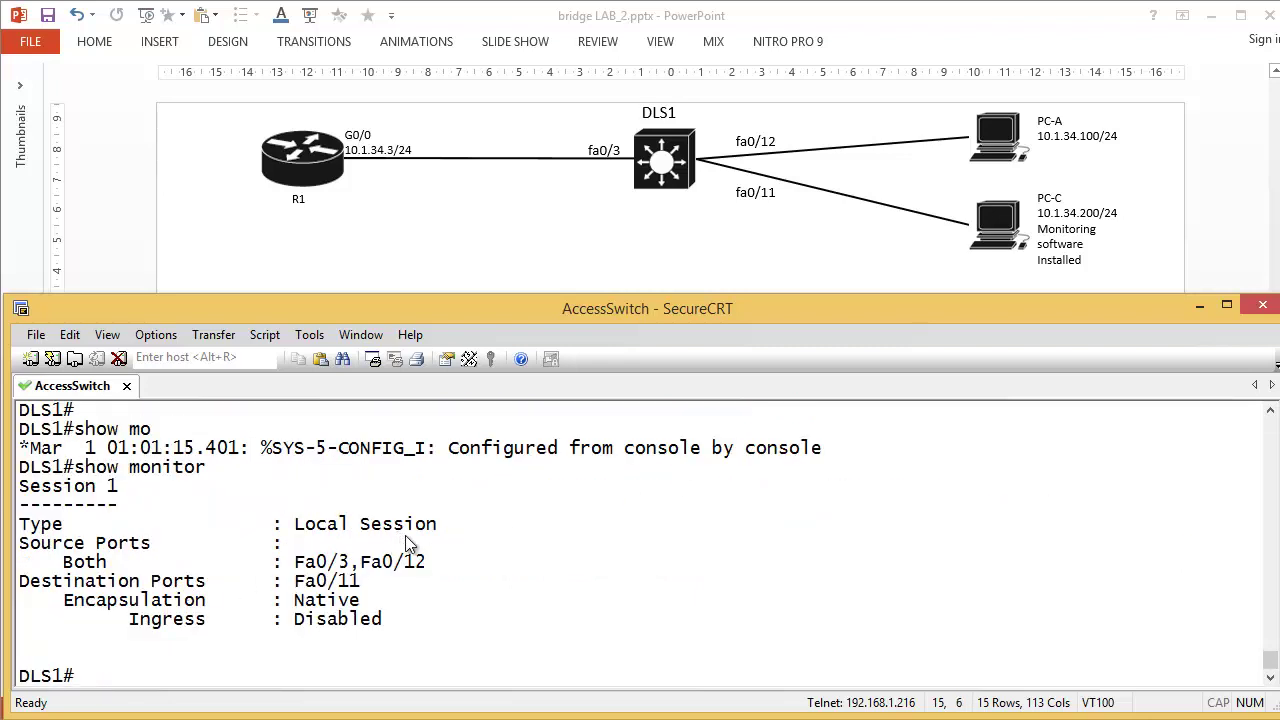
{"action": "left_click_drag", "start_coordinate": [437, 525], "coordinate": [18, 524]}
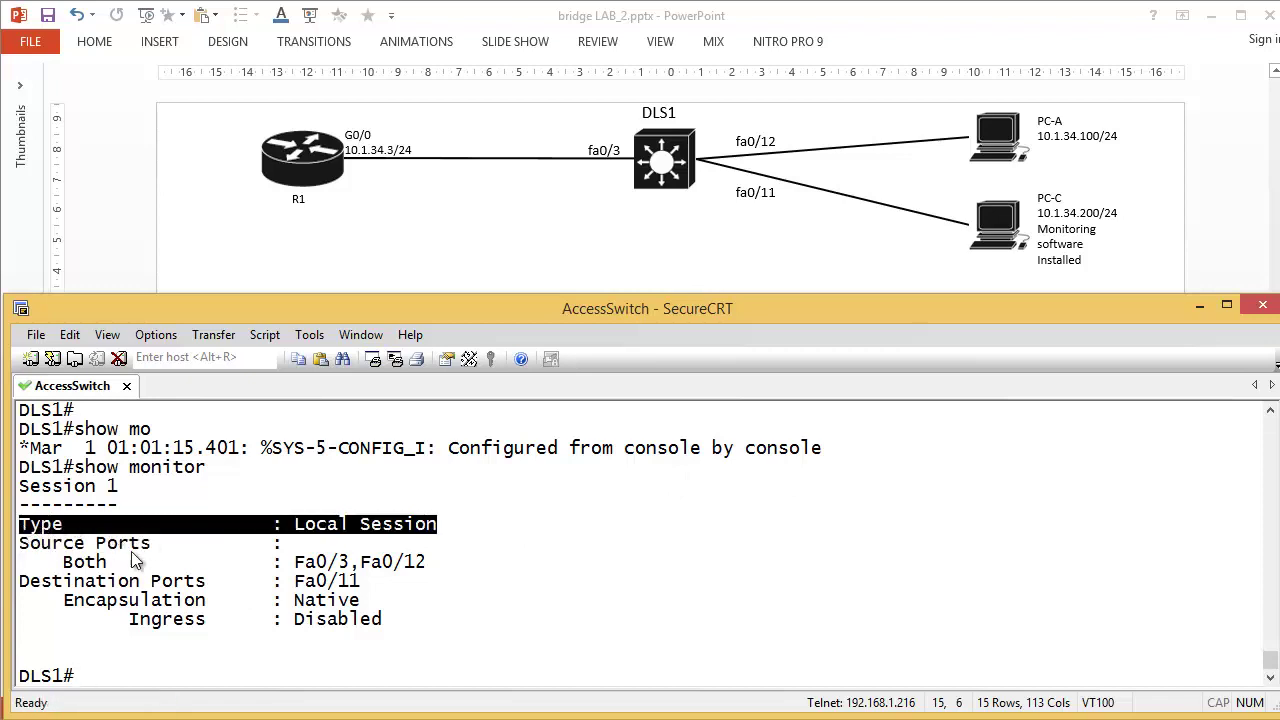
{"action": "left_click_drag", "start_coordinate": [64, 562], "coordinate": [444, 563]}
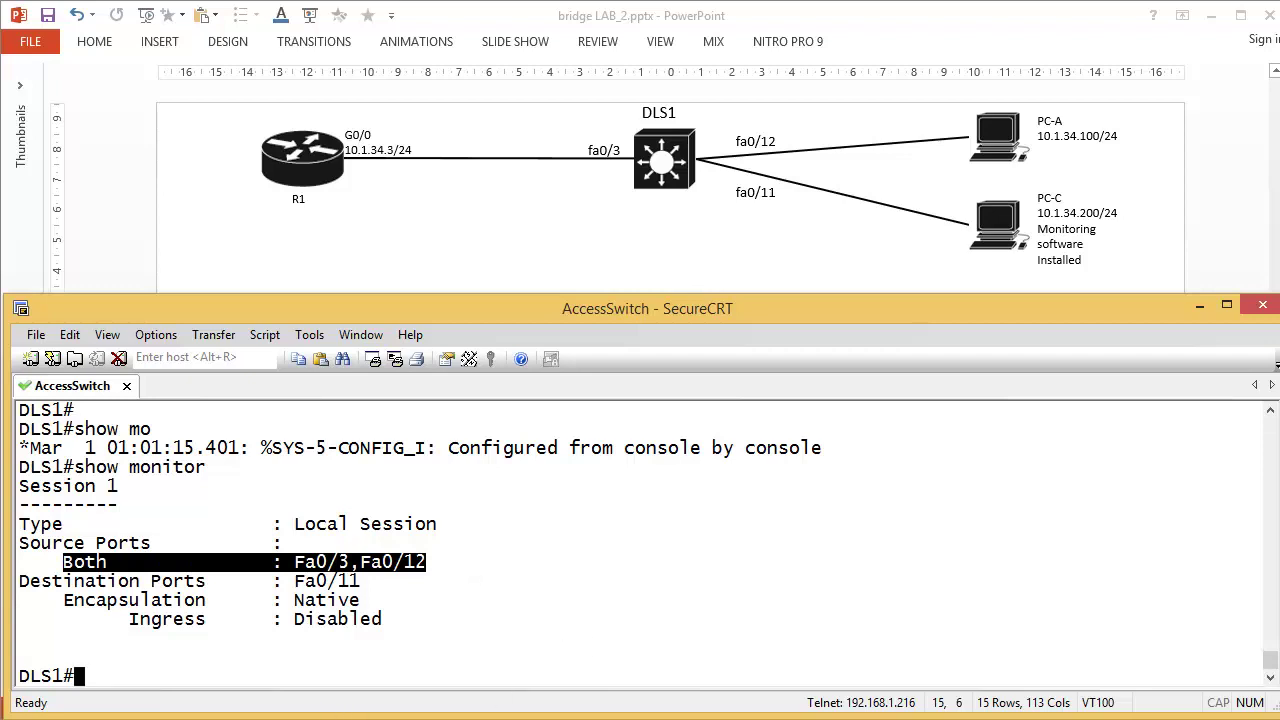
{"action": "key", "text": "alt+Tab"}
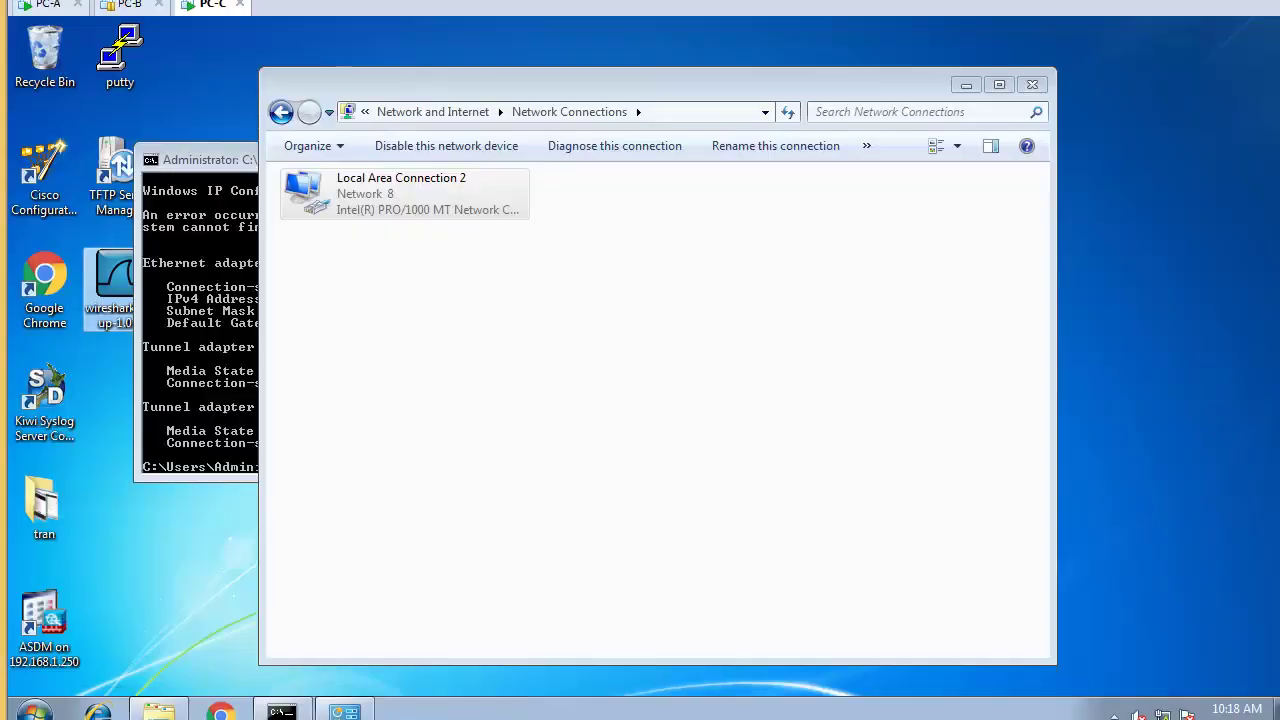
Launch Wireshark on PC-C from the Start menu search
{"action": "left_click", "coordinate": [56, 707]}
{"action": "type", "text": "w"}
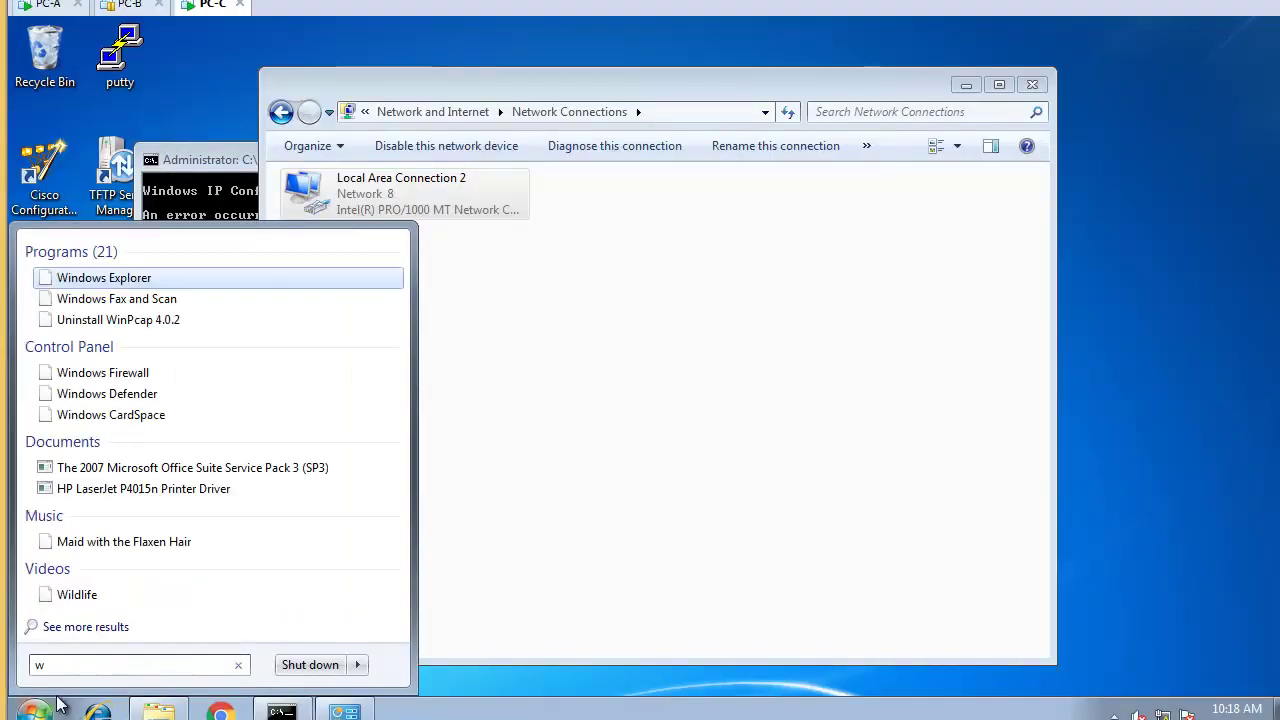
{"action": "type", "text": "ire"}
{"action": "left_click", "coordinate": [90, 278]}
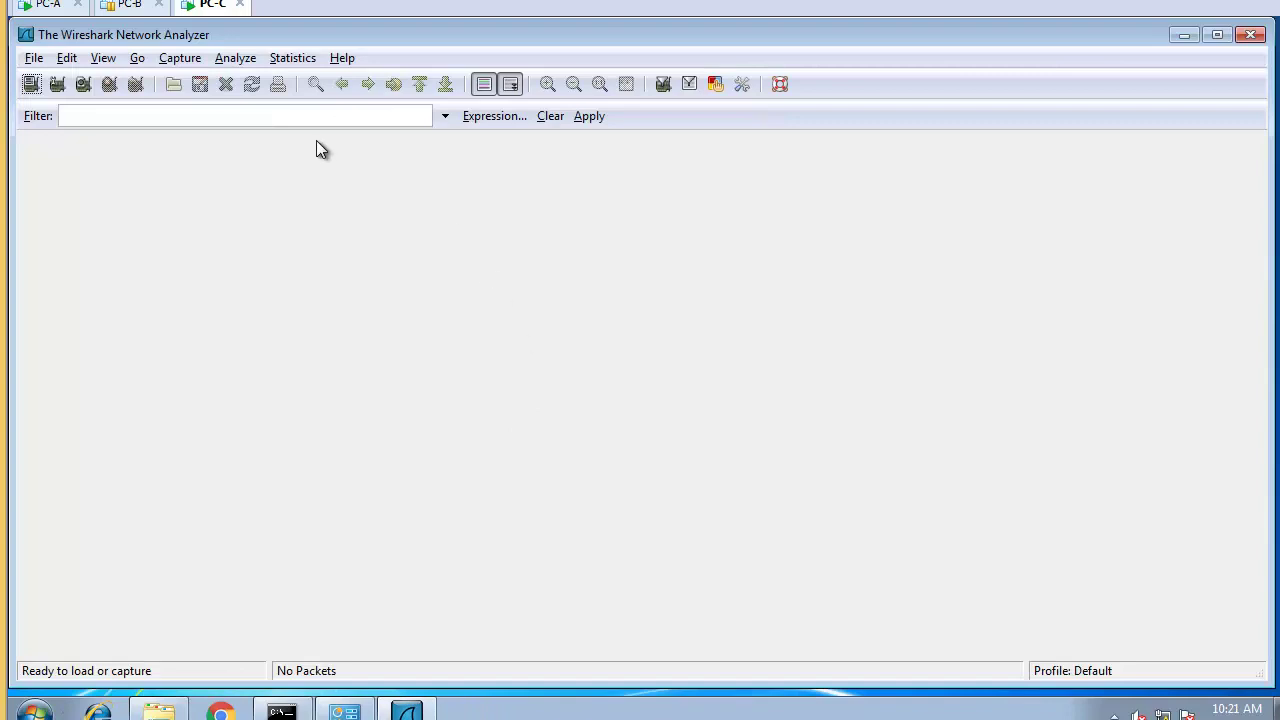
Start a capture on the Intel PRO/1000 interface from Capture > Interfaces
{"action": "left_click", "coordinate": [178, 58]}
{"action": "left_click", "coordinate": [182, 80]}
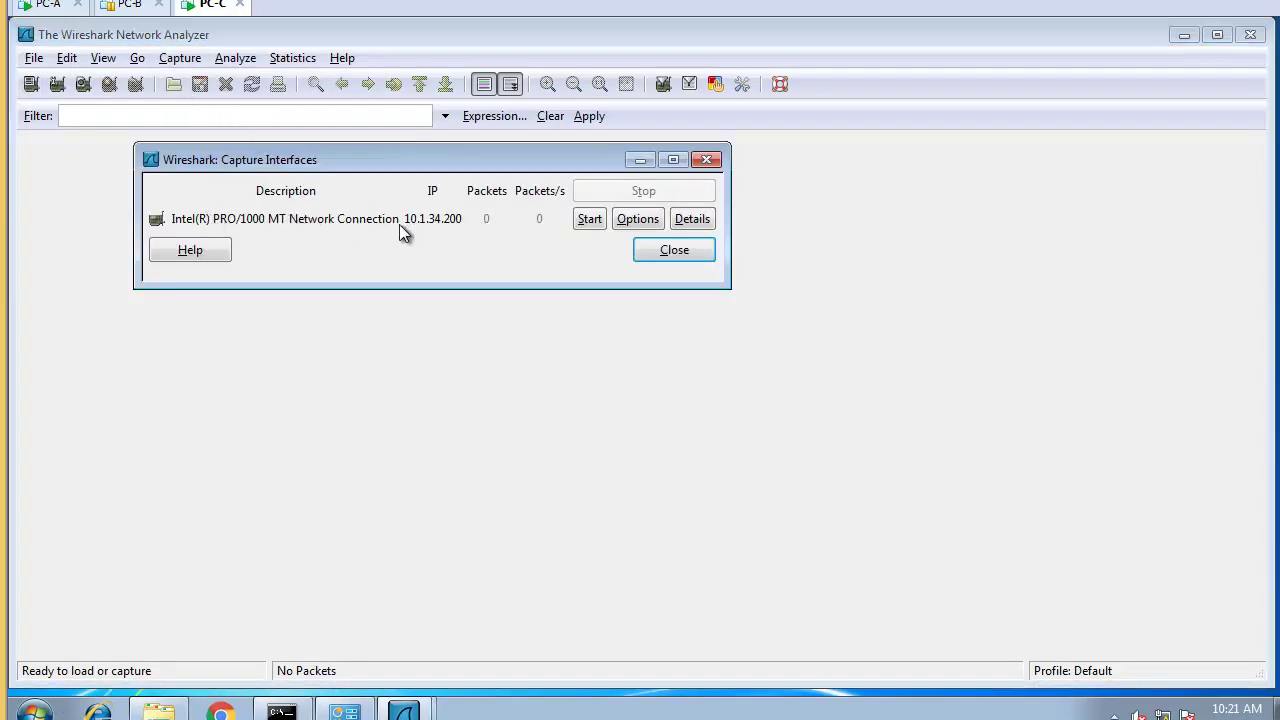
{"action": "left_click", "coordinate": [592, 220]}
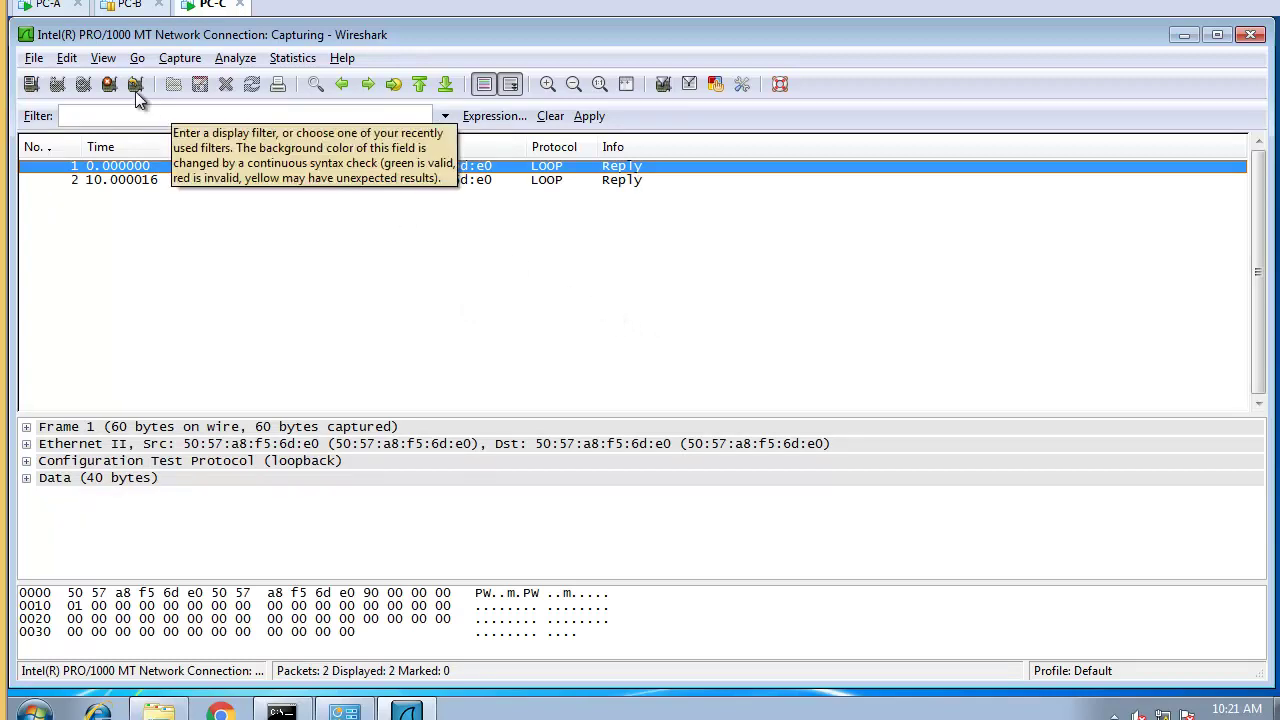
Ping 10.1.34.3 from PC-A's Command Prompt, then return to PC-C's capture
{"action": "left_click", "coordinate": [48, 5]}
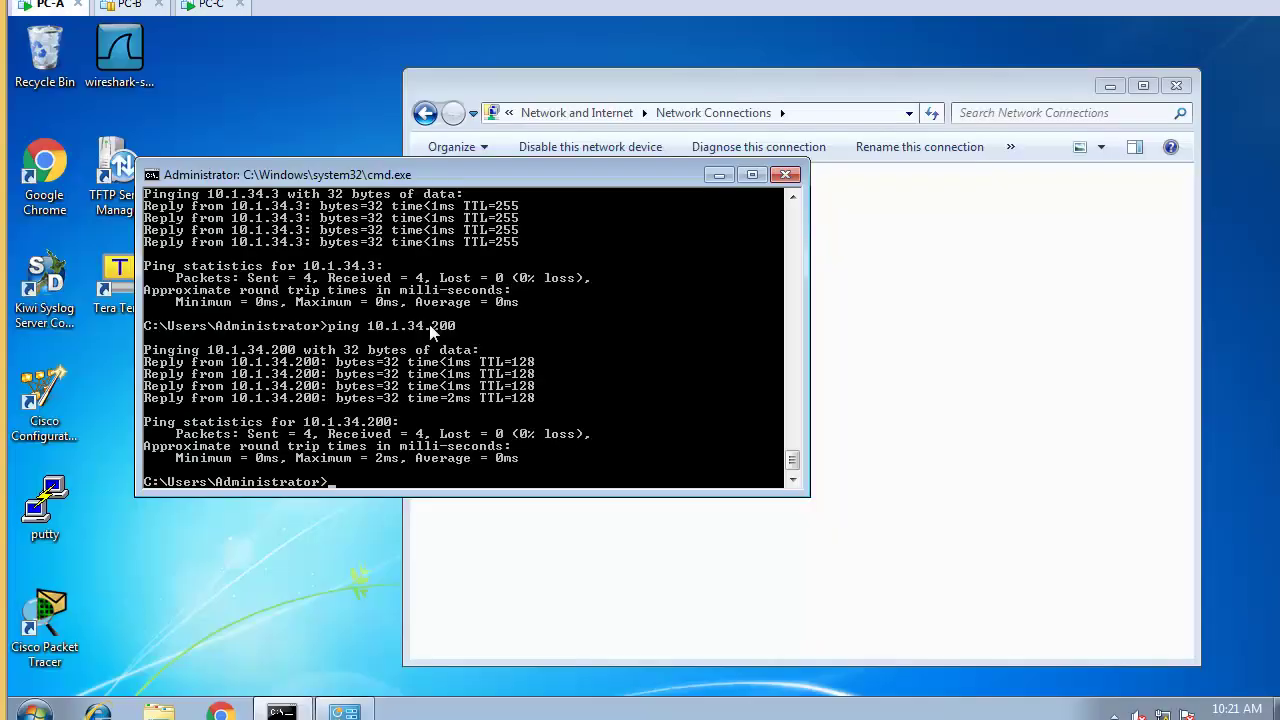
{"action": "key", "text": "Up"}
{"action": "key", "text": "BackSpace"}
{"action": "key", "text": "BackSpace"}
{"action": "key", "text": "BackSpace"}
{"action": "type", "text": "3"}
{"action": "key", "text": "Return"}
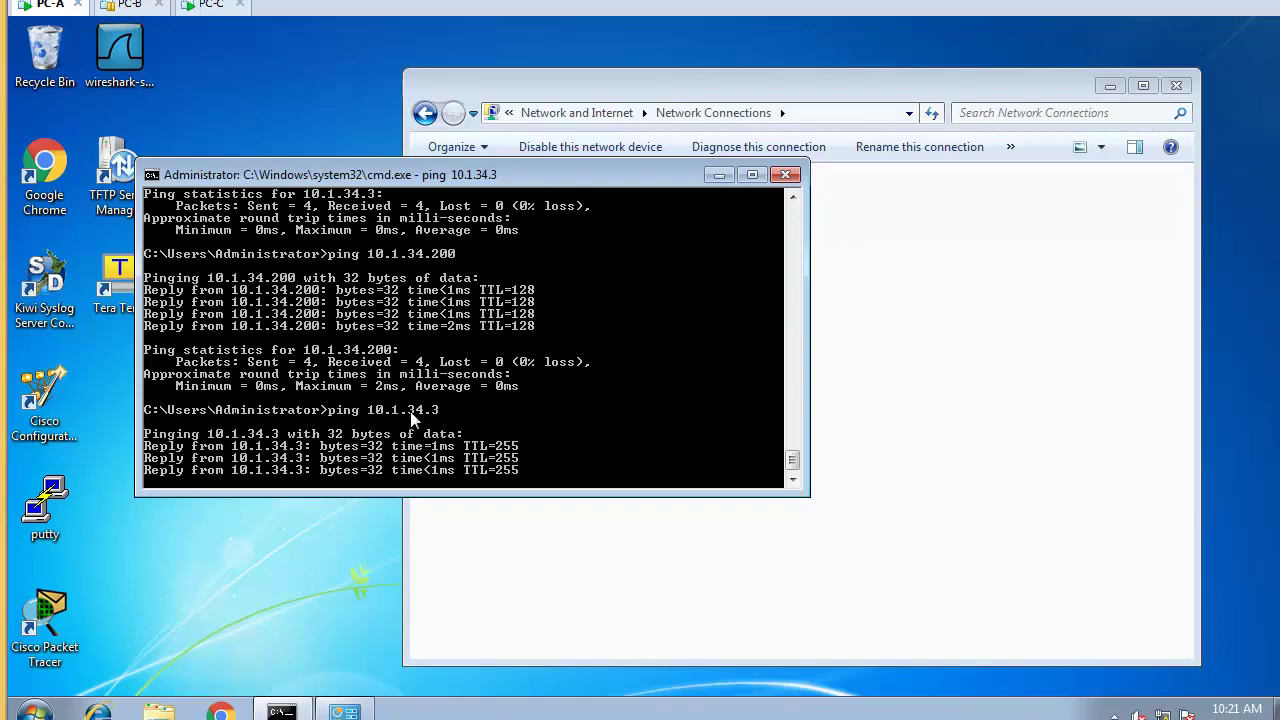
{"action": "left_click", "coordinate": [208, 6]}
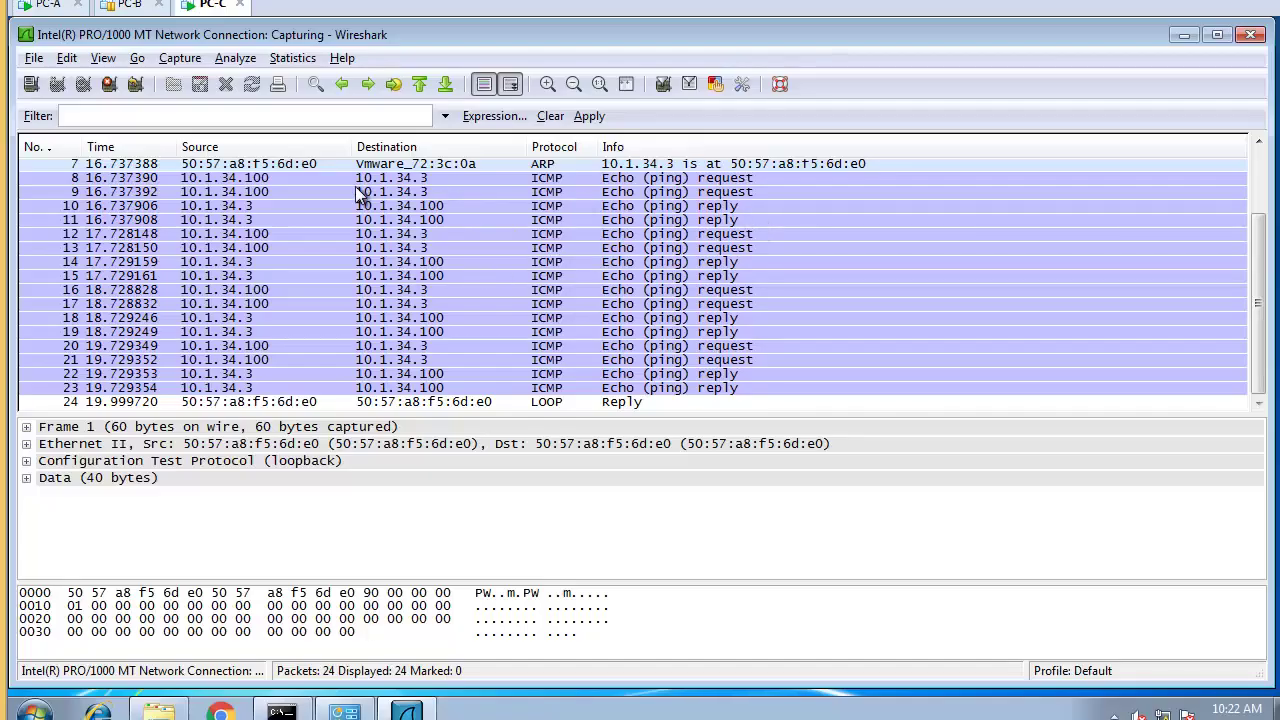
Inspect packet 8, the ICMP echo request from 10.1.34.100 to 10.1.34.3, and scroll the capture
{"action": "left_click", "coordinate": [48, 6]}
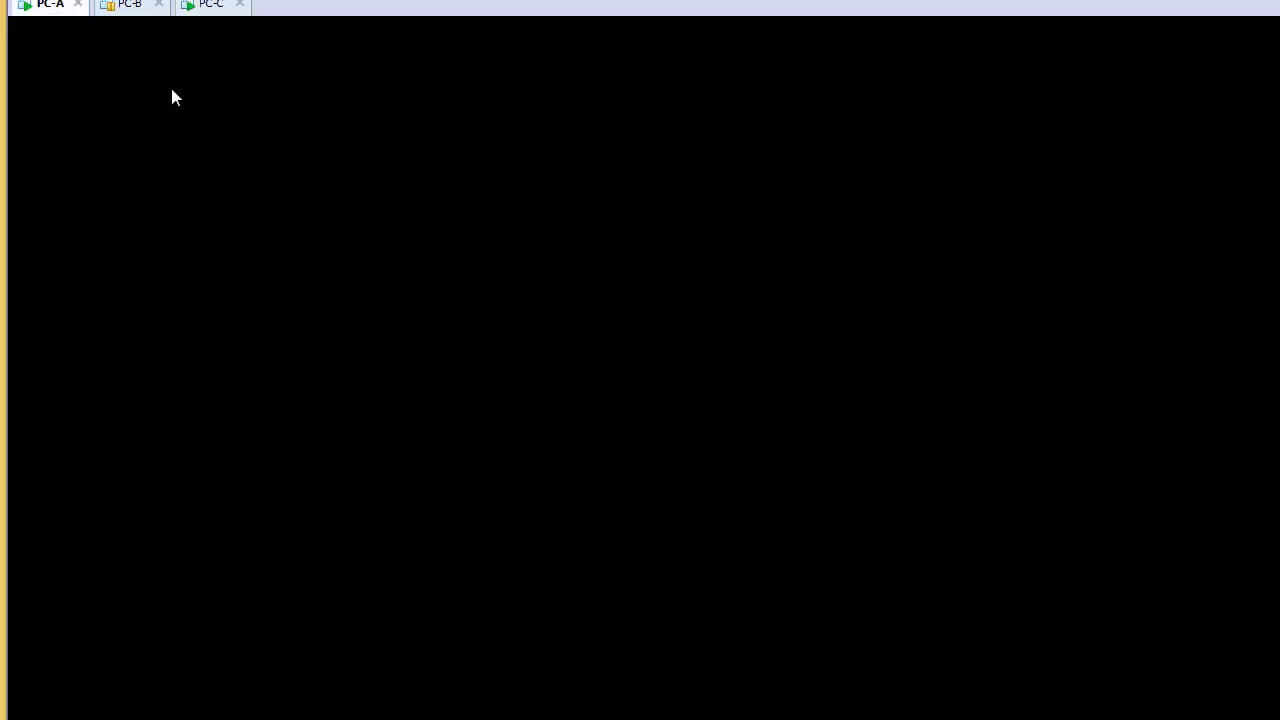
{"action": "left_click", "coordinate": [197, 8]}
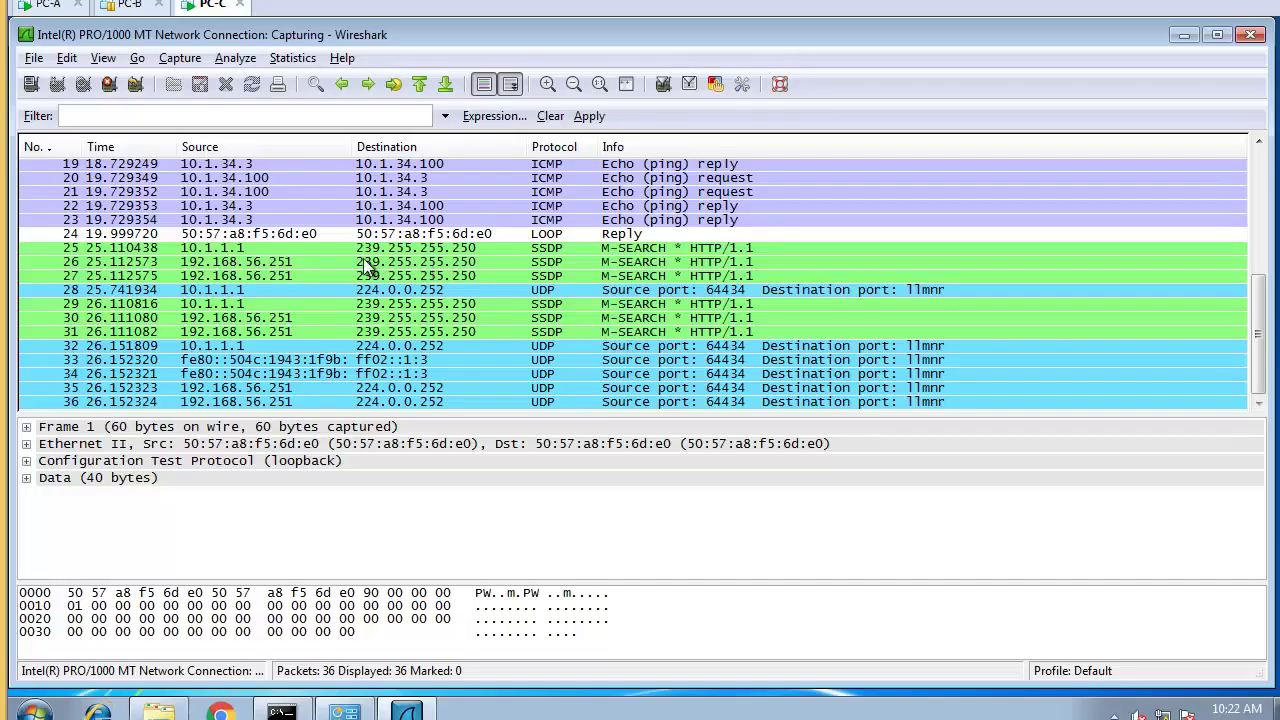
{"action": "scroll", "coordinate": [363, 270], "scroll_direction": "up", "scroll_amount": 7}
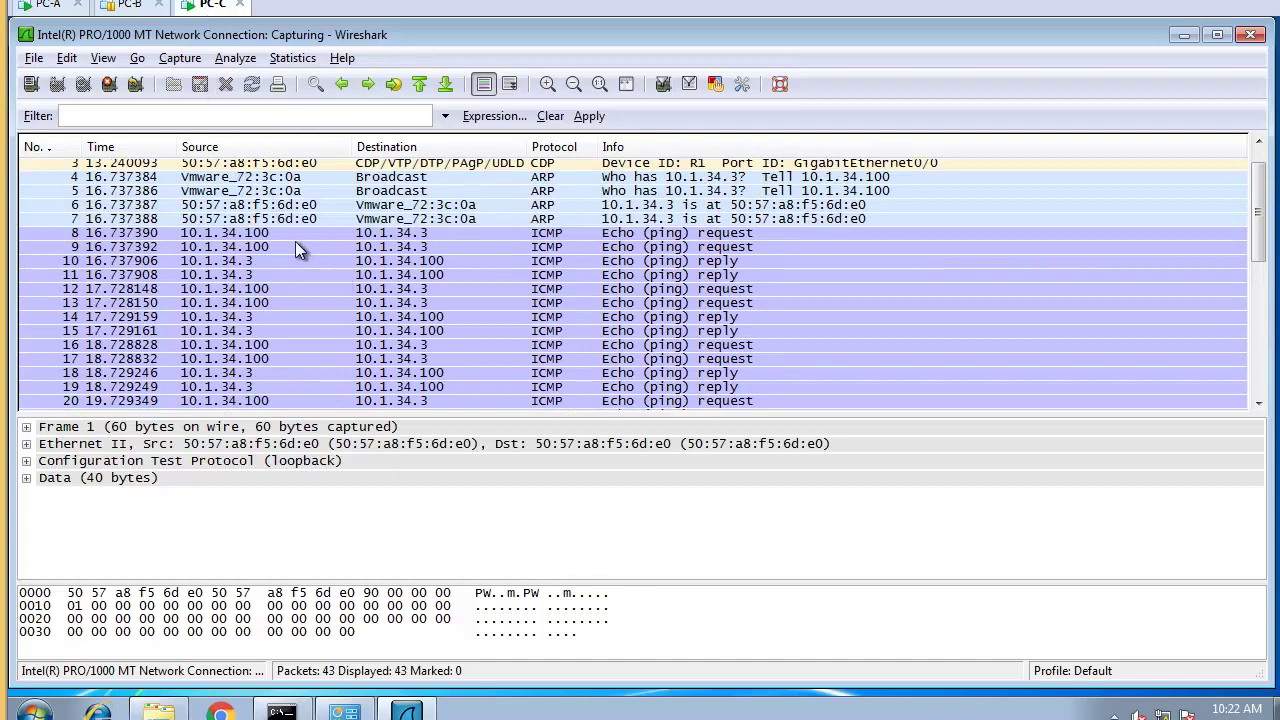
{"action": "scroll", "coordinate": [295, 241], "scroll_direction": "down", "scroll_amount": 1}
{"action": "left_click", "coordinate": [232, 193]}
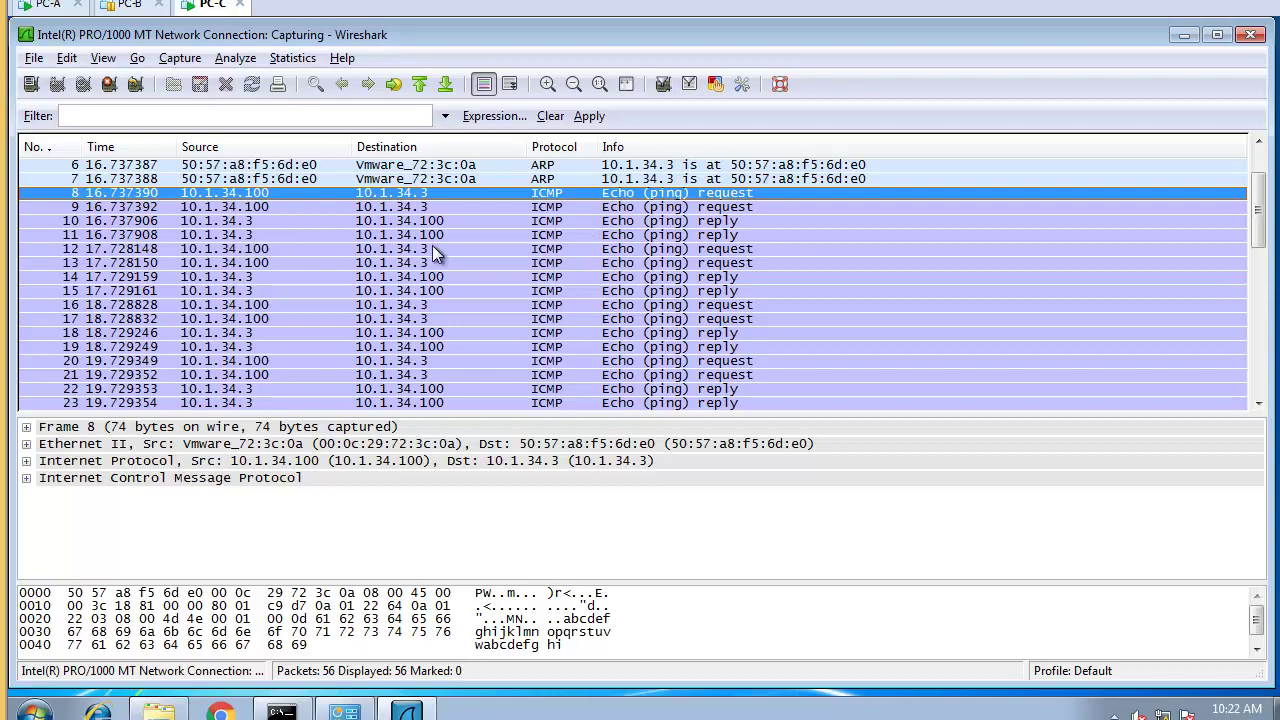
{"action": "scroll", "coordinate": [432, 252], "scroll_direction": "down", "scroll_amount": 3}
{"action": "scroll", "coordinate": [432, 252], "scroll_direction": "down", "scroll_amount": 3}
{"action": "scroll", "coordinate": [432, 255], "scroll_direction": "down", "scroll_amount": 5}
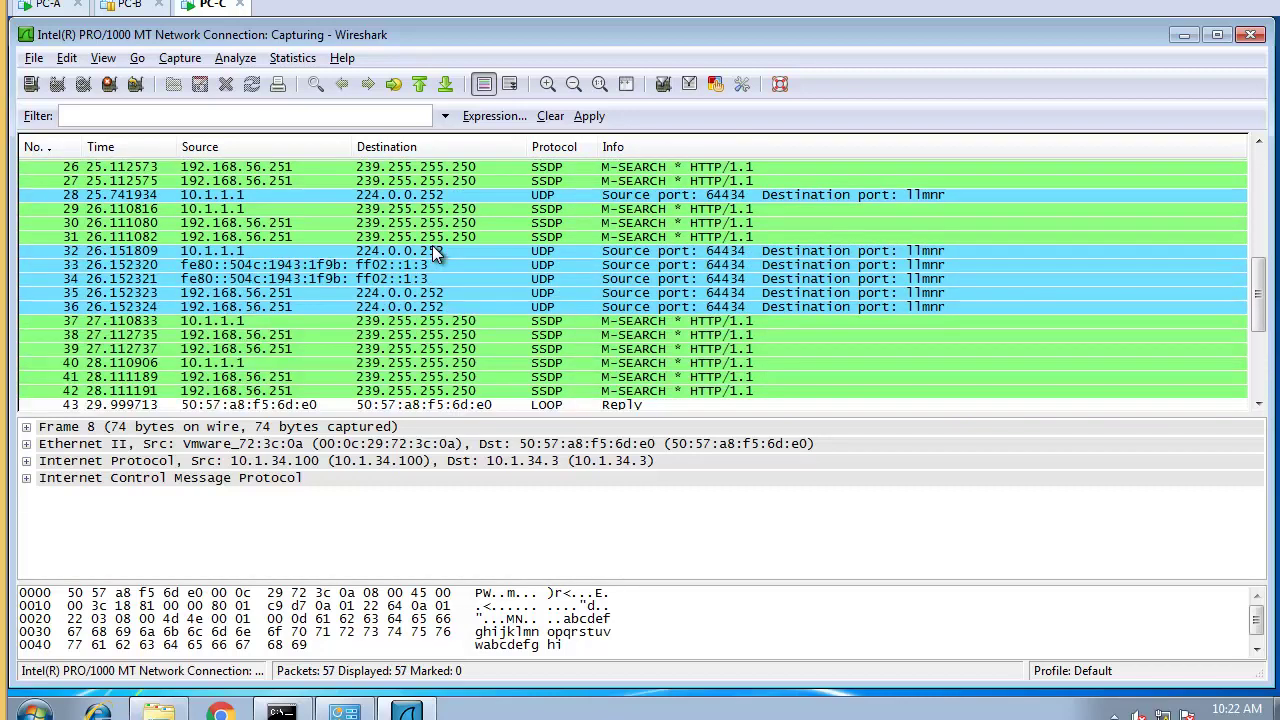
{"action": "scroll", "coordinate": [432, 255], "scroll_direction": "down", "scroll_amount": 1}
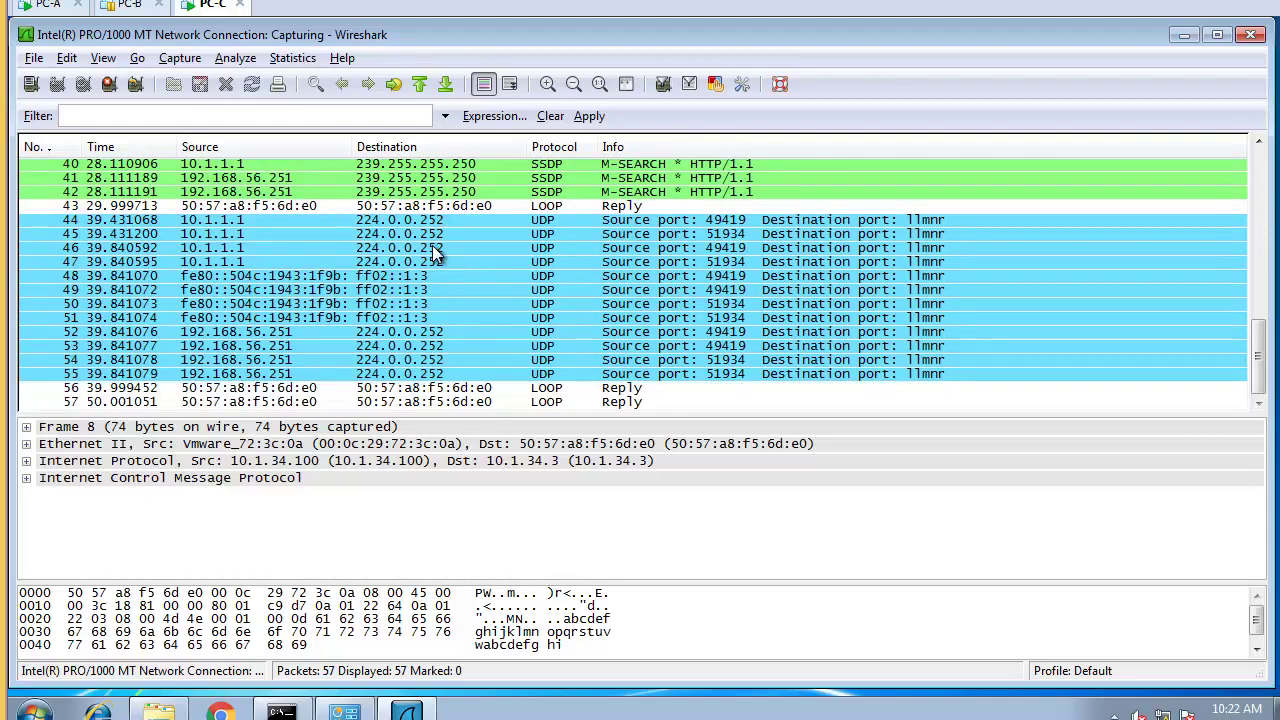
From PC-A, run telnet 10.1.34.3 and submit a login password attempt
{"action": "left_click", "coordinate": [52, 6]}
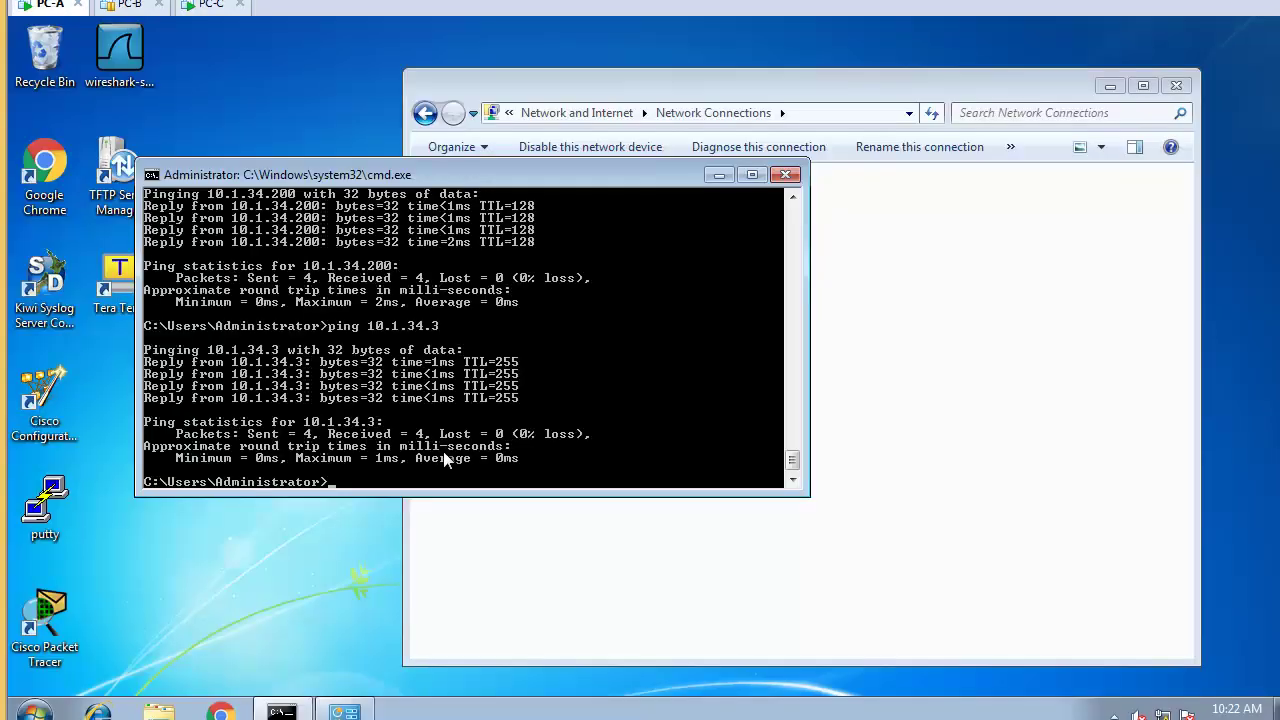
{"action": "type", "text": "teol"}
{"action": "key", "text": "BackSpace"}
{"action": "key", "text": "BackSpace"}
{"action": "type", "text": "lnet 10.1.34.3"}
{"action": "key", "text": "Return"}
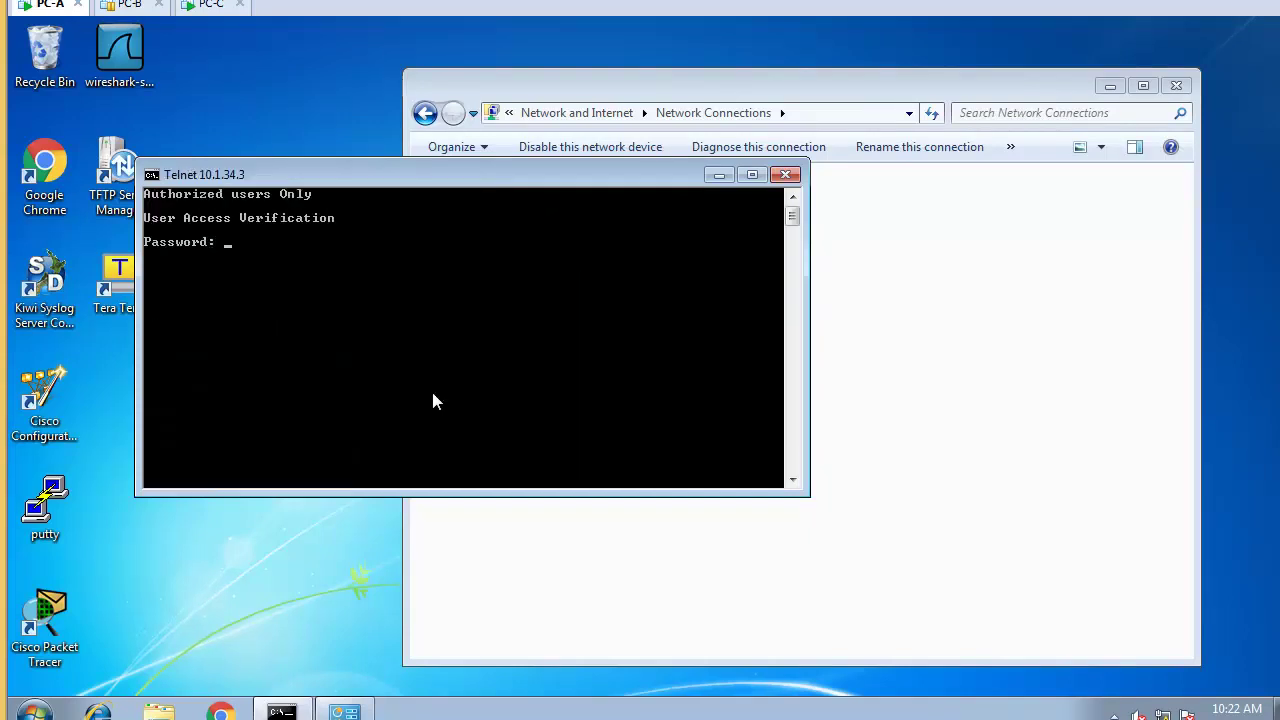
{"action": "key", "text": "Return"}
{"action": "key", "text": "Return"}
{"action": "key", "text": "Return"}
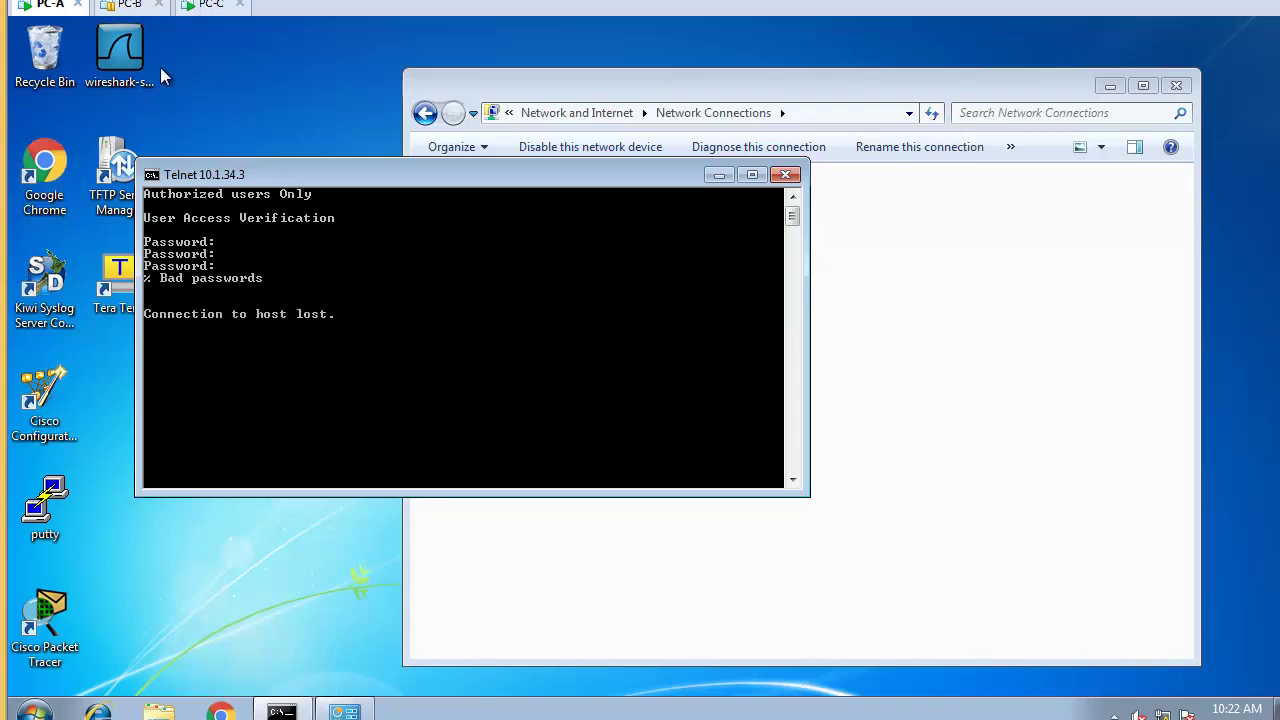
Follow the TCP stream of telnet packet 150 in PC-C's capture
{"action": "left_click", "coordinate": [203, 10]}
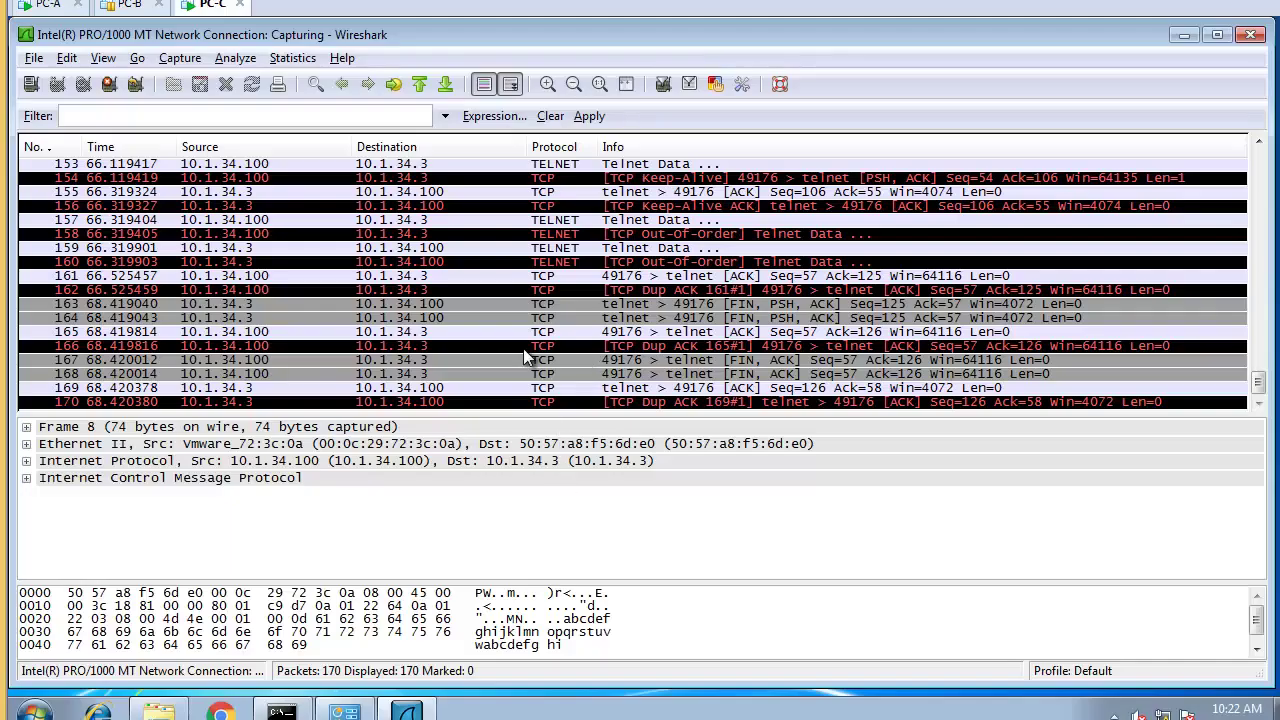
{"action": "scroll", "coordinate": [523, 348], "scroll_direction": "up", "scroll_amount": 2}
{"action": "scroll", "coordinate": [523, 348], "scroll_direction": "up", "scroll_amount": 1}
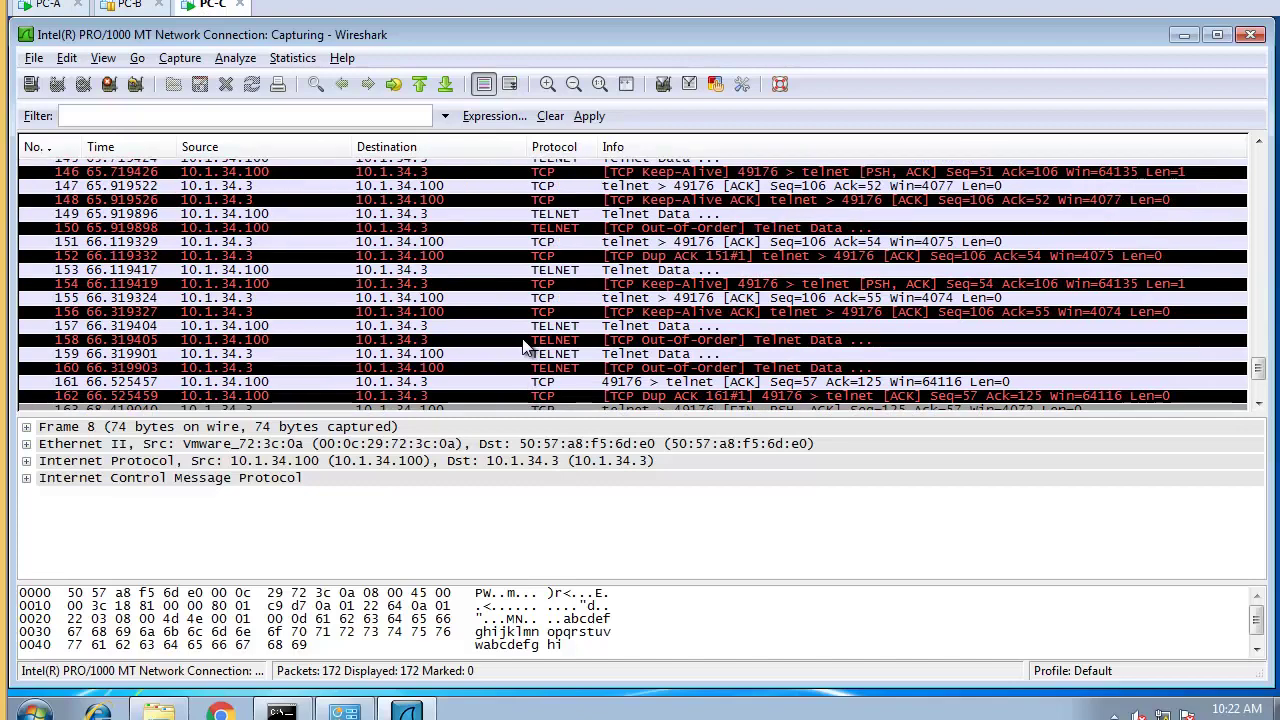
{"action": "right_click", "coordinate": [457, 197]}
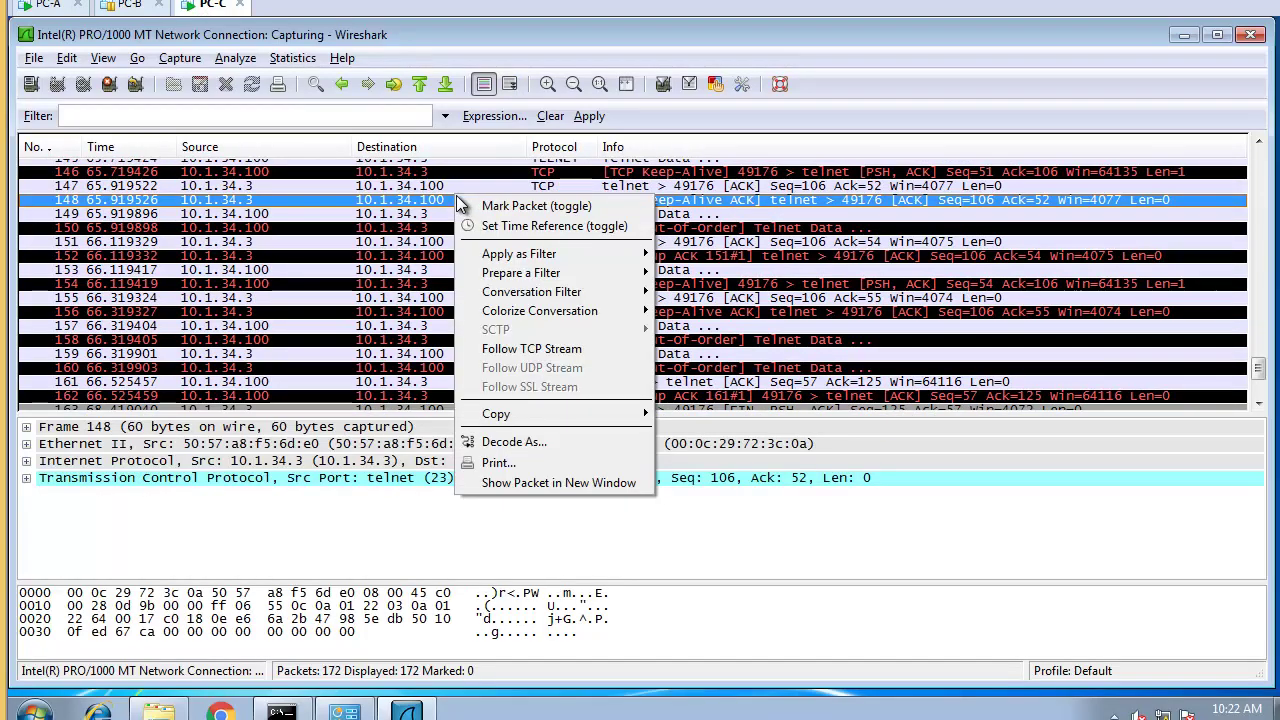
{"action": "left_click", "coordinate": [407, 253]}
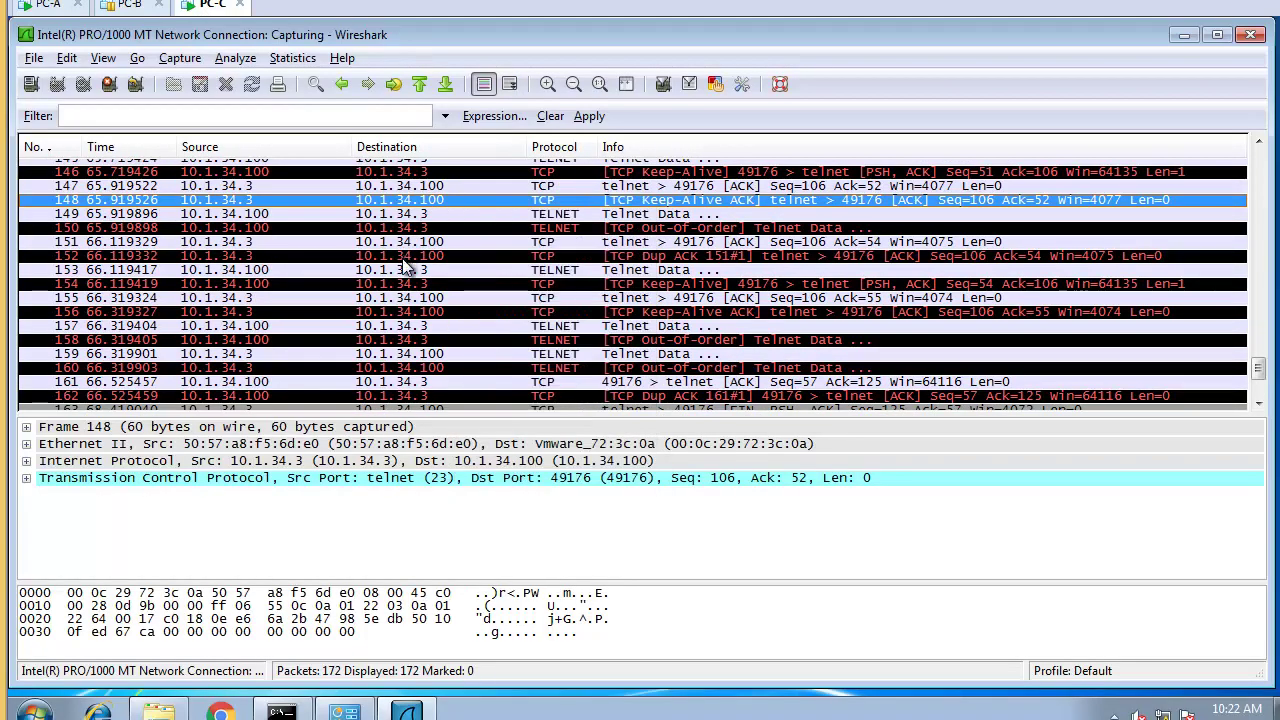
{"action": "left_click", "coordinate": [553, 229]}
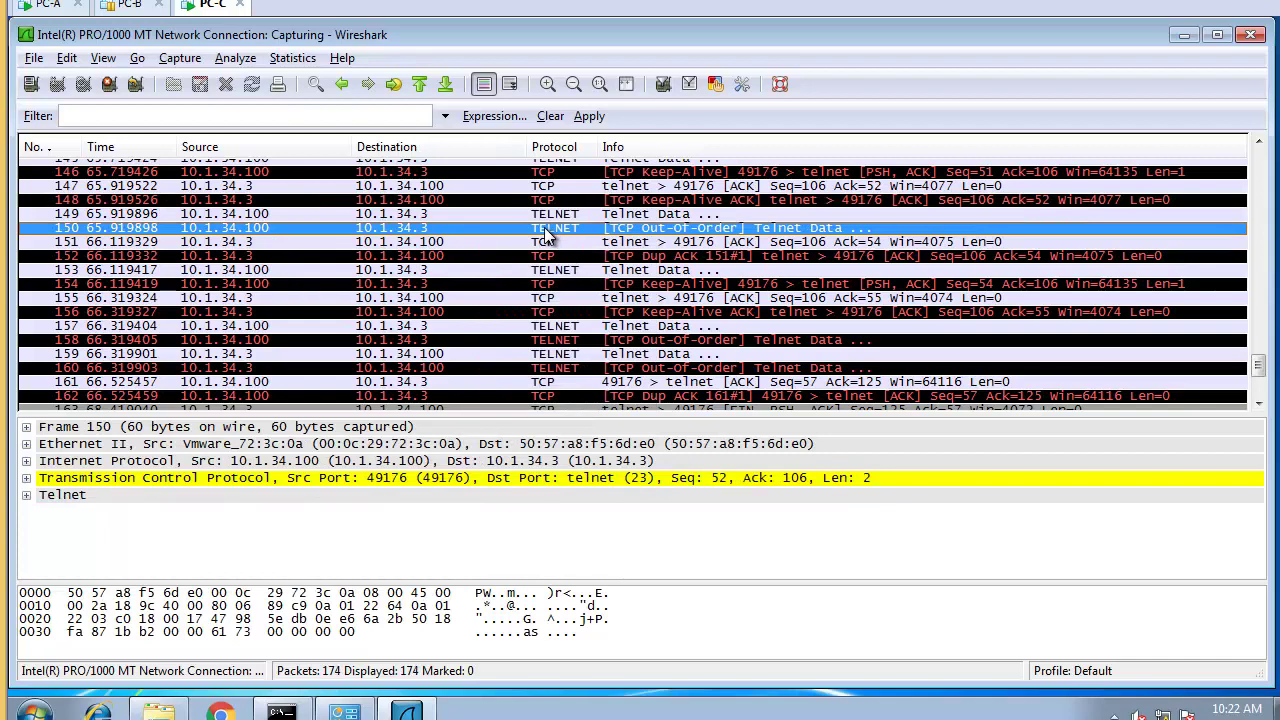
{"action": "right_click", "coordinate": [544, 229]}
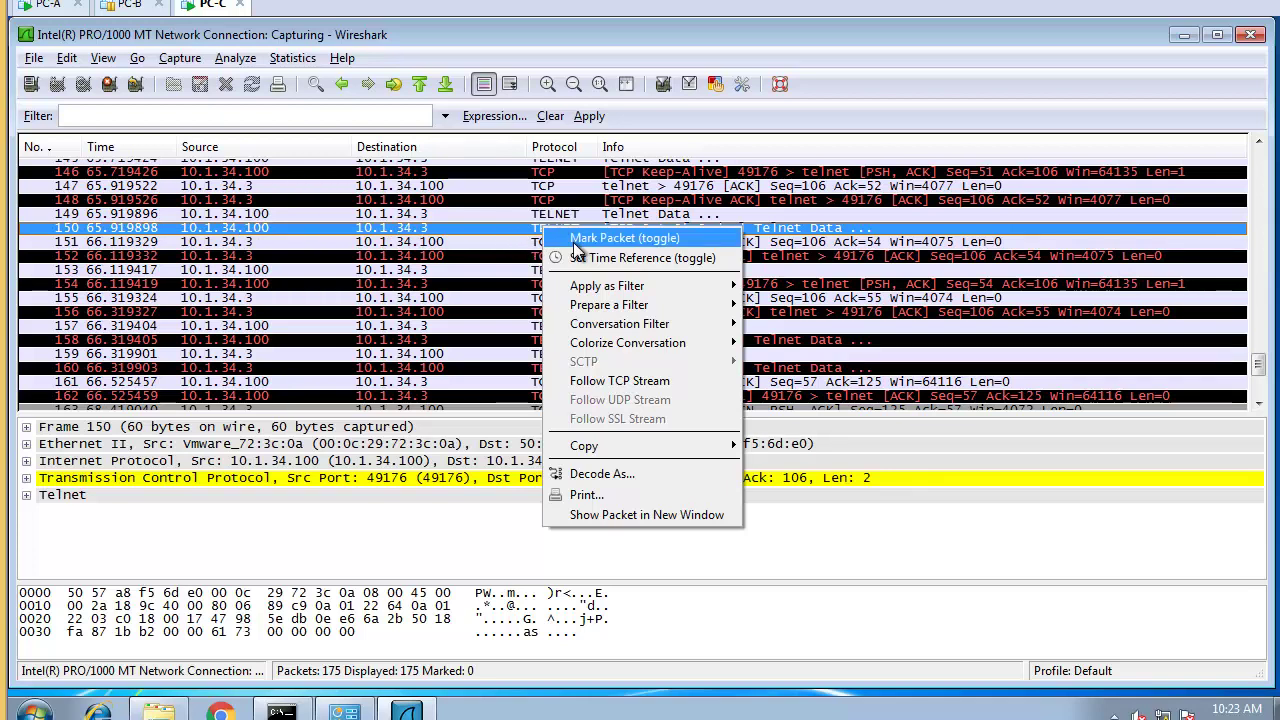
{"action": "left_click", "coordinate": [645, 381]}
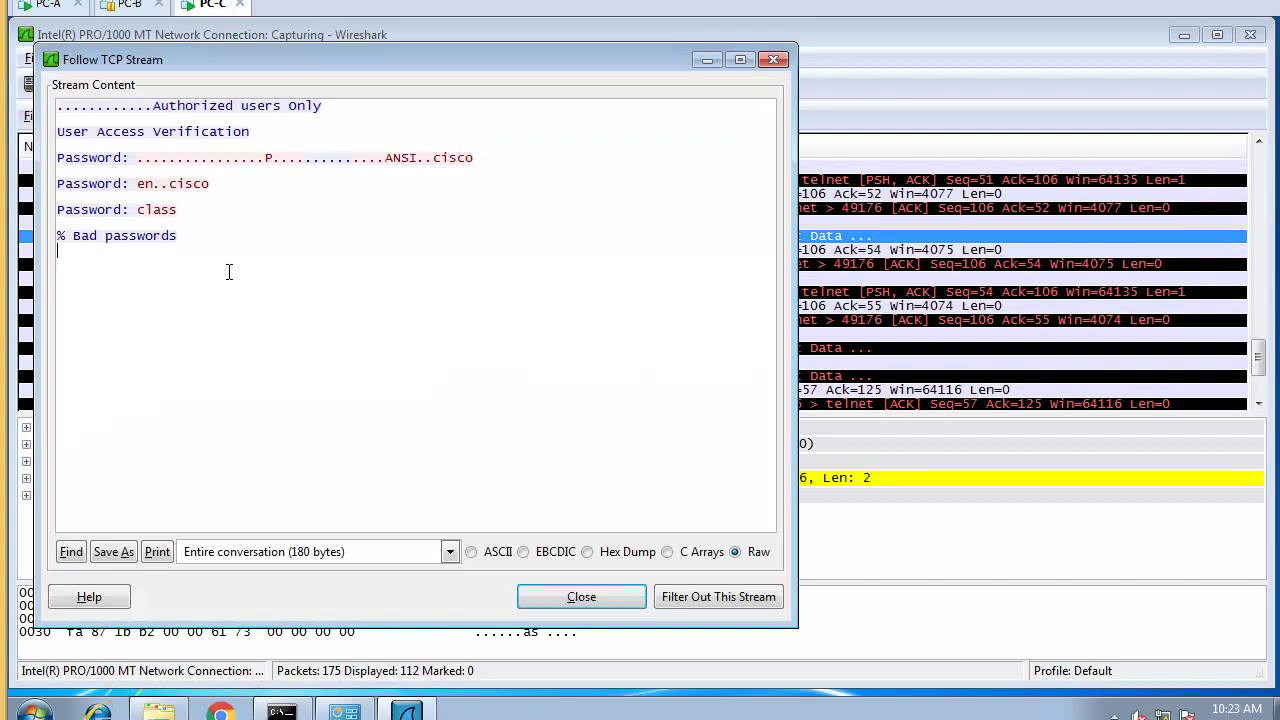
Highlight the banner, cleartext login password and enable password, then close the stream view
{"action": "left_click_drag", "start_coordinate": [40, 112], "coordinate": [328, 162]}
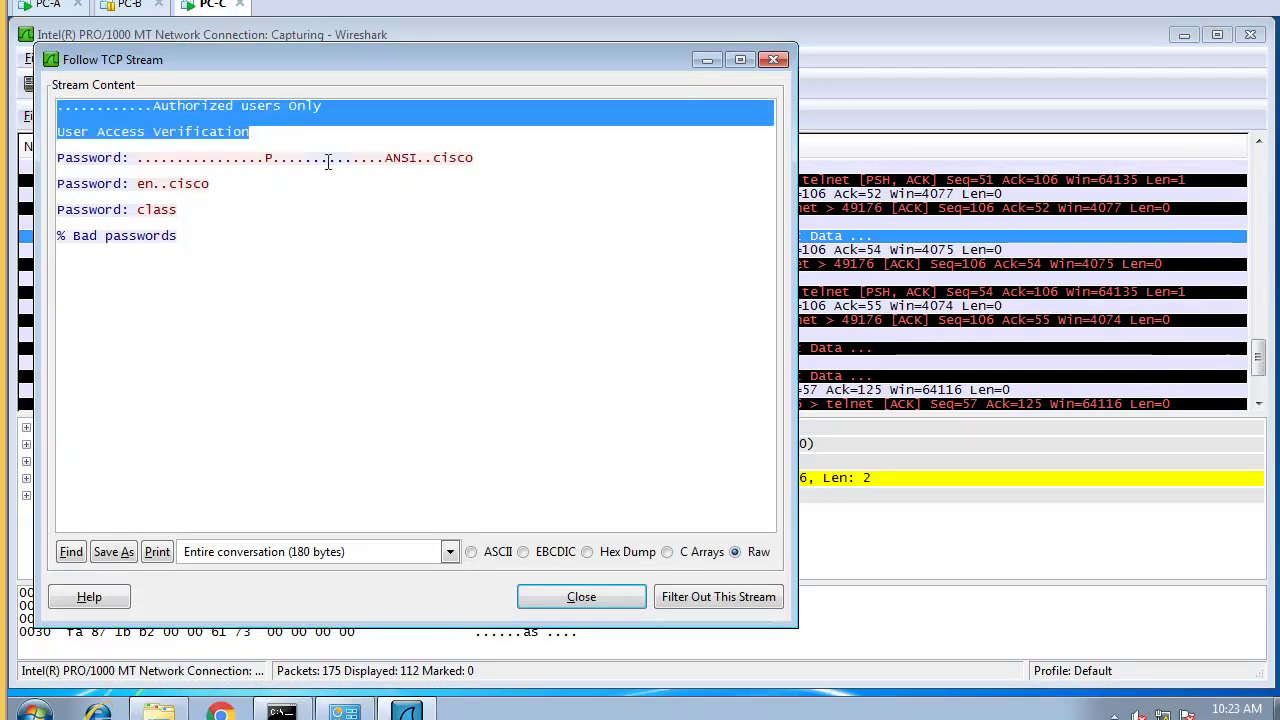
{"action": "left_click_drag", "start_coordinate": [476, 160], "coordinate": [435, 165]}
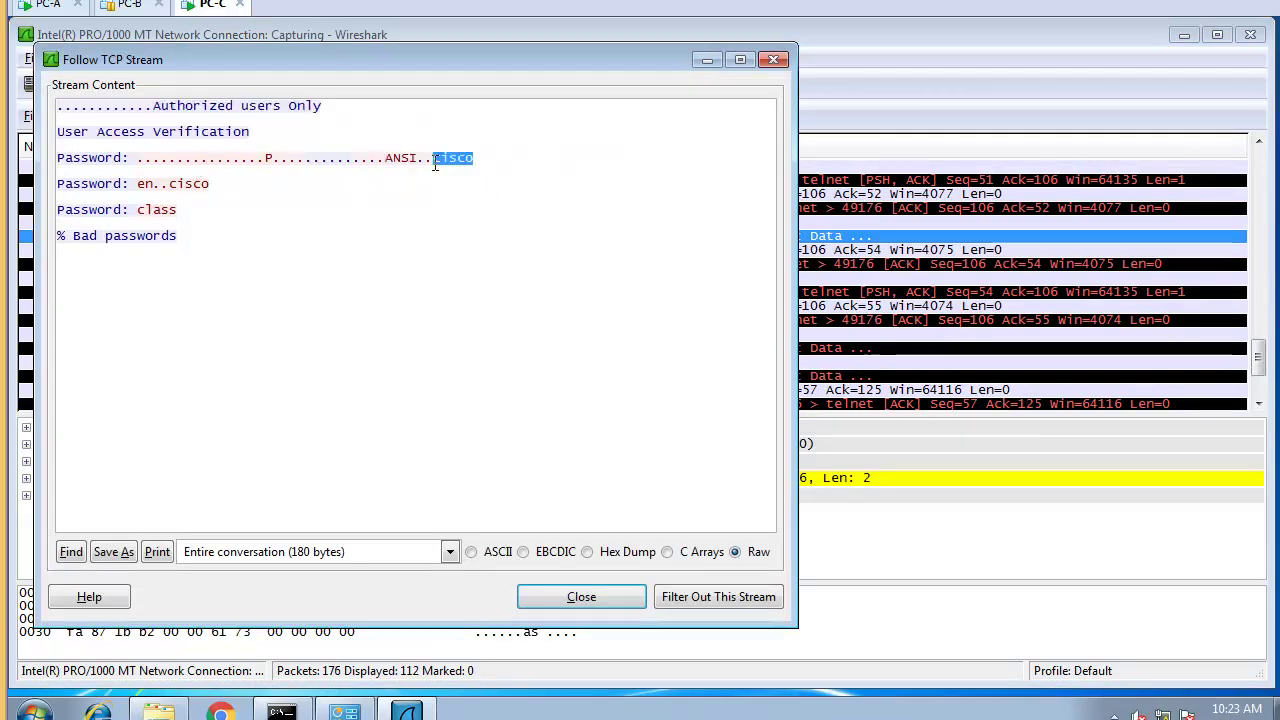
{"action": "left_click_drag", "start_coordinate": [278, 194], "coordinate": [84, 208]}
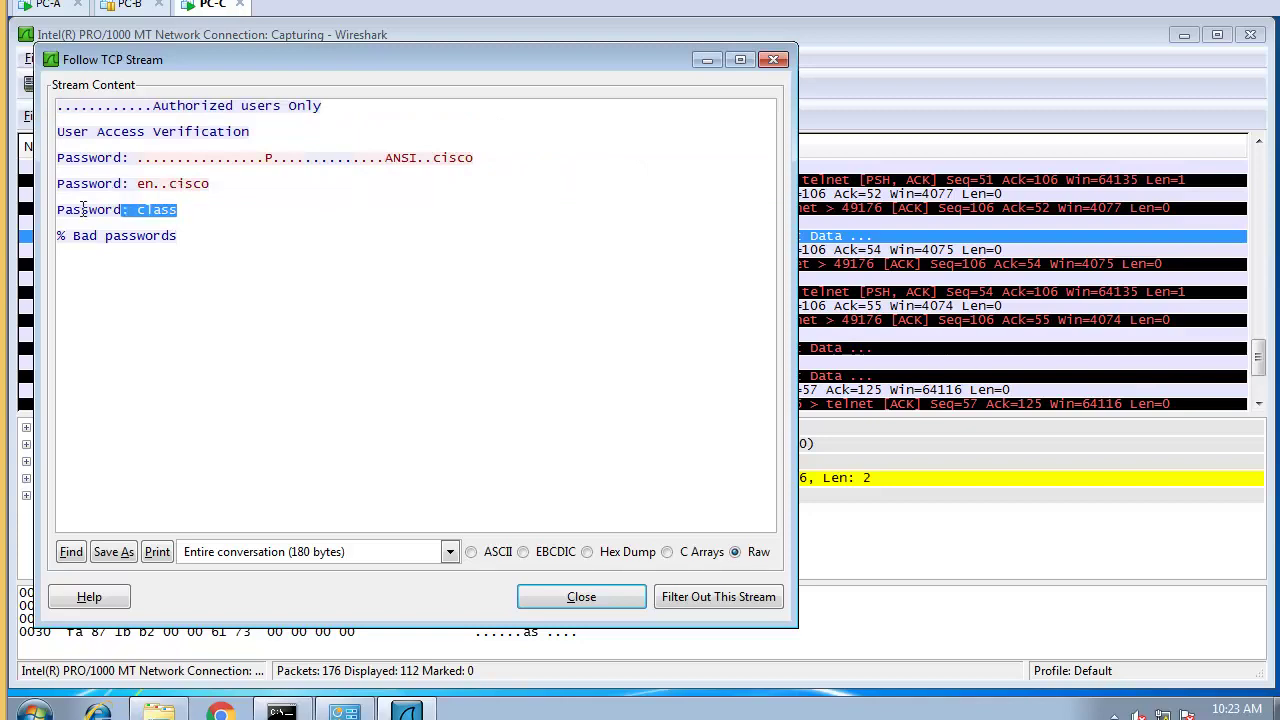
{"action": "left_click", "coordinate": [196, 233]}
{"action": "left_click", "coordinate": [608, 598]}
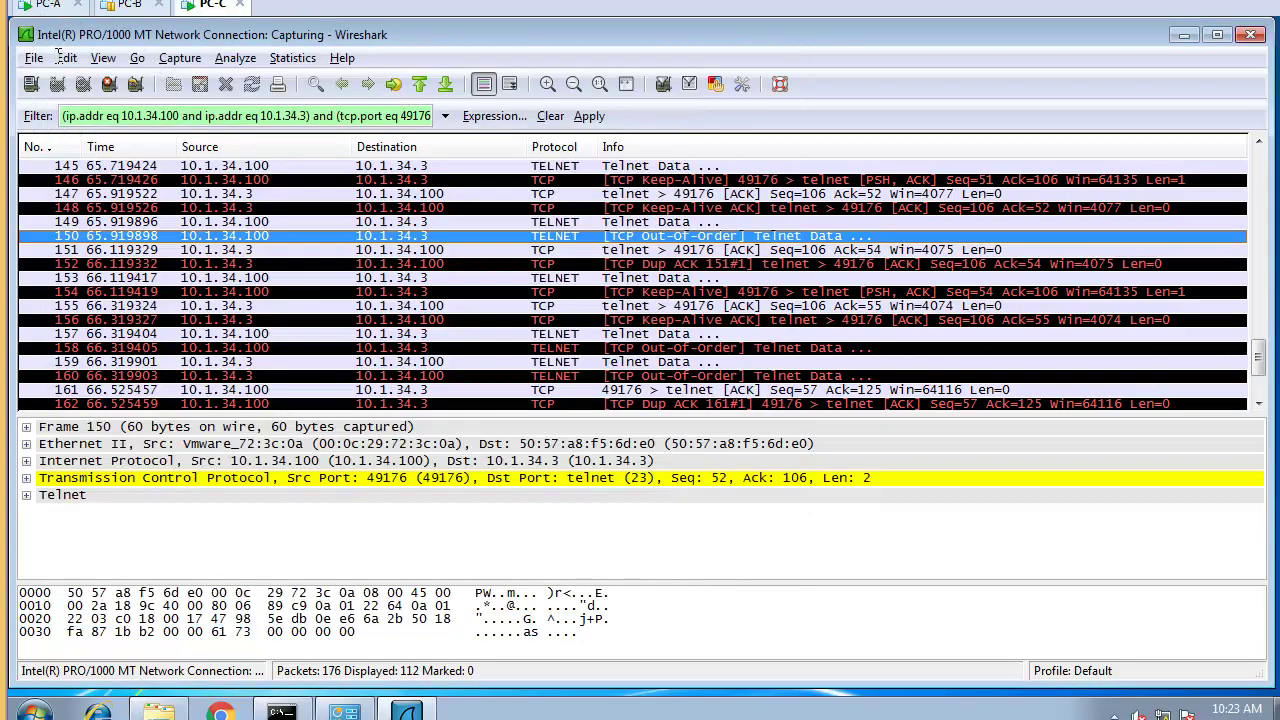
Glance at the Notepad config notes and end the failed telnet session on PC-A
{"action": "left_click", "coordinate": [282, 712]}
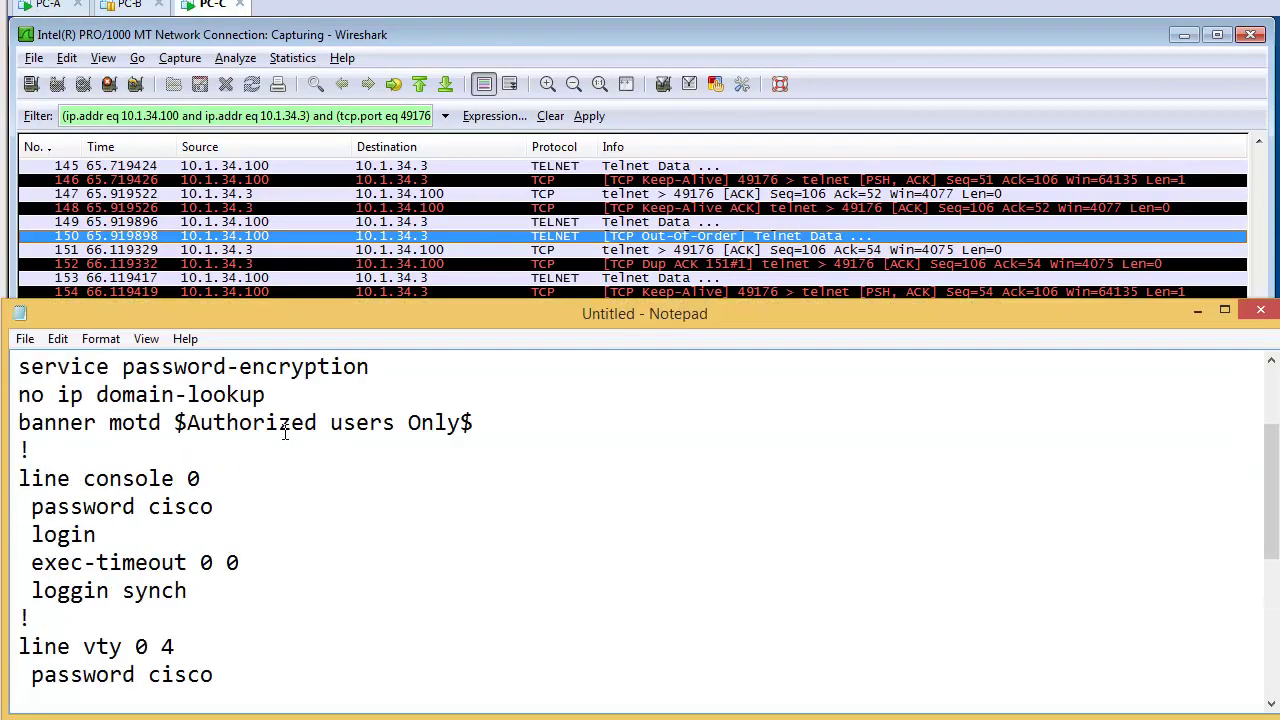
{"action": "scroll", "coordinate": [285, 432], "scroll_direction": "up", "scroll_amount": 2}
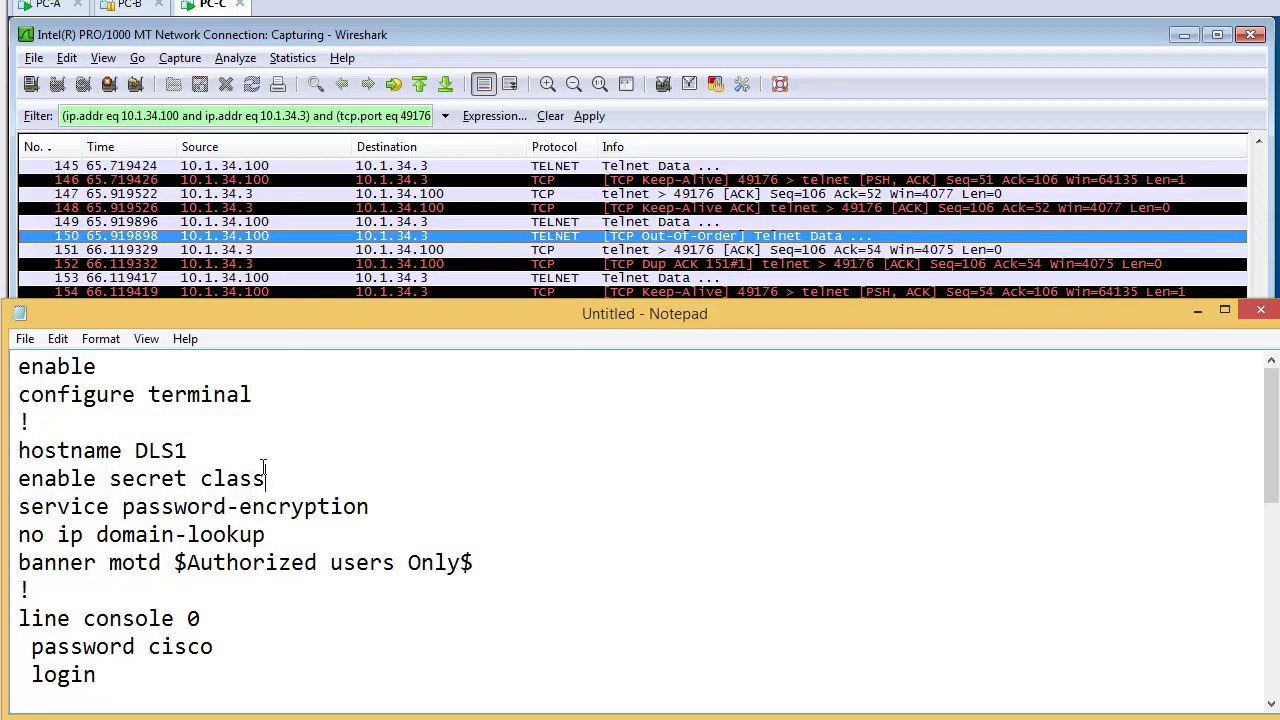
{"action": "left_click", "coordinate": [50, 5]}
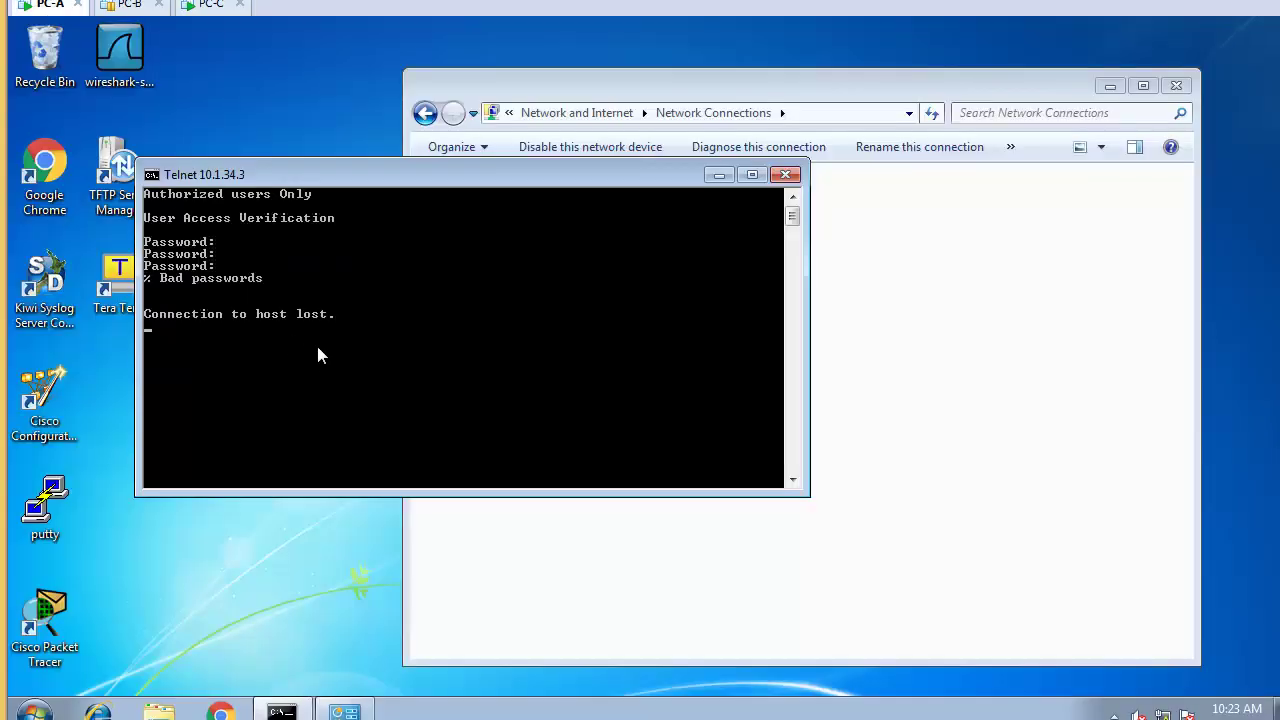
{"action": "key", "text": "Return"}
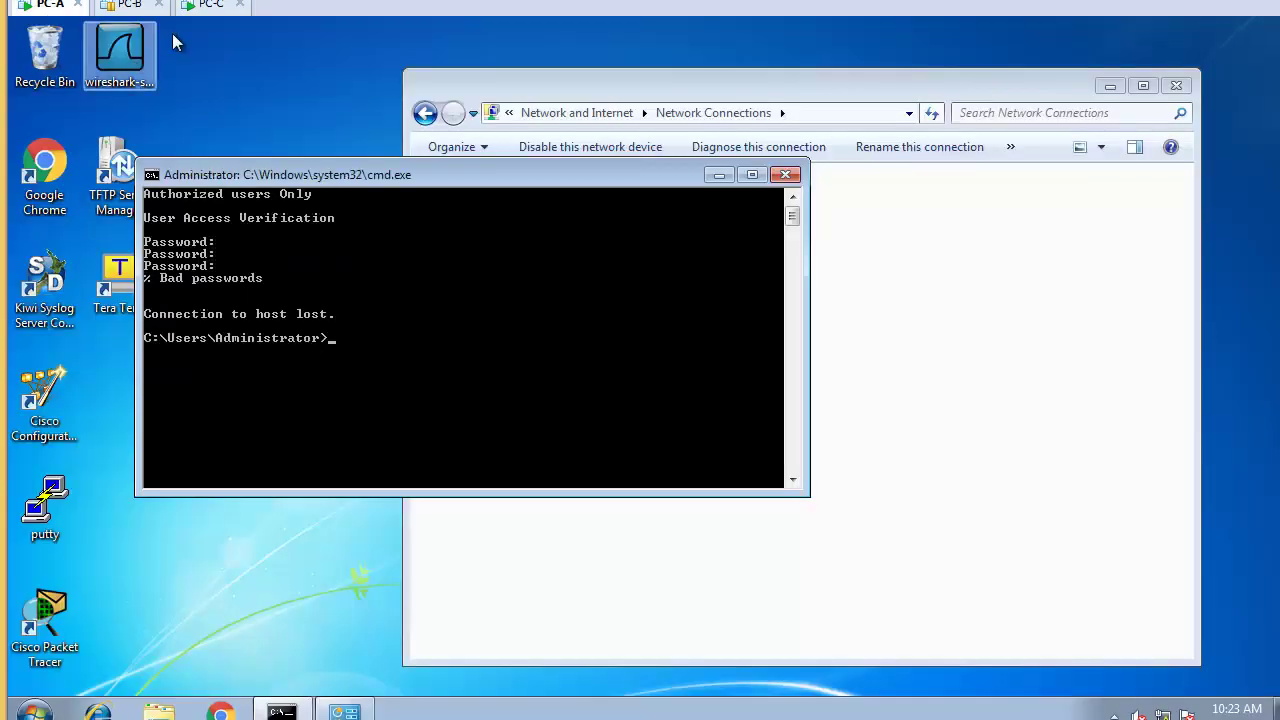
Review R1's vty password in the Notepad config, checking for trailing spaces
{"action": "left_click", "coordinate": [427, 714]}
{"action": "scroll", "coordinate": [400, 642], "scroll_direction": "down", "scroll_amount": 4}
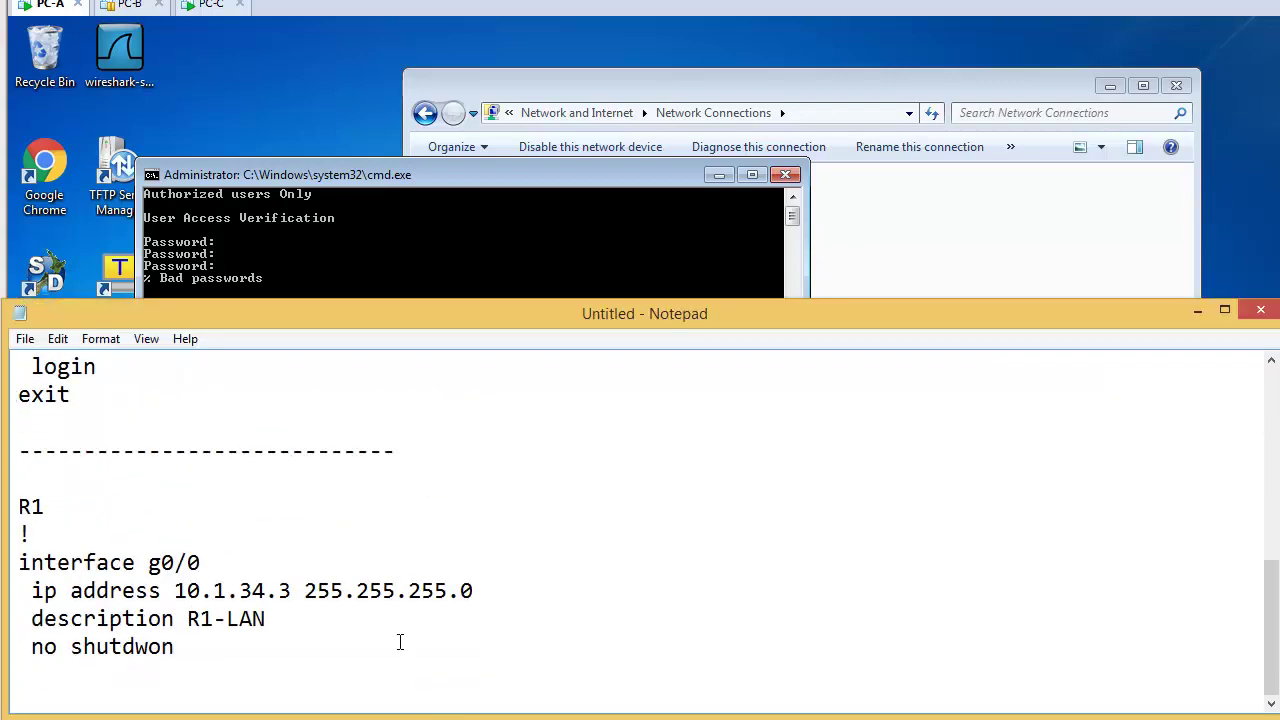
{"action": "scroll", "coordinate": [393, 649], "scroll_direction": "up", "scroll_amount": 2}
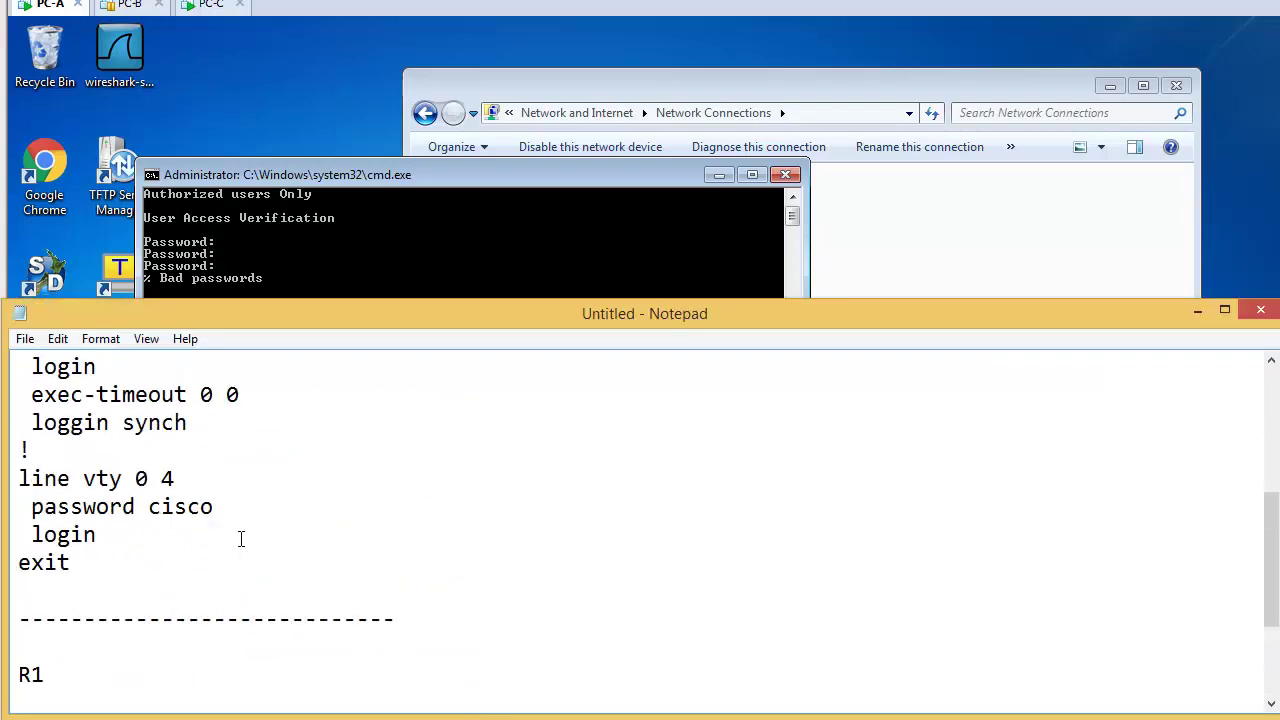
{"action": "scroll", "coordinate": [236, 510], "scroll_direction": "up", "scroll_amount": 2}
{"action": "scroll", "coordinate": [370, 633], "scroll_direction": "down", "scroll_amount": 1}
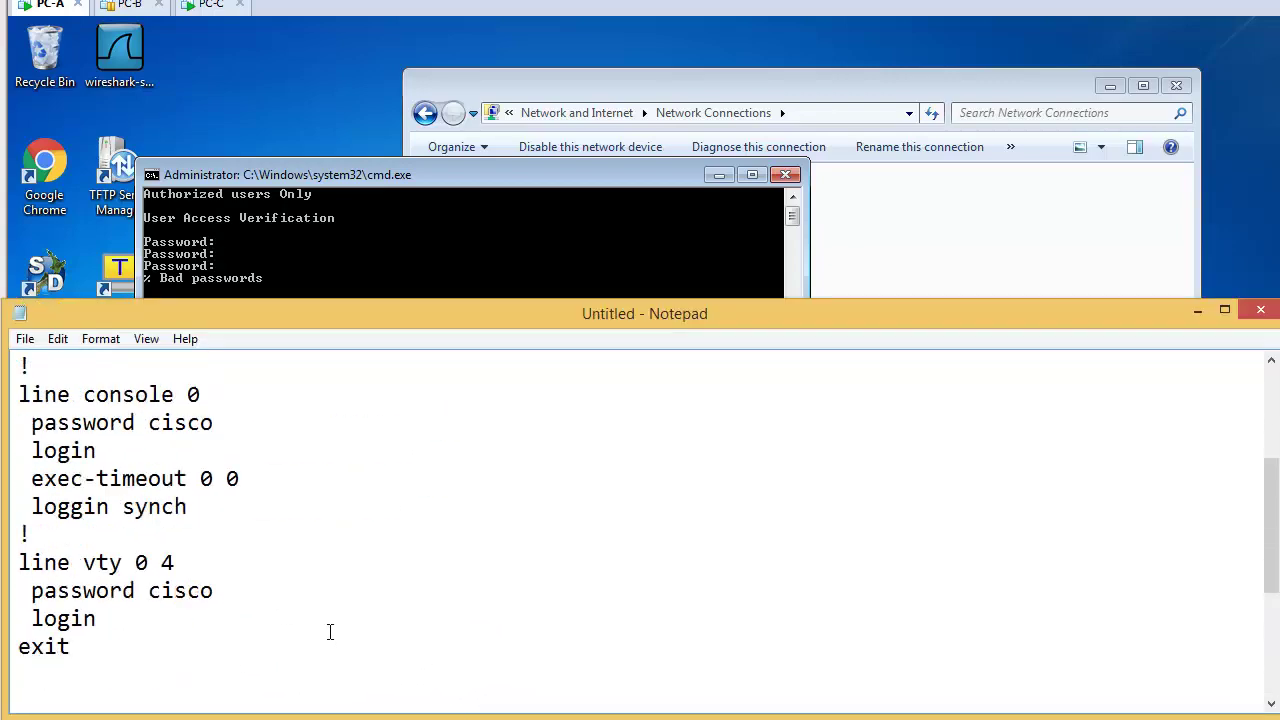
{"action": "left_click_drag", "start_coordinate": [267, 589], "coordinate": [153, 601]}
{"action": "left_click_drag", "start_coordinate": [258, 604], "coordinate": [148, 592]}
{"action": "left_click", "coordinate": [254, 611]}
{"action": "left_click_drag", "start_coordinate": [264, 594], "coordinate": [214, 592]}
{"action": "left_click", "coordinate": [295, 596]}
Telnet back into R1 at 10.1.34.3, enter enable mode and run show ip int brief
{"action": "left_click", "coordinate": [342, 255]}
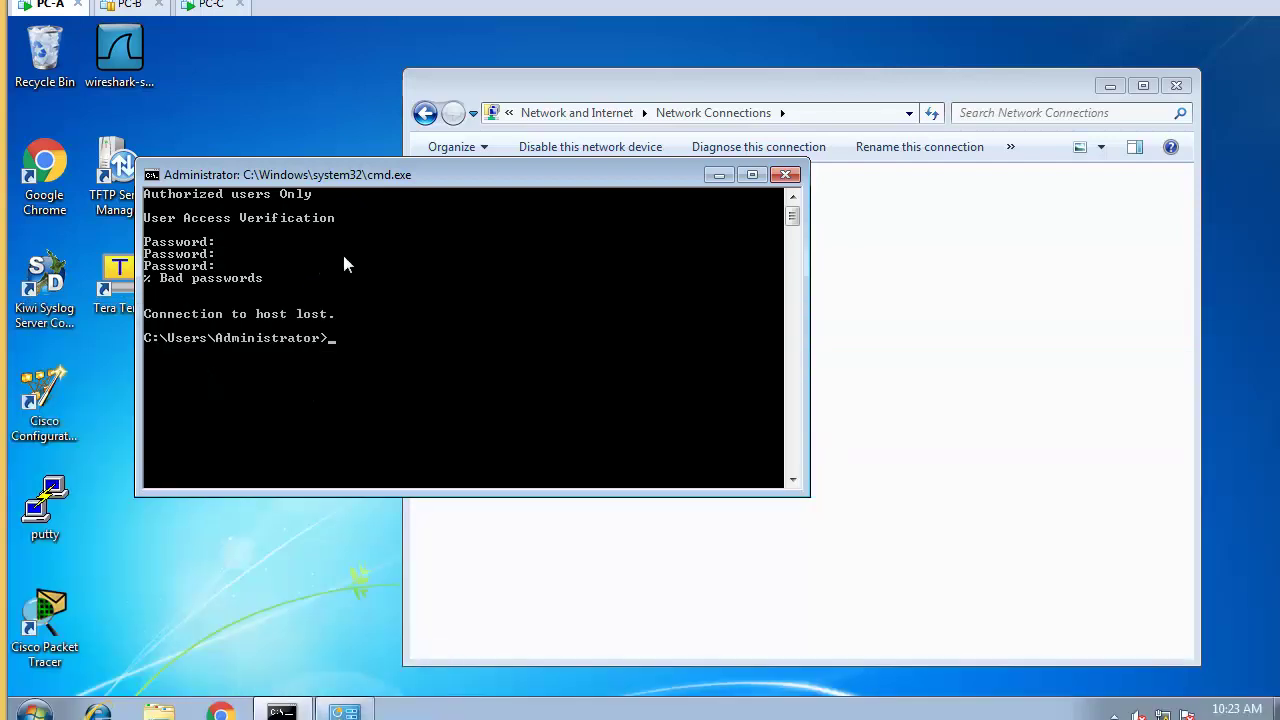
{"action": "key", "text": "Up"}
{"action": "key", "text": "Return"}
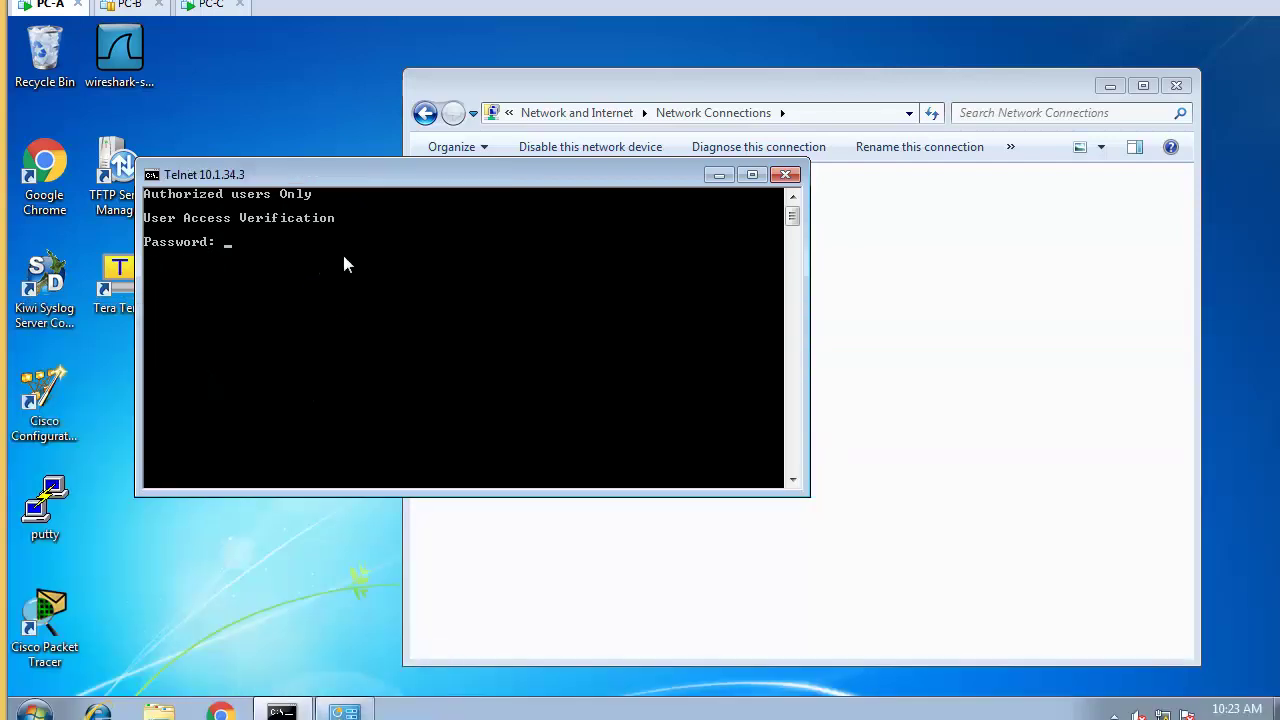
{"action": "key", "text": "Return"}
{"action": "type", "text": "enable"}
{"action": "key", "text": "Return"}
{"action": "key", "text": "Return"}
{"action": "type", "text": "show ip int"}
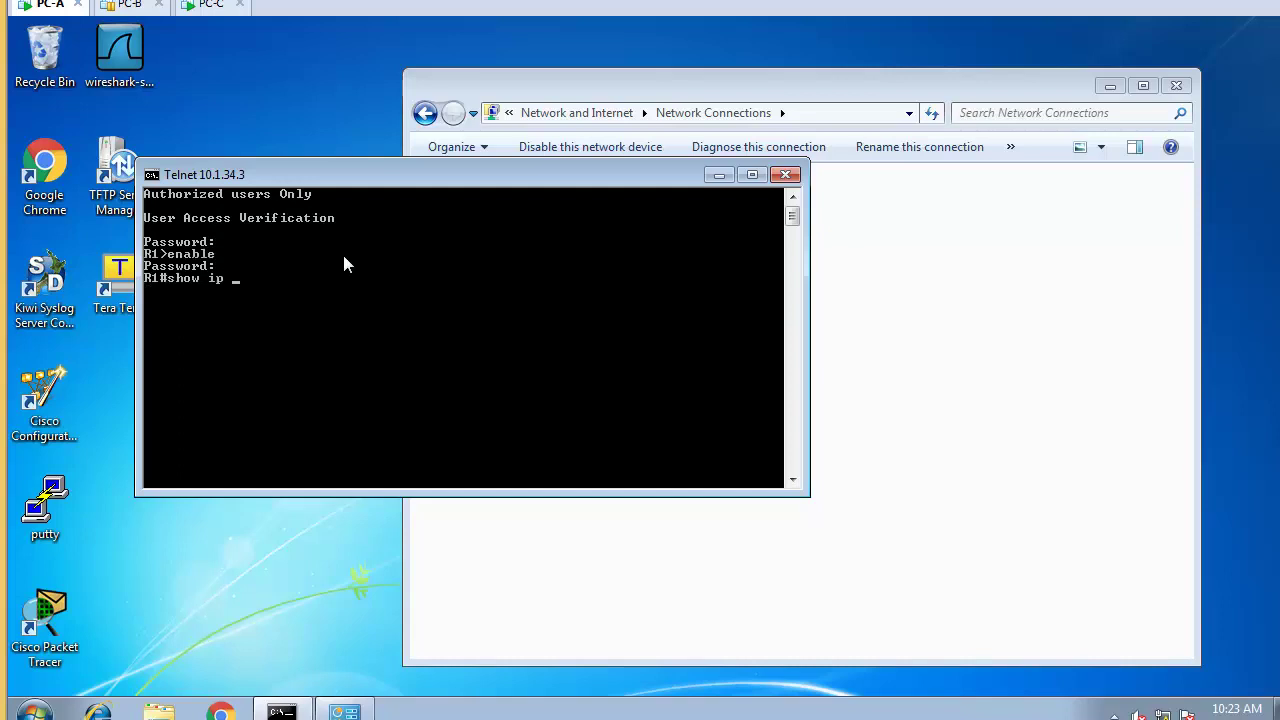
{"action": "type", "text": " brief"}
{"action": "key", "text": "Return"}
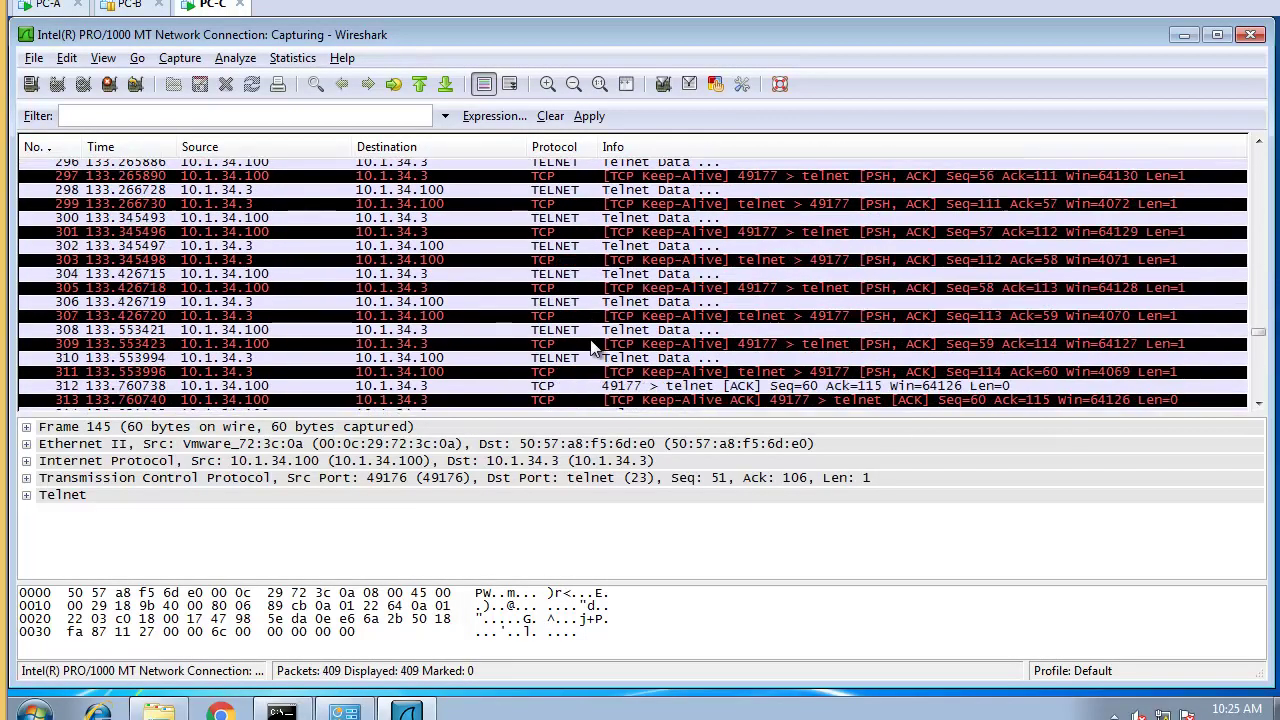
Follow the TCP stream of the new telnet session at packet 308
{"action": "right_click", "coordinate": [540, 328]}
{"action": "left_click", "coordinate": [640, 478]}
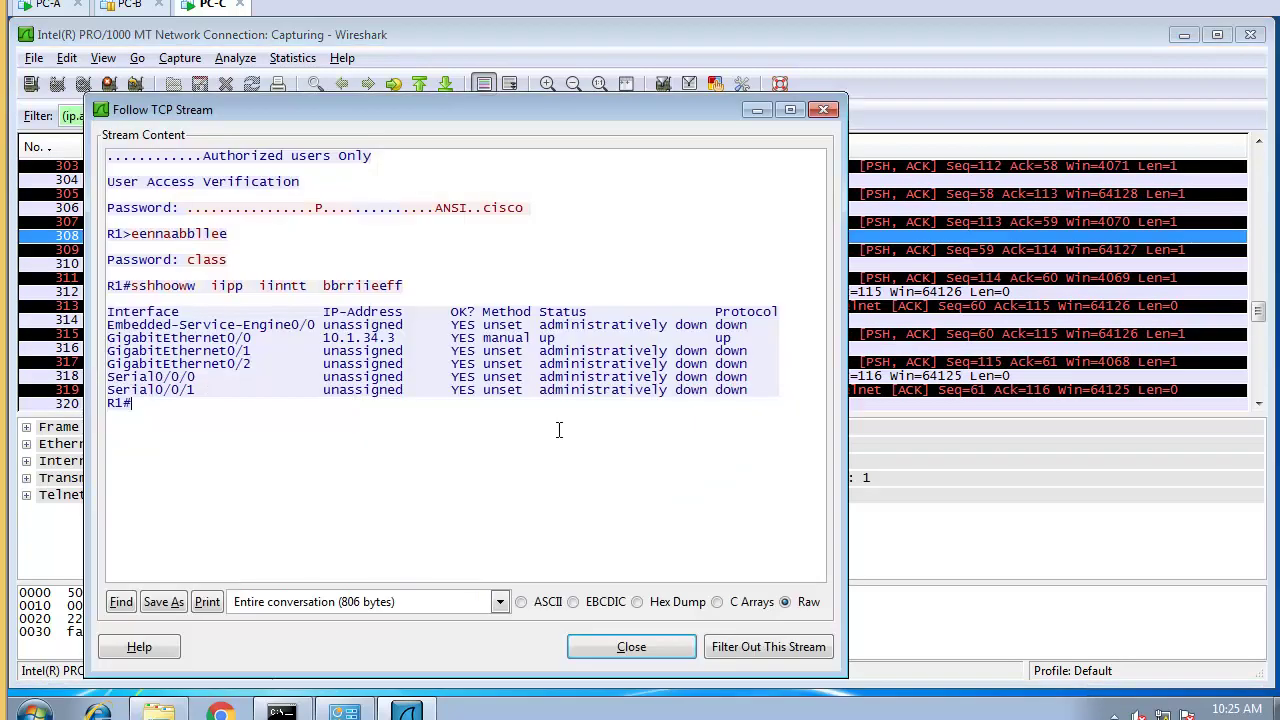
{"action": "left_click_drag", "start_coordinate": [131, 162], "coordinate": [437, 486]}
{"action": "left_click", "coordinate": [440, 490]}
Highlight the enable password, captured login password and R1's interface table in the stream
{"action": "left_click", "coordinate": [229, 234]}
{"action": "left_click_drag", "start_coordinate": [267, 273], "coordinate": [158, 275]}
{"action": "left_click", "coordinate": [562, 207]}
{"action": "left_click_drag", "start_coordinate": [553, 209], "coordinate": [483, 204]}
{"action": "left_click", "coordinate": [512, 437]}
{"action": "left_click_drag", "start_coordinate": [795, 398], "coordinate": [108, 325]}
{"action": "left_click", "coordinate": [275, 435]}
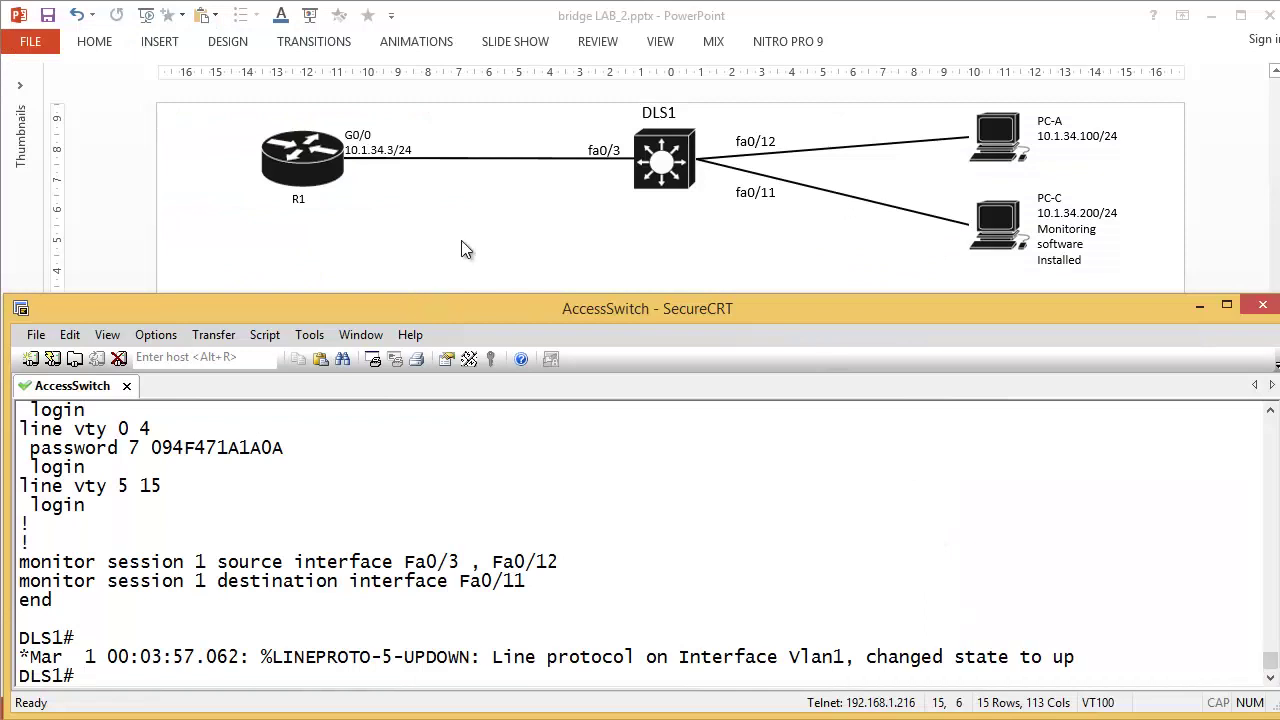
Move to slide 12 and select its 'Vlan 10 remote span' label
{"action": "left_click", "coordinate": [461, 240]}
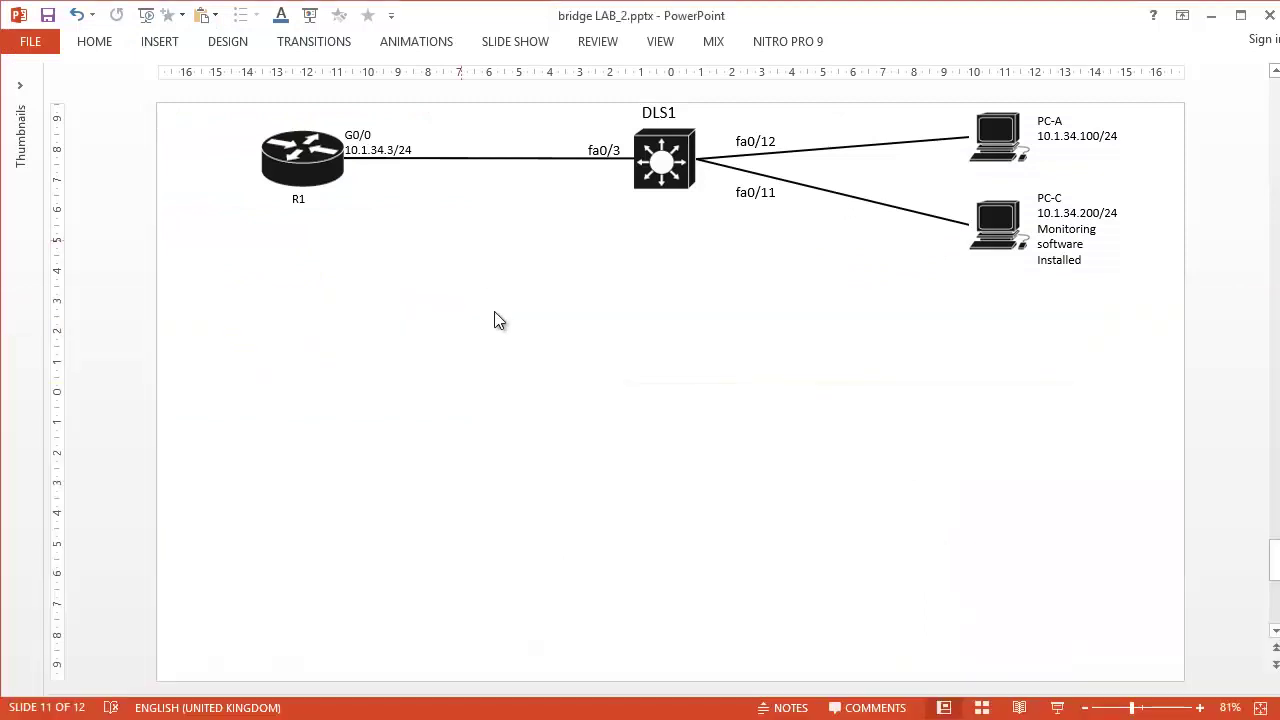
{"action": "scroll", "coordinate": [519, 410], "scroll_direction": "down", "scroll_amount": 1}
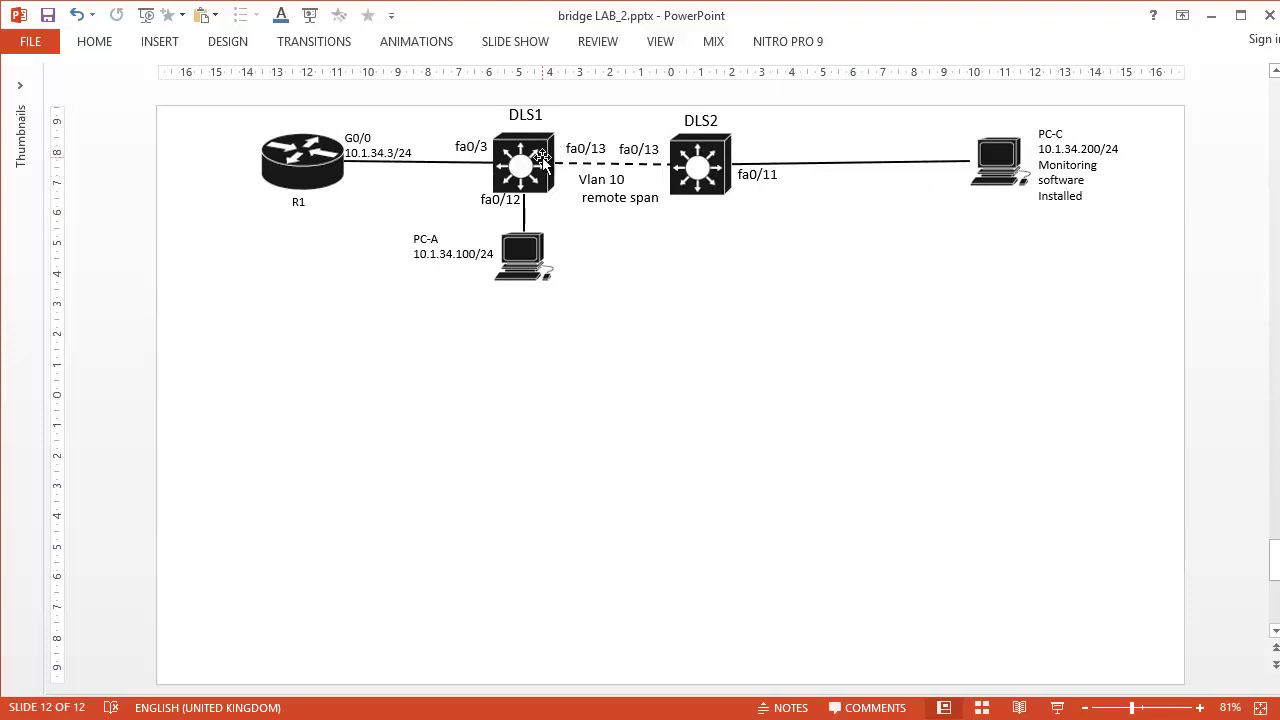
{"action": "scroll", "coordinate": [581, 346], "scroll_direction": "up", "scroll_amount": 1}
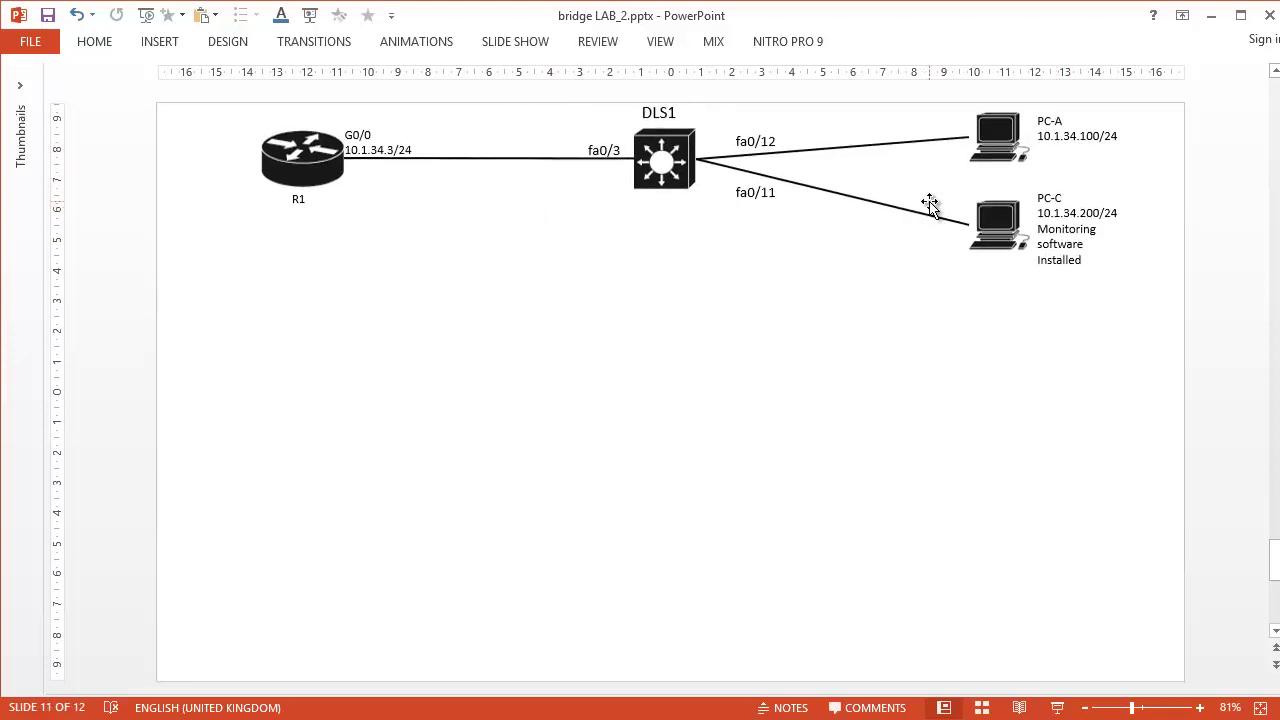
{"action": "scroll", "coordinate": [848, 360], "scroll_direction": "down", "scroll_amount": 1}
{"action": "scroll", "coordinate": [754, 292], "scroll_direction": "up", "scroll_amount": 1}
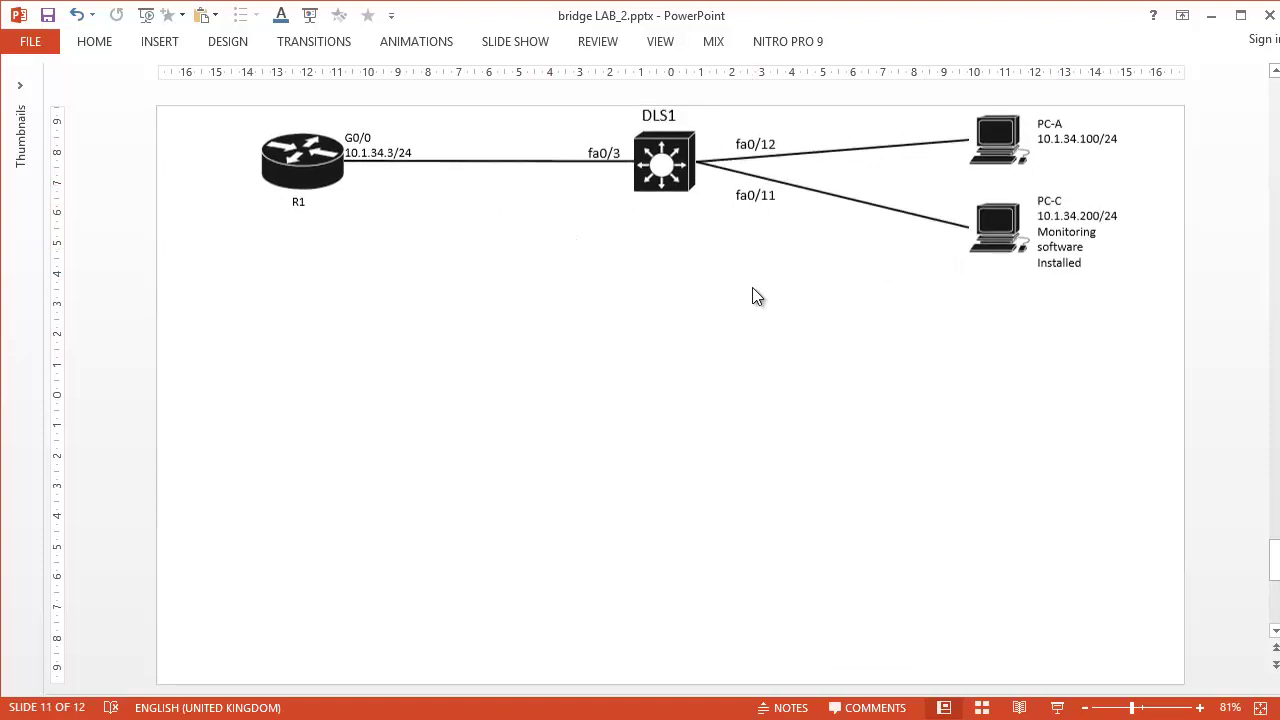
{"action": "scroll", "coordinate": [754, 300], "scroll_direction": "down", "scroll_amount": 1}
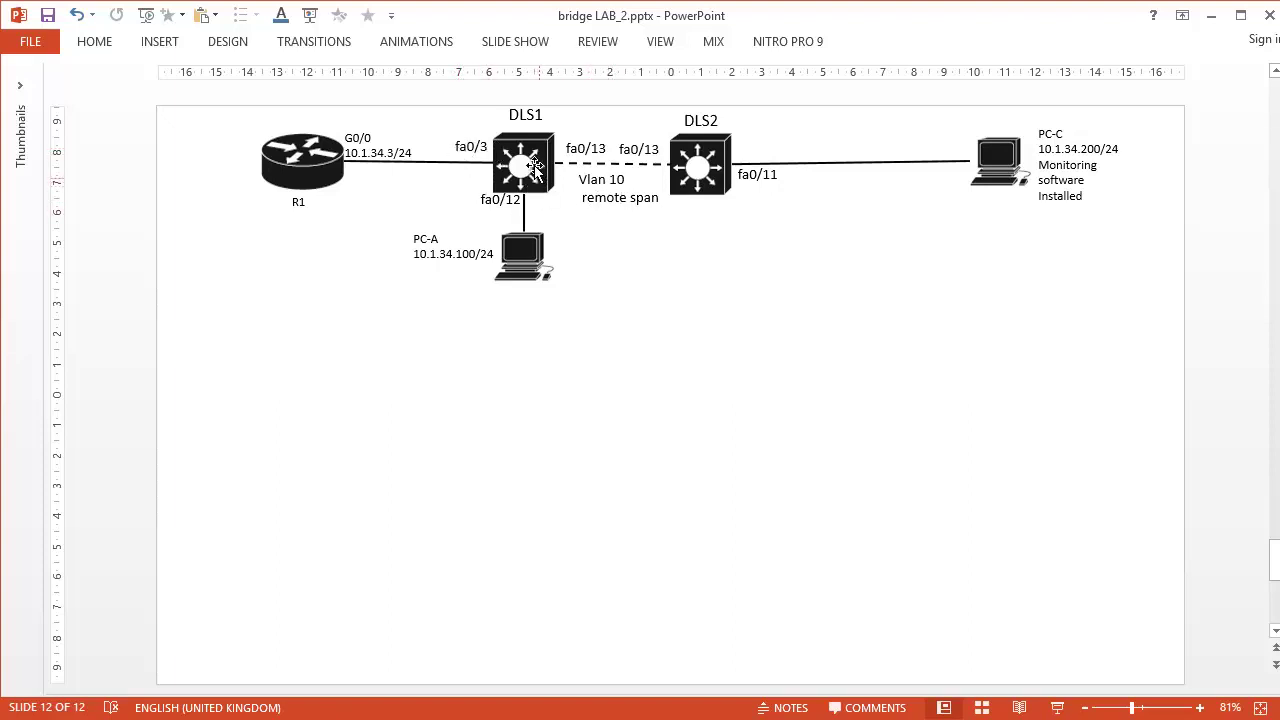
{"action": "left_click", "coordinate": [603, 203]}
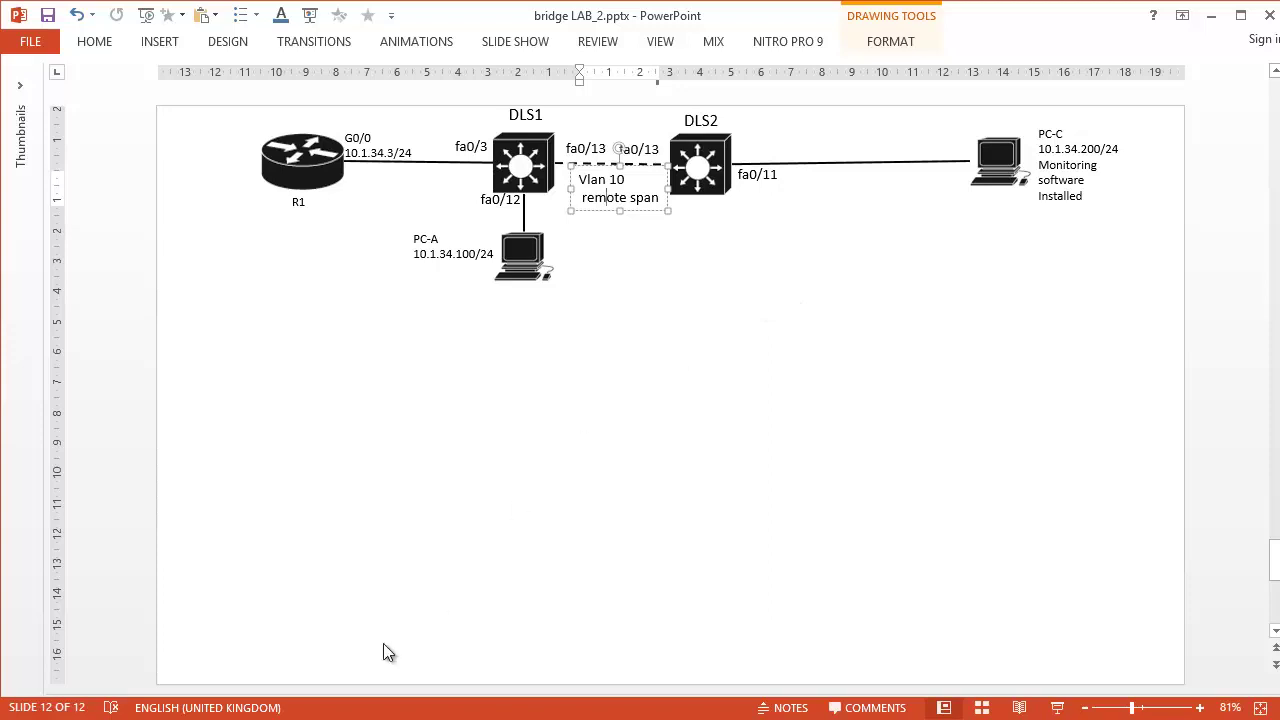
Connect to DLS2 from the access server and decline the initial configuration dialog
{"action": "key", "text": "alt+Tab"}
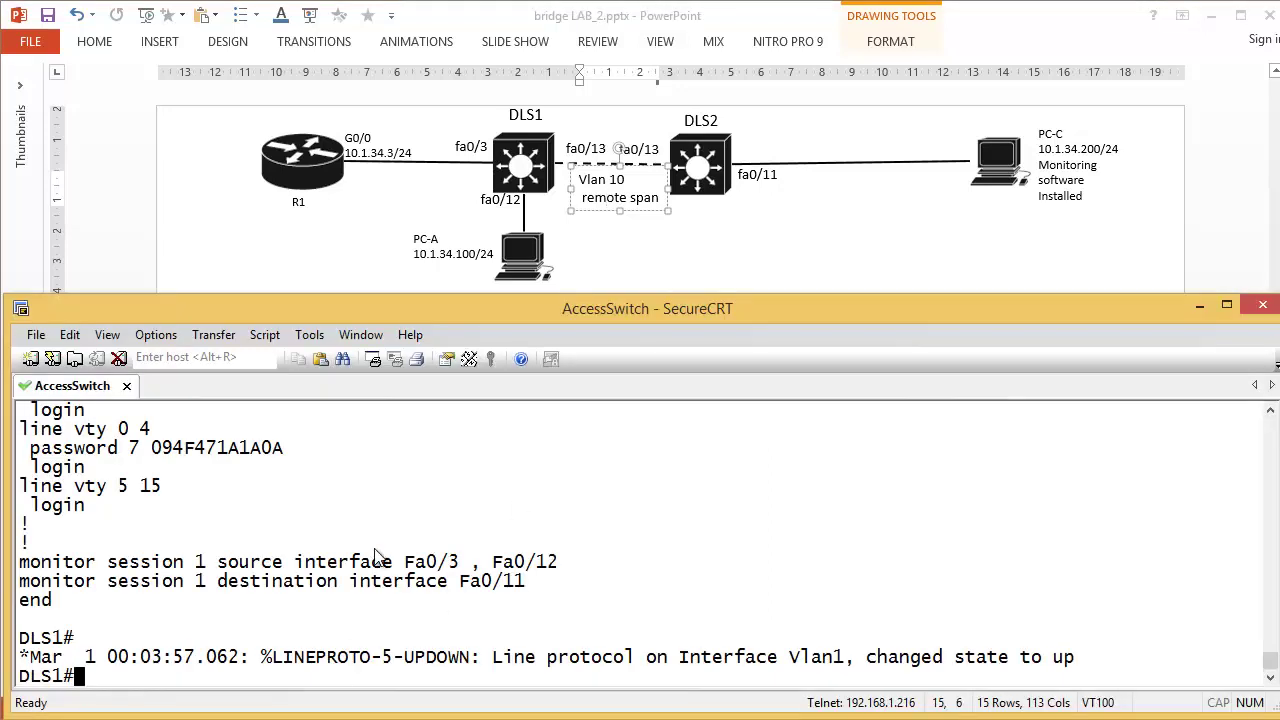
{"action": "key", "text": "ctrl+shift+6"}
{"action": "type", "text": "x"}
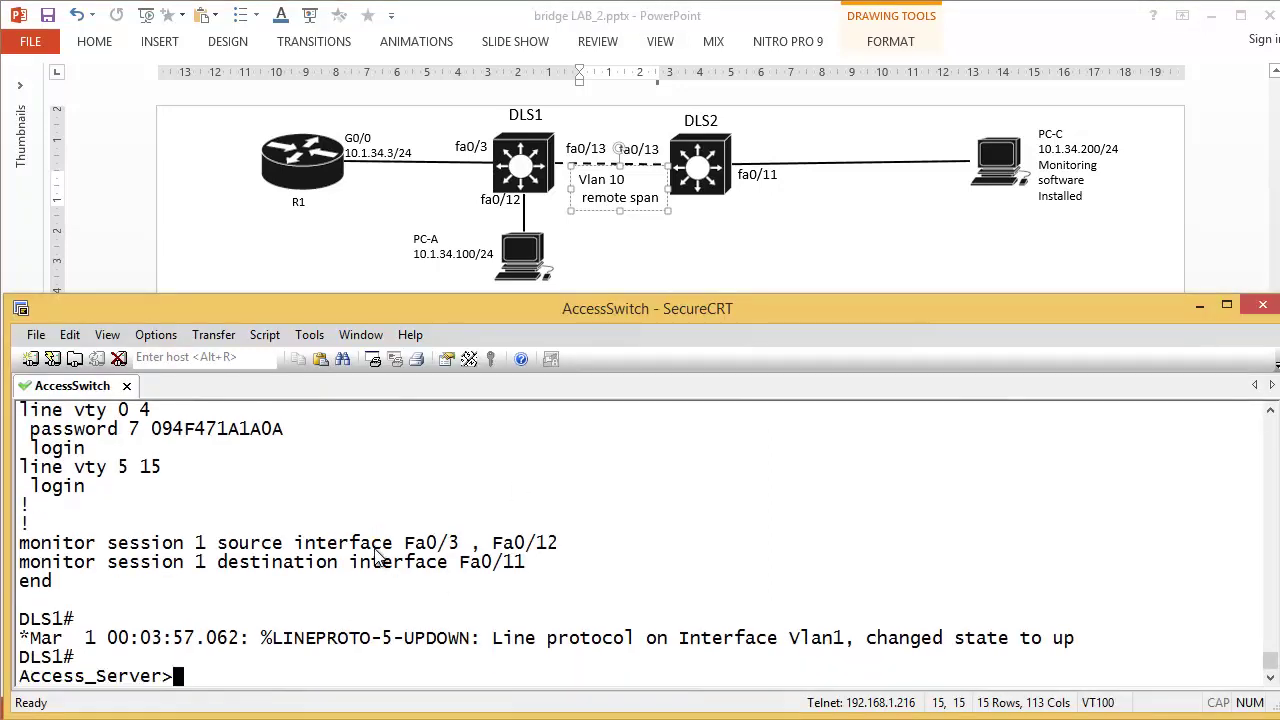
{"action": "type", "text": "dls21"}
{"action": "key", "text": "BackSpace"}
{"action": "key", "text": "Return"}
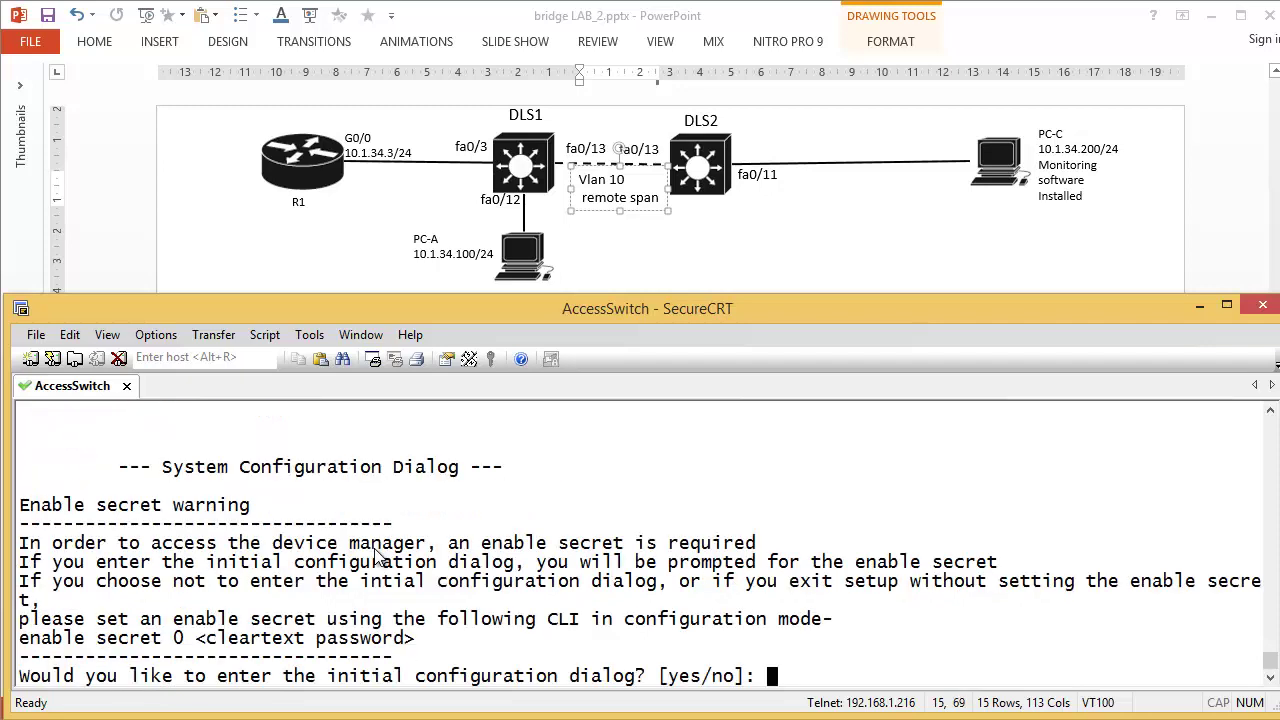
{"action": "type", "text": "no"}
{"action": "key", "text": "Return"}
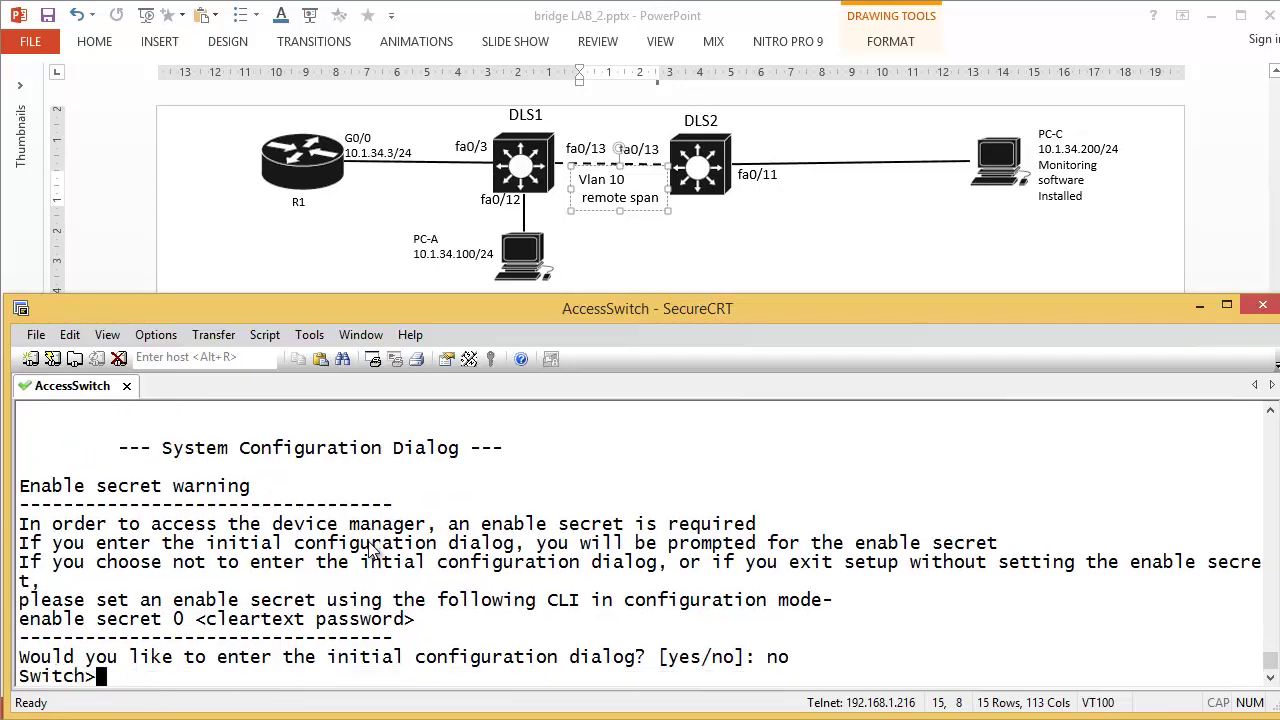
{"action": "key", "text": "Return"}
Change the Notepad script's hostname to DLS2 and copy the base configuration lines
{"action": "key", "text": "alt+Tab"}
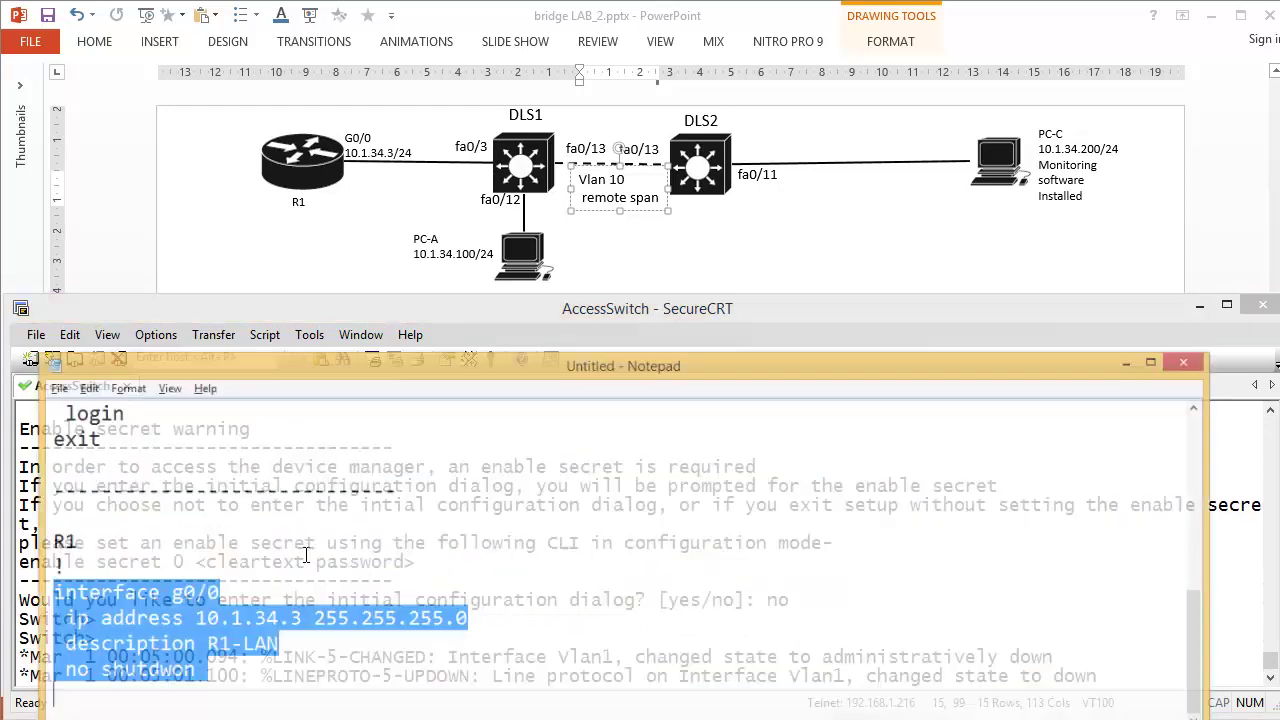
{"action": "scroll", "coordinate": [286, 540], "scroll_direction": "up", "scroll_amount": 10}
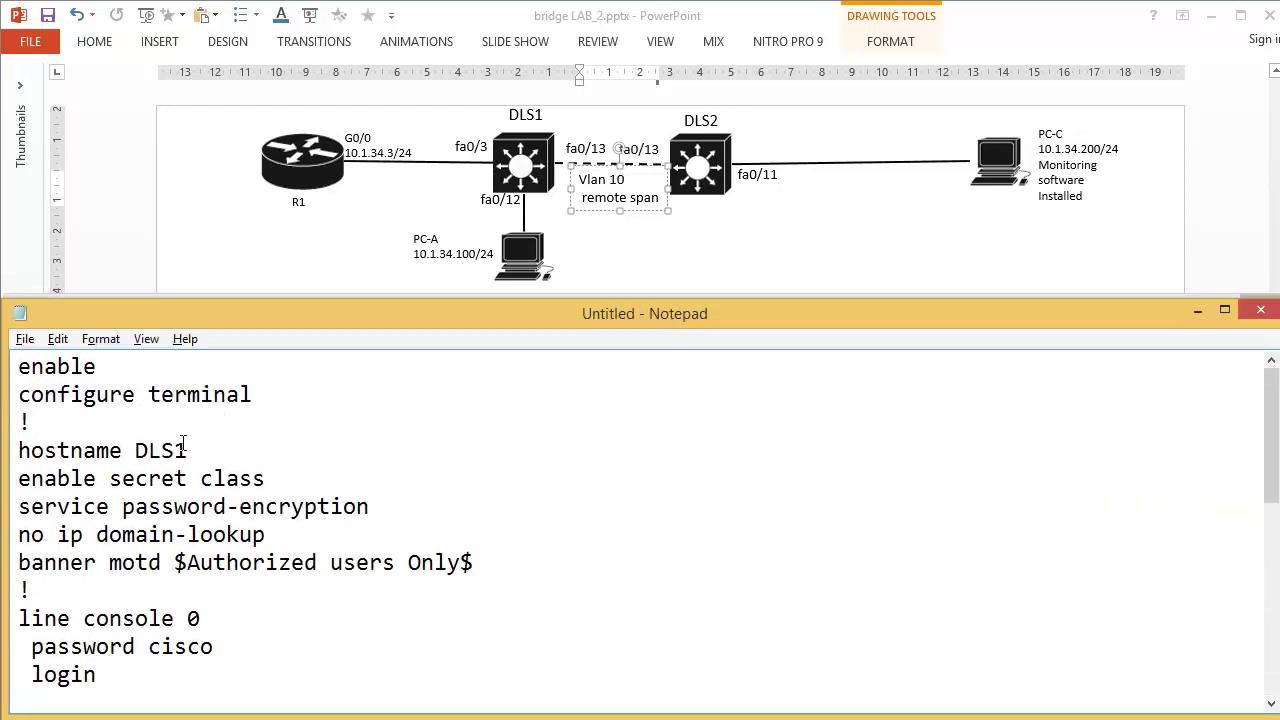
{"action": "left_click_drag", "start_coordinate": [184, 446], "coordinate": [174, 446]}
{"action": "type", "text": "2"}
{"action": "scroll", "coordinate": [170, 592], "scroll_direction": "down", "scroll_amount": 3}
{"action": "left_click_drag", "start_coordinate": [140, 642], "coordinate": [22, 352]}
{"action": "right_click", "coordinate": [98, 466]}
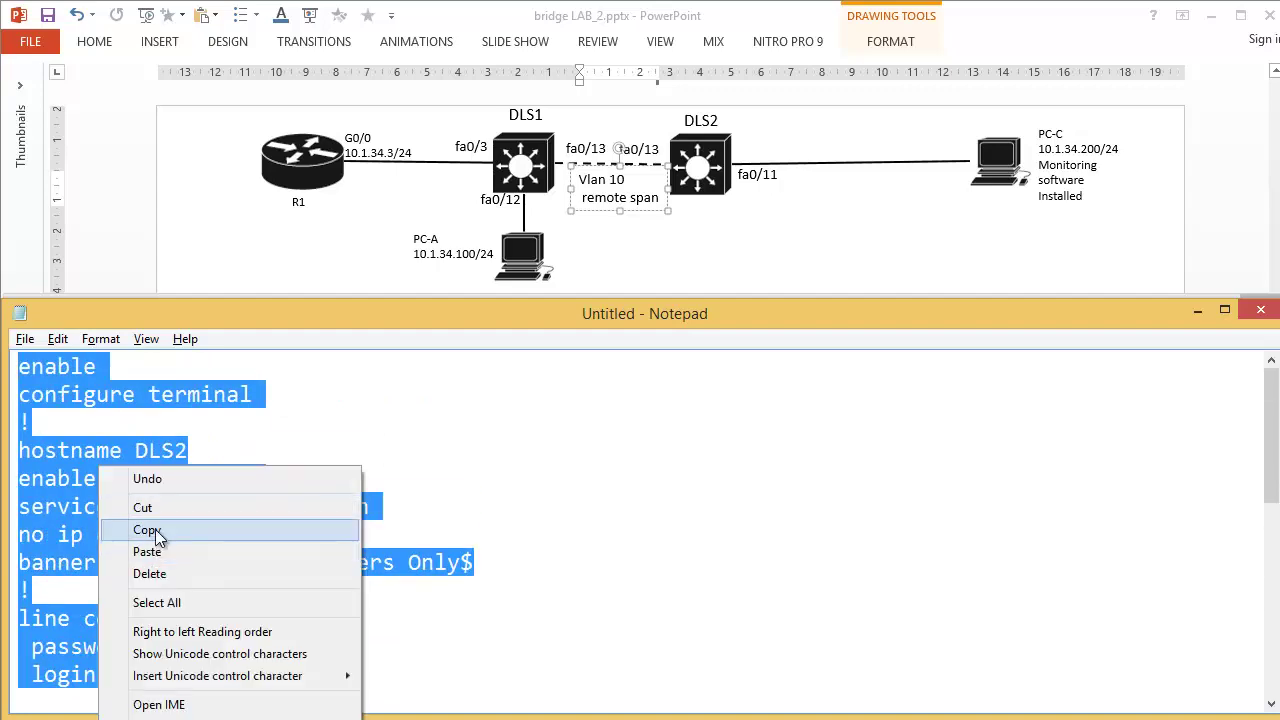
{"action": "left_click", "coordinate": [152, 532]}
Paste the copied base configuration into DLS2's console
{"action": "scroll", "coordinate": [160, 534], "scroll_direction": "down", "scroll_amount": 3}
{"action": "key", "text": "alt+Tab"}
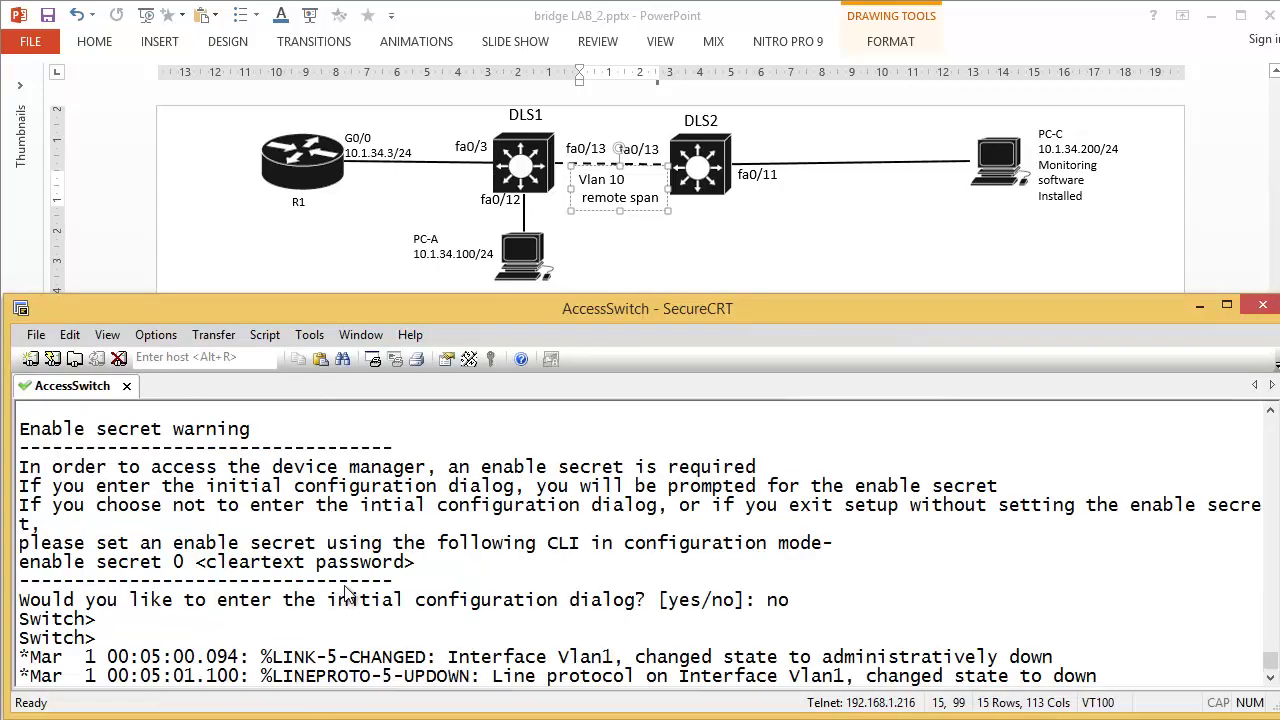
{"action": "key", "text": "Return"}
{"action": "right_click", "coordinate": [428, 595]}
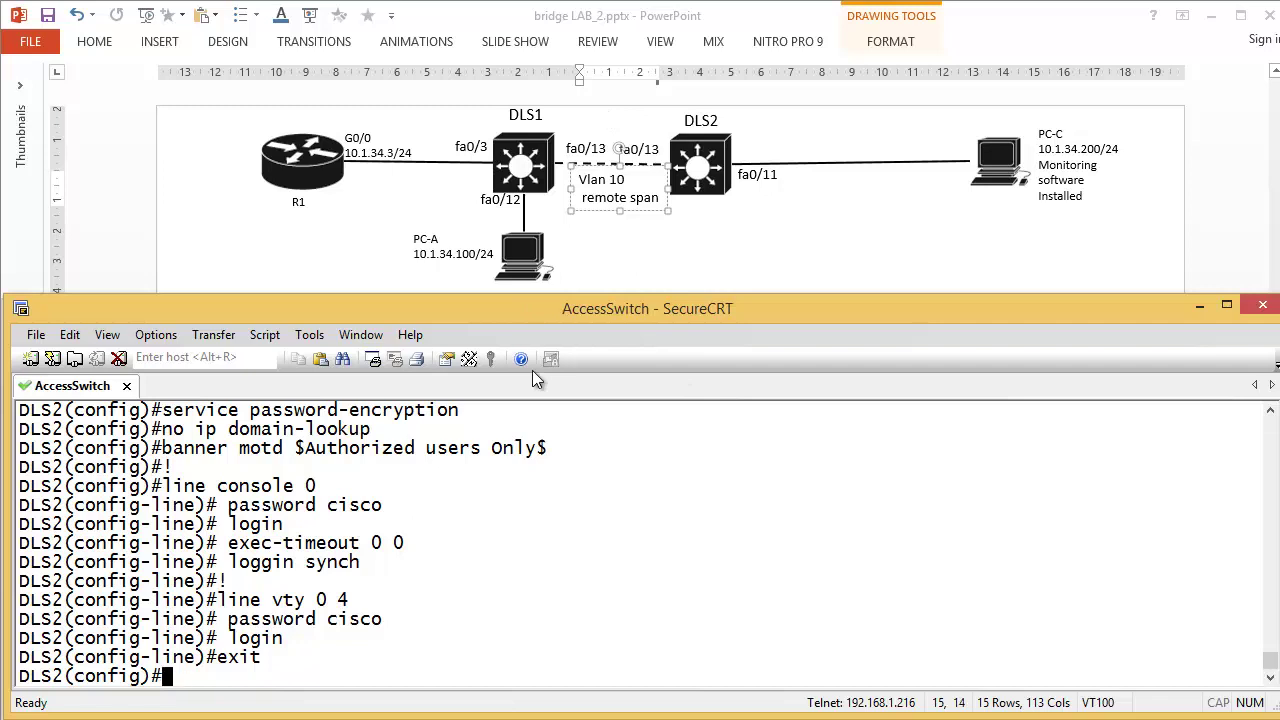
Shut down DLS2's interface range f0/1 - 24
{"action": "type", "text": "int range f0/1- 2"}
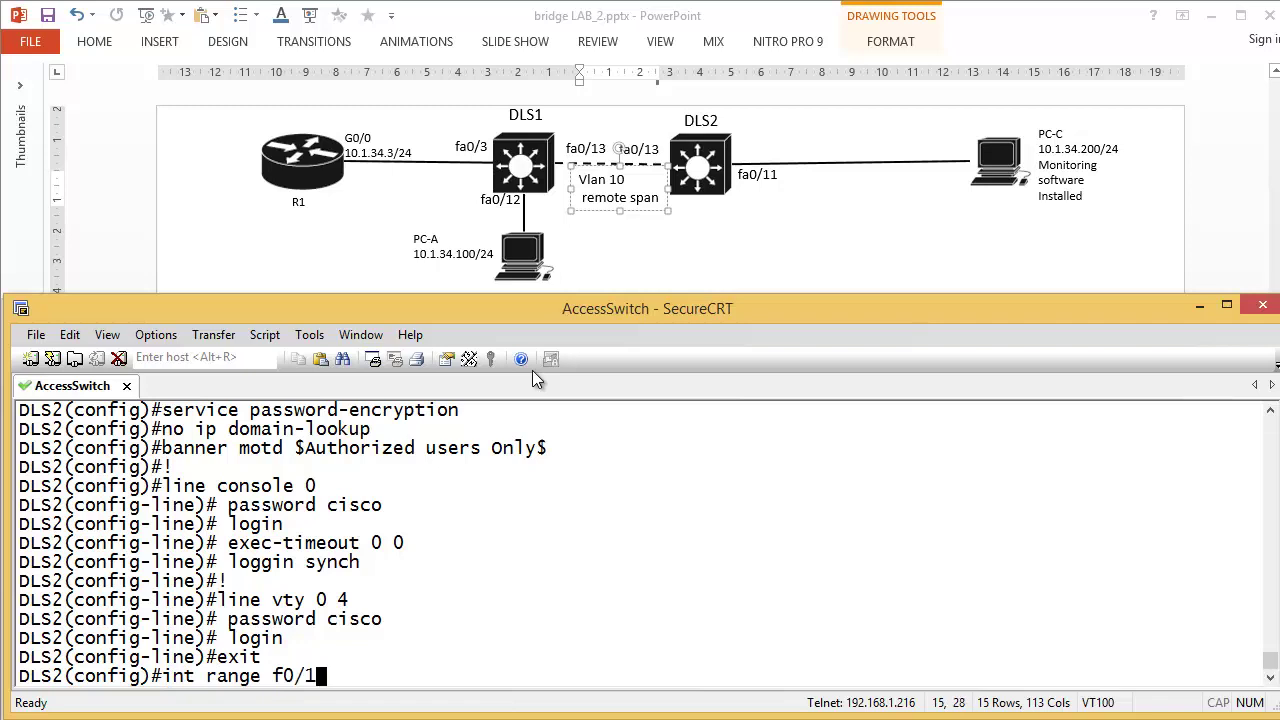
{"action": "key", "text": "BackSpace"}
{"action": "key", "text": "BackSpace"}
{"action": "key", "text": "BackSpace"}
{"action": "type", "text": "- 24"}
{"action": "key", "text": "Return"}
{"action": "type", "text": "shj"}
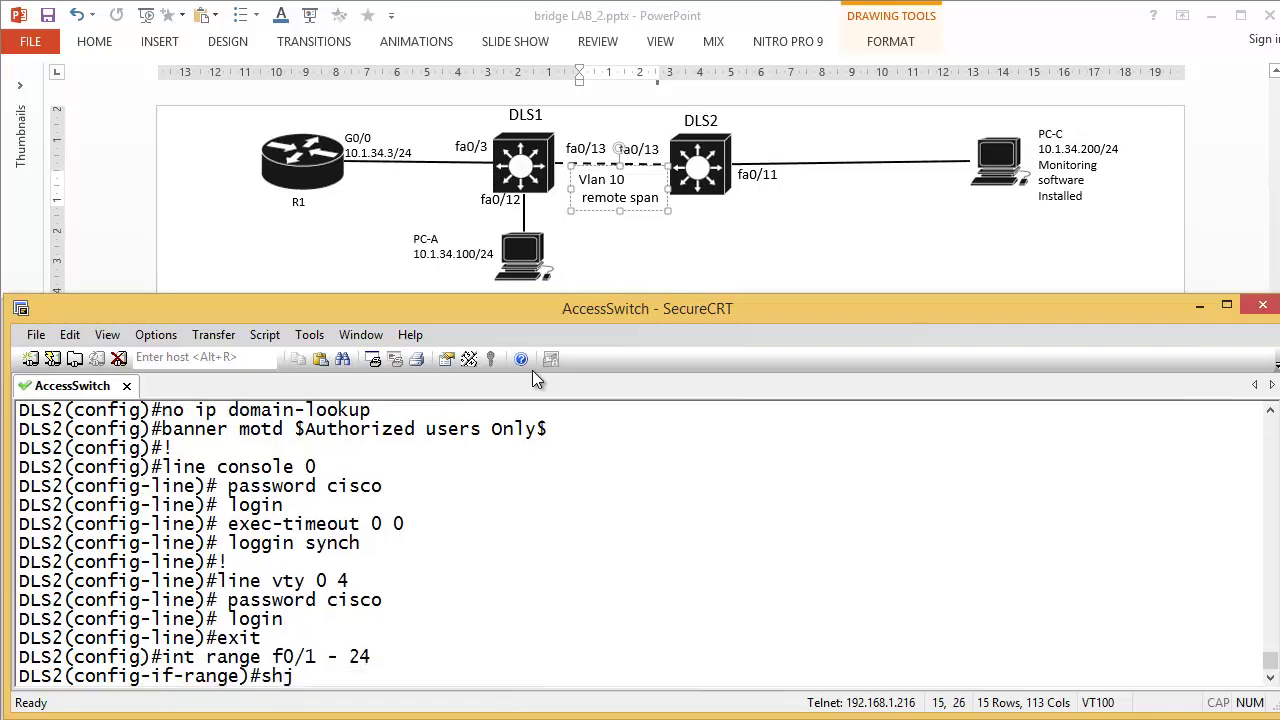
{"action": "key", "text": "BackSpace"}
{"action": "type", "text": "ut"}
{"action": "key", "text": "Return"}
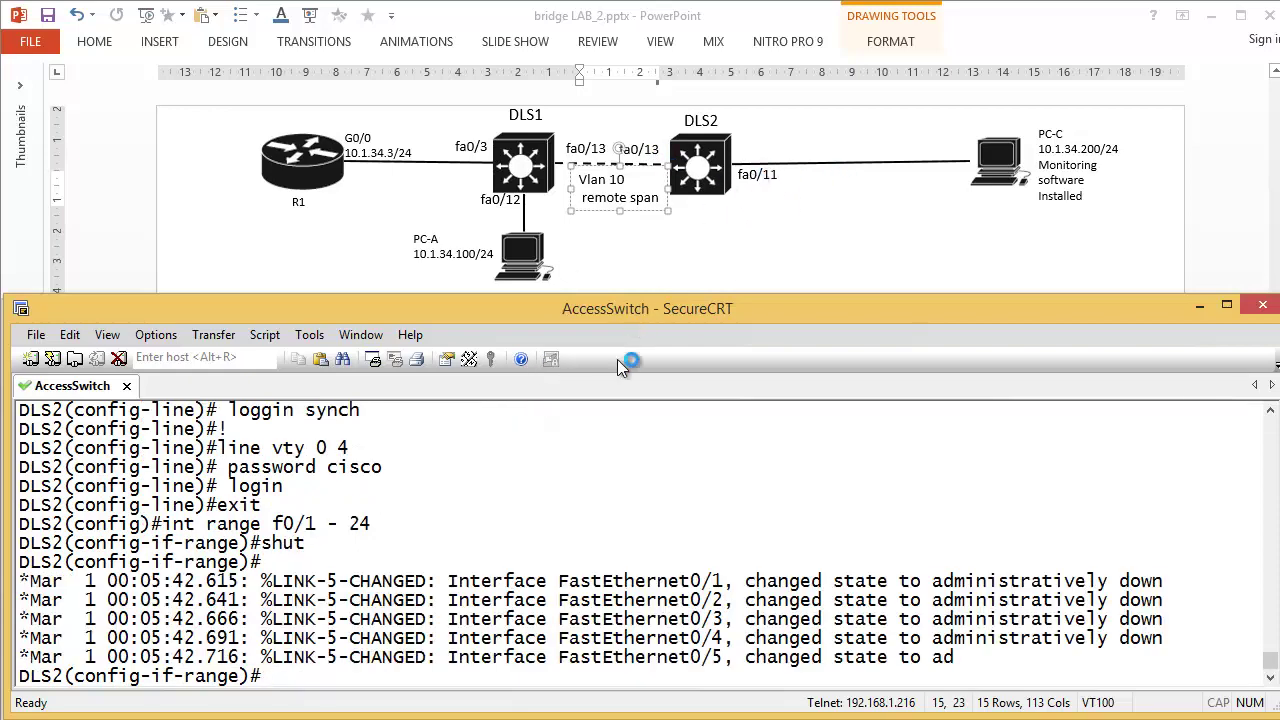
Re-enable interfaces Fa0/13 and Fa0/11 with no shut
{"action": "type", "text": "int "}
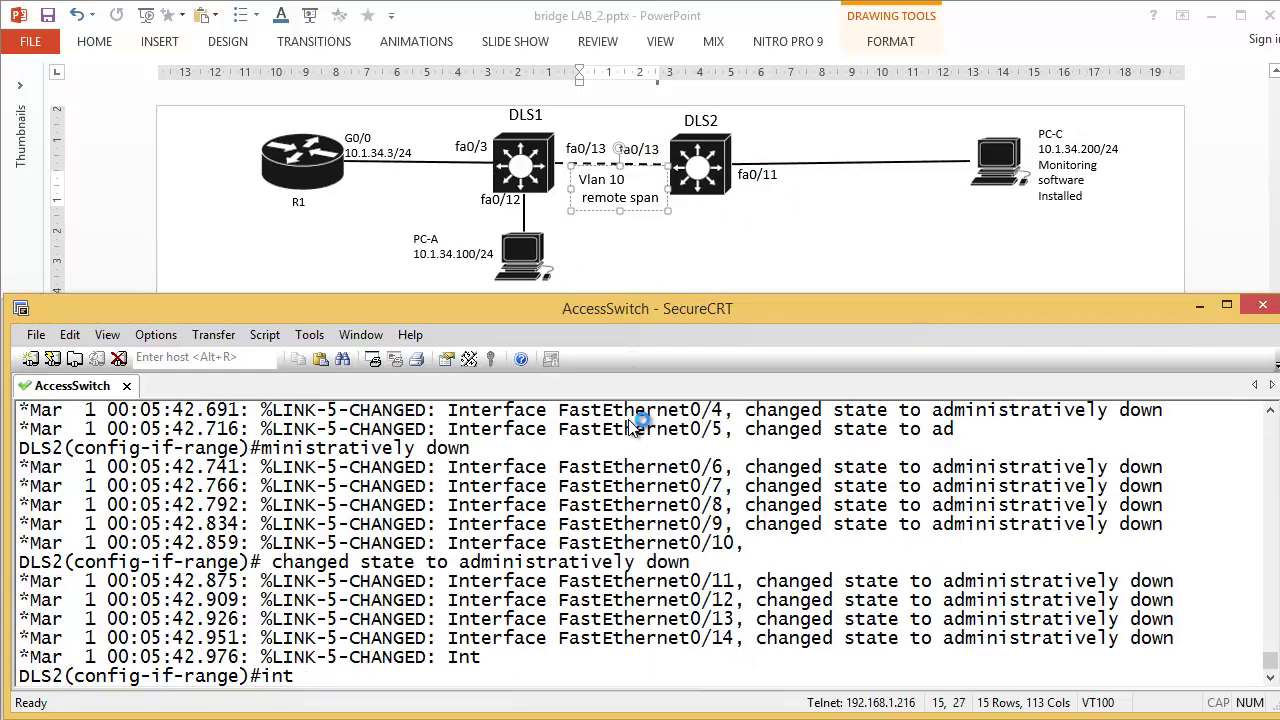
{"action": "type", "text": "fa0/13"}
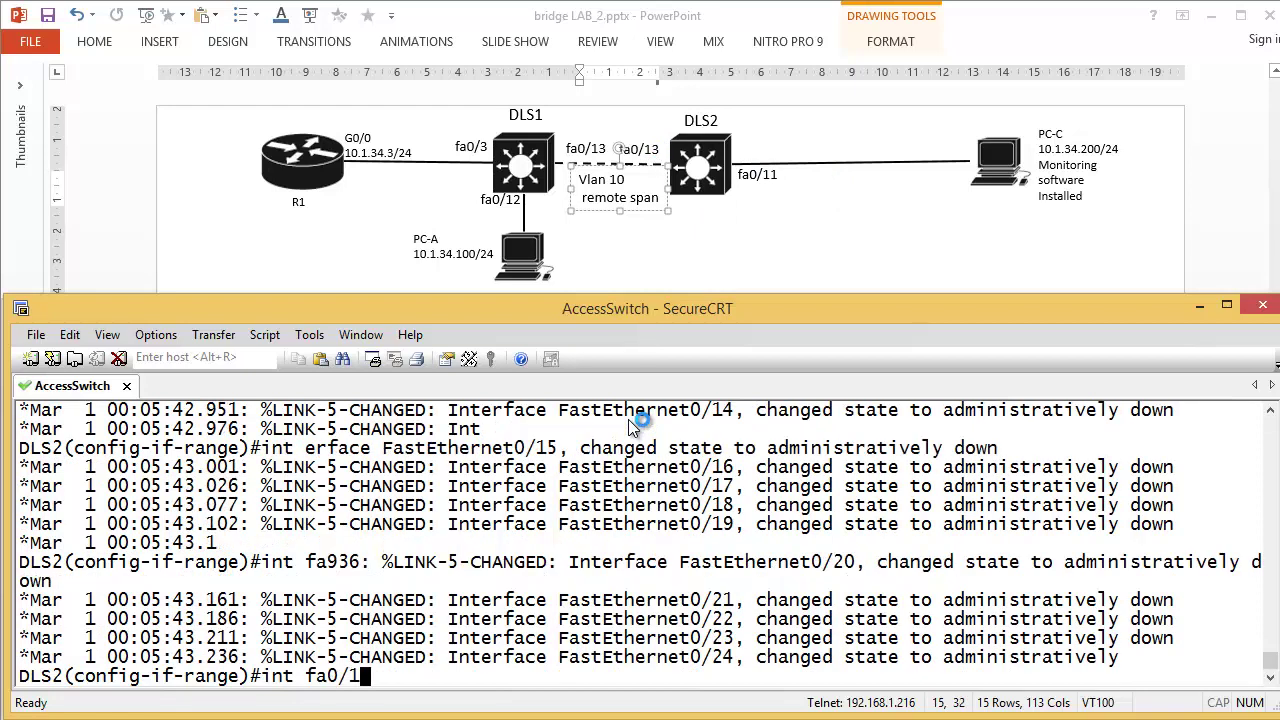
{"action": "key", "text": "Return"}
{"action": "type", "text": "no shut"}
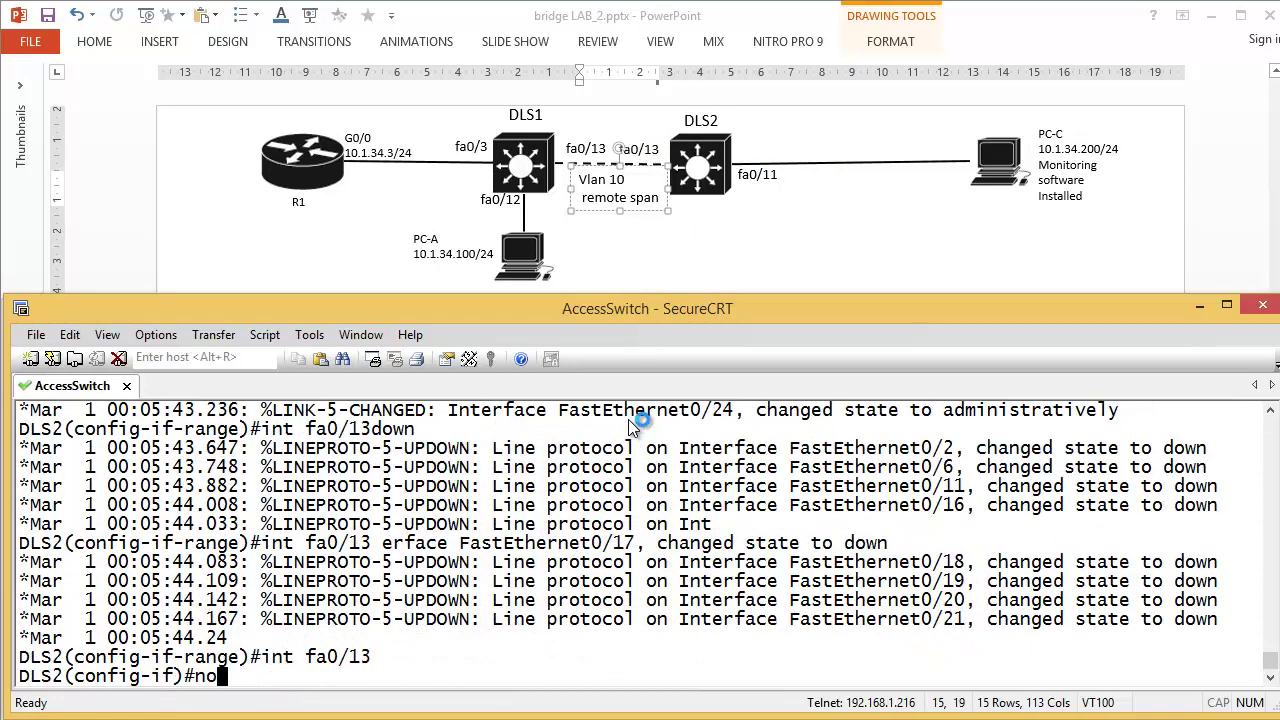
{"action": "key", "text": "Return"}
{"action": "type", "text": "int fa0/11"}
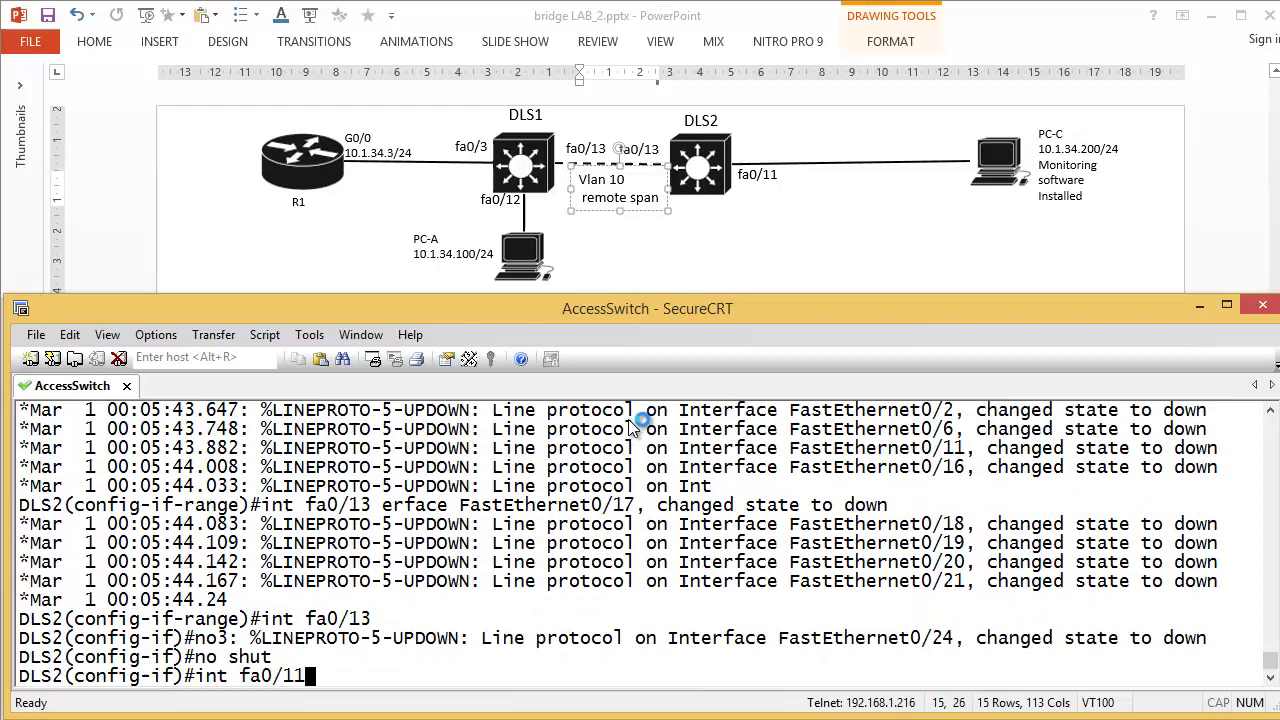
{"action": "key", "text": "Return"}
{"action": "type", "text": "no shu"}
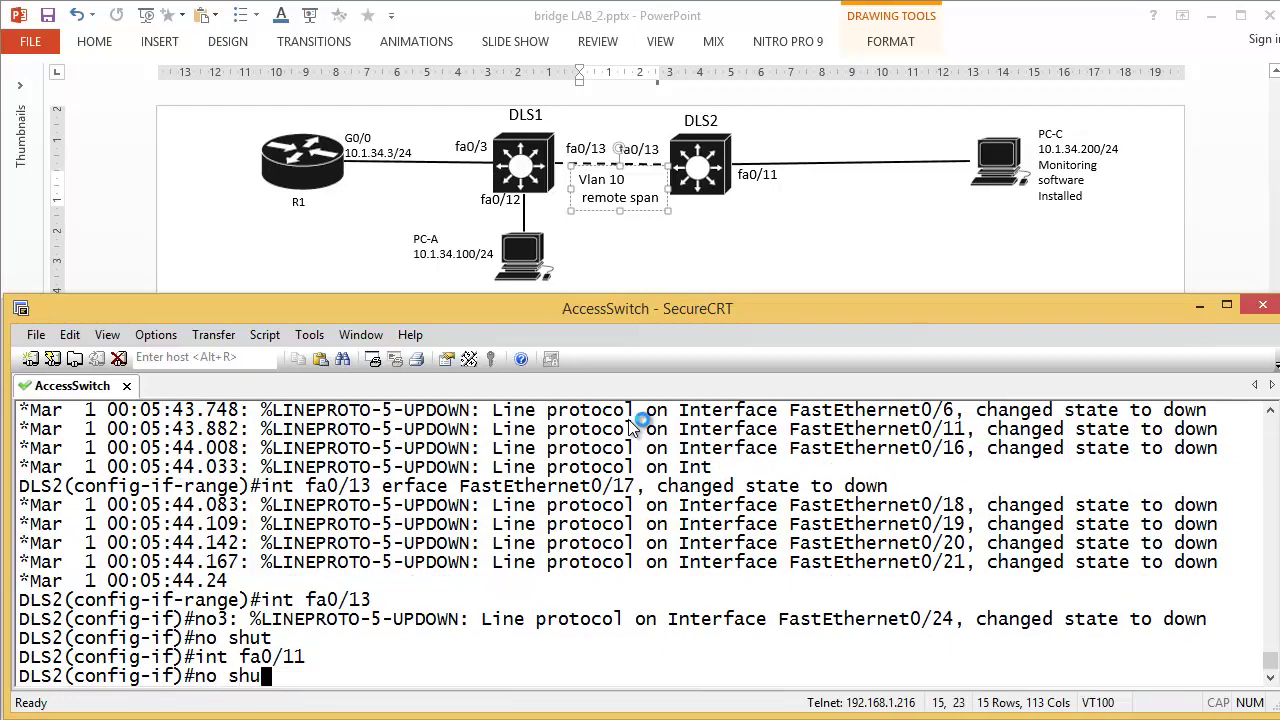
{"action": "key", "text": "Return"}
{"action": "type", "text": "no shut"}
{"action": "key", "text": "Return"}
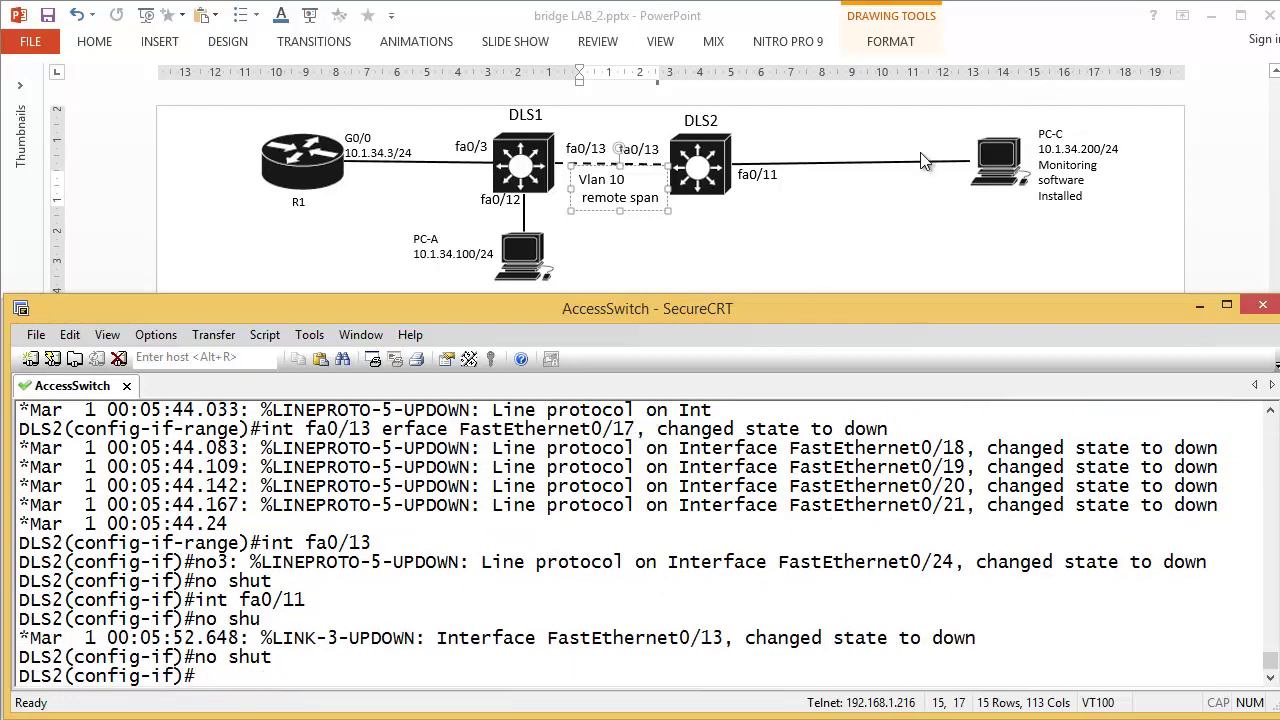
{"action": "left_click", "coordinate": [812, 211]}
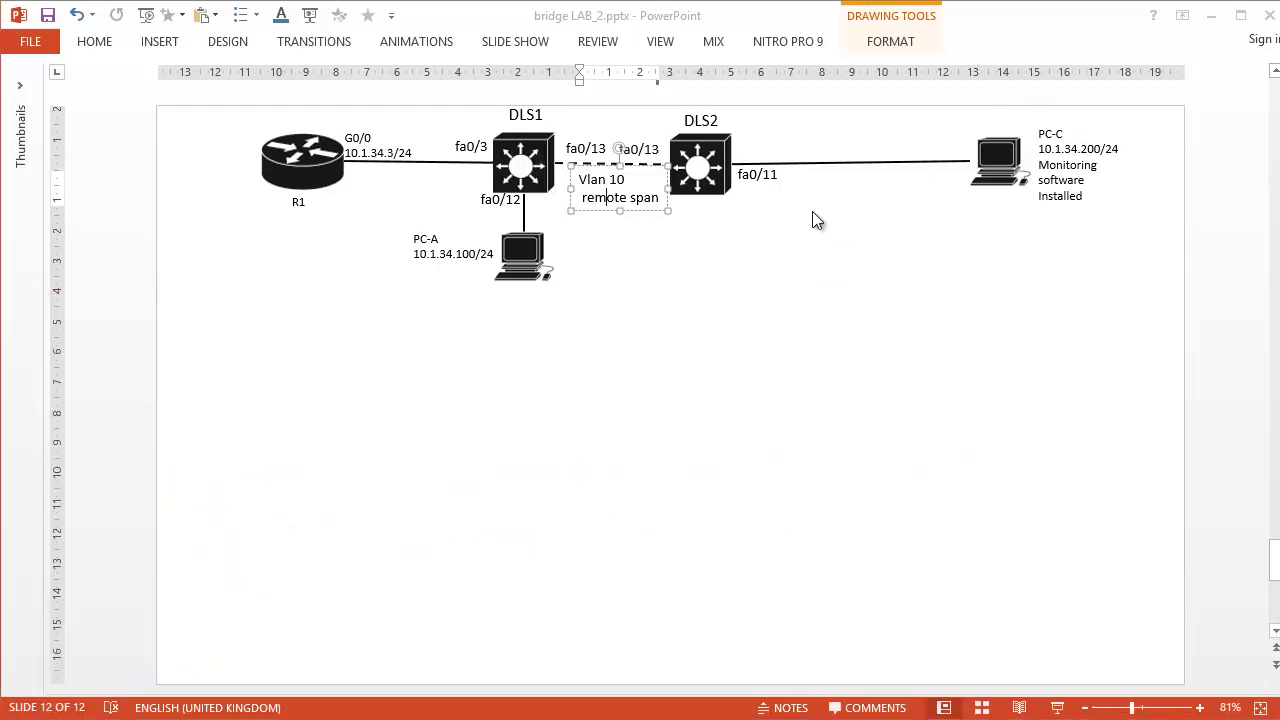
In the PowerPoint diagram, drag the PC-C link line's endpoint back onto the DLS2 switch
{"action": "left_click", "coordinate": [702, 254]}
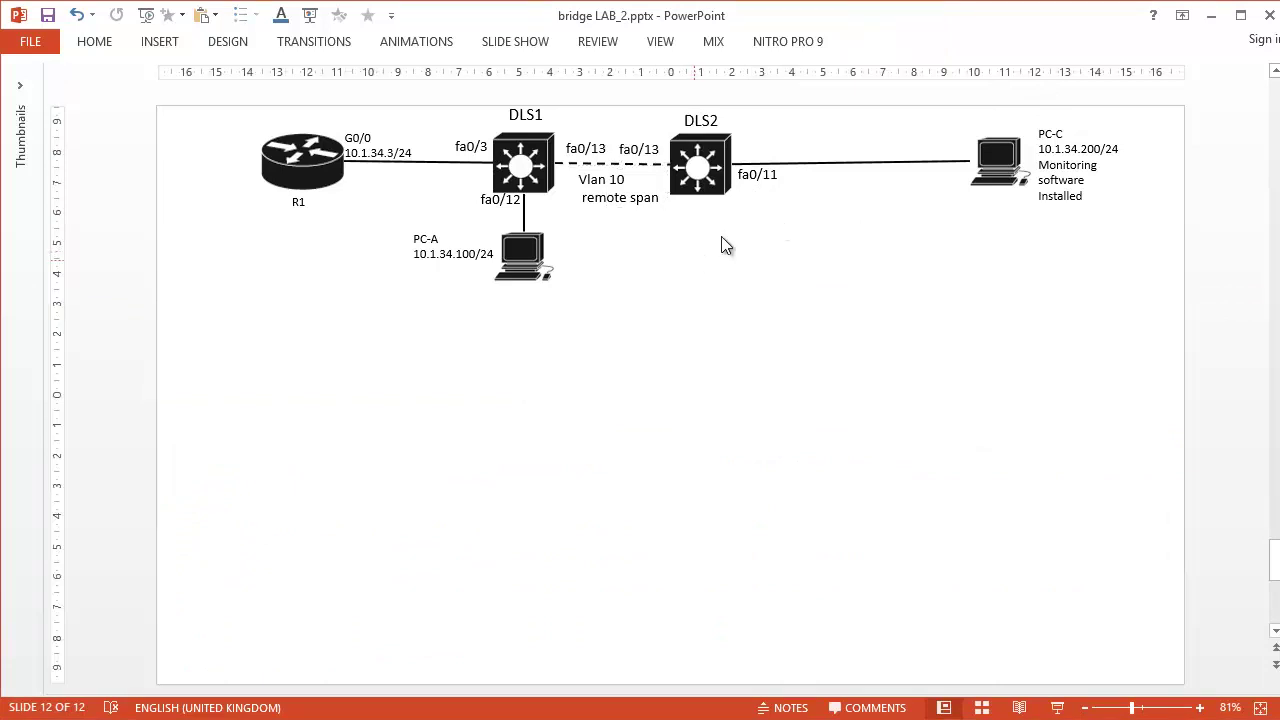
{"action": "left_click", "coordinate": [819, 163]}
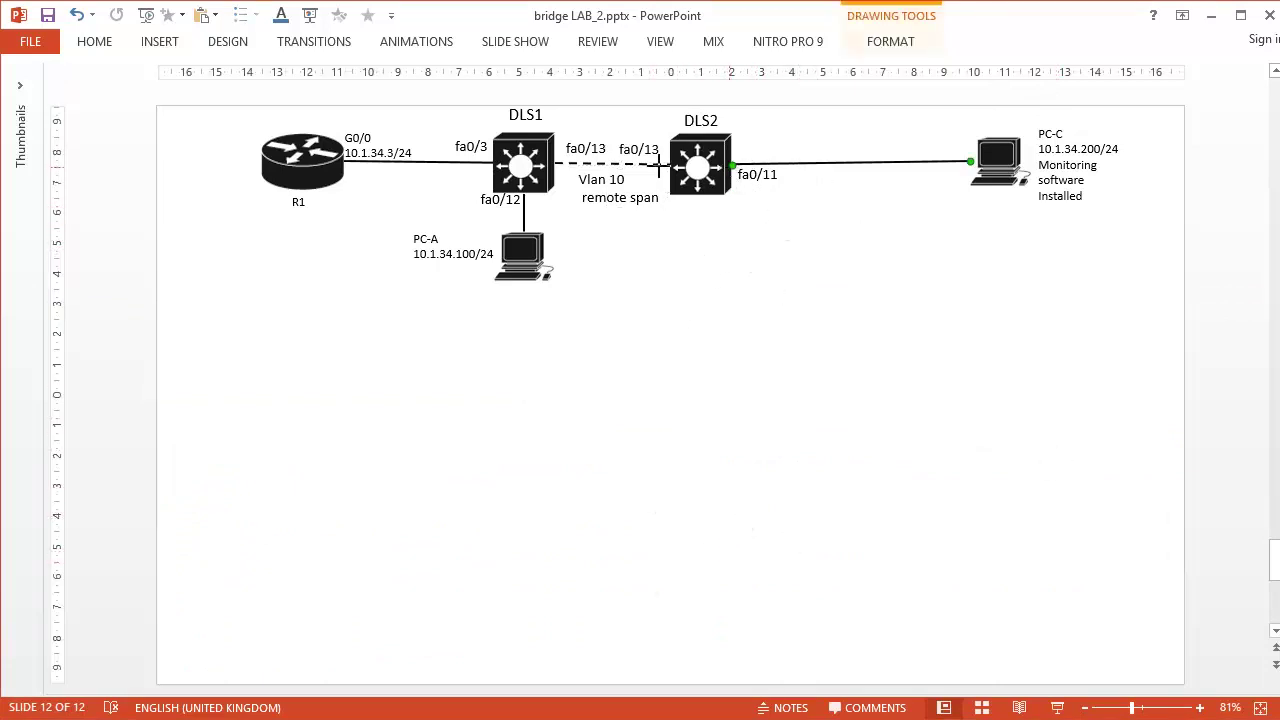
{"action": "left_click_drag", "start_coordinate": [733, 163], "coordinate": [724, 164]}
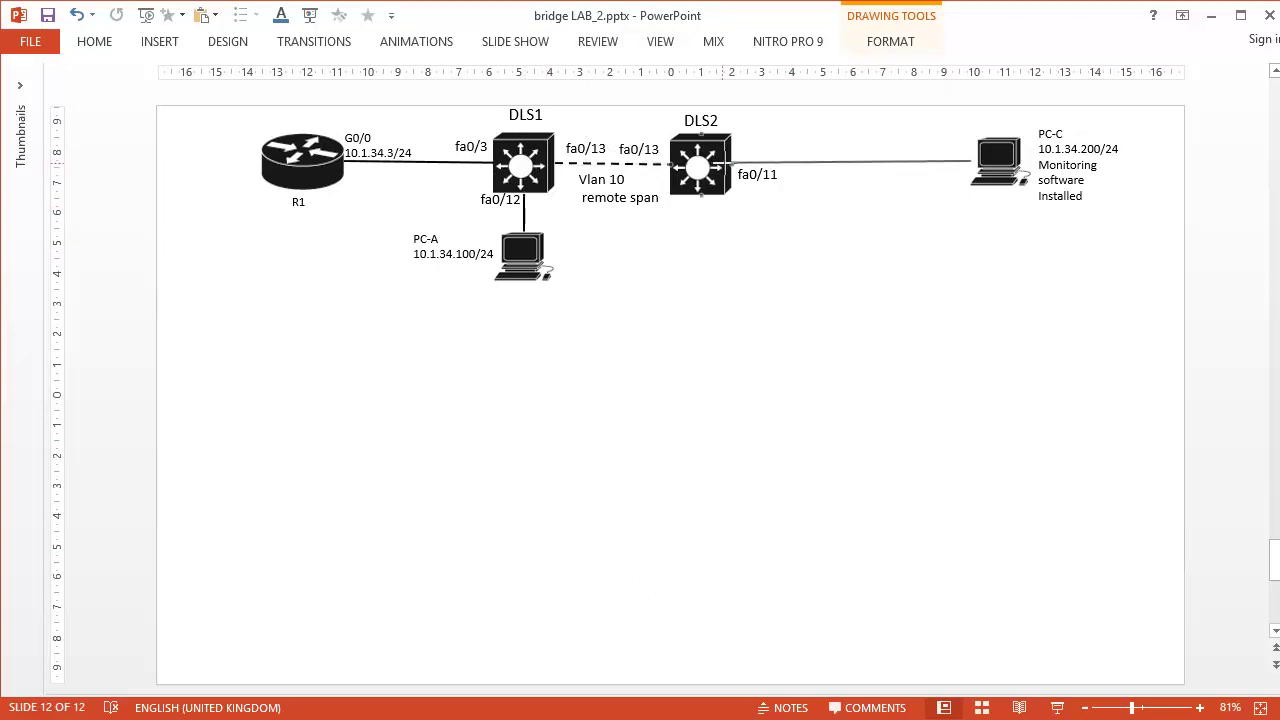
{"action": "left_click", "coordinate": [897, 360]}
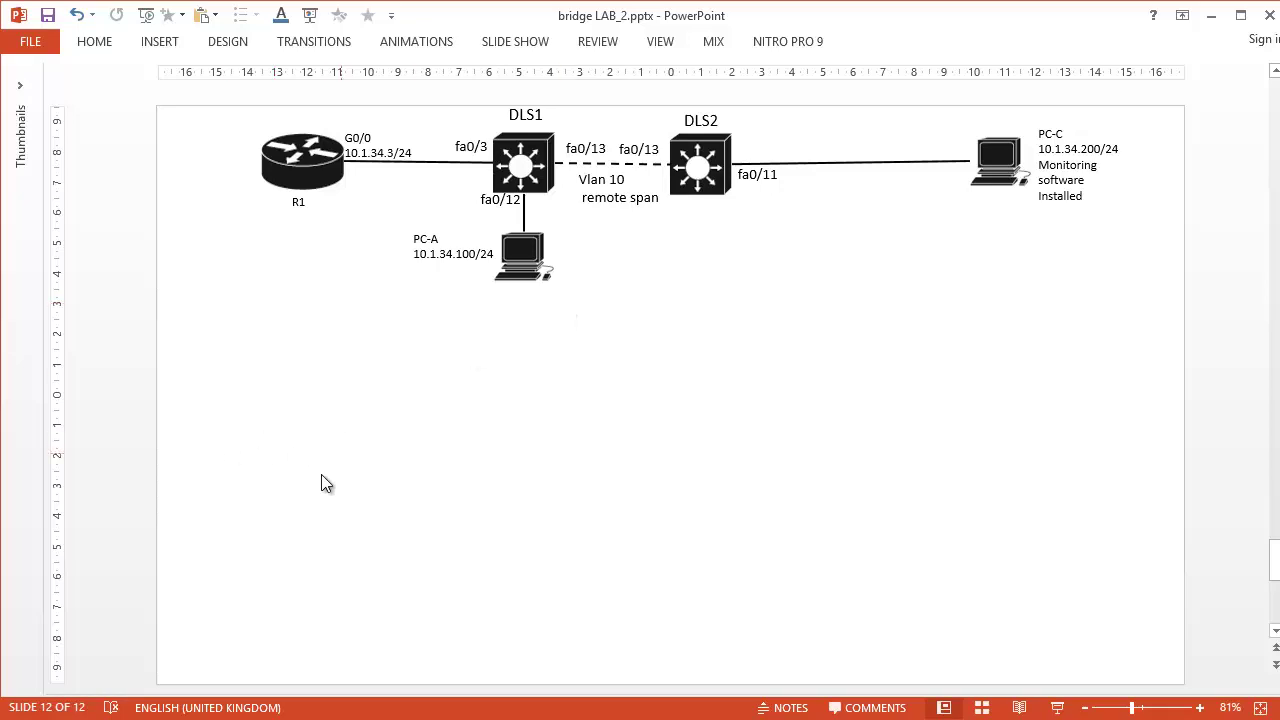
{"action": "key", "text": "alt+Tab"}
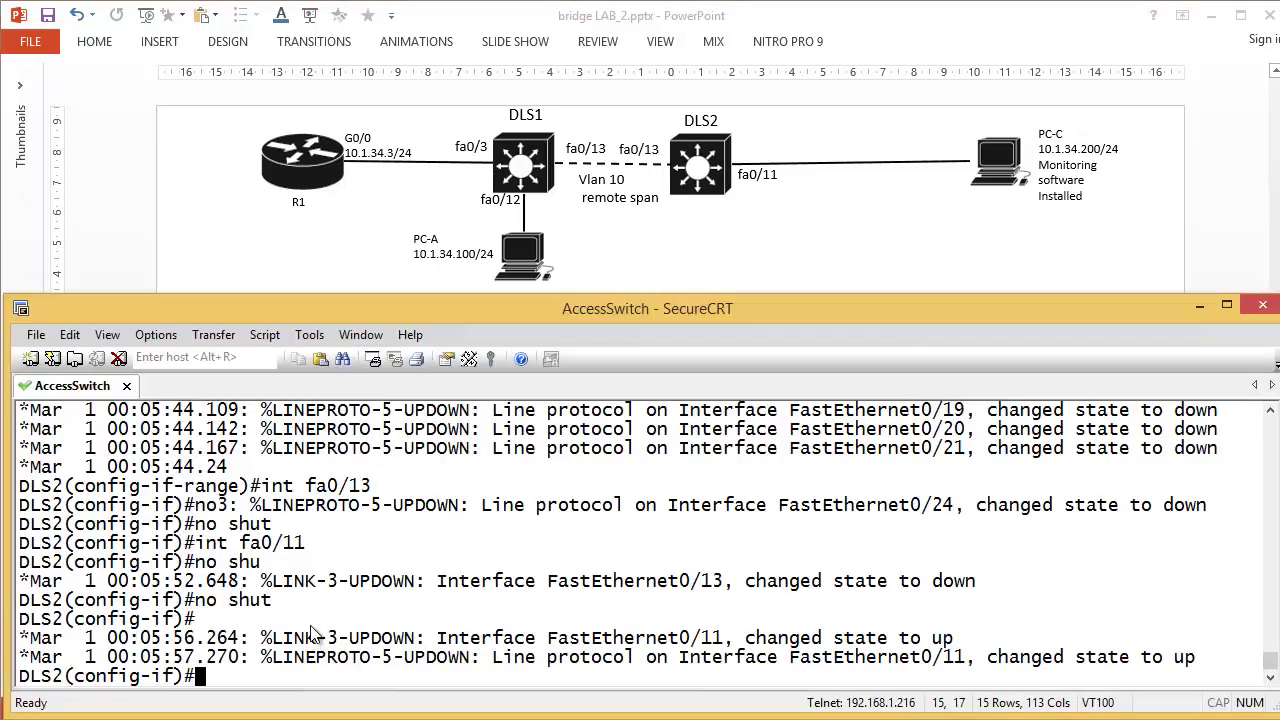
Resume the DLS1 session (x2) and page through its running configuration
{"action": "key", "text": "ctrl+shift+6"}
{"action": "type", "text": "x2"}
{"action": "key", "text": "Return"}
{"action": "key", "text": "Return"}
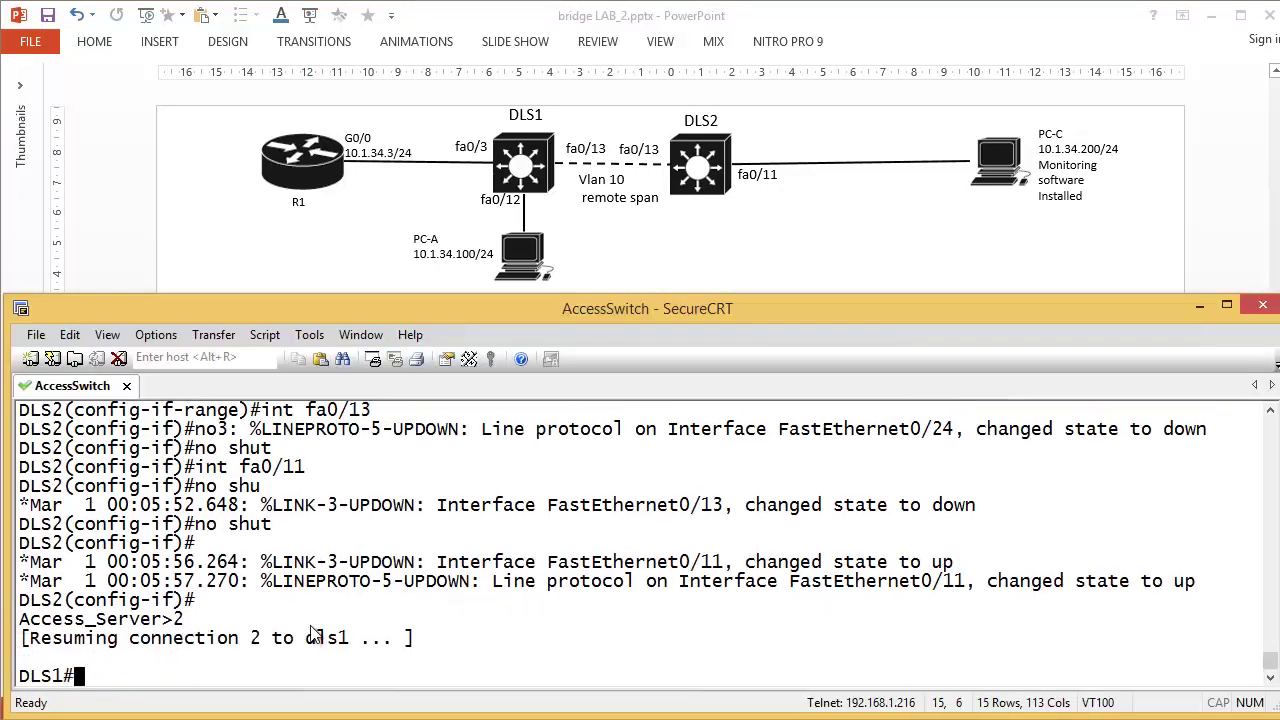
{"action": "type", "text": "show run"}
{"action": "key", "text": "Return"}
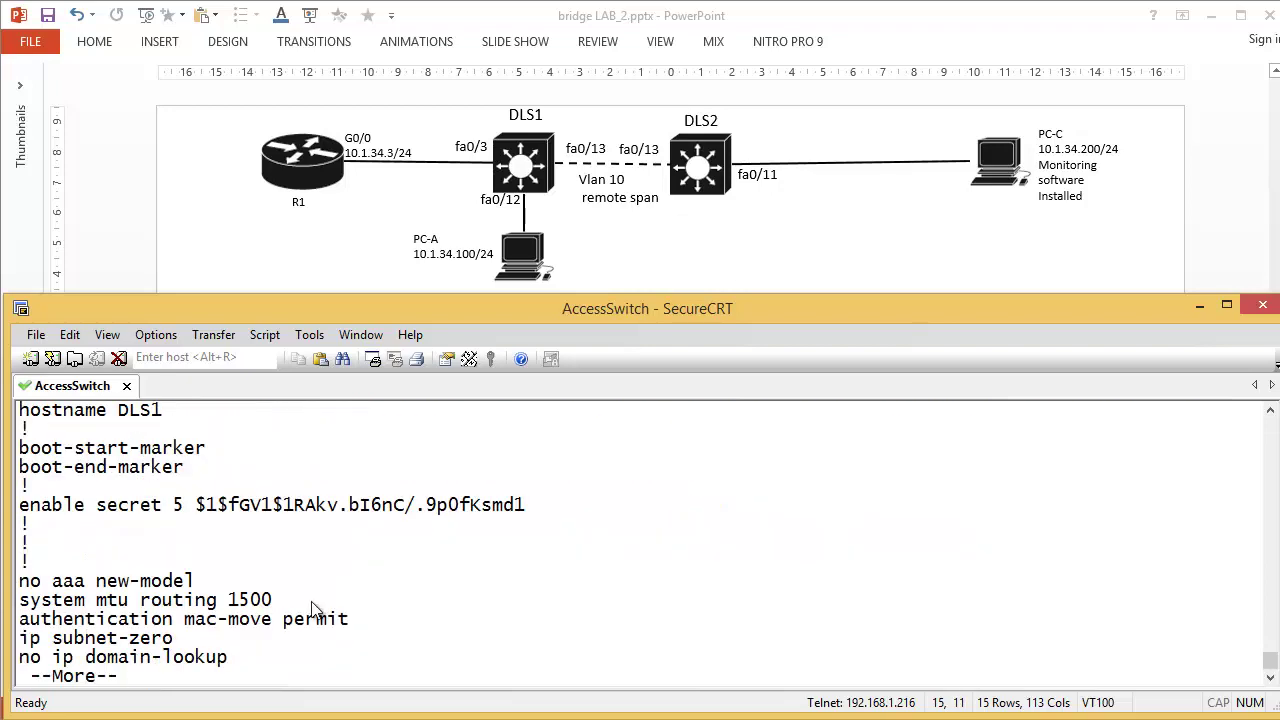
{"action": "key", "text": "space"}
{"action": "key", "text": "space"}
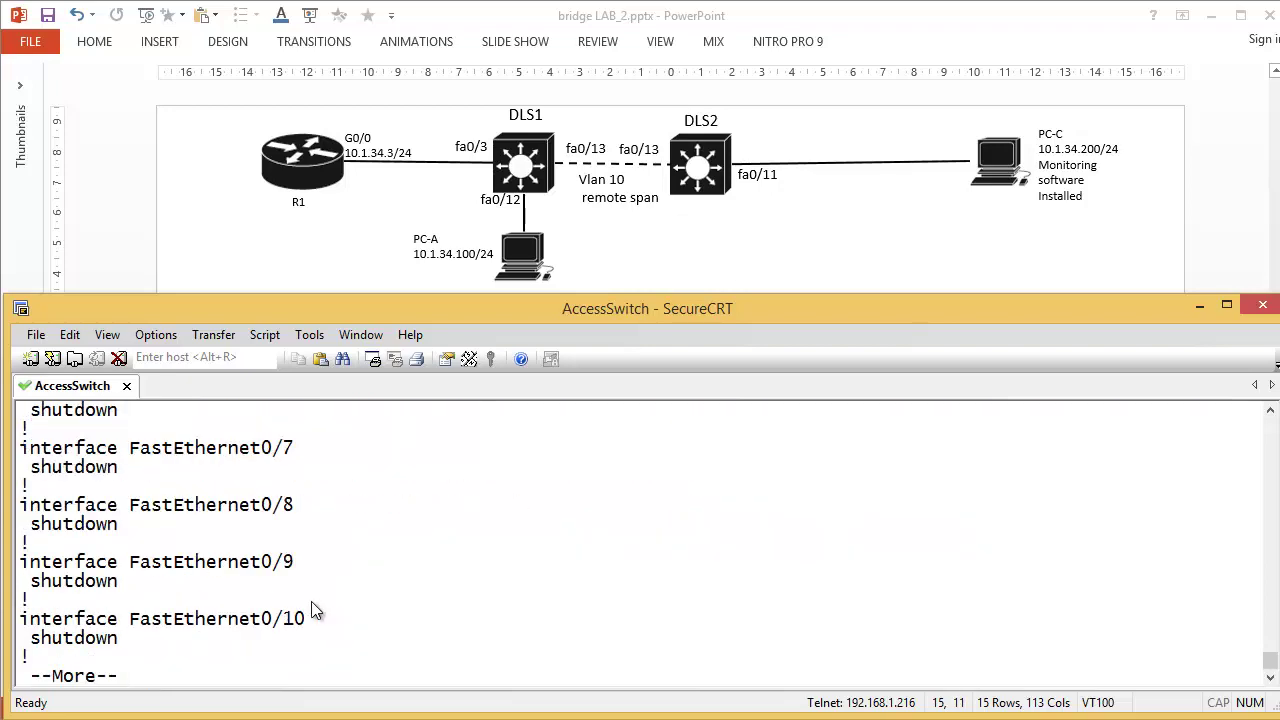
{"action": "key", "text": "space"}
{"action": "key", "text": "space"}
{"action": "key", "text": "space"}
{"action": "key", "text": "space"}
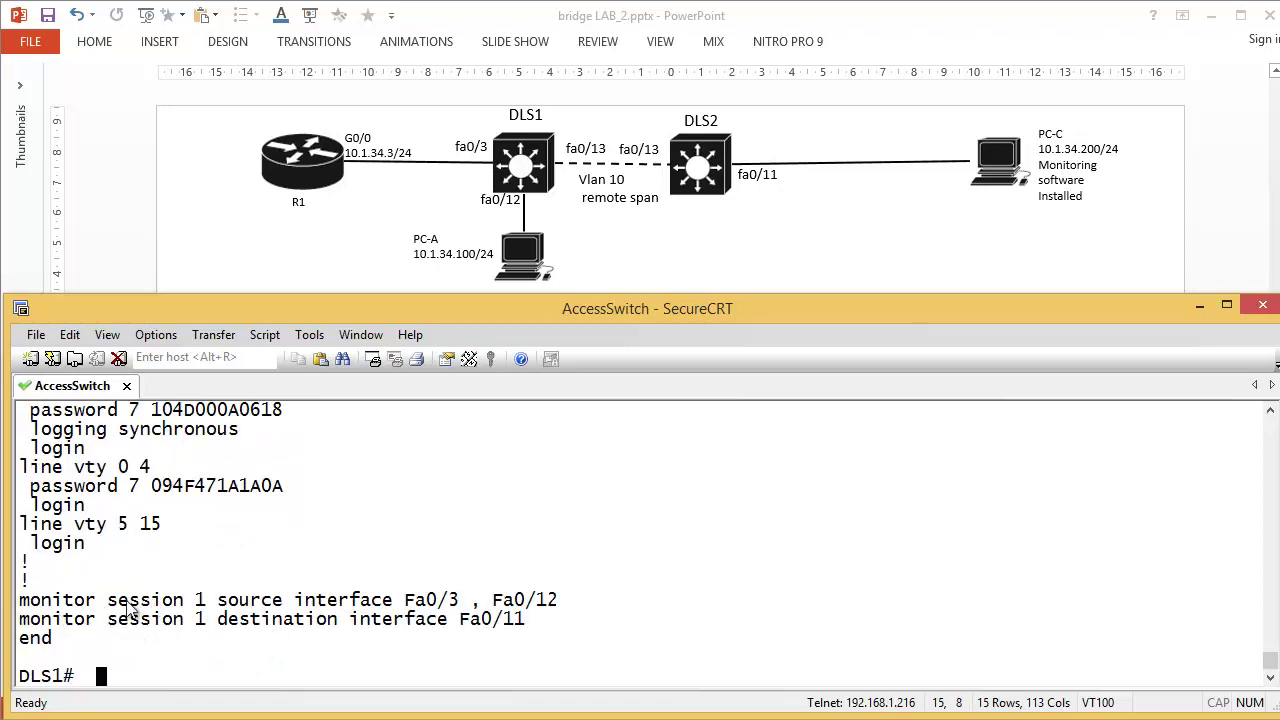
{"action": "key", "text": "BackSpace"}
{"action": "key", "text": "BackSpace"}
In conf t, remove monitor session 1 source interfaces Fa0/3 and Fa0/12 by pasting the line after 'no'
{"action": "type", "text": "no"}
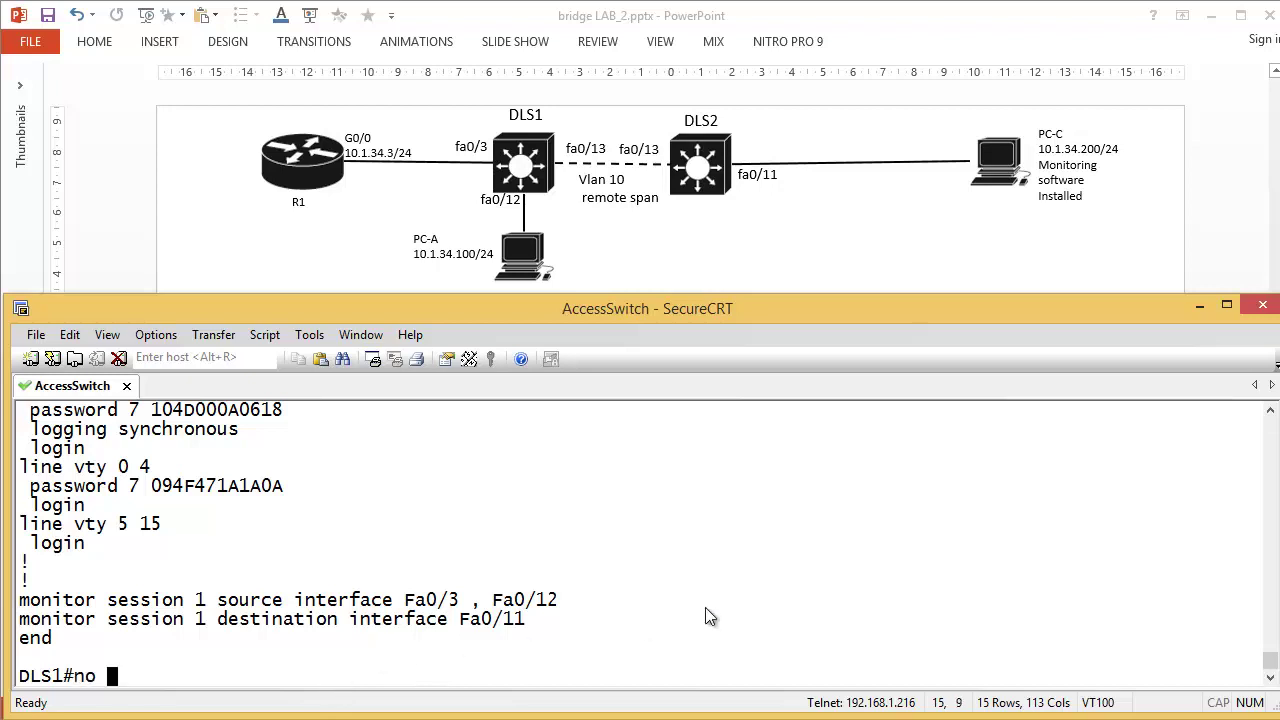
{"action": "left_click_drag", "start_coordinate": [588, 604], "coordinate": [24, 600]}
{"action": "key", "text": "ctrl+c"}
{"action": "left_click", "coordinate": [24, 602]}
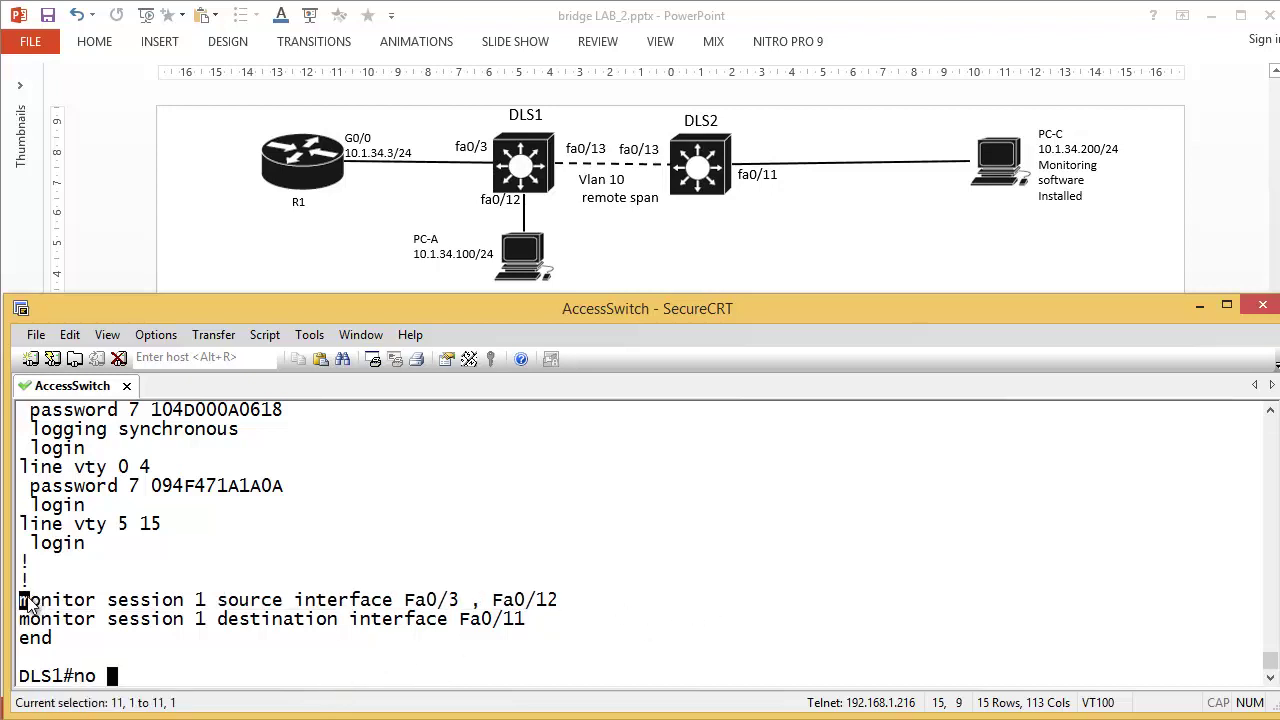
{"action": "left_click_drag", "start_coordinate": [553, 604], "coordinate": [2, 604]}
{"action": "right_click", "coordinate": [228, 628]}
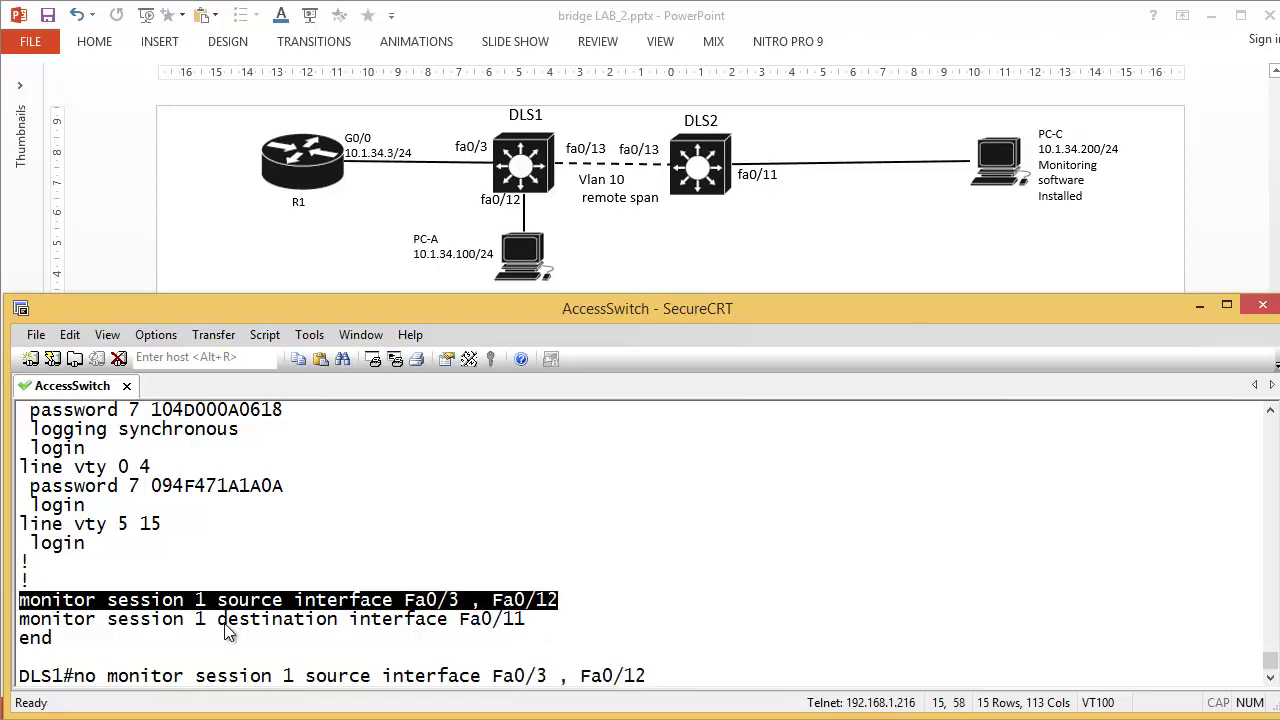
{"action": "key", "text": "Return"}
{"action": "type", "text": "conf "}
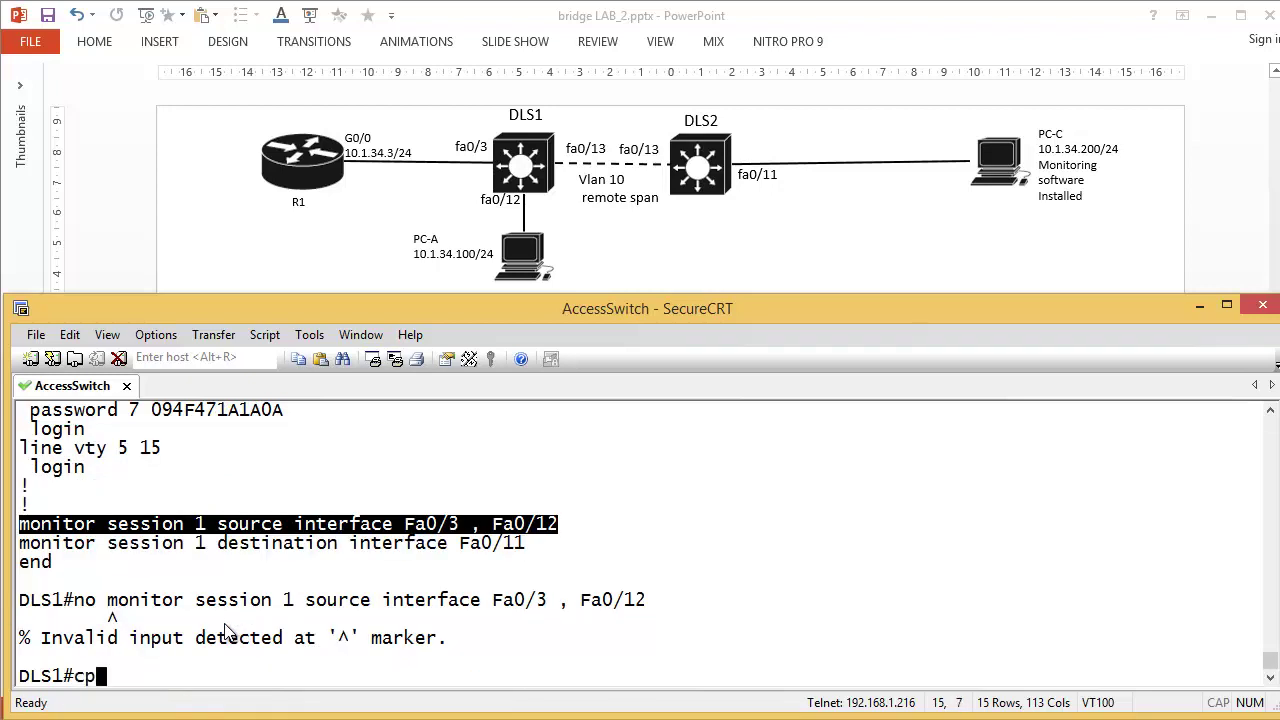
{"action": "type", "text": "t"}
{"action": "key", "text": "Return"}
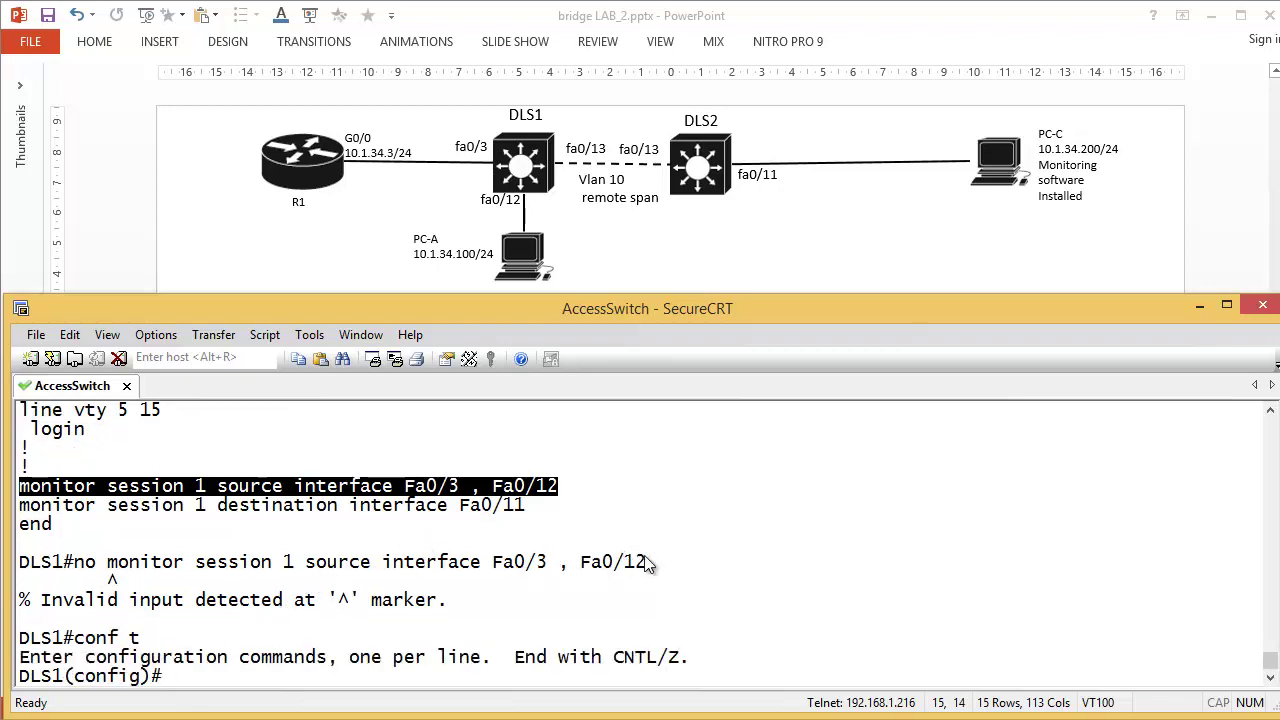
{"action": "left_click", "coordinate": [636, 562]}
{"action": "left_click_drag", "start_coordinate": [636, 562], "coordinate": [80, 570]}
{"action": "right_click", "coordinate": [220, 608]}
{"action": "key", "text": "Return"}
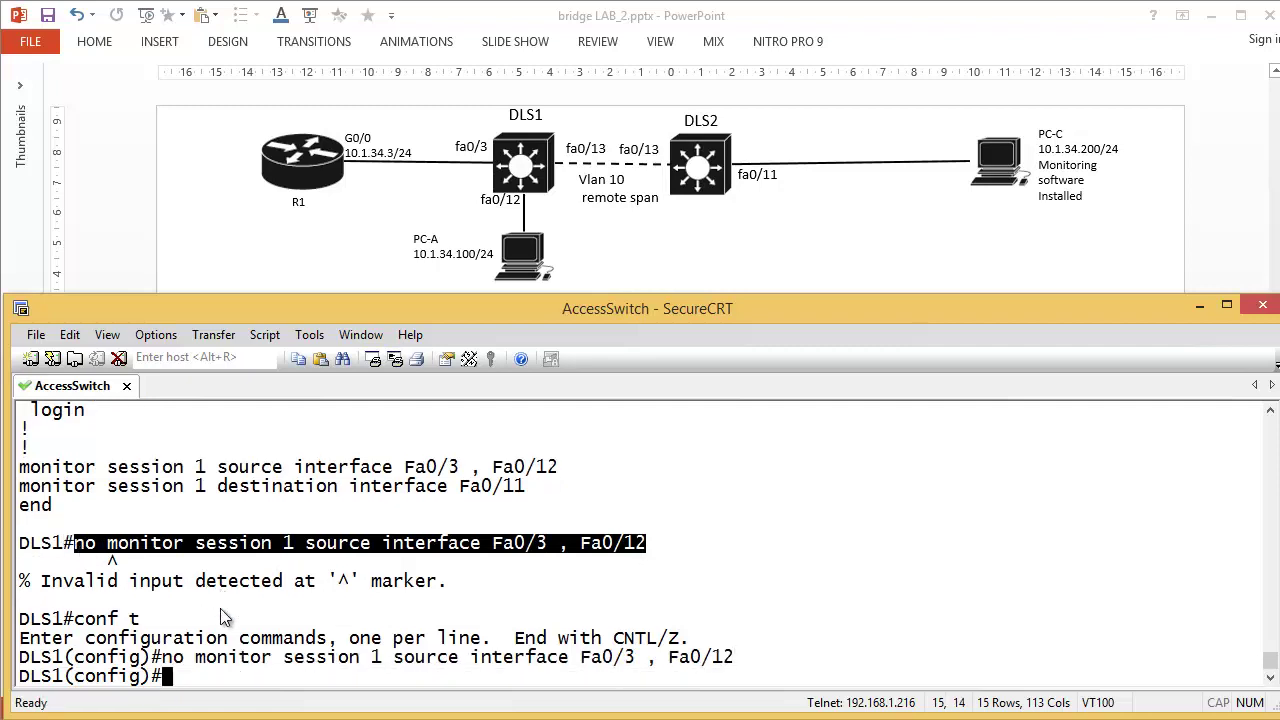
Remove the monitor session 1 destination interface Fa0/11 with a 'no' command
{"action": "type", "text": "no"}
{"action": "left_click_drag", "start_coordinate": [528, 488], "coordinate": [20, 490]}
{"action": "right_click", "coordinate": [205, 555]}
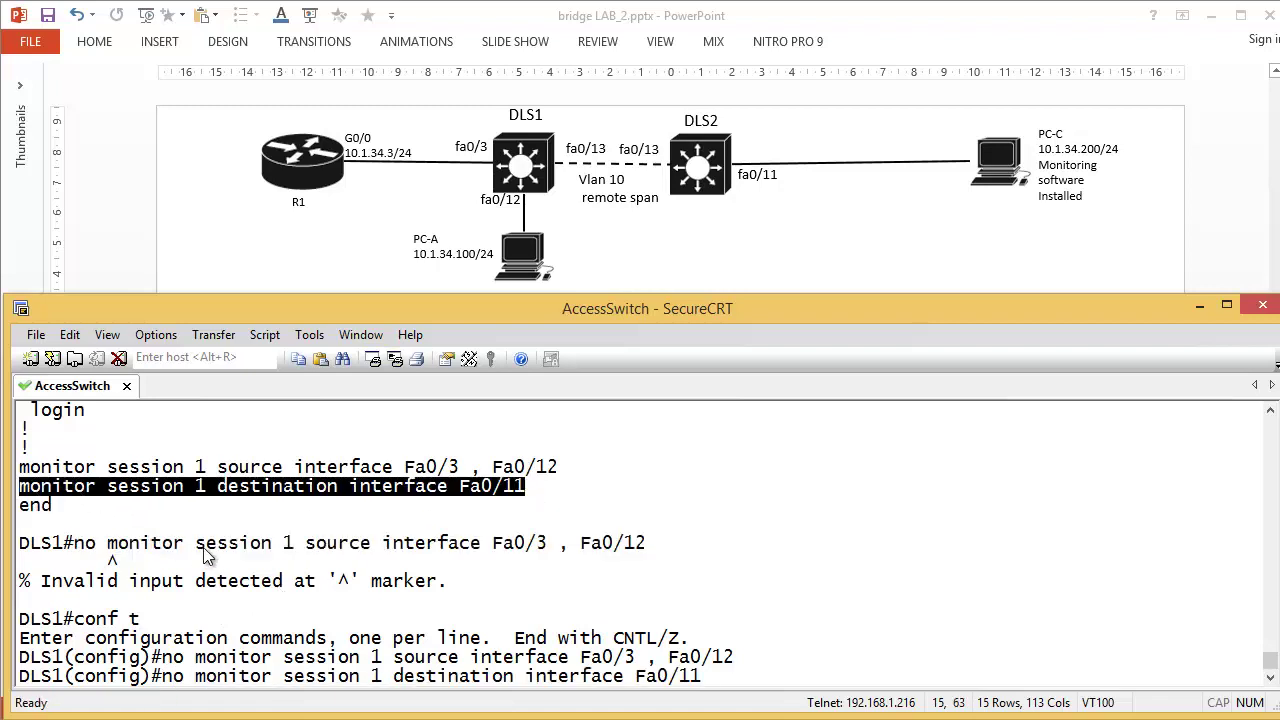
{"action": "key", "text": "Return"}
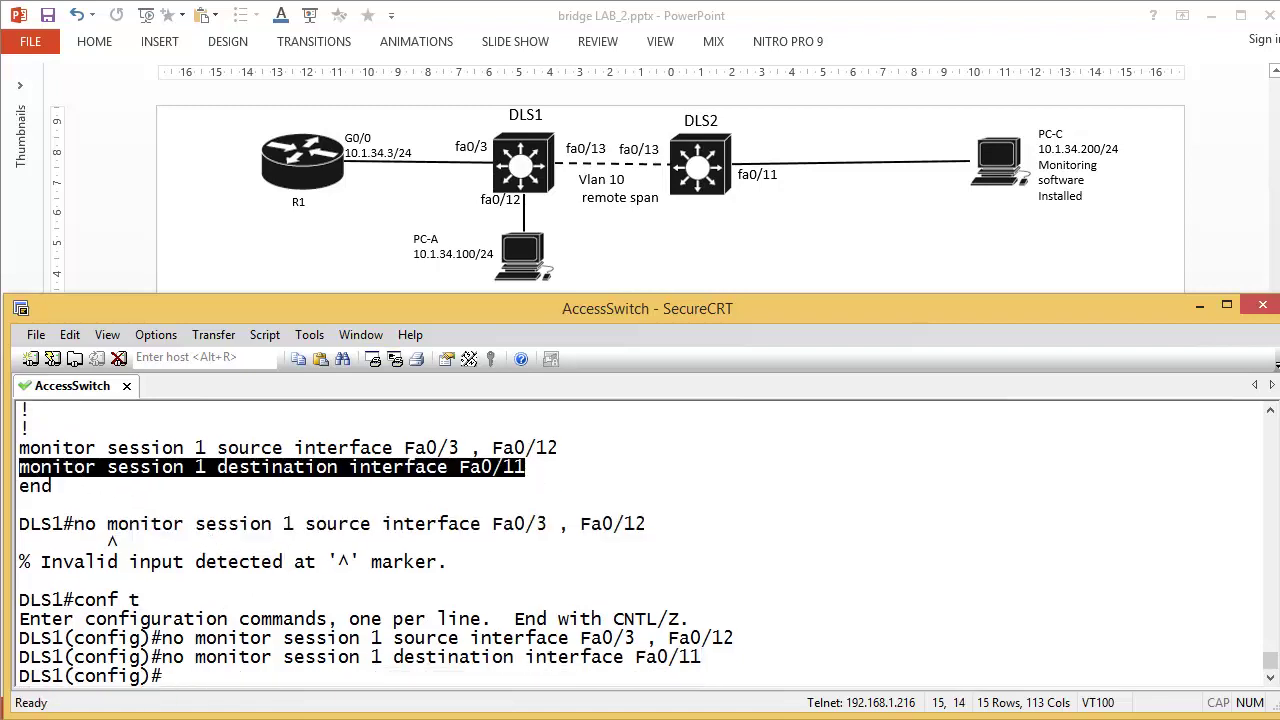
Resume the suspended PC-A virtual machine, then the PC-C virtual machine
{"action": "key", "text": "alt+Tab"}
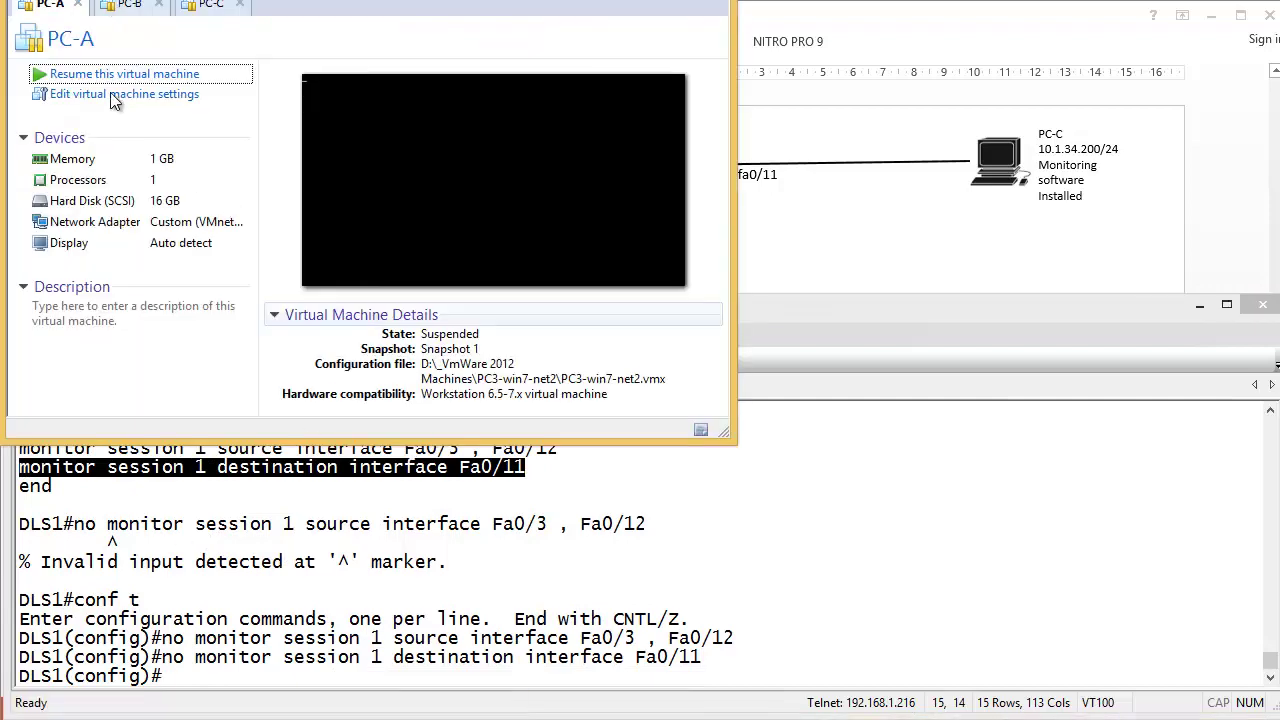
{"action": "left_click", "coordinate": [130, 74]}
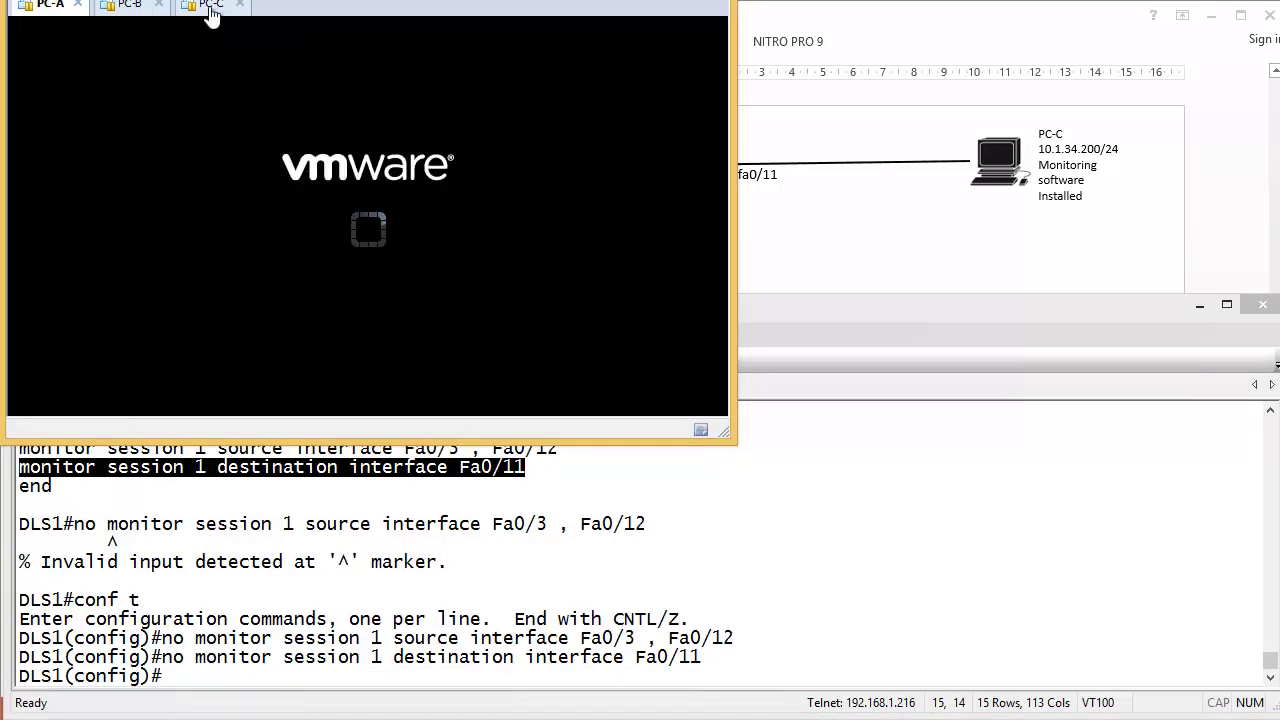
{"action": "left_click", "coordinate": [205, 5]}
{"action": "left_click", "coordinate": [148, 76]}
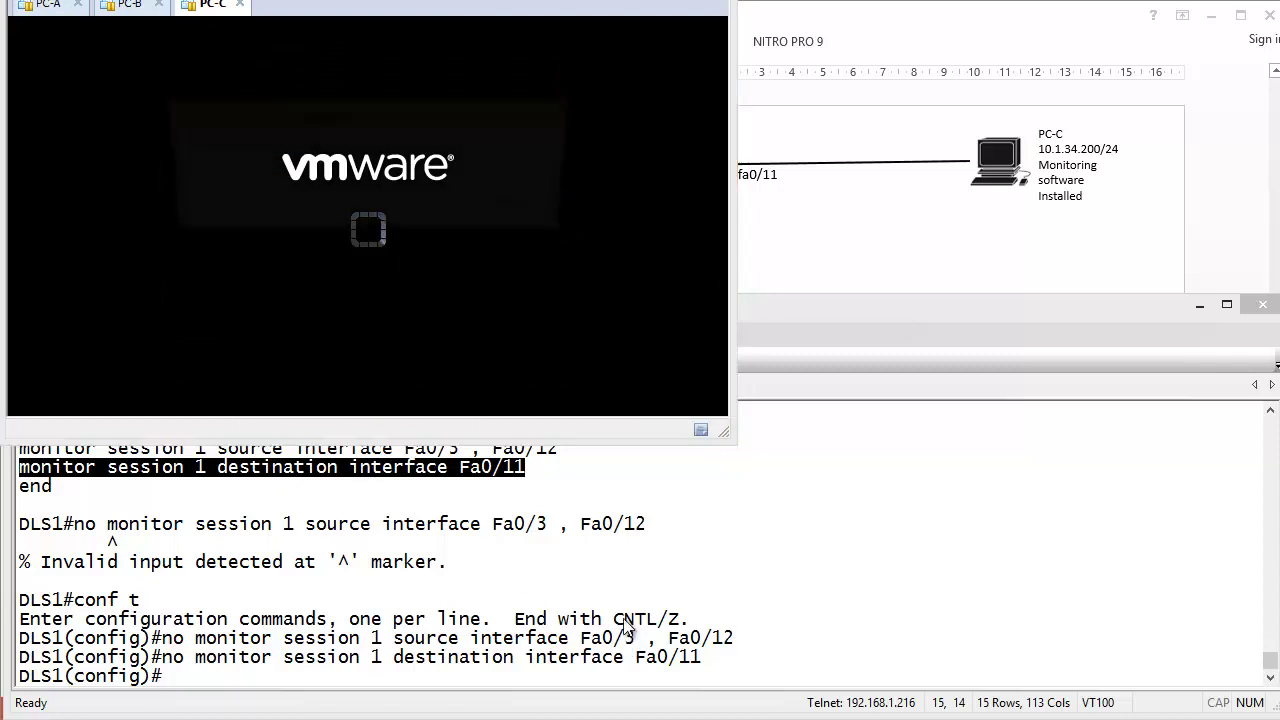
{"action": "left_click", "coordinate": [627, 617]}
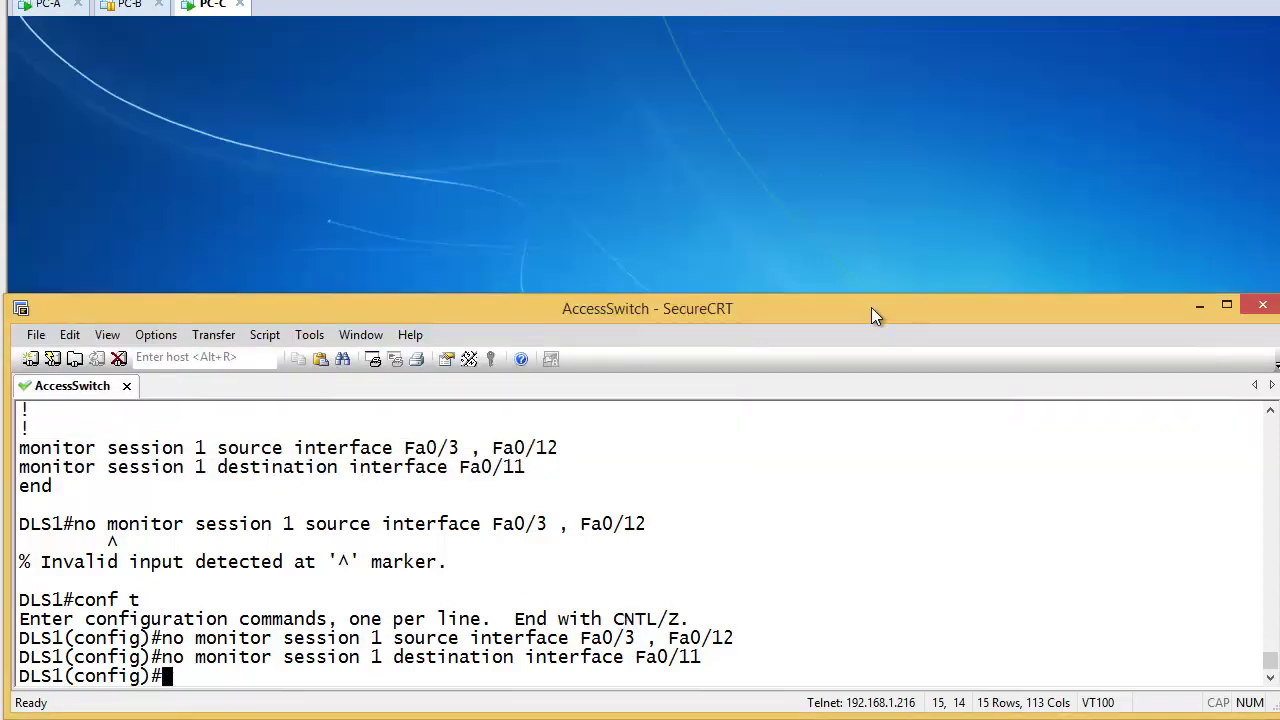
List DLS1's existing VLANs with 'do show vlan brief'
{"action": "key", "text": "alt+Tab"}
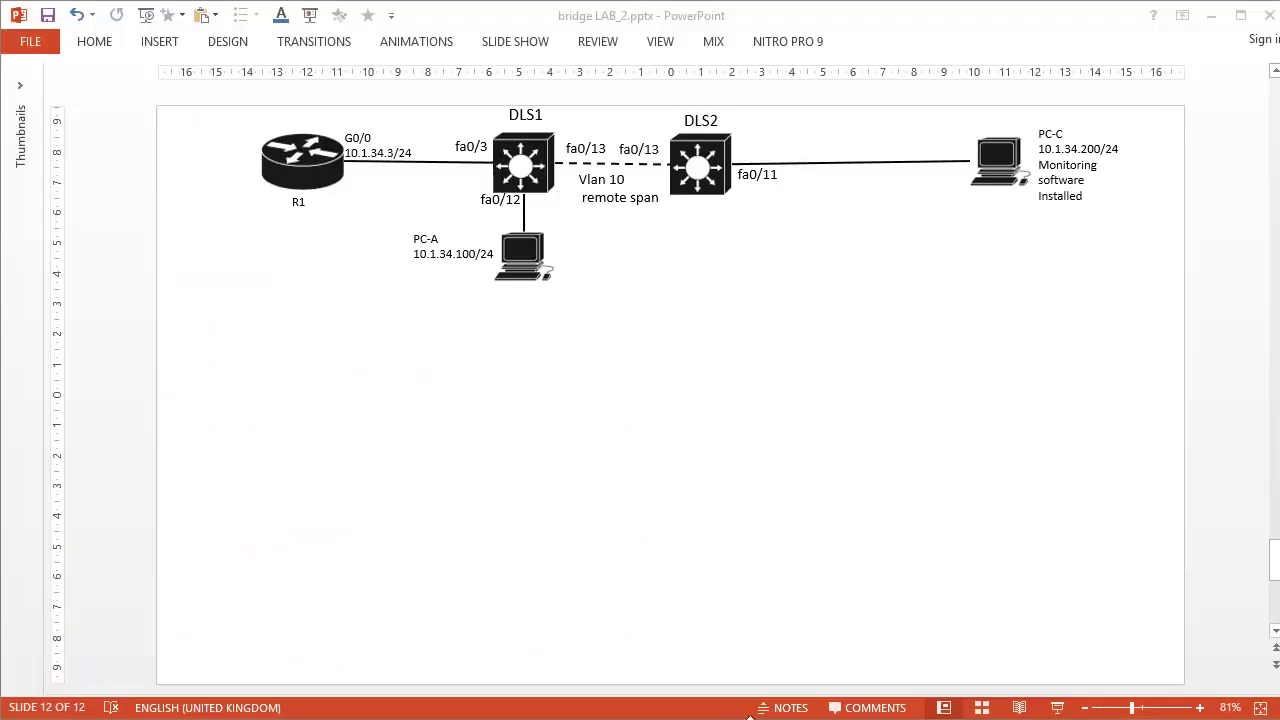
{"action": "key", "text": "alt+Tab"}
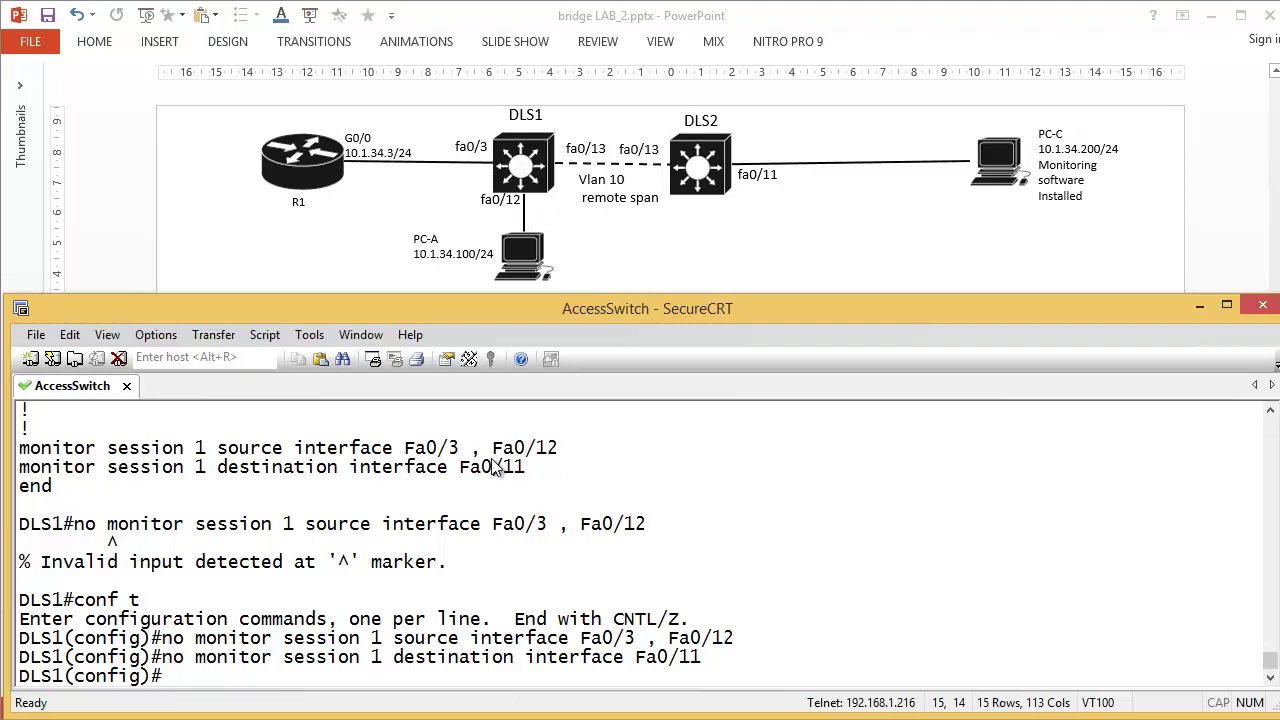
{"action": "type", "text": "do shhow vlan brief"}
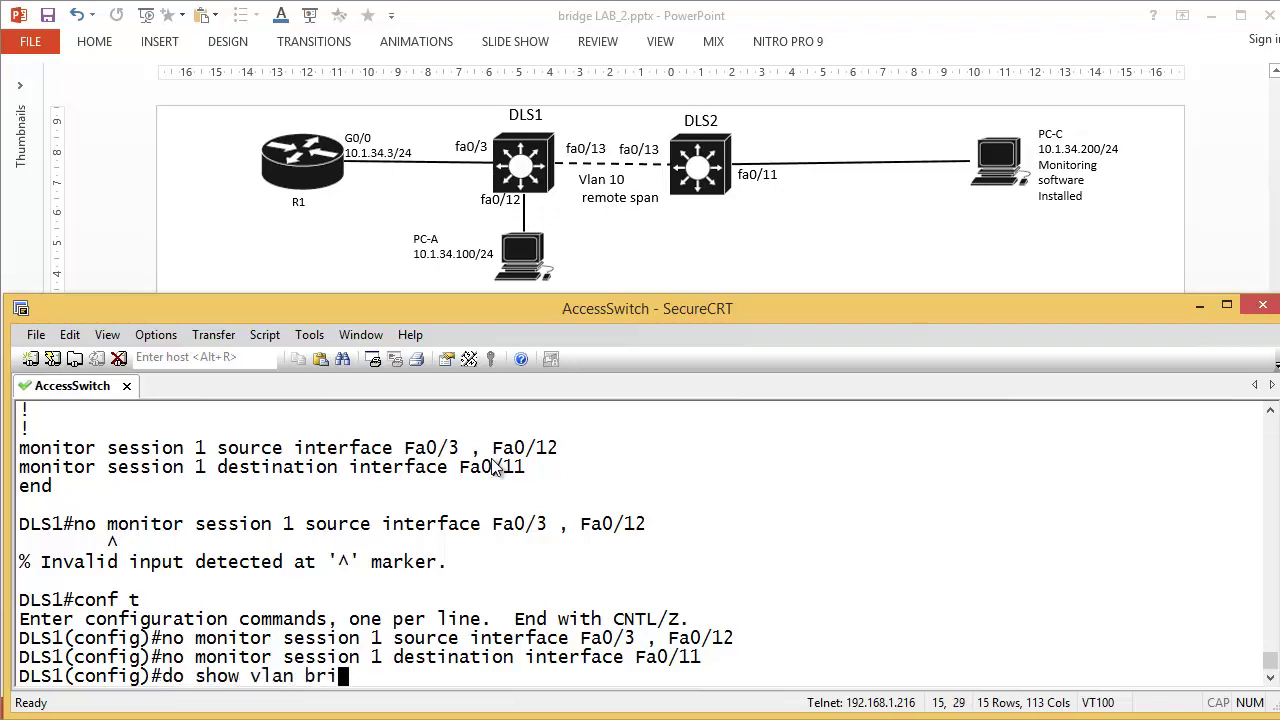
{"action": "key", "text": "Return"}
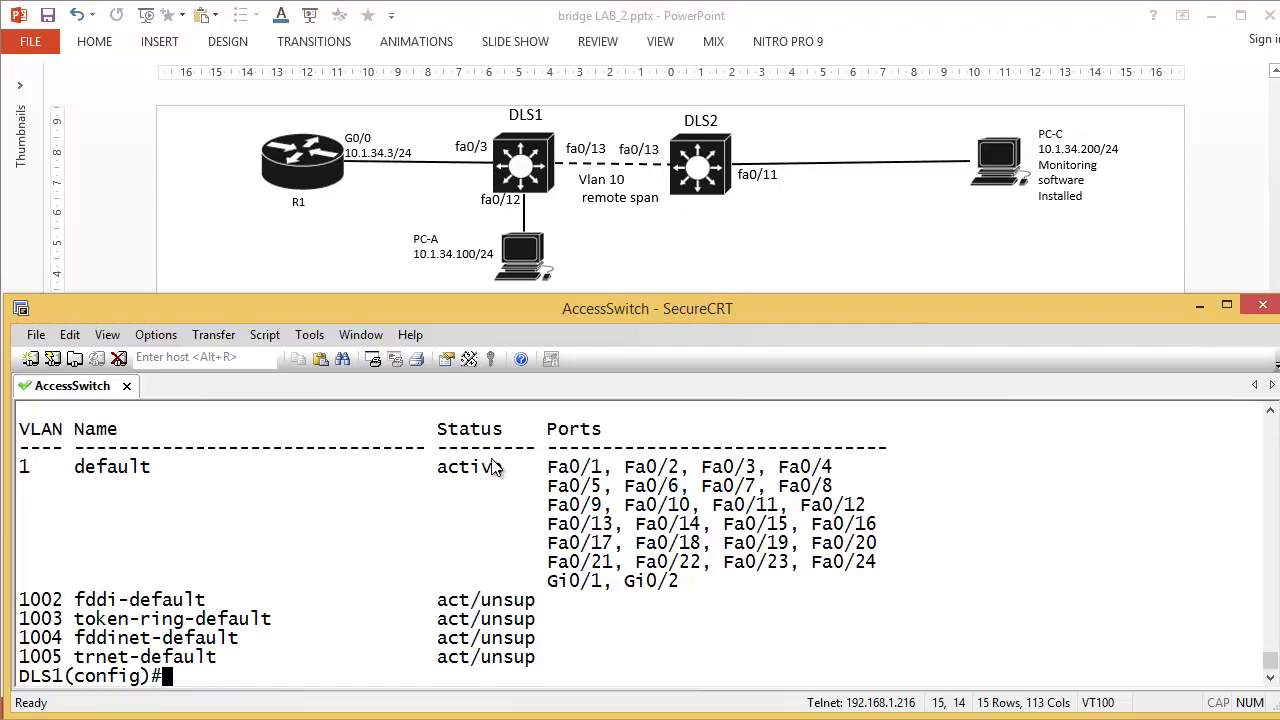
Create VLAN 10 named RSPAN as a remote-span VLAN on DLS1, then end configuration
{"action": "type", "text": "vlan 10"}
{"action": "key", "text": "Return"}
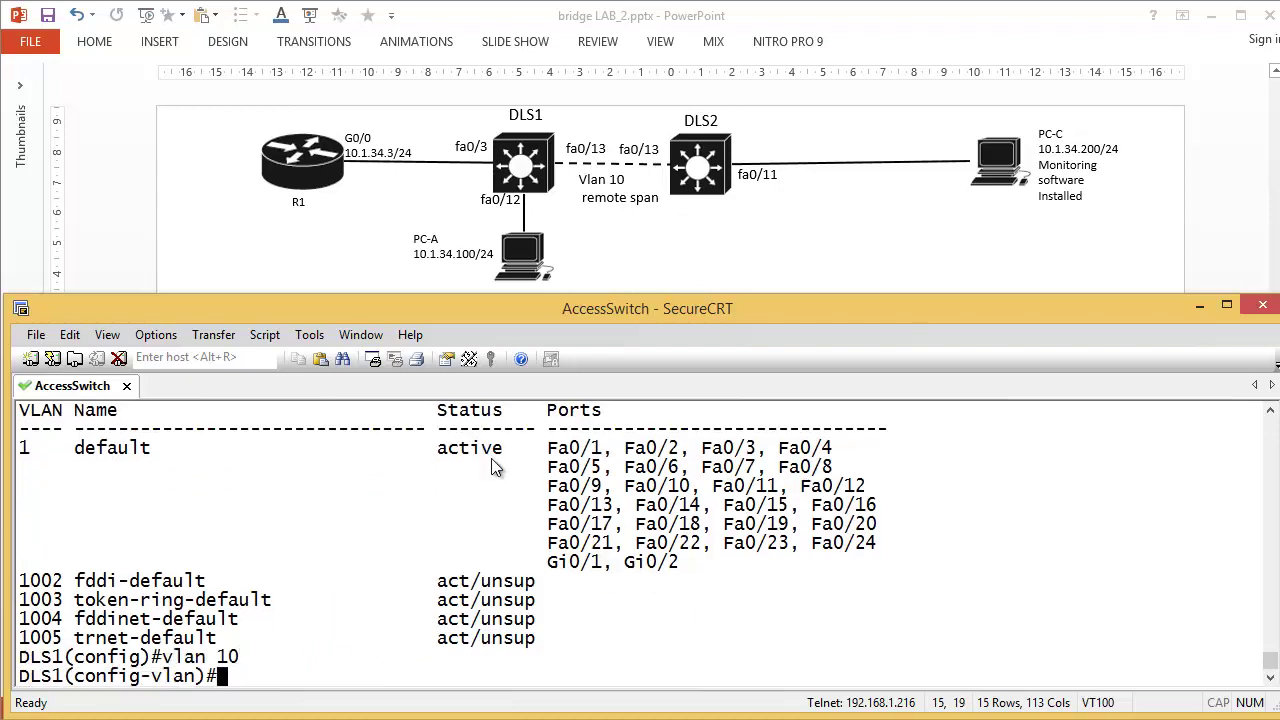
{"action": "type", "text": "name R"}
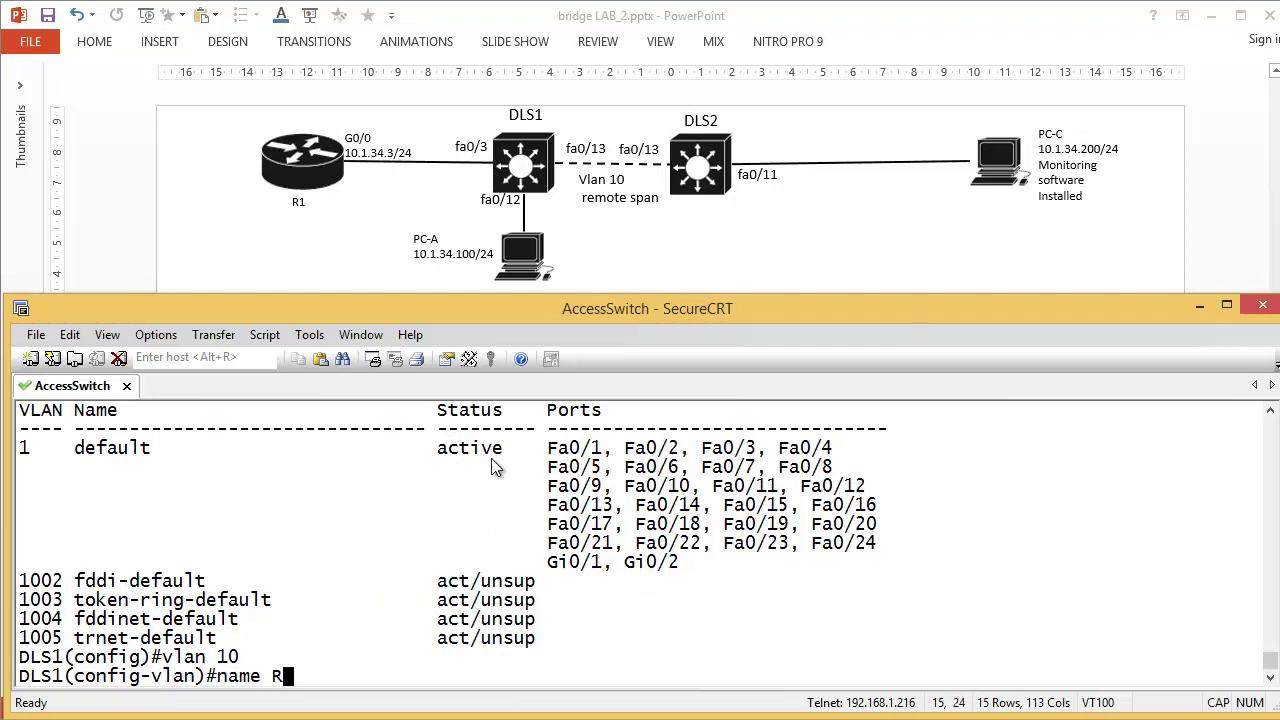
{"action": "type", "text": "SPAN"}
{"action": "key", "text": "Return"}
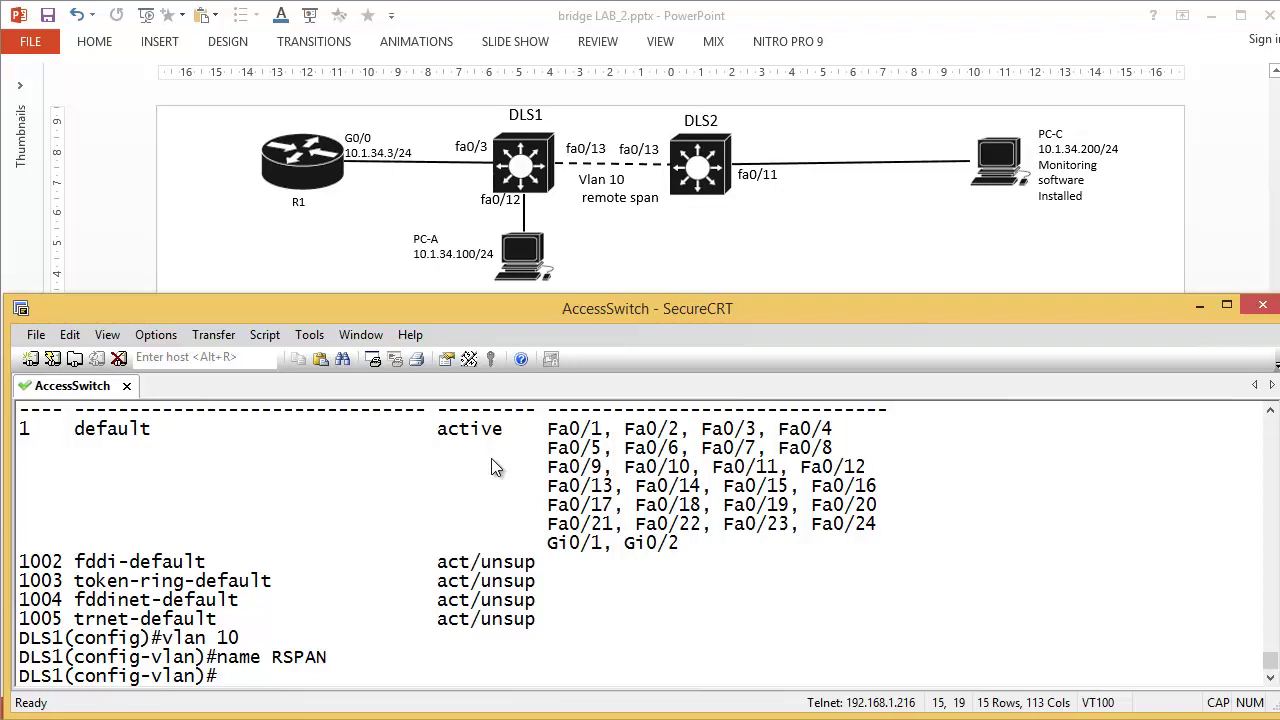
{"action": "type", "text": "remtote-"}
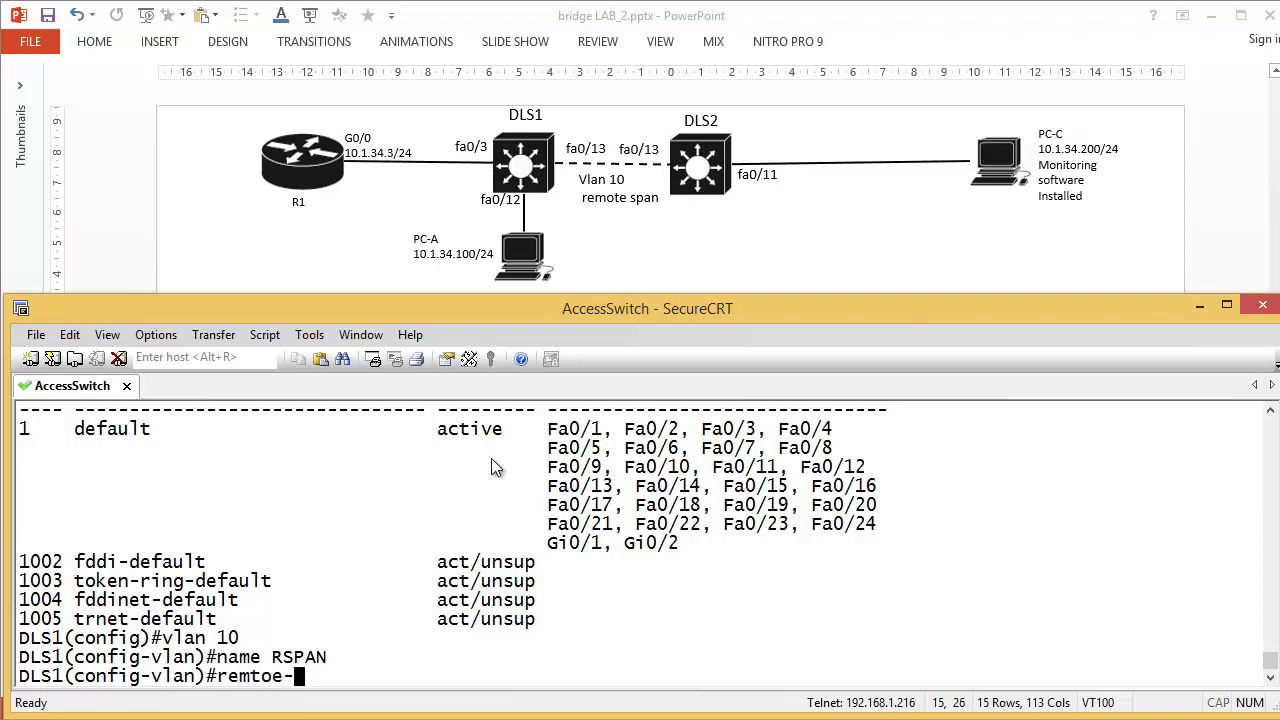
{"action": "key", "text": "BackSpace"}
{"action": "key", "text": "BackSpace"}
{"action": "key", "text": "BackSpace"}
{"action": "key", "text": "BackSpace"}
{"action": "type", "text": "ote-span"}
{"action": "key", "text": "Return"}
{"action": "type", "text": "end"}
{"action": "key", "text": "Return"}
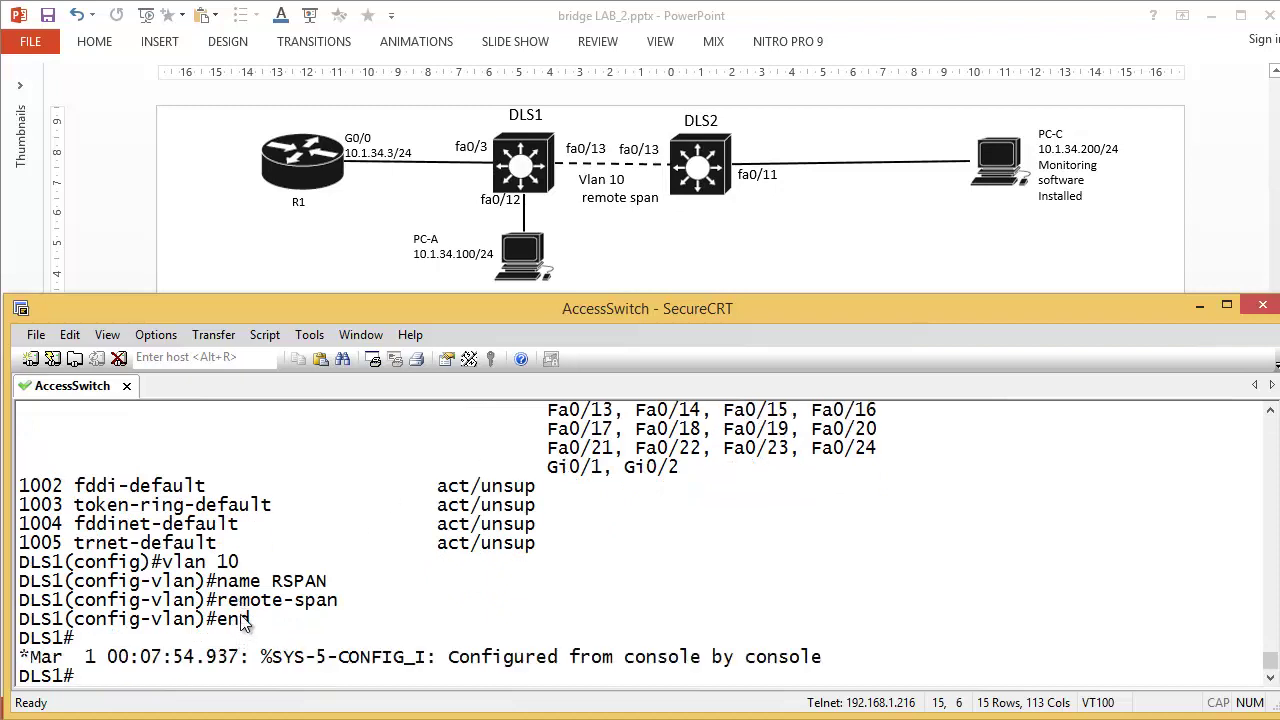
Switch to the DLS2 session (x3) and list its VLANs with 'do show vlan brief'
{"action": "key", "text": "ctrl+shift+6"}
{"action": "type", "text": "x"}
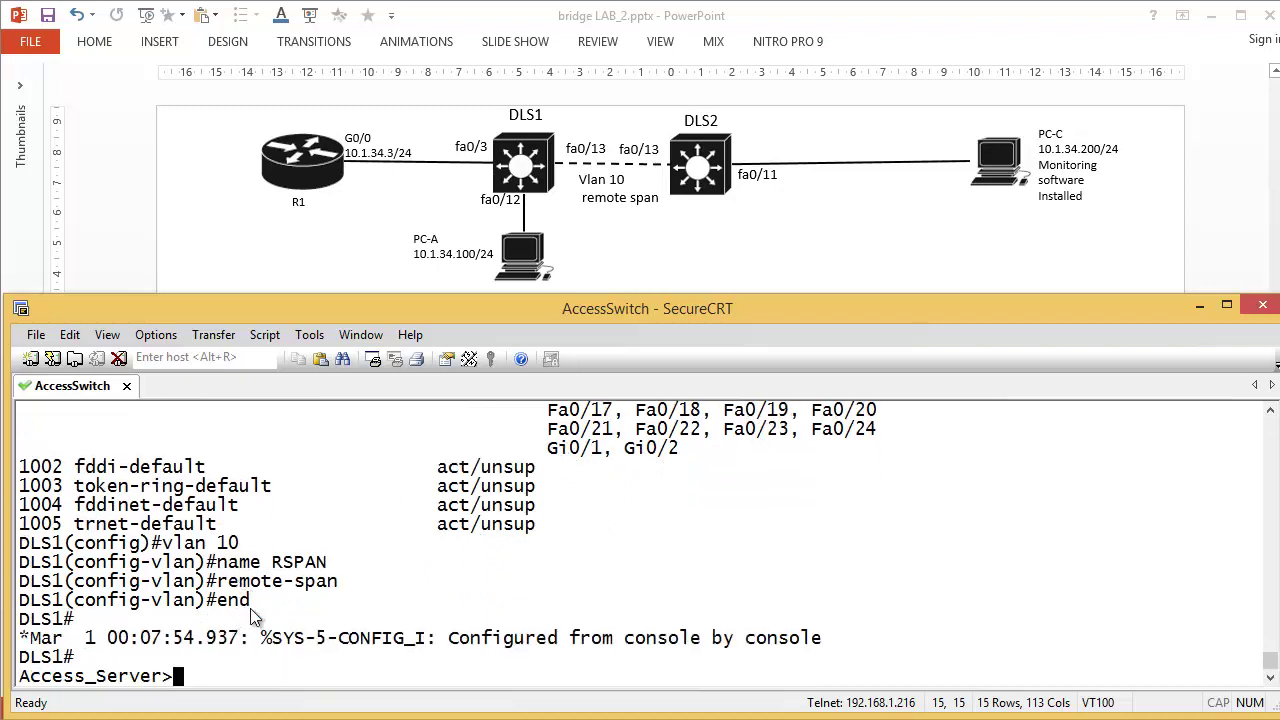
{"action": "type", "text": "3"}
{"action": "key", "text": "Return"}
{"action": "key", "text": "Return"}
{"action": "type", "text": "exit"}
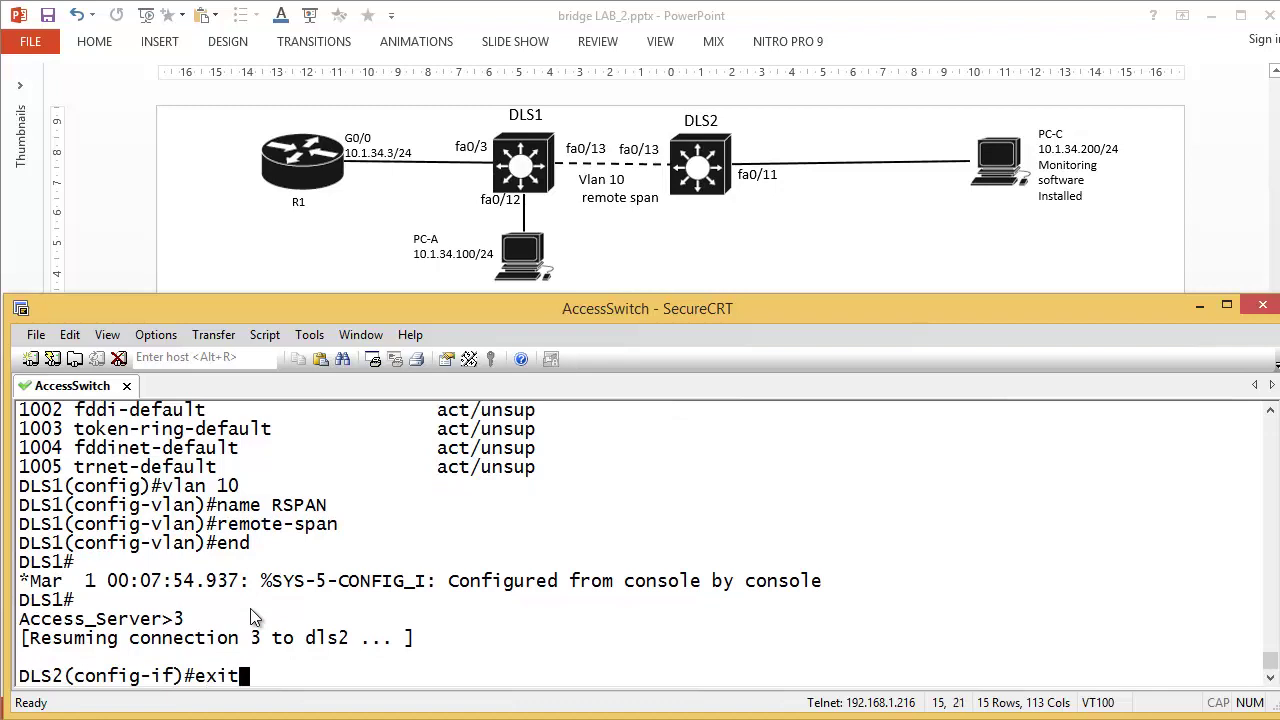
{"action": "key", "text": "Return"}
{"action": "type", "text": "vlan 1"}
{"action": "key", "text": "BackSpace"}
{"action": "key", "text": "BackSpace"}
{"action": "key", "text": "BackSpace"}
{"action": "key", "text": "BackSpace"}
{"action": "key", "text": "BackSpace"}
{"action": "key", "text": "BackSpace"}
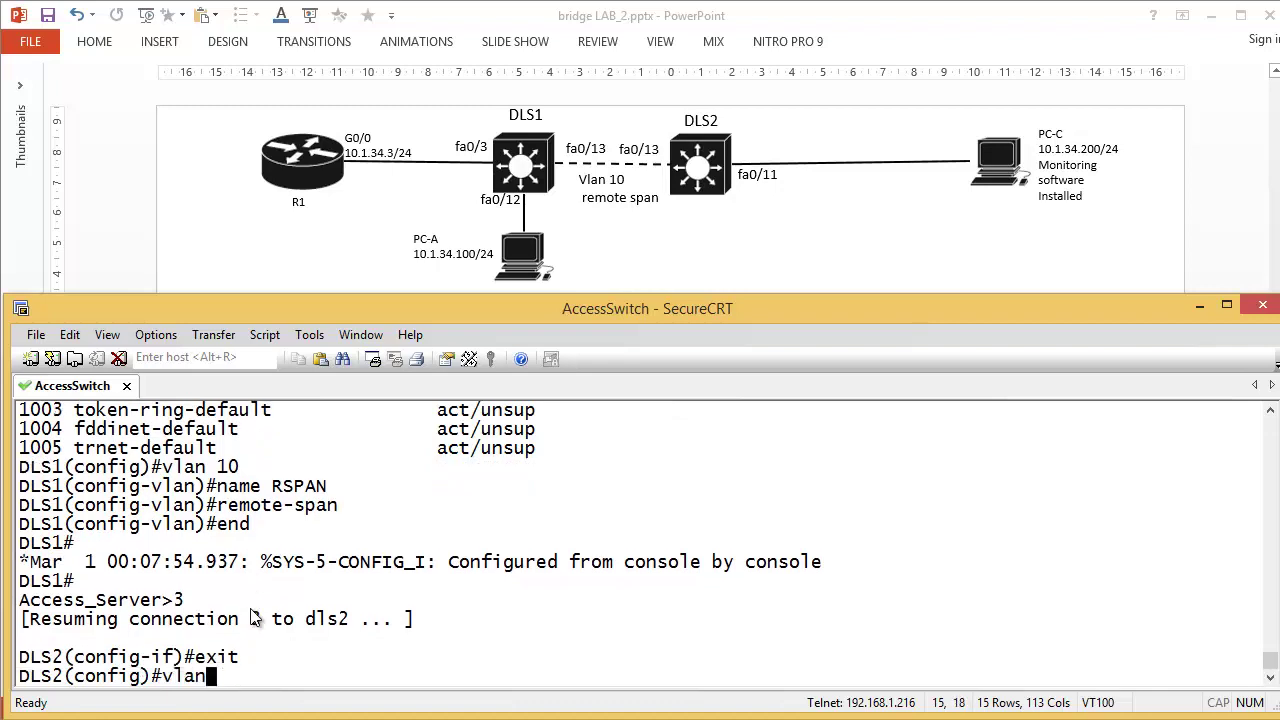
{"action": "type", "text": "show vlan brief"}
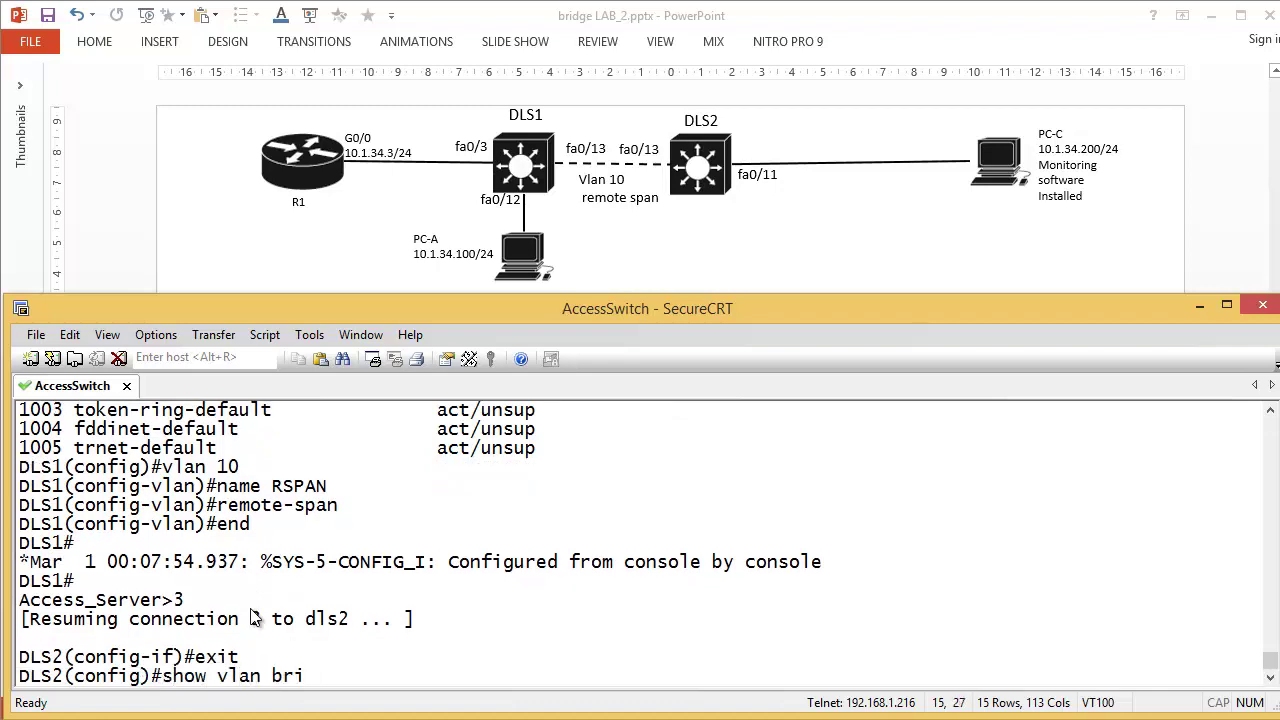
{"action": "key", "text": "Return"}
{"action": "type", "text": "do s"}
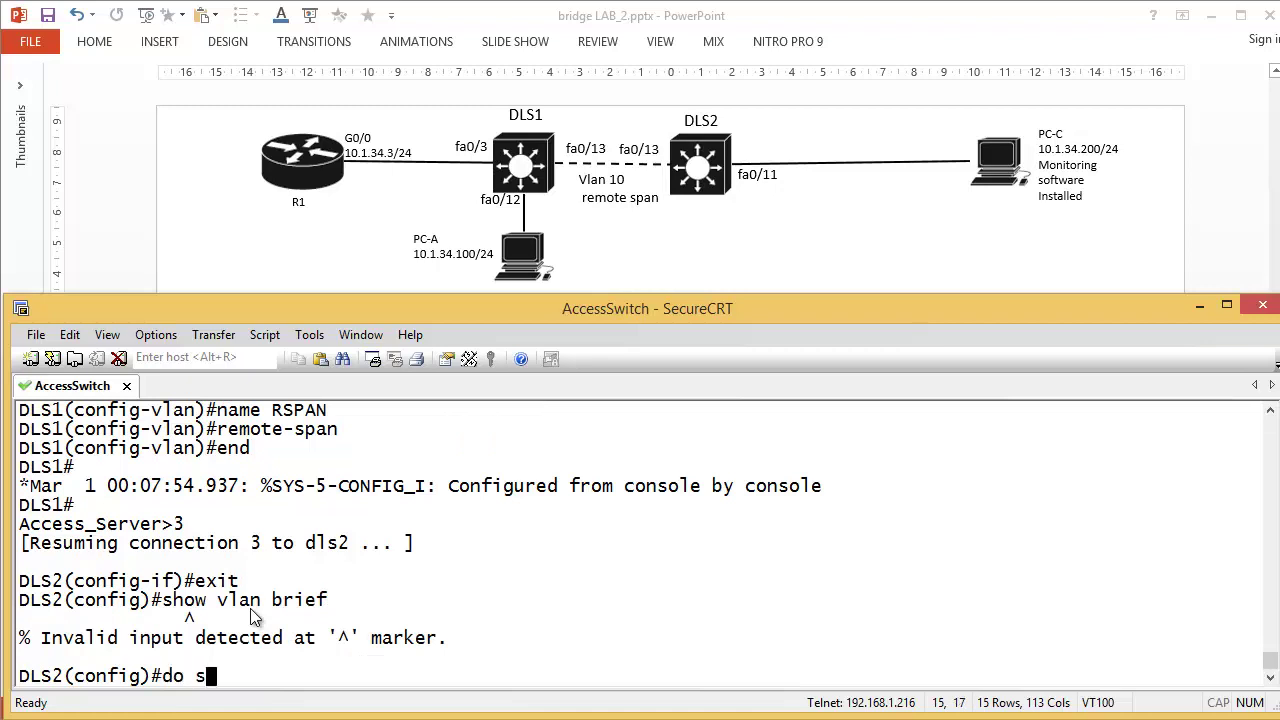
{"action": "type", "text": "how vlan brief"}
{"action": "key", "text": "Return"}
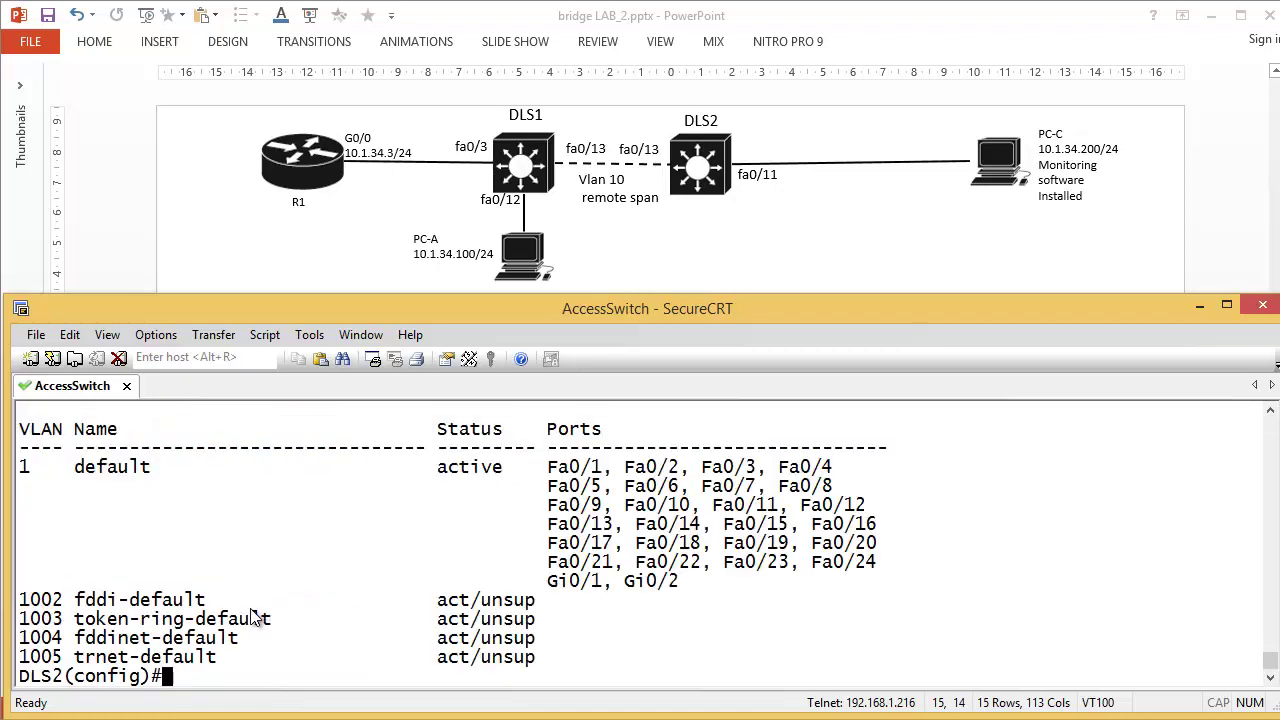
On DLS2, create VLAN 10 named RSPAN as a remote-span VLAN, then end configuration
{"action": "type", "text": "vlan 10"}
{"action": "key", "text": "Return"}
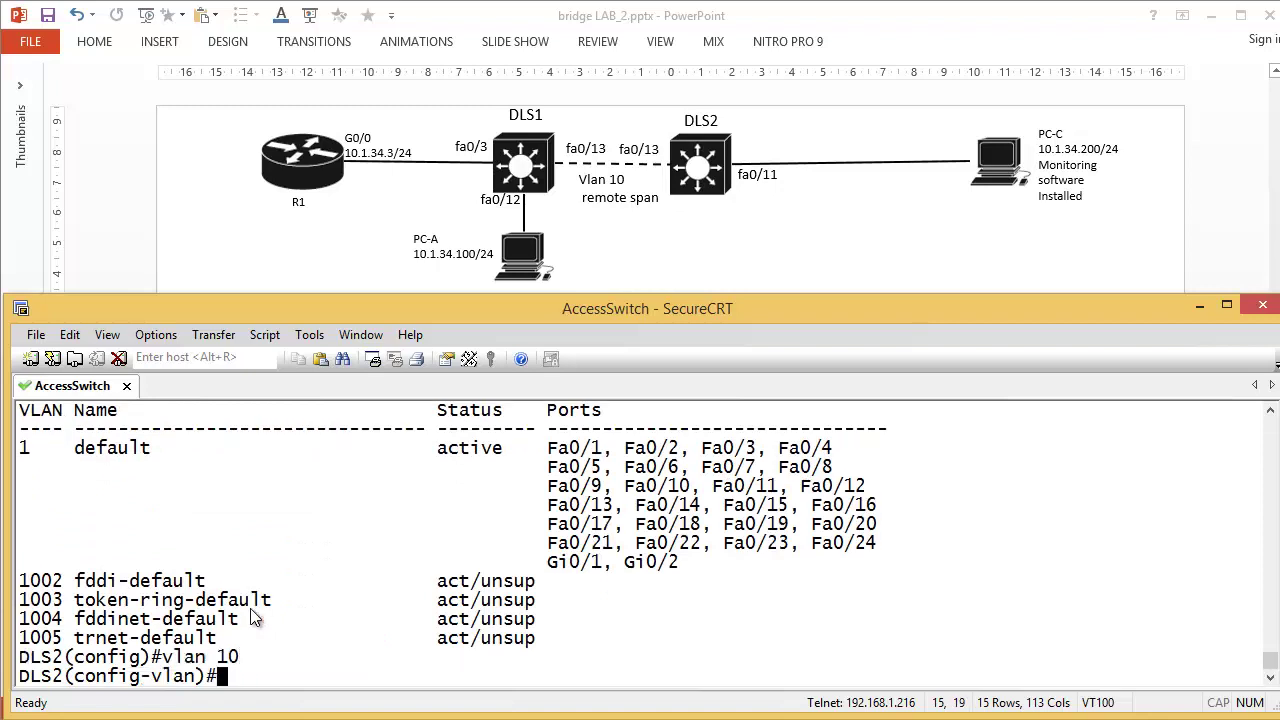
{"action": "type", "text": "name RSPAN"}
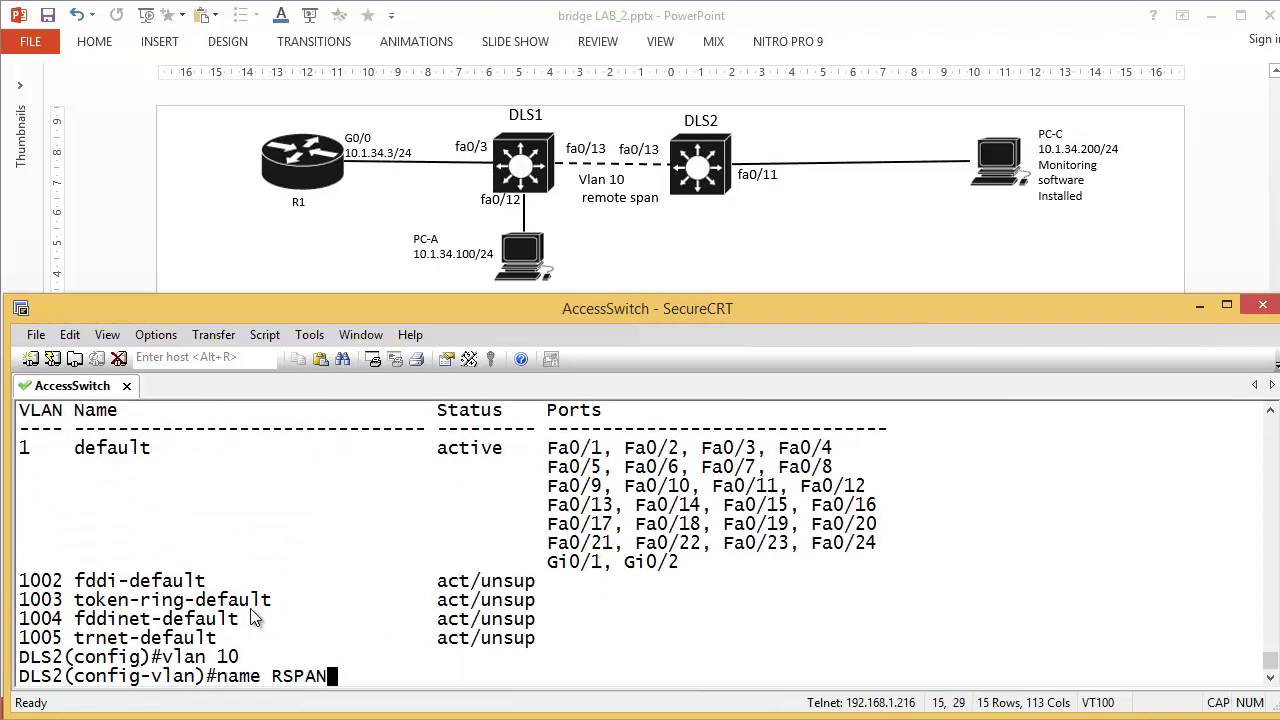
{"action": "key", "text": "Return"}
{"action": "type", "text": "r"}
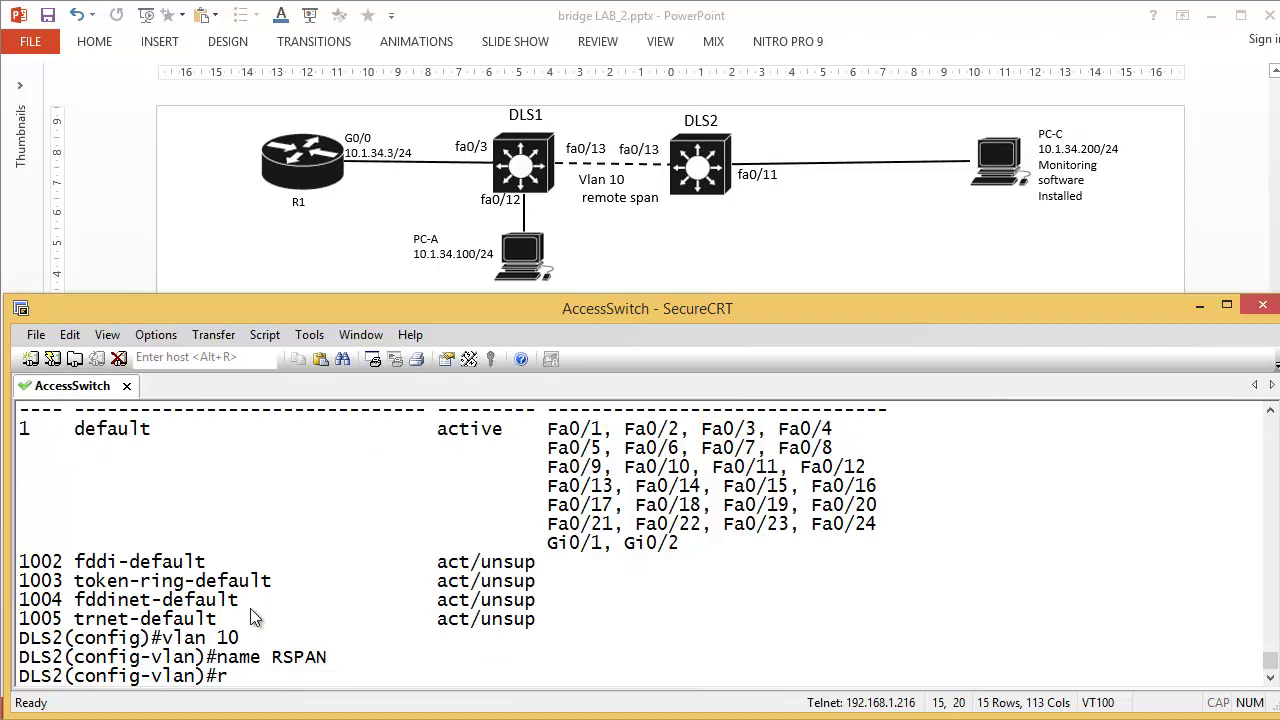
{"action": "type", "text": "emote-span"}
{"action": "key", "text": "Return"}
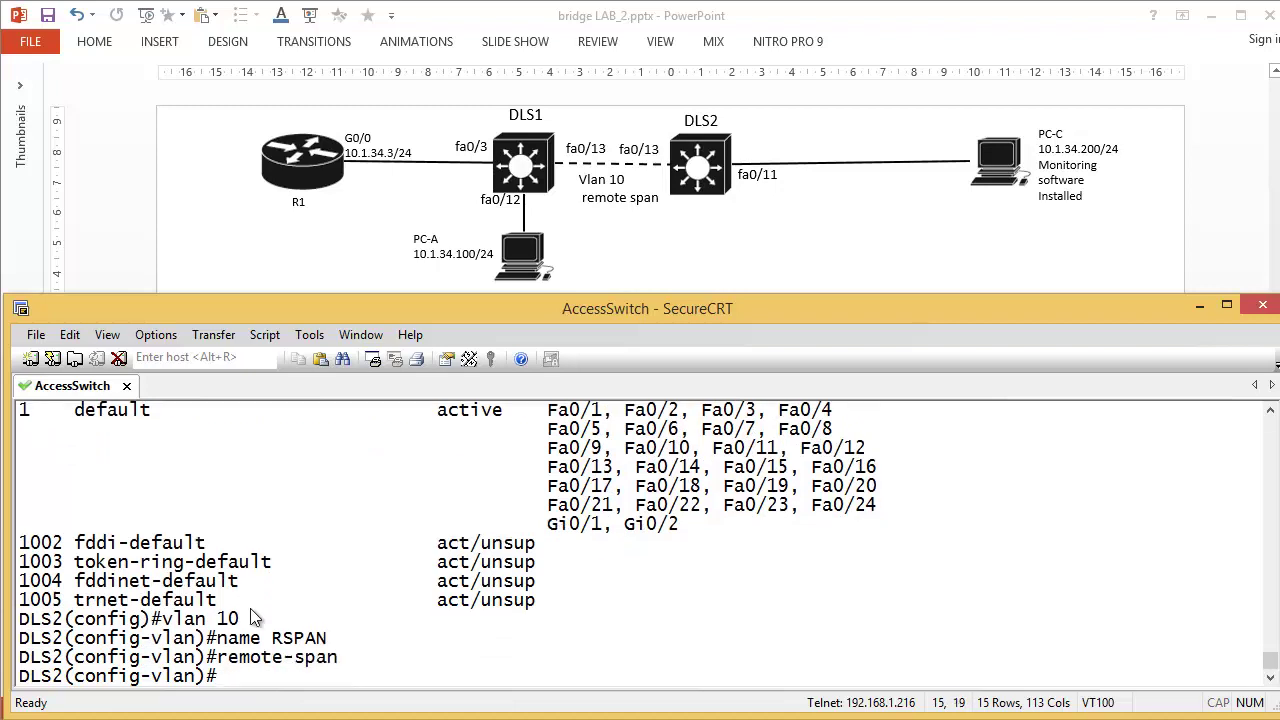
{"action": "type", "text": "end"}
{"action": "key", "text": "Return"}
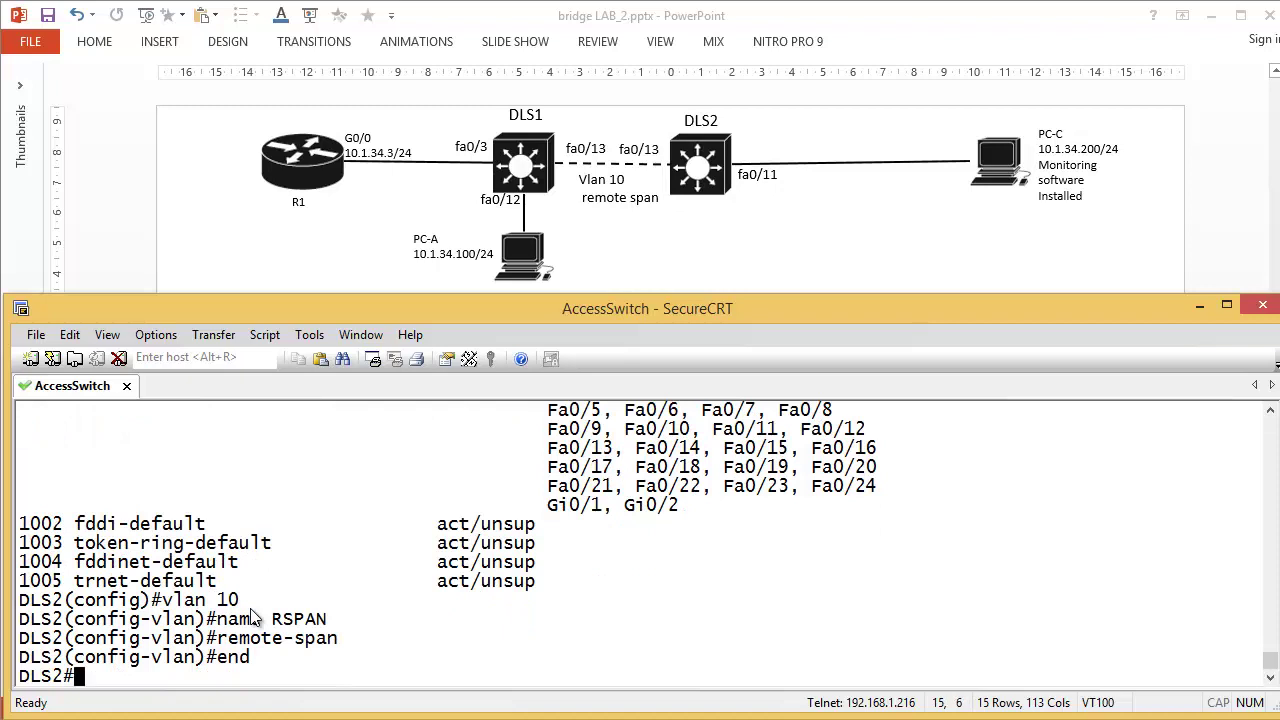
Suspend DLS2 and resume the DLS1 session (x2)
{"action": "key", "text": "ctrl+shift+6"}
{"action": "type", "text": "x"}
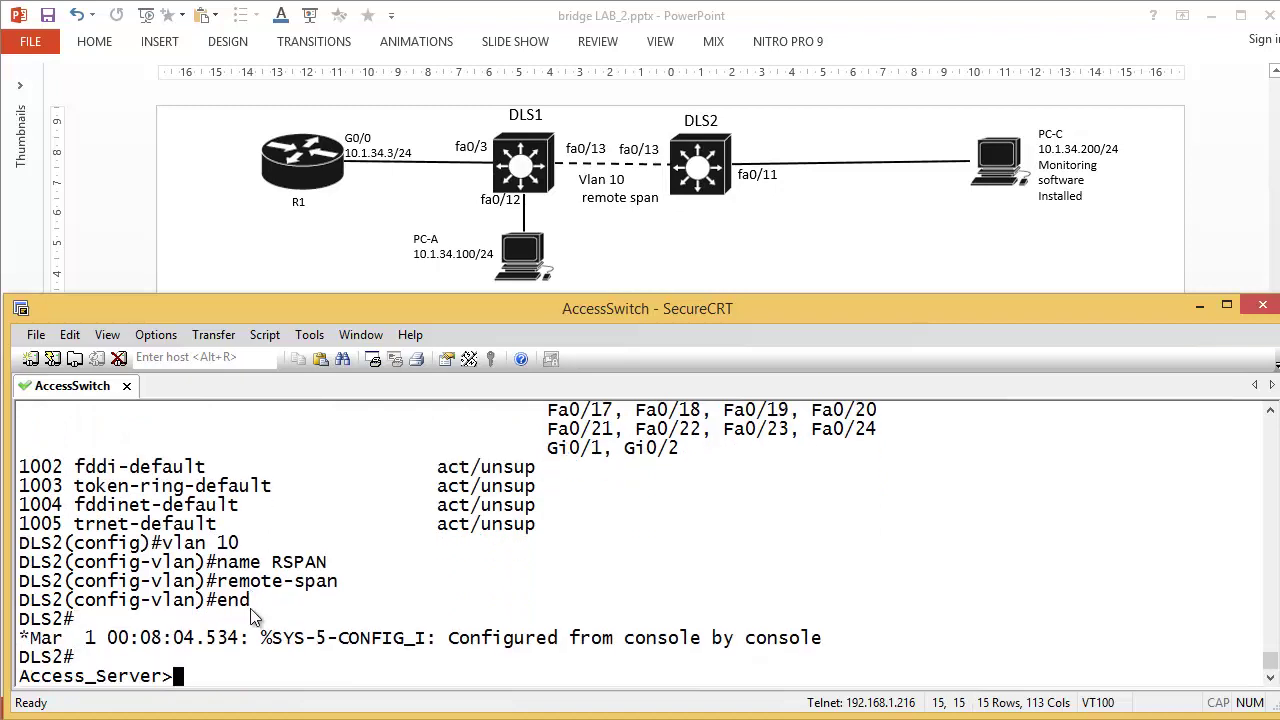
{"action": "type", "text": "2"}
{"action": "key", "text": "Return"}
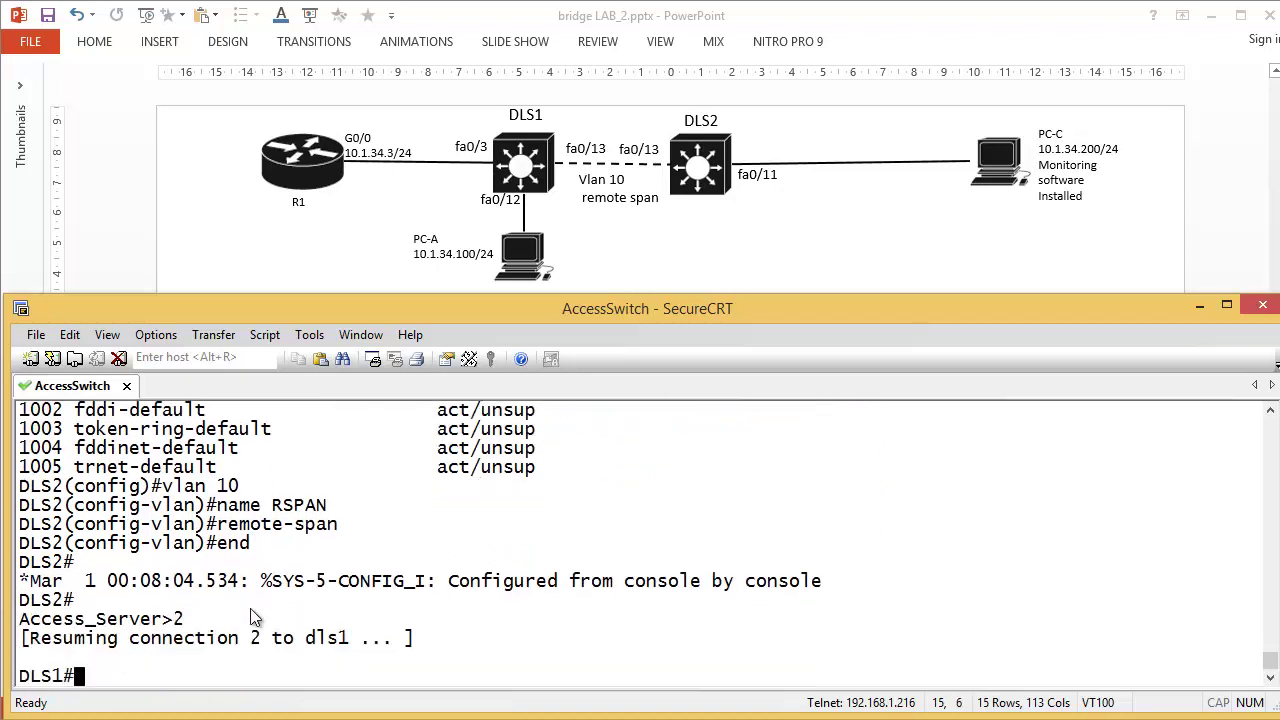
In conf t on DLS1, set monitor session 1 source interfaces fa0/3 and fa0/12
{"action": "type", "text": "no"}
{"action": "key", "text": "BackSpace"}
{"action": "key", "text": "BackSpace"}
{"action": "type", "text": "conf t"}
{"action": "key", "text": "Return"}
{"action": "type", "text": "m"}
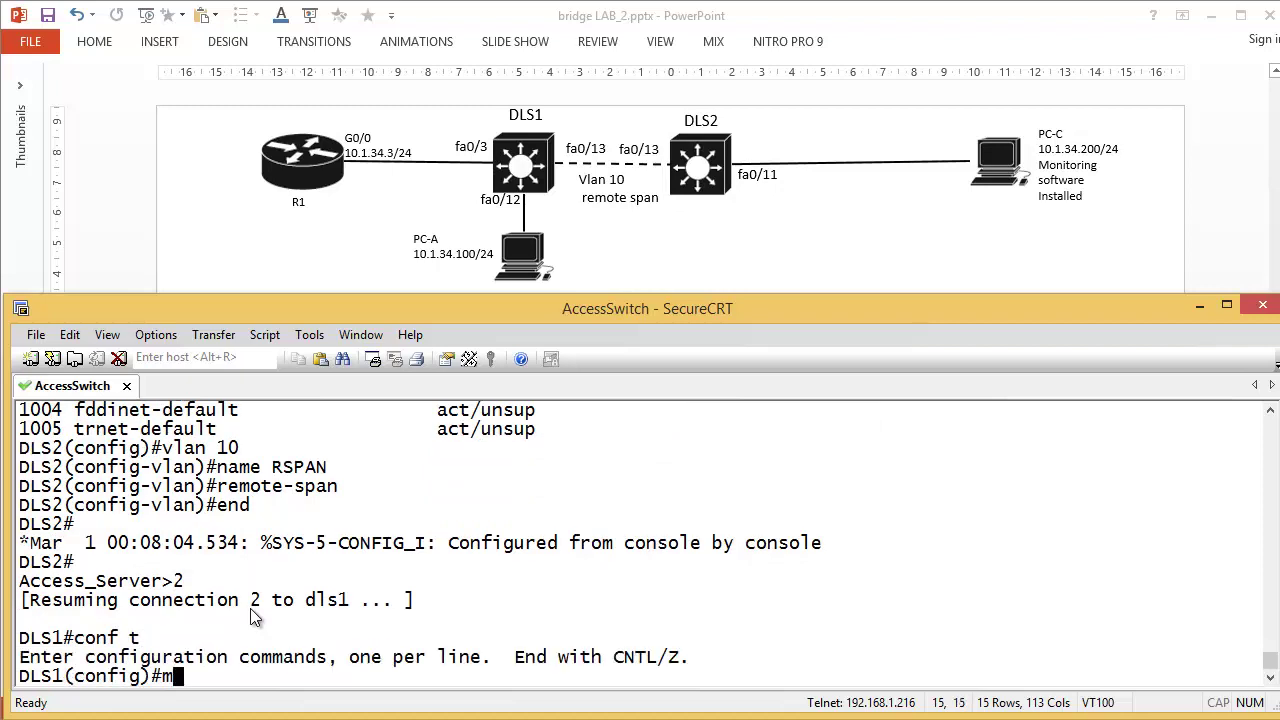
{"action": "type", "text": "onitor"}
{"action": "key", "text": "Tab"}
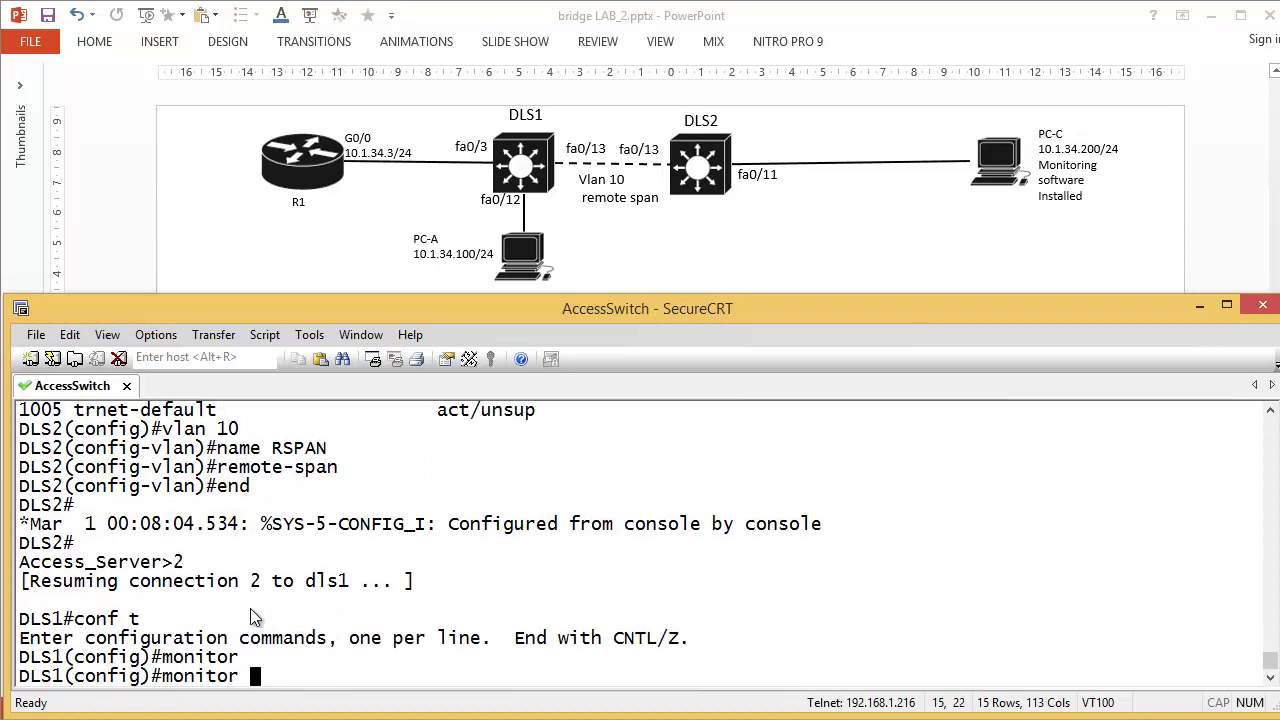
{"action": "type", "text": "ses"}
{"action": "key", "text": "Tab"}
{"action": "type", "text": "1 "}
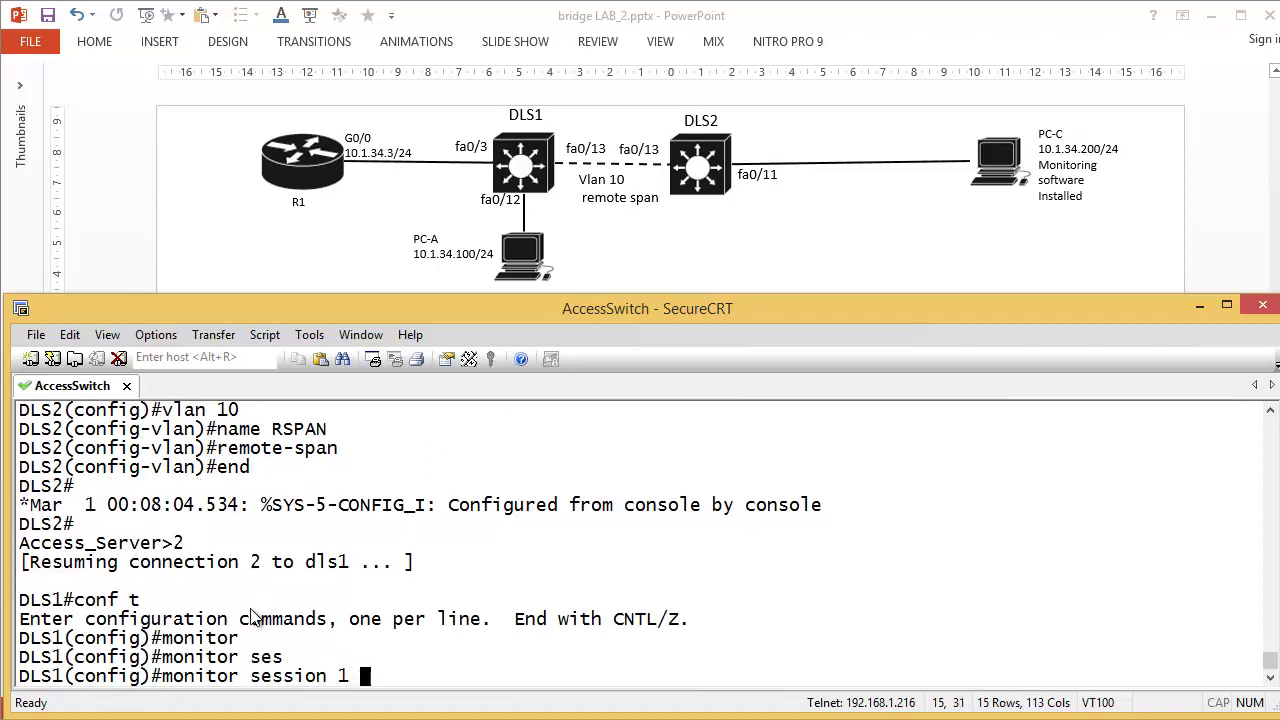
{"action": "type", "text": "inter"}
{"action": "key", "text": "Tab"}
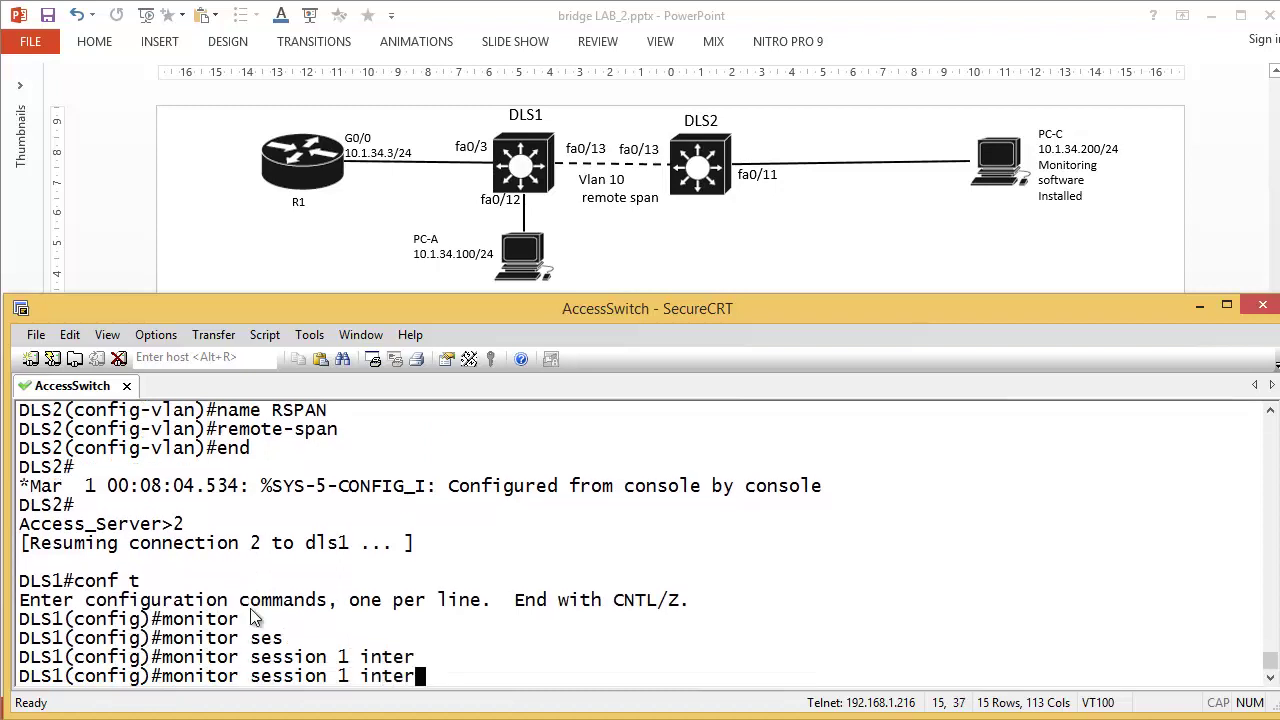
{"action": "type", "text": "f"}
{"action": "key", "text": "BackSpace"}
{"action": "key", "text": "BackSpace"}
{"action": "key", "text": "BackSpace"}
{"action": "key", "text": "BackSpace"}
{"action": "key", "text": "BackSpace"}
{"action": "key", "text": "BackSpace"}
{"action": "type", "text": "sou"}
{"action": "key", "text": "Tab"}
{"action": "type", "text": "interface"}
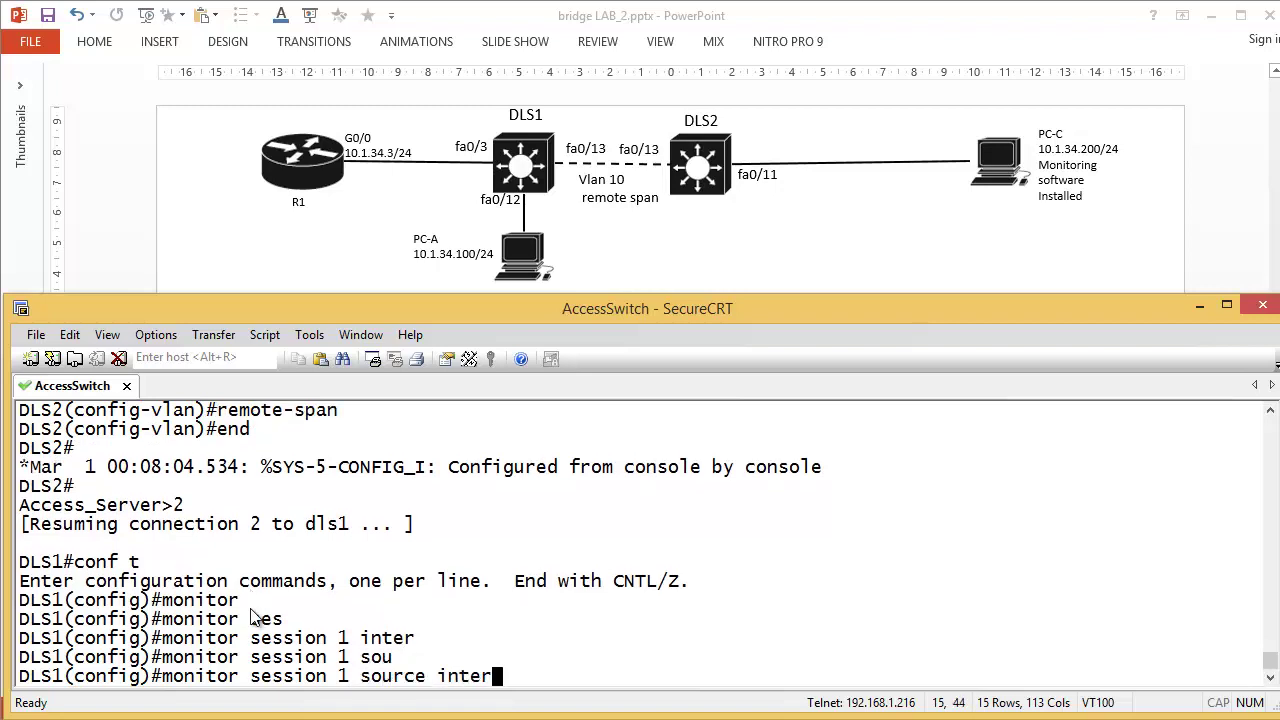
{"action": "type", "text": " fa0/3"}
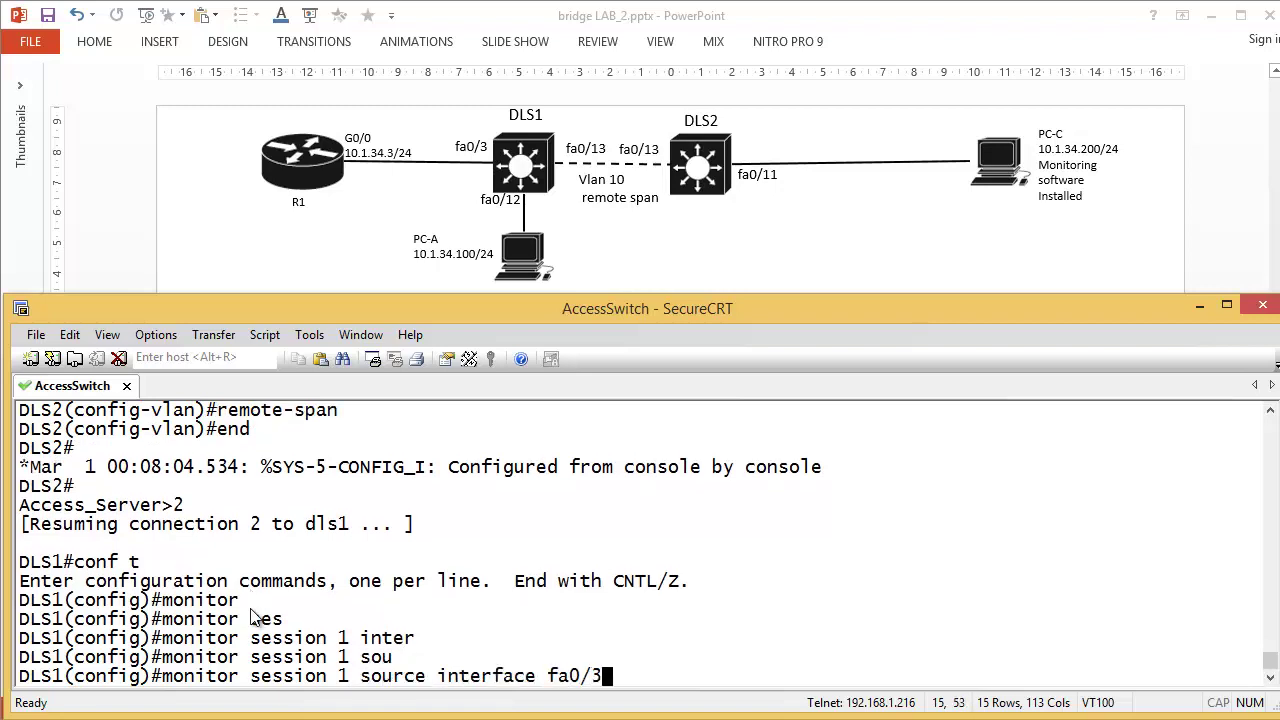
{"action": "type", "text": " , fa0/12"}
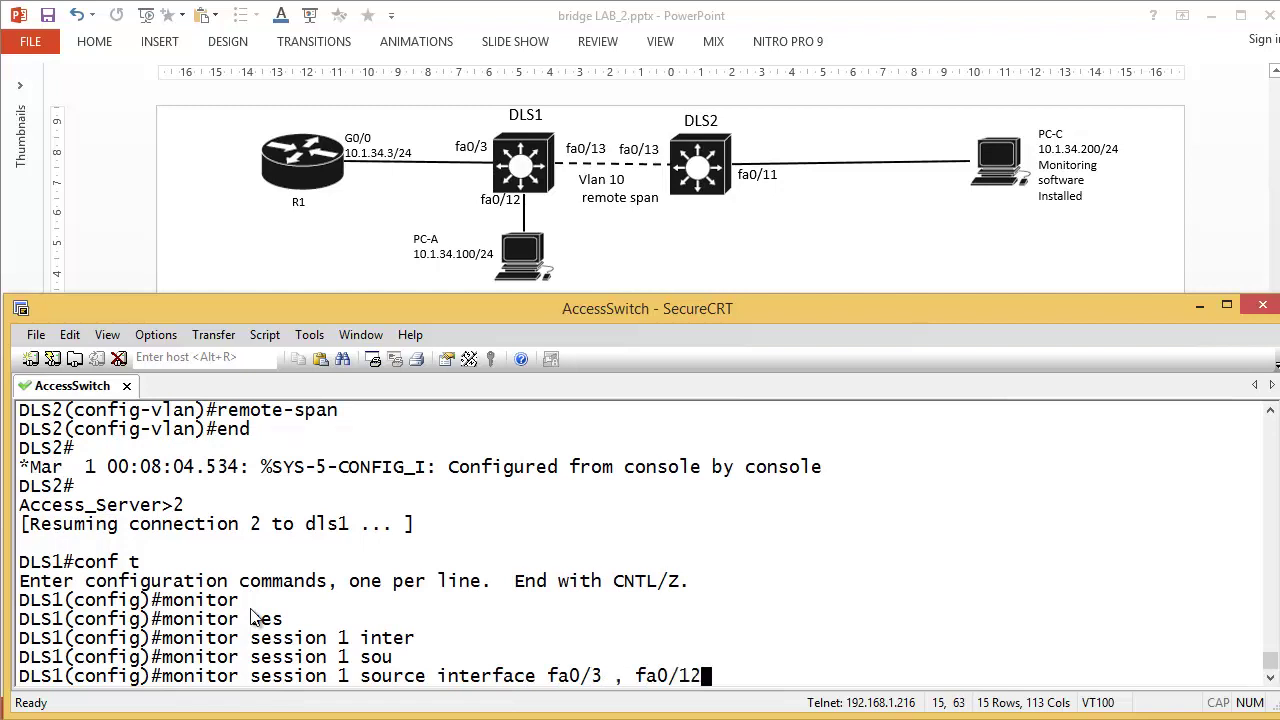
{"action": "key", "text": "Return"}
Set monitor session 1 destination to remote VLAN 10, then resume the DLS2 session (x3)
{"action": "type", "text": "monitor"}
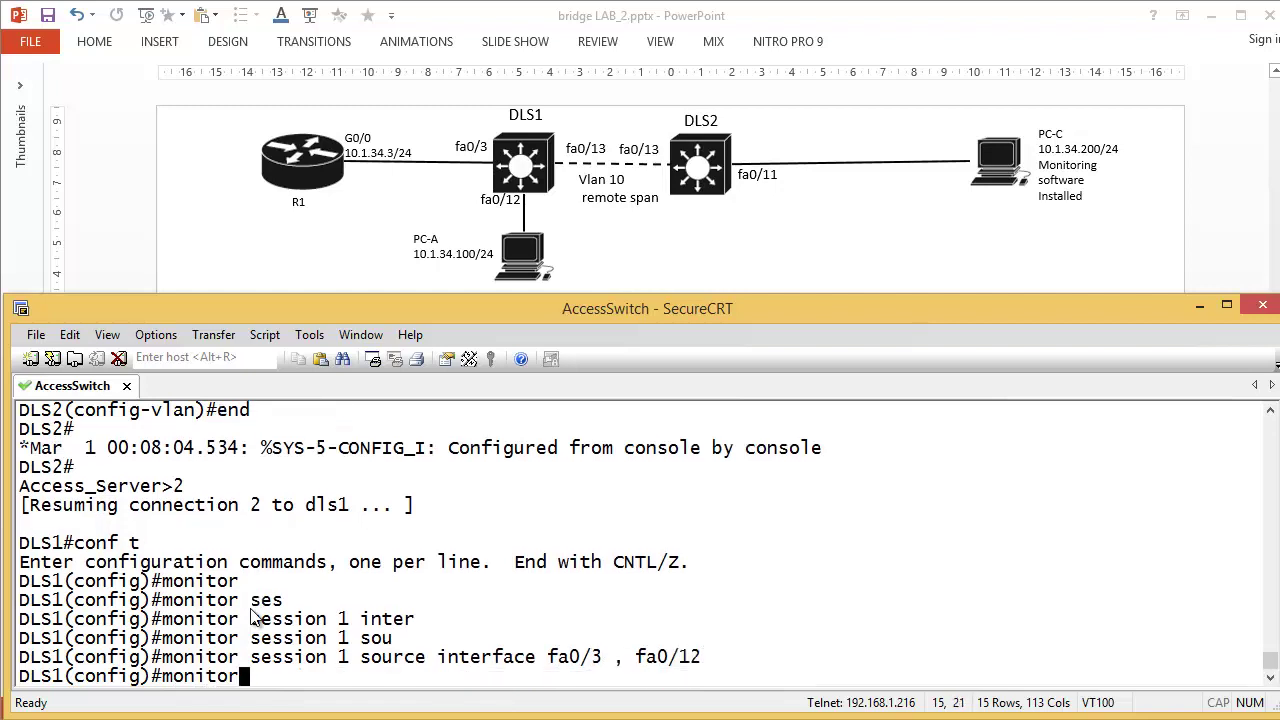
{"action": "type", "text": " session 1 "}
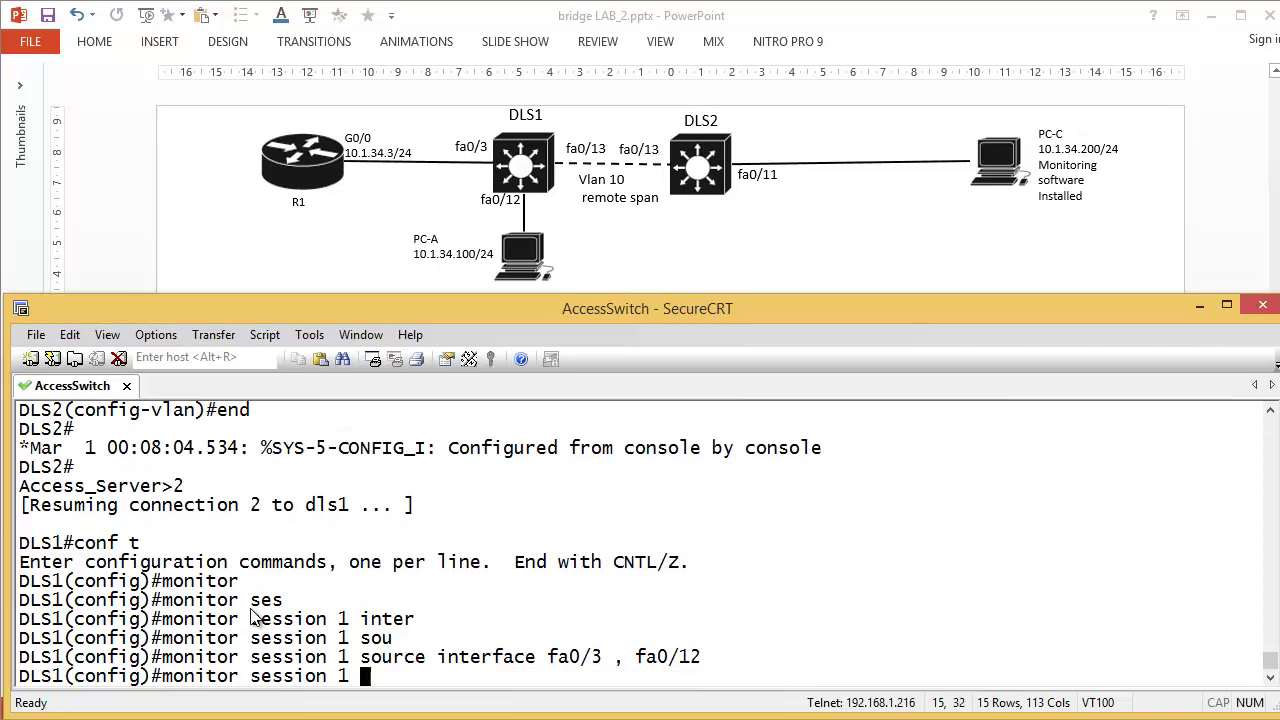
{"action": "type", "text": "destic"}
{"action": "type", "text": "nation "}
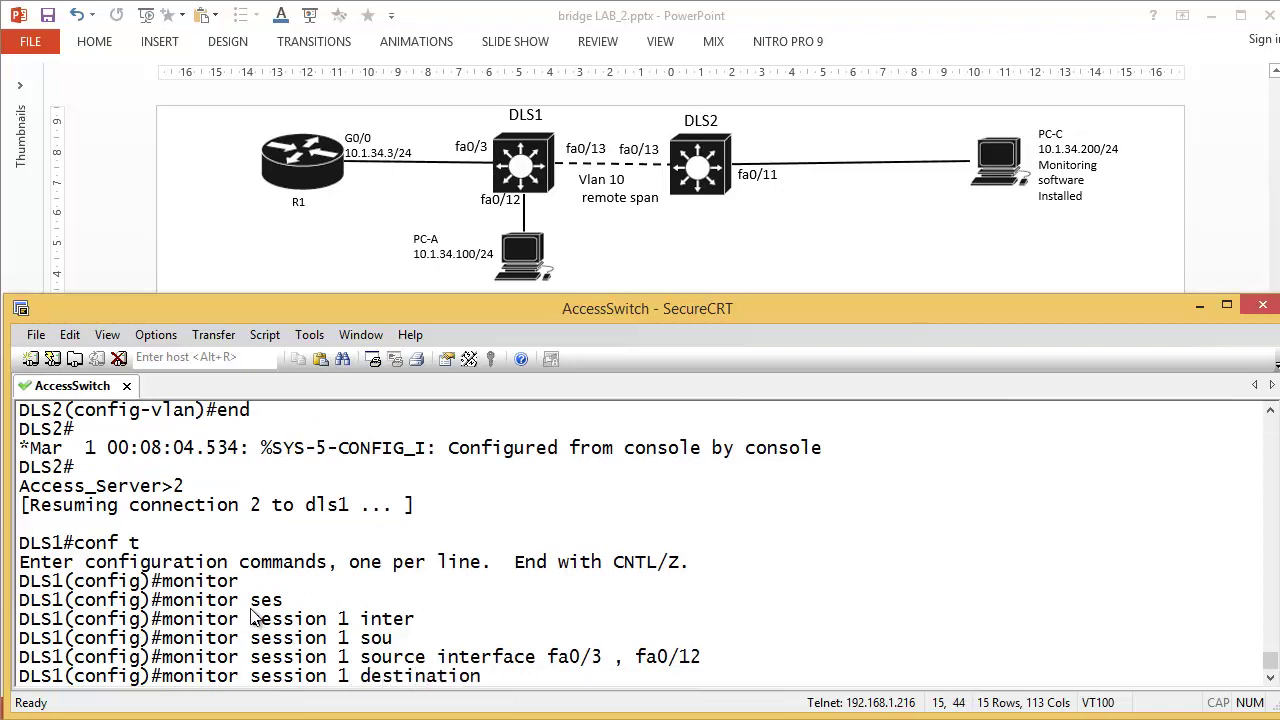
{"action": "type", "text": "emtoe"}
{"action": "key", "text": "BackSpace"}
{"action": "key", "text": "BackSpace"}
{"action": "key", "text": "BackSpace"}
{"action": "type", "text": "ote vlan 10"}
{"action": "key", "text": "Return"}
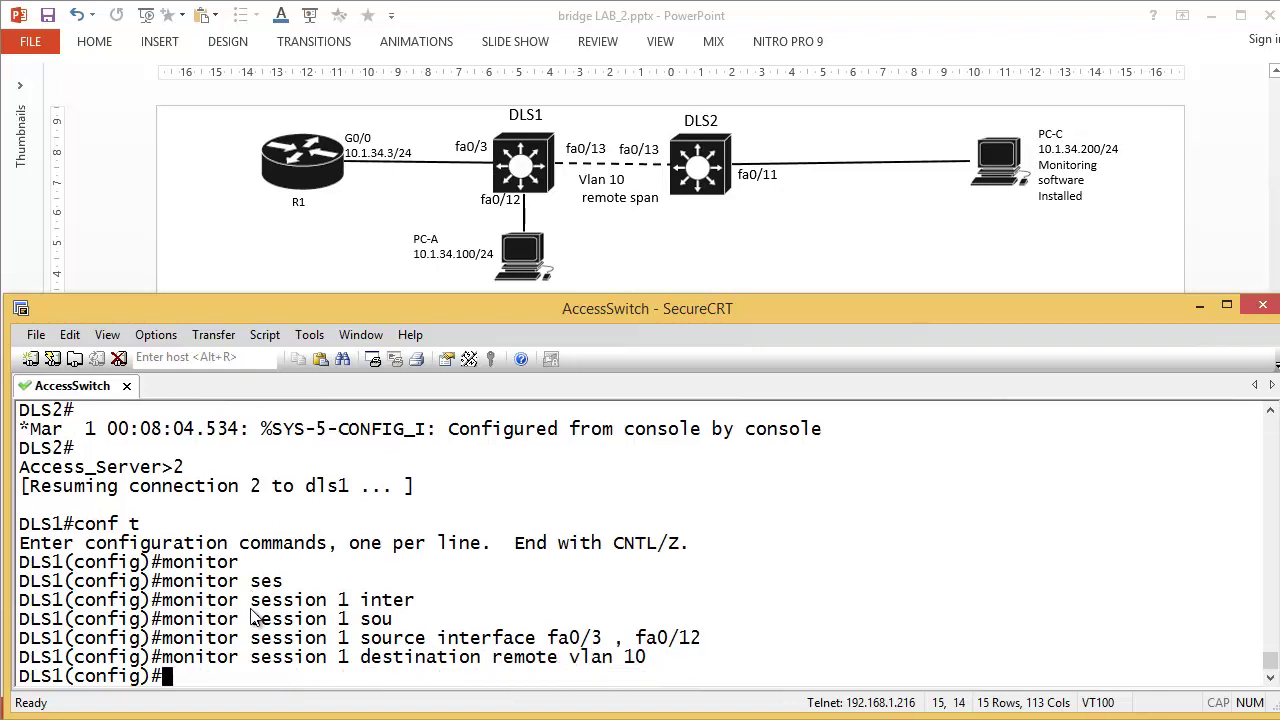
{"action": "key", "text": "ctrl+shift+6"}
{"action": "type", "text": "x"}
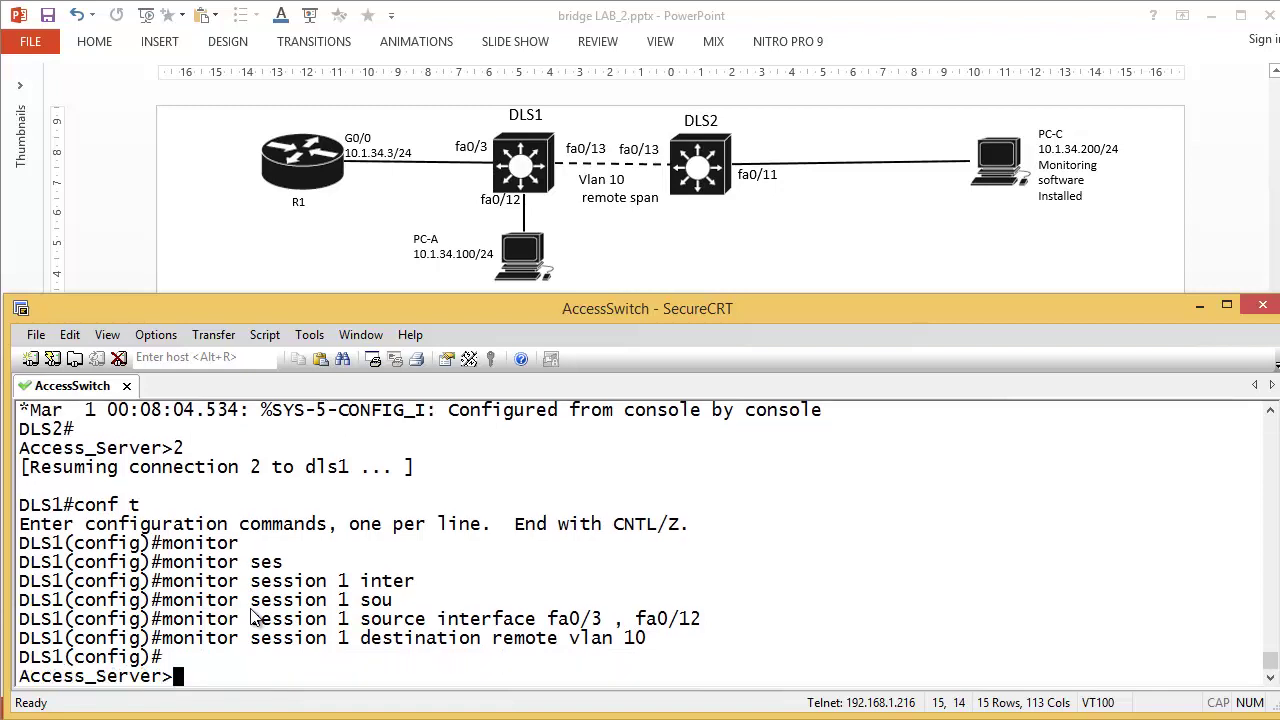
{"action": "type", "text": "3"}
{"action": "key", "text": "Return"}
On DLS2, set monitor session 1 source remote VLAN 10 and destination interface fa0/11
{"action": "type", "text": "co"}
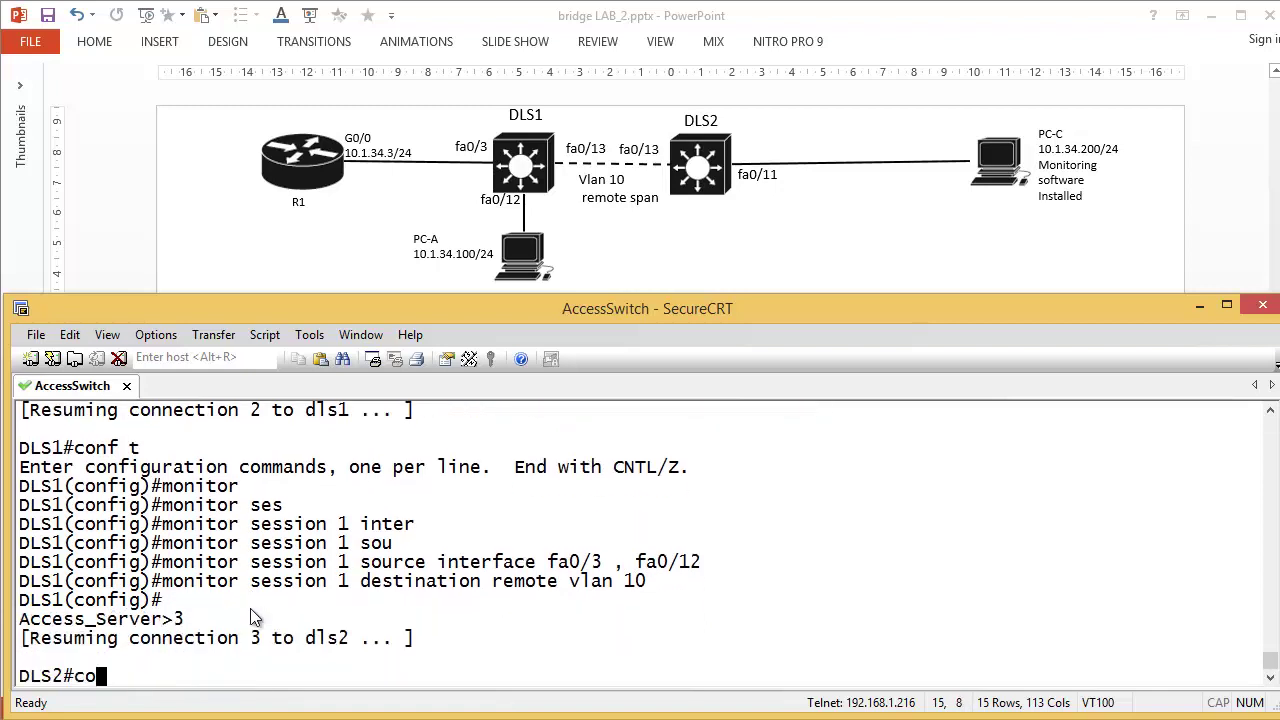
{"action": "type", "text": "nf t"}
{"action": "key", "text": "Return"}
{"action": "type", "text": "monitor "}
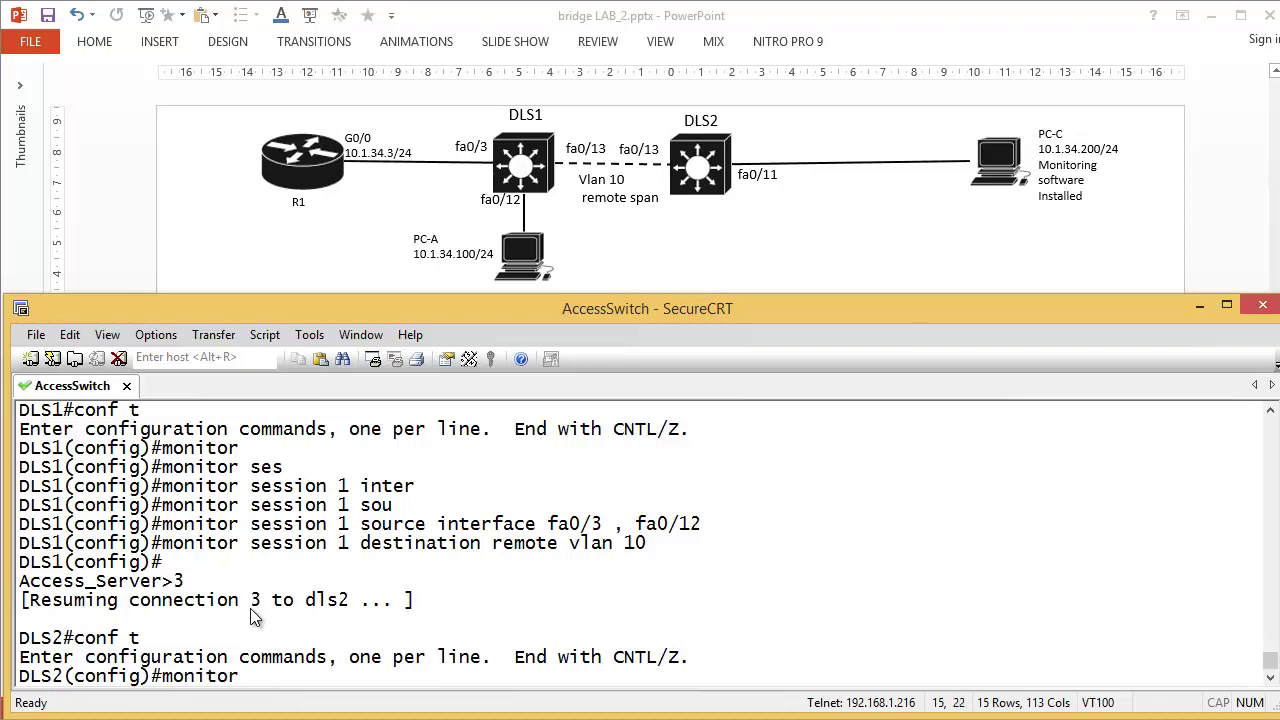
{"action": "type", "text": "session 1"}
{"action": "type", "text": " source "}
{"action": "type", "text": "remote vl"}
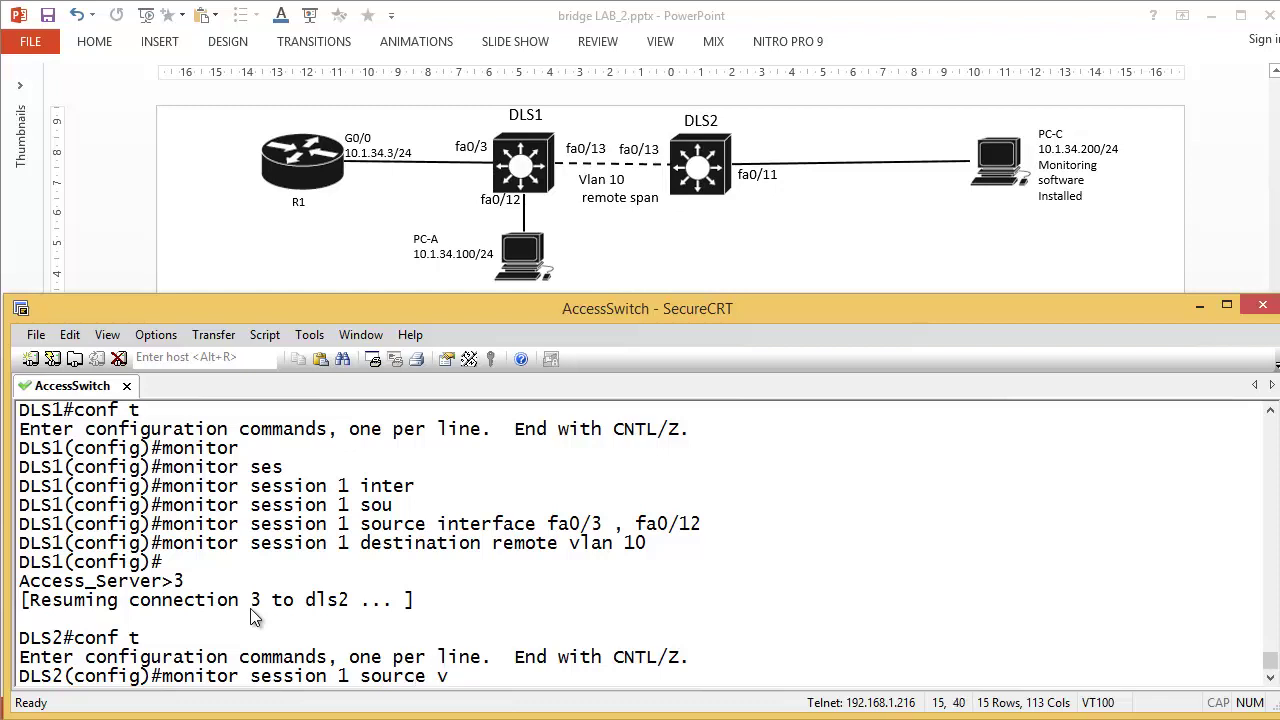
{"action": "type", "text": "an 10"}
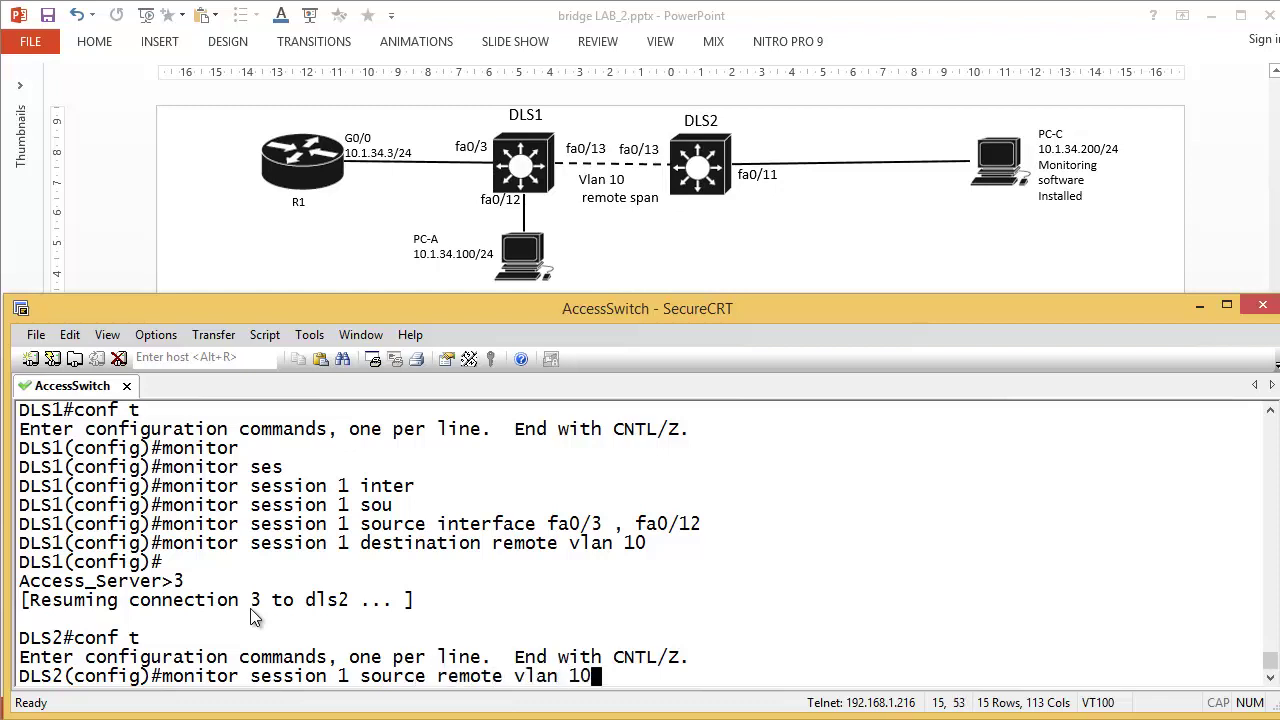
{"action": "key", "text": "Return"}
{"action": "type", "text": "mon"}
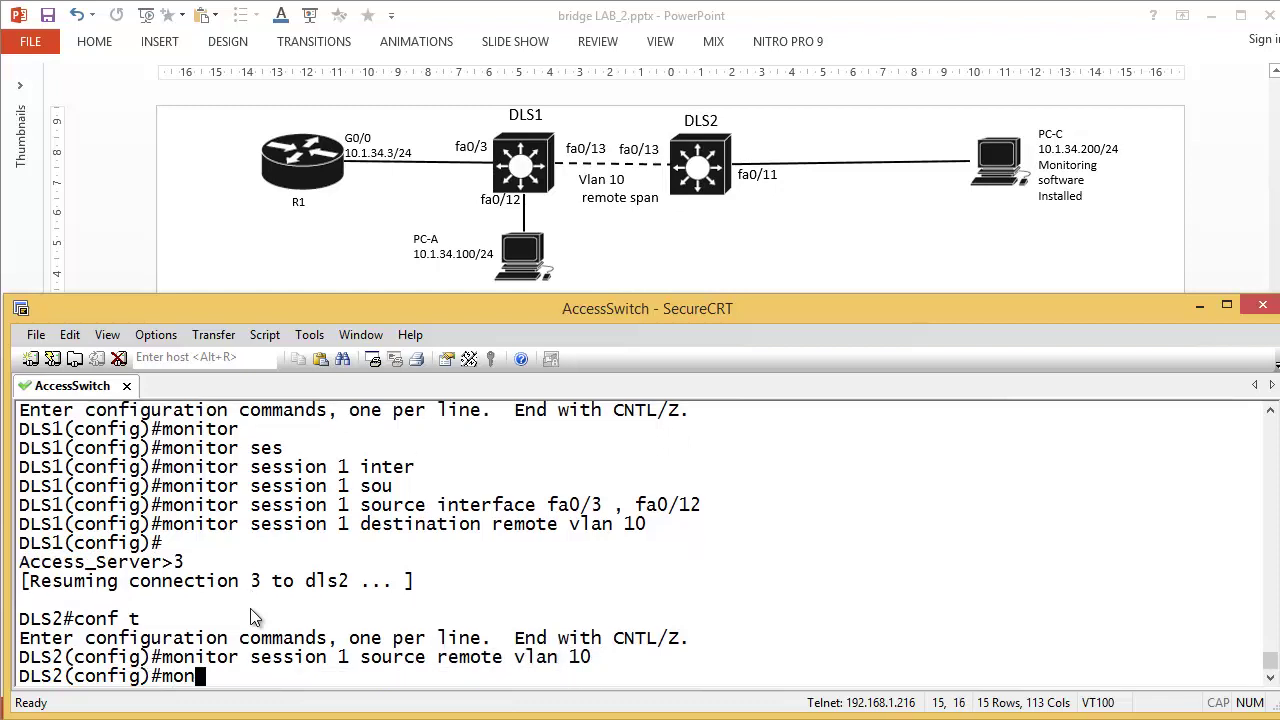
{"action": "type", "text": "itor se"}
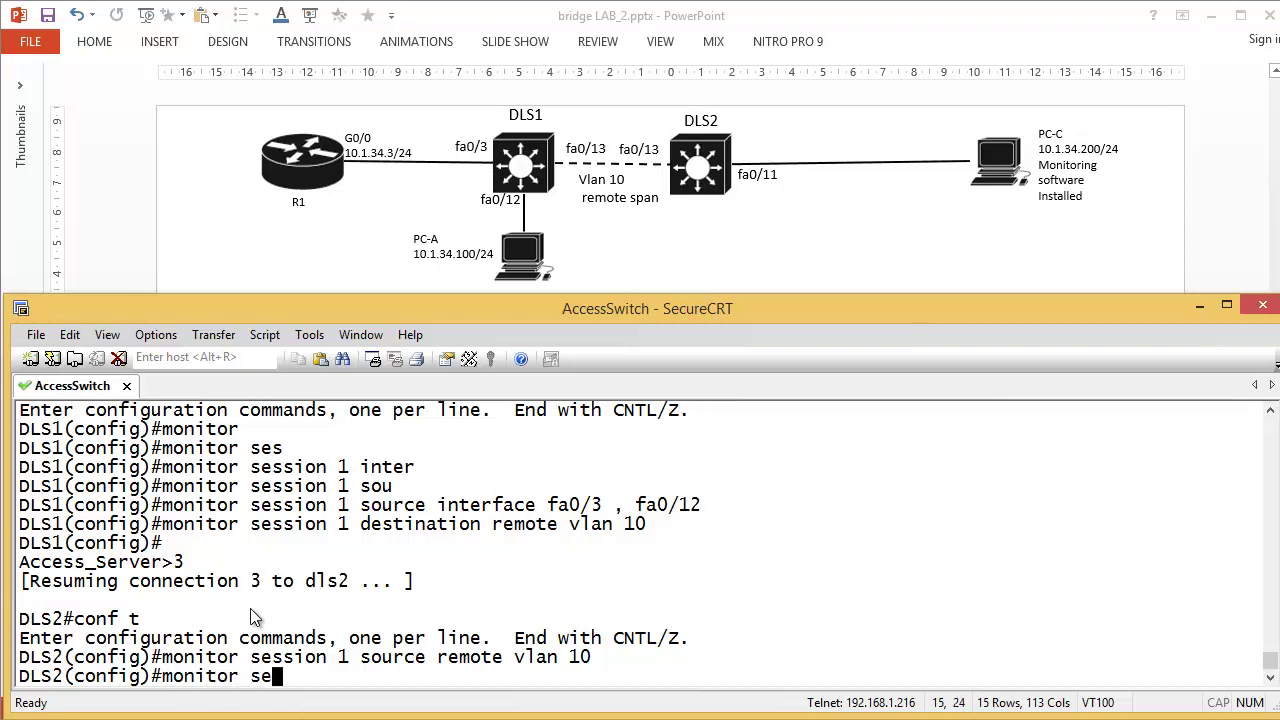
{"action": "type", "text": "ssion 1 d"}
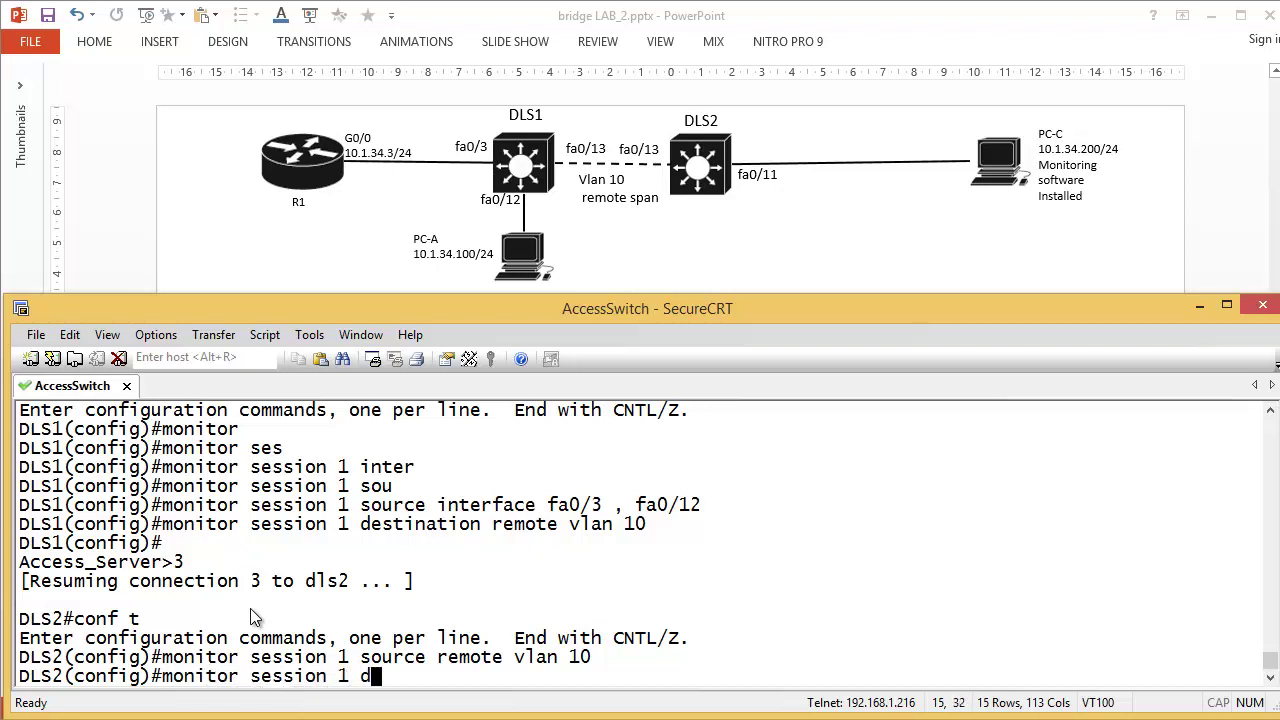
{"action": "type", "text": "estination "}
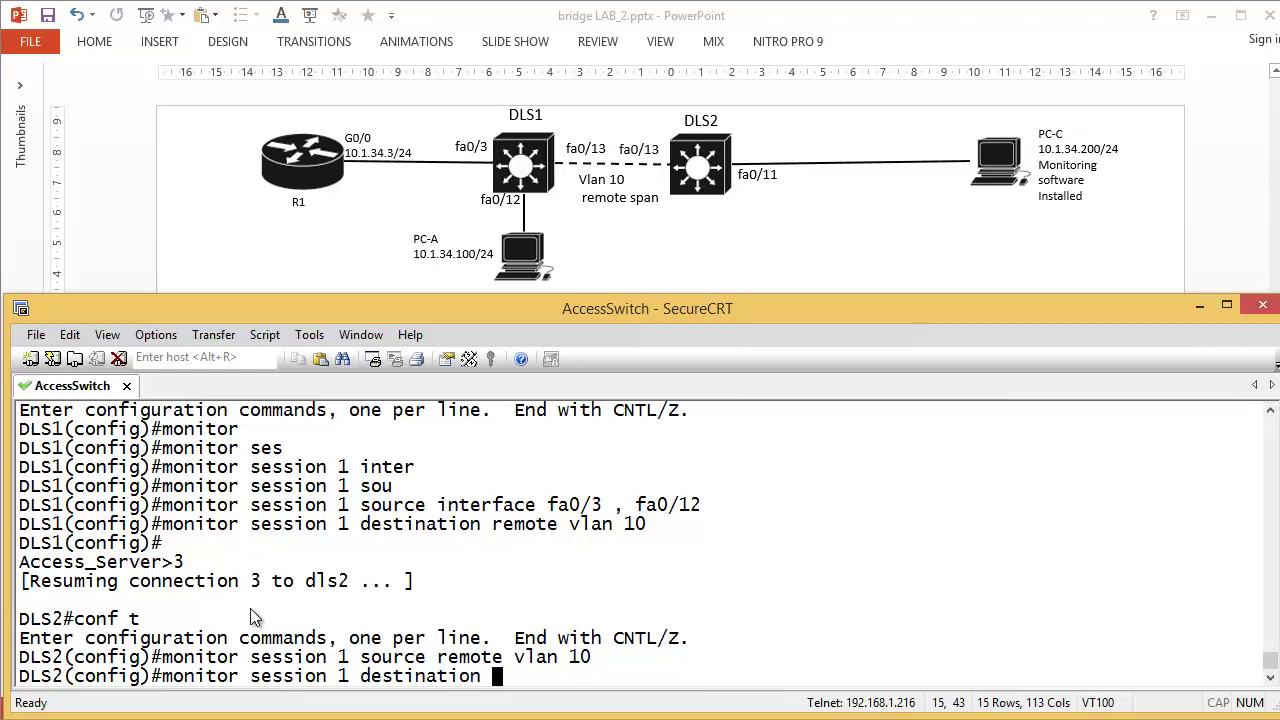
{"action": "type", "text": "interface "}
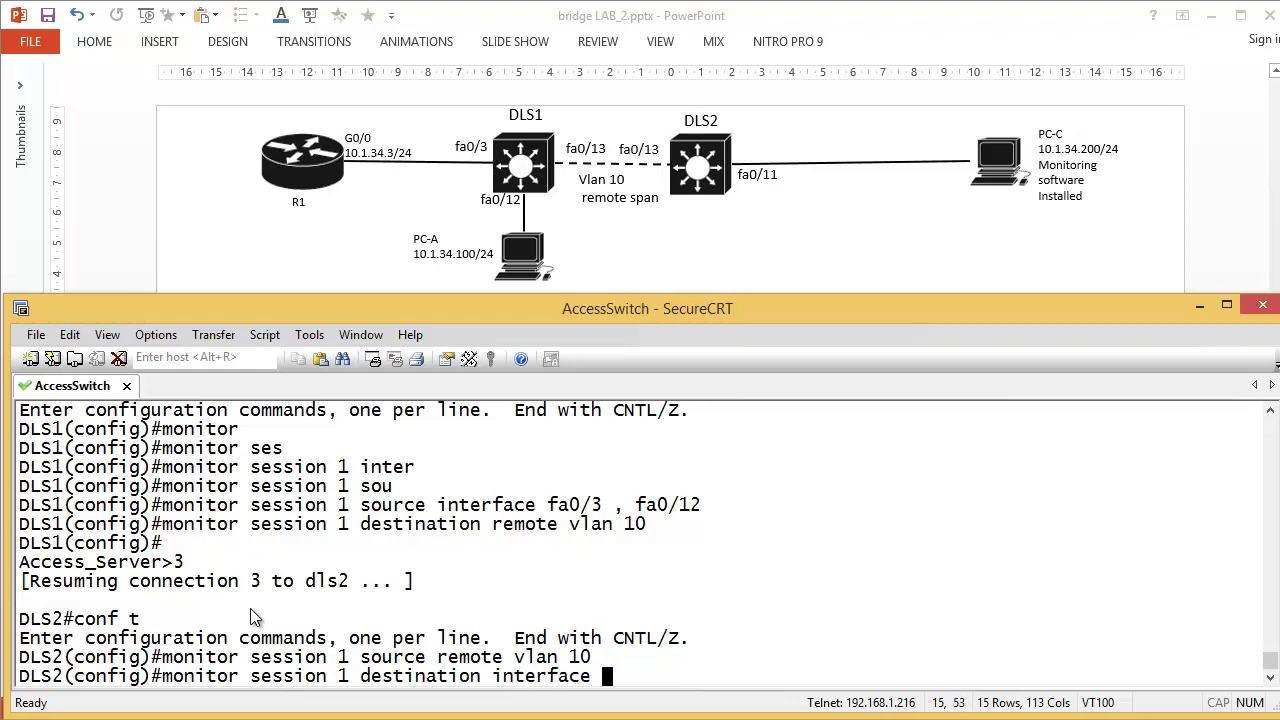
{"action": "type", "text": "fa0/11"}
{"action": "key", "text": "Return"}
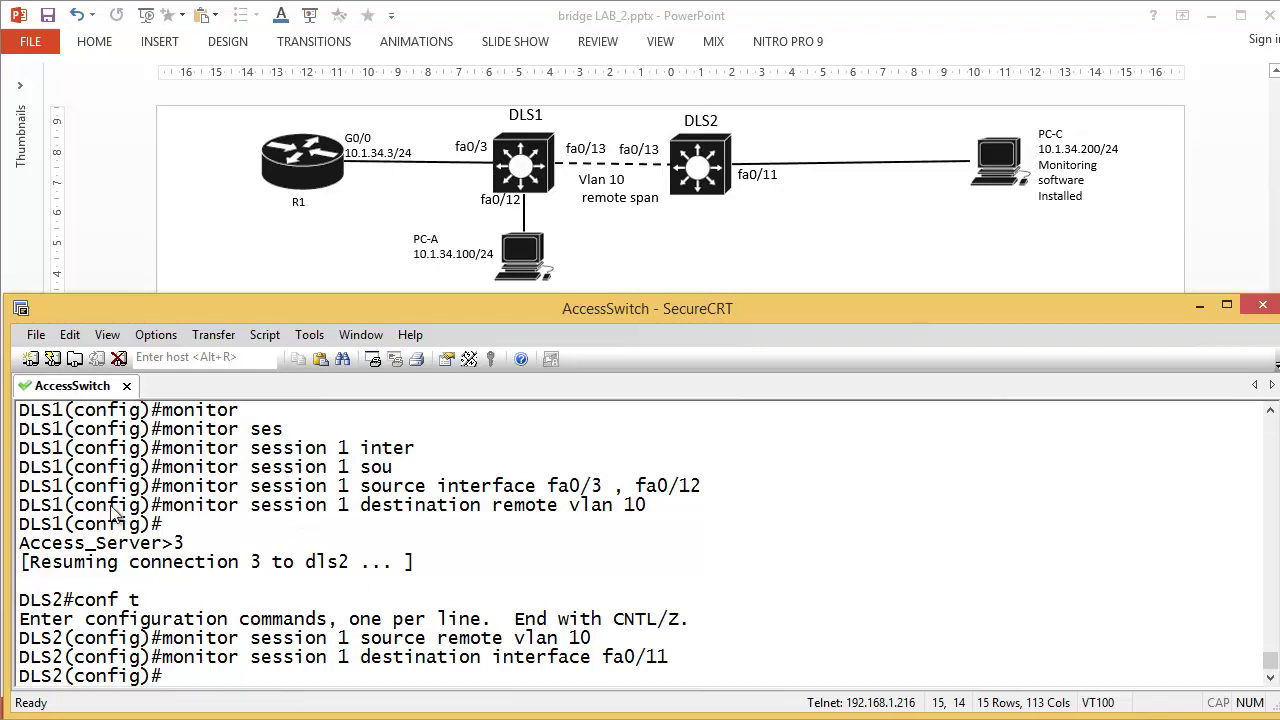
Highlight the four monitor session source and destination lines for DLS1 and DLS2
{"action": "left_click_drag", "start_coordinate": [704, 486], "coordinate": [18, 486]}
{"action": "left_click_drag", "start_coordinate": [660, 507], "coordinate": [63, 505]}
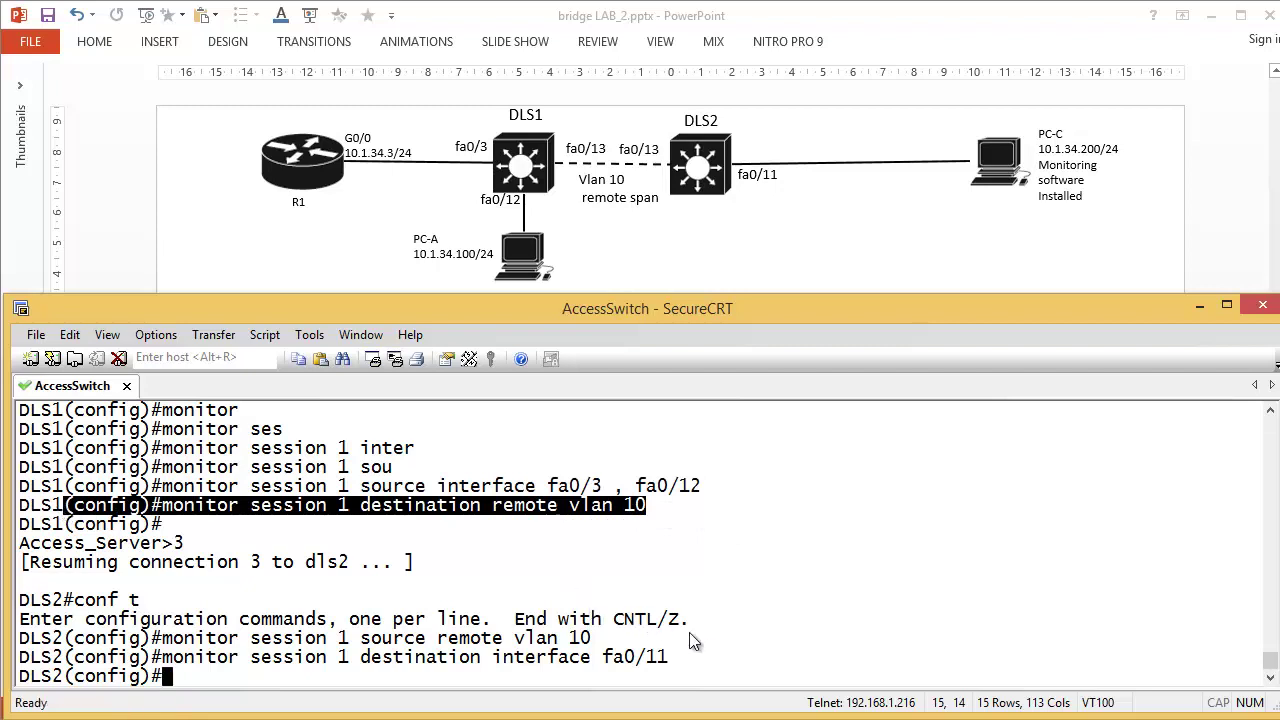
{"action": "left_click_drag", "start_coordinate": [689, 636], "coordinate": [86, 638]}
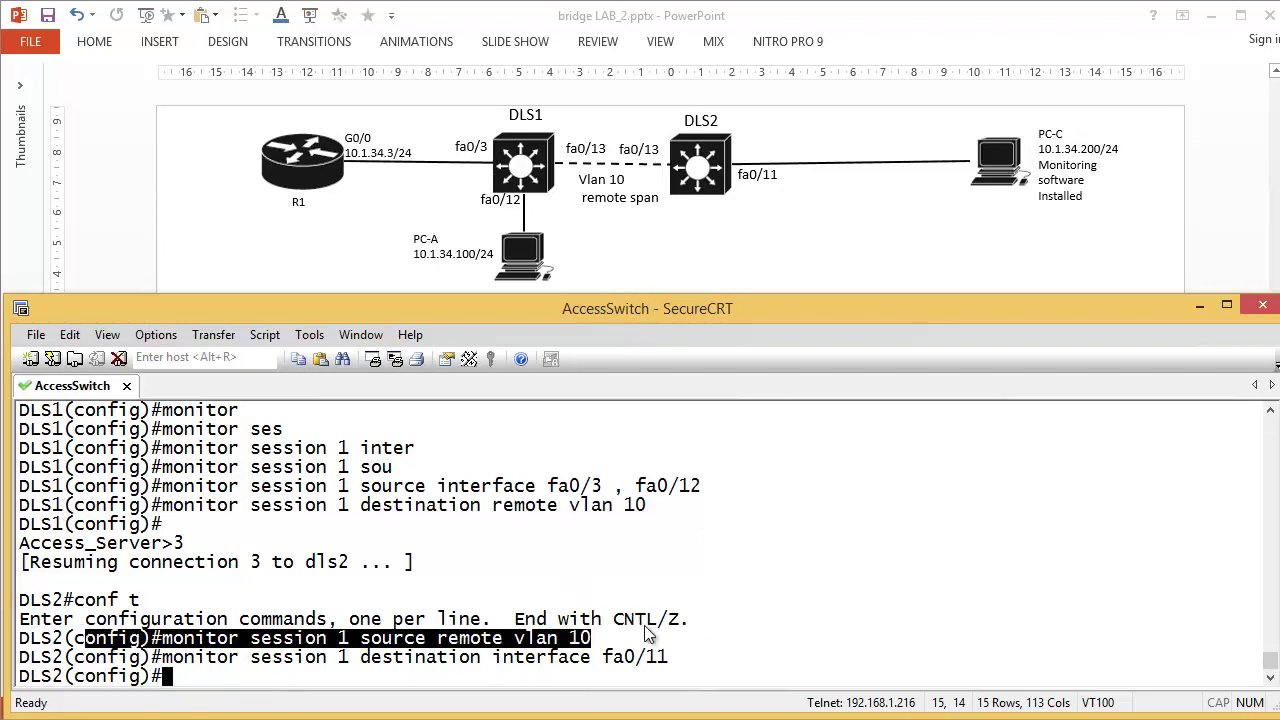
{"action": "left_click_drag", "start_coordinate": [668, 657], "coordinate": [251, 657]}
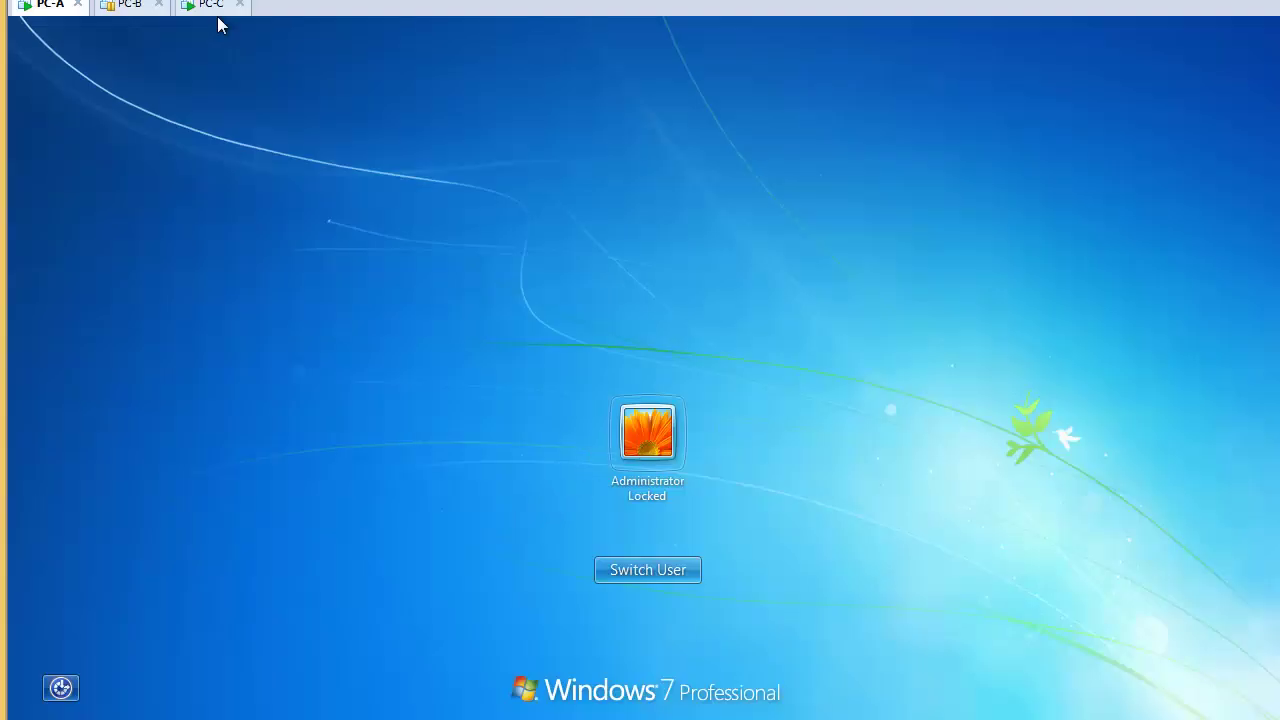
Unlock PC-A and PC-C, dismiss the capture error and quit Wireshark without saving
{"action": "left_click", "coordinate": [640, 440]}
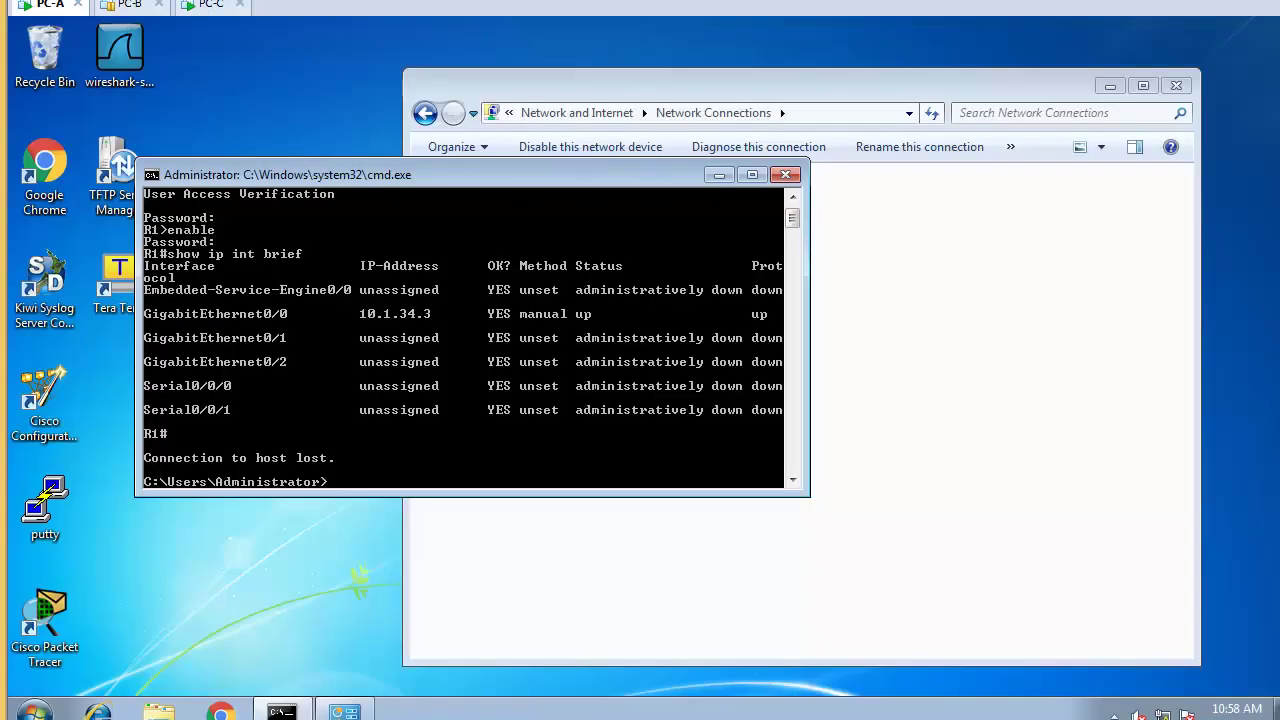
{"action": "left_click", "coordinate": [205, 20]}
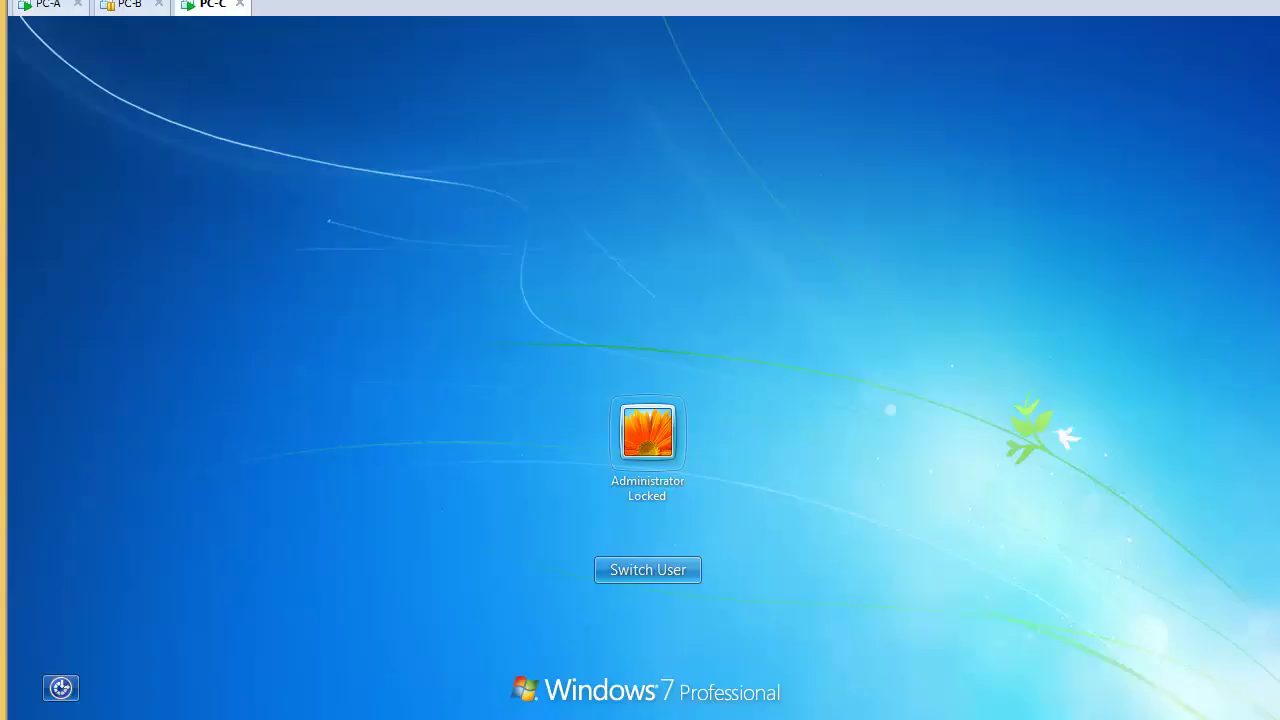
{"action": "left_click", "coordinate": [619, 478]}
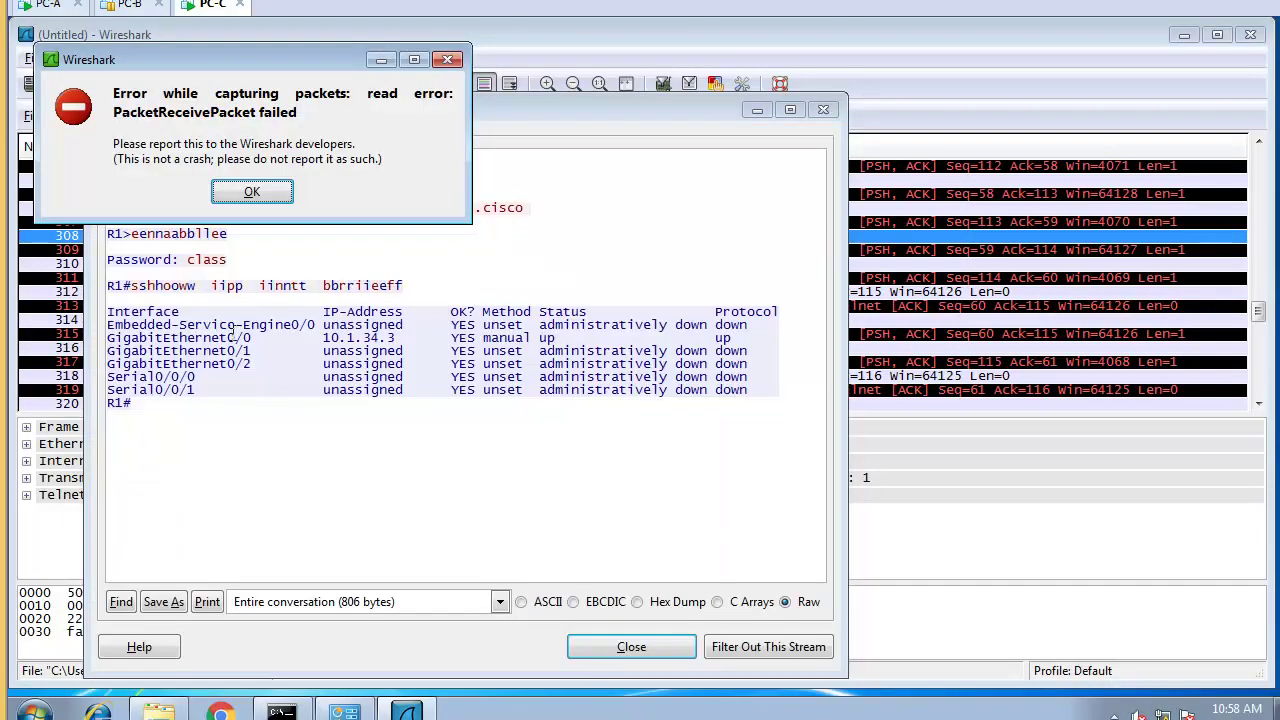
{"action": "left_click", "coordinate": [256, 193]}
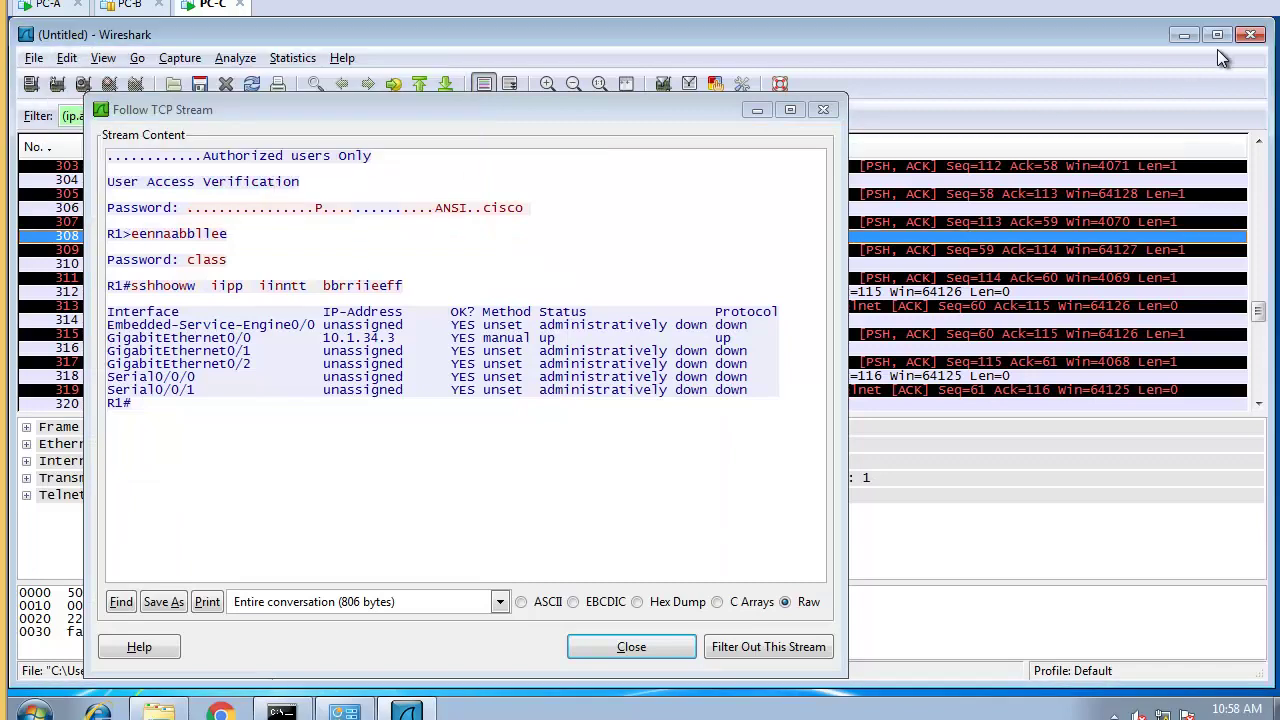
{"action": "left_click", "coordinate": [1249, 36]}
{"action": "left_click", "coordinate": [311, 176]}
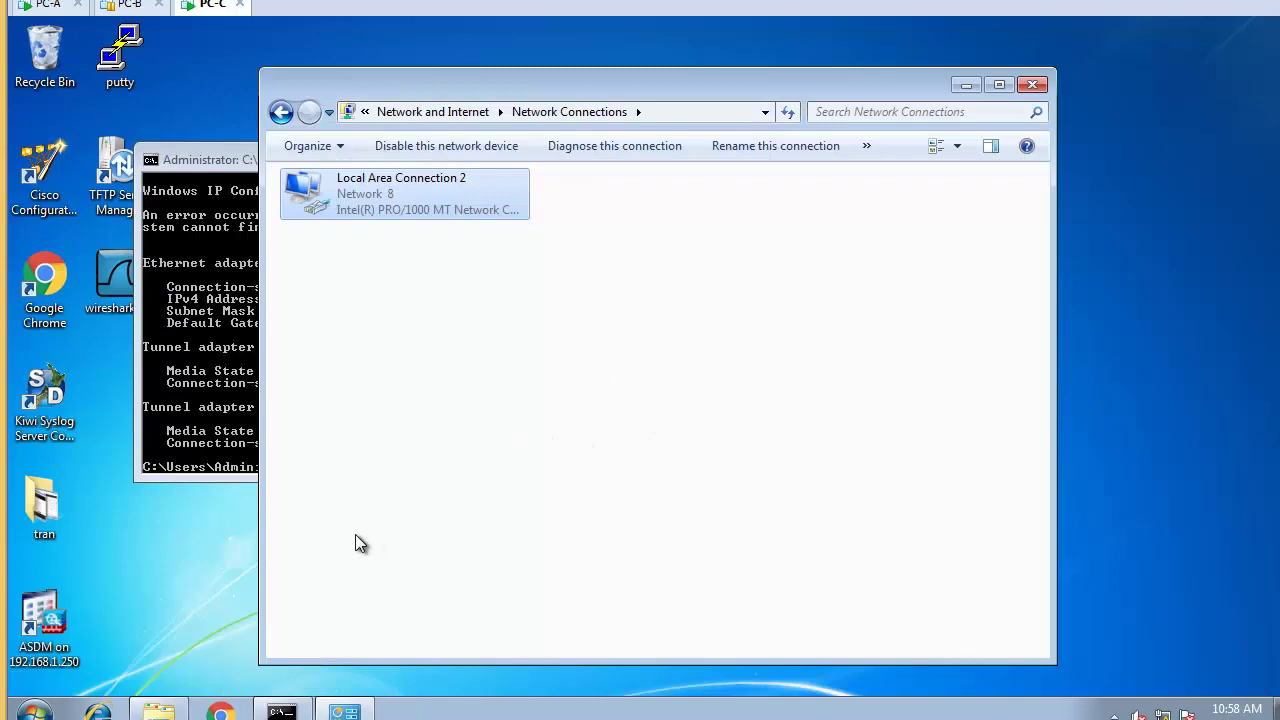
Check PC-C's address with ipconfig, then ping 10.1.34.3, getting destination host unreachable
{"action": "left_click", "coordinate": [34, 710]}
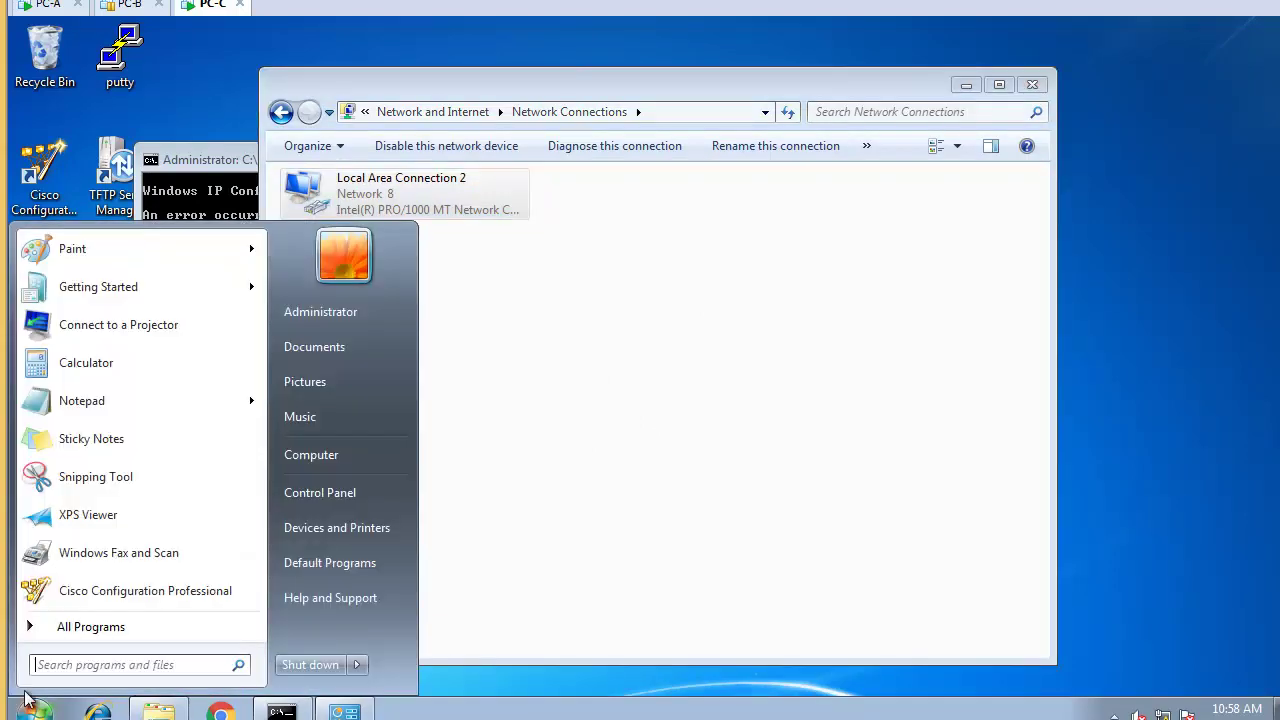
{"action": "key", "text": "alt+Tab"}
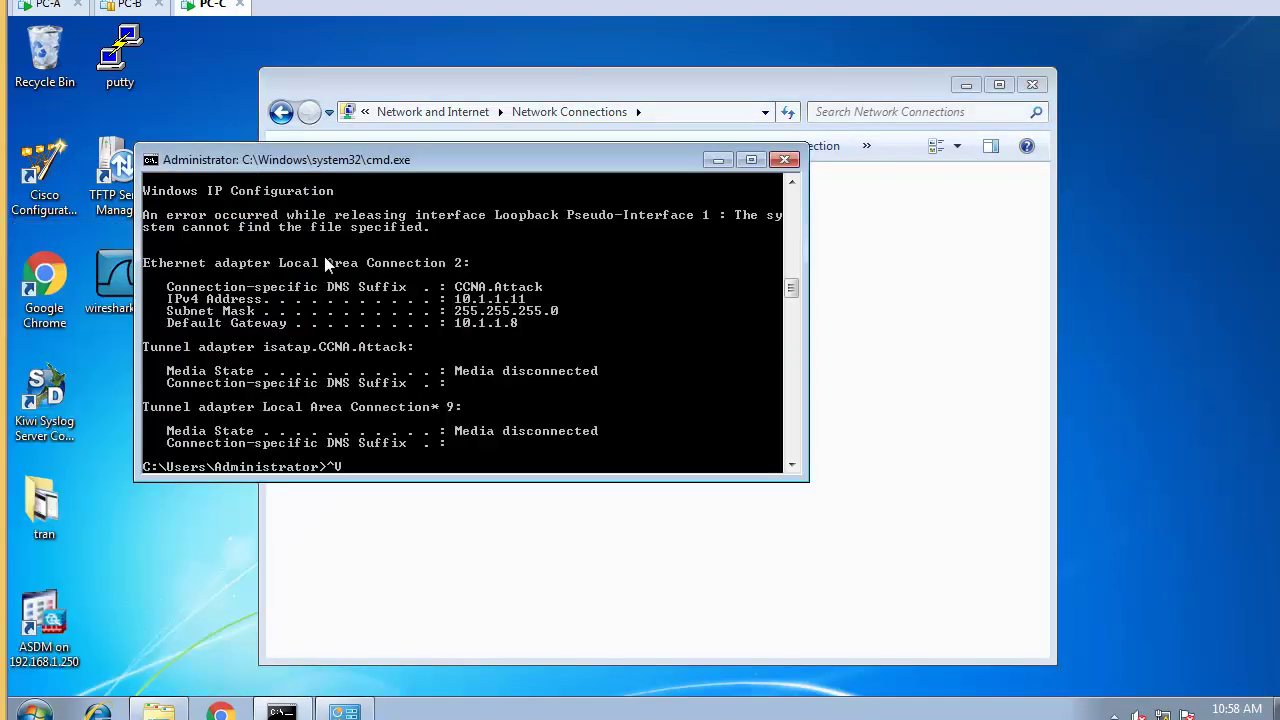
{"action": "key", "text": "Up"}
{"action": "key", "text": "Up"}
{"action": "key", "text": "BackSpace"}
{"action": "key", "text": "BackSpace"}
{"action": "key", "text": "BackSpace"}
{"action": "key", "text": "BackSpace"}
{"action": "key", "text": "Return"}
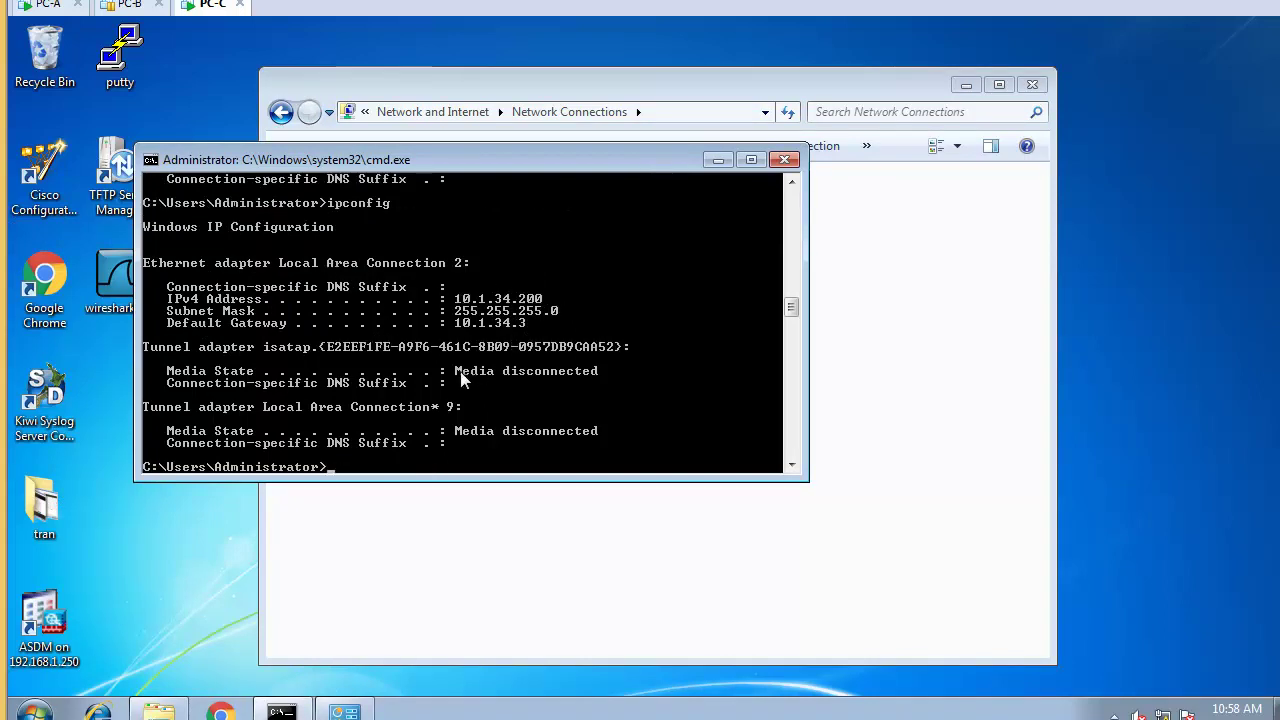
{"action": "type", "text": "ping 10.1.34.3"}
{"action": "key", "text": "Return"}
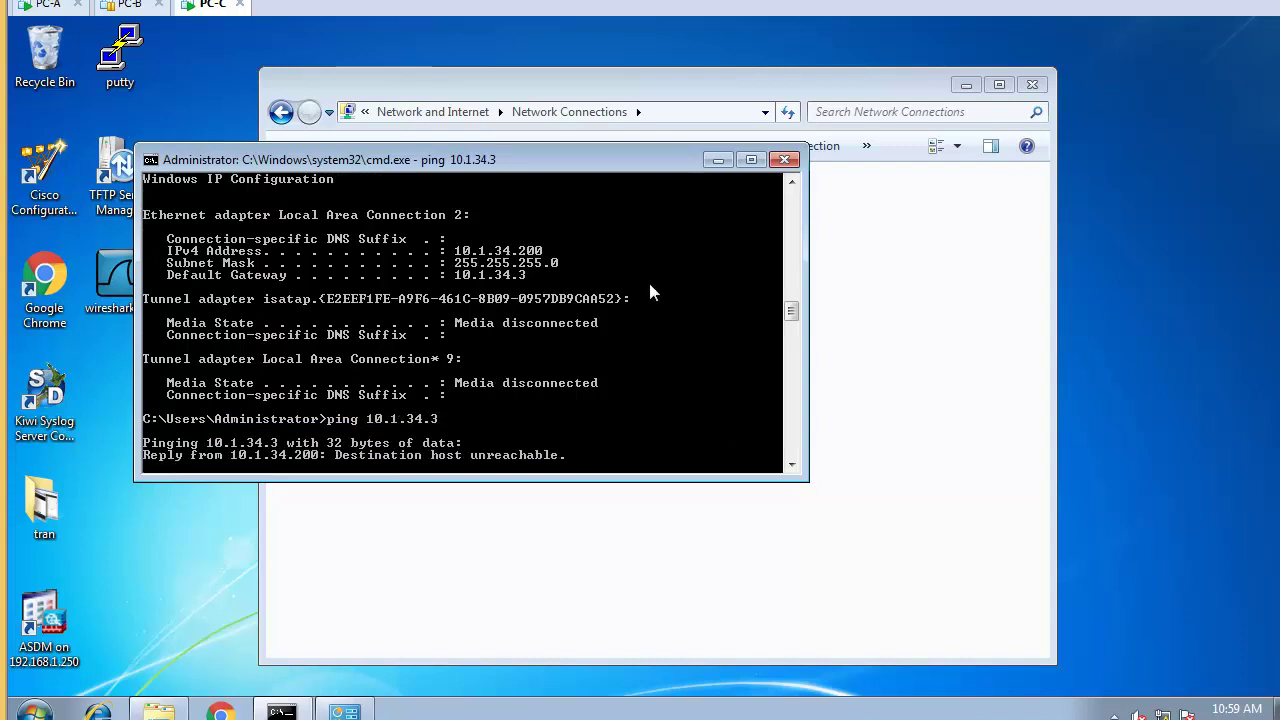
Launch Wireshark by searching 'wire' in the Start menu
{"action": "left_click", "coordinate": [35, 708]}
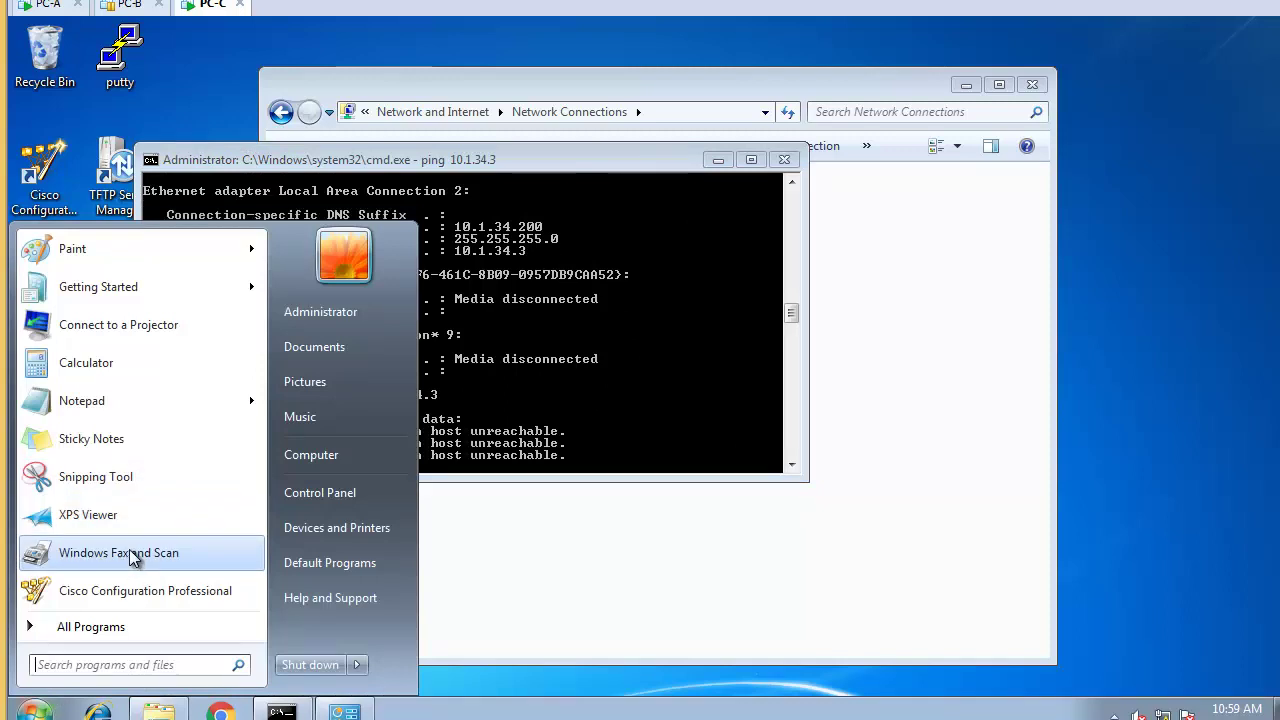
{"action": "type", "text": "wire"}
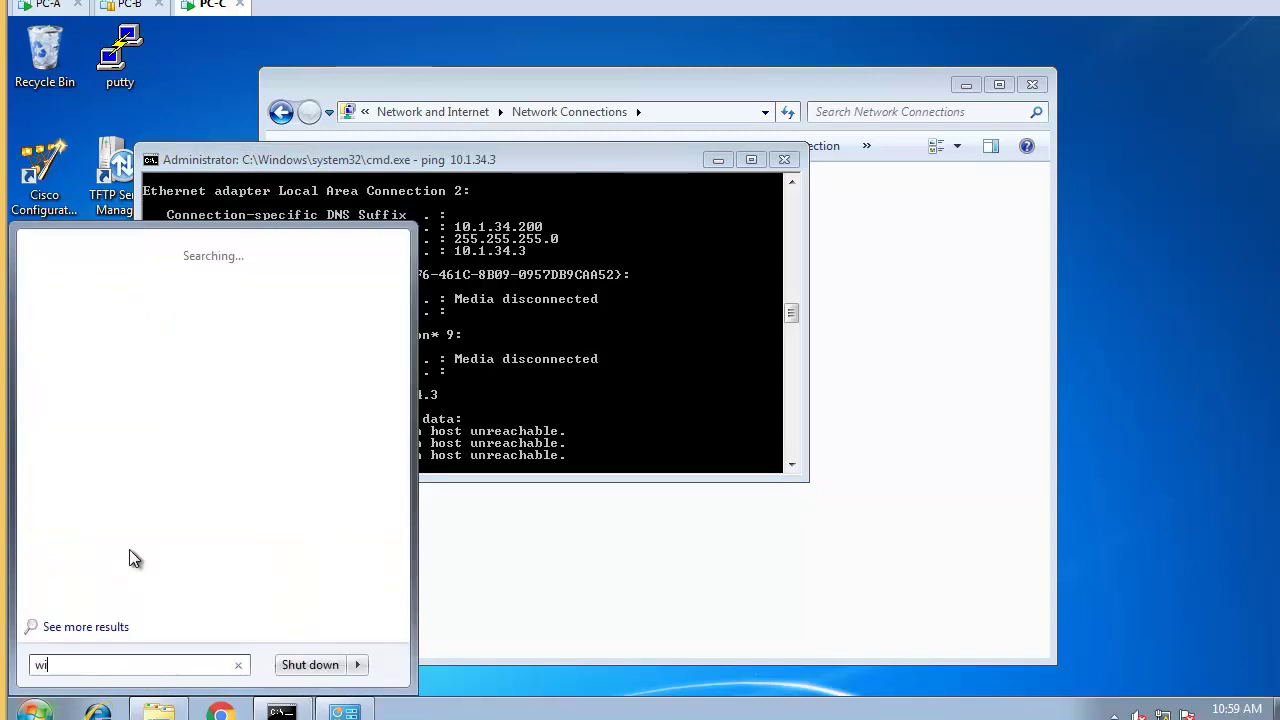
{"action": "left_click", "coordinate": [83, 280]}
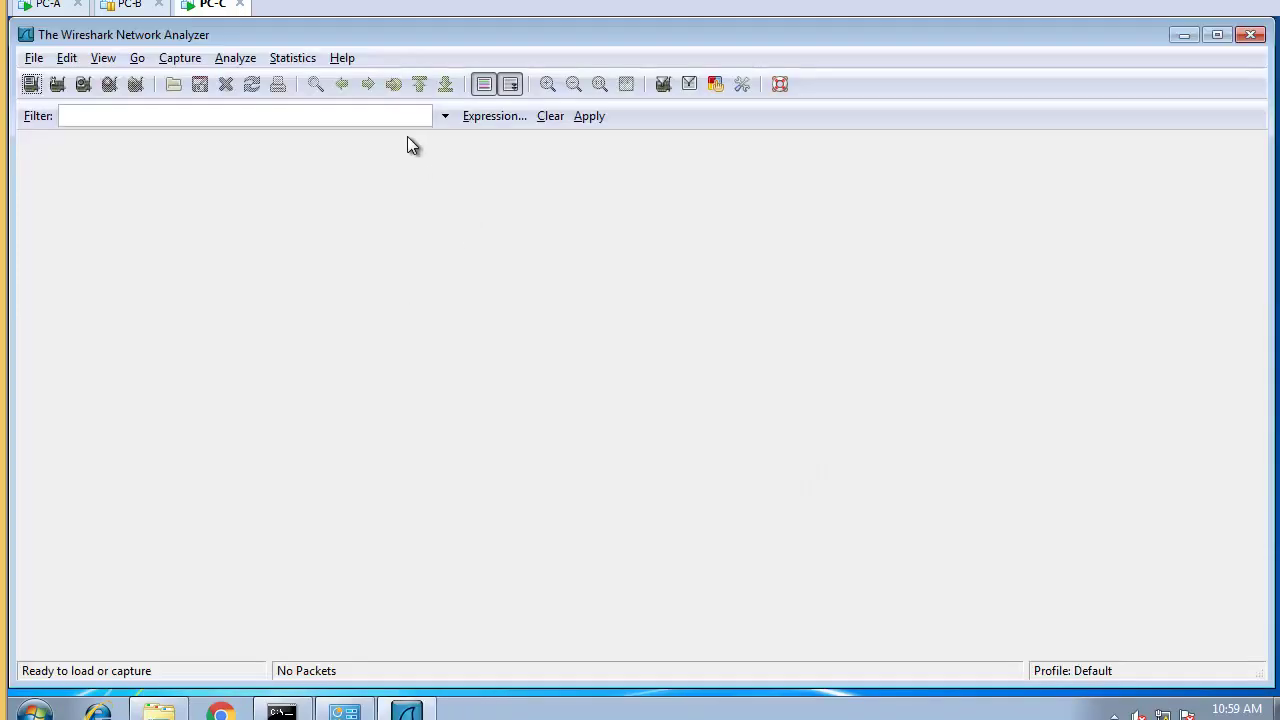
Start capturing on the Intel PRO/1000 MT Network Connection from Capture > Interfaces
{"action": "left_click", "coordinate": [181, 58]}
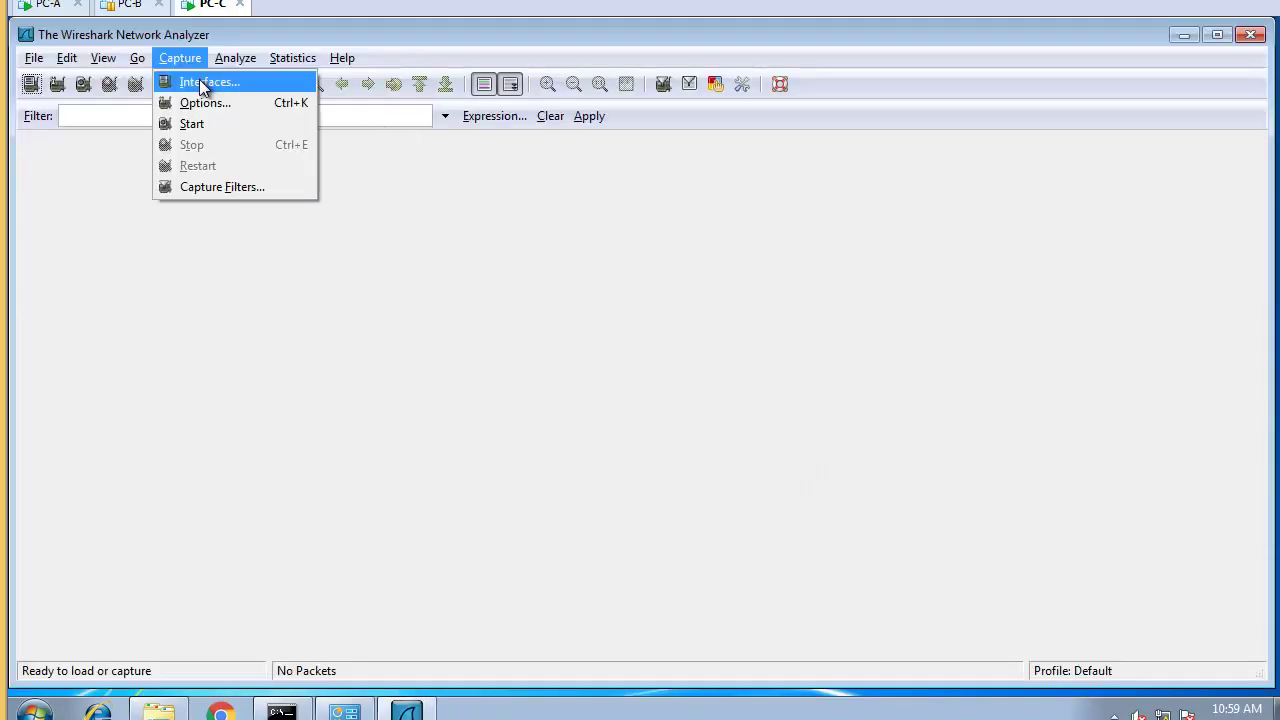
{"action": "left_click", "coordinate": [199, 80]}
{"action": "left_click", "coordinate": [590, 218]}
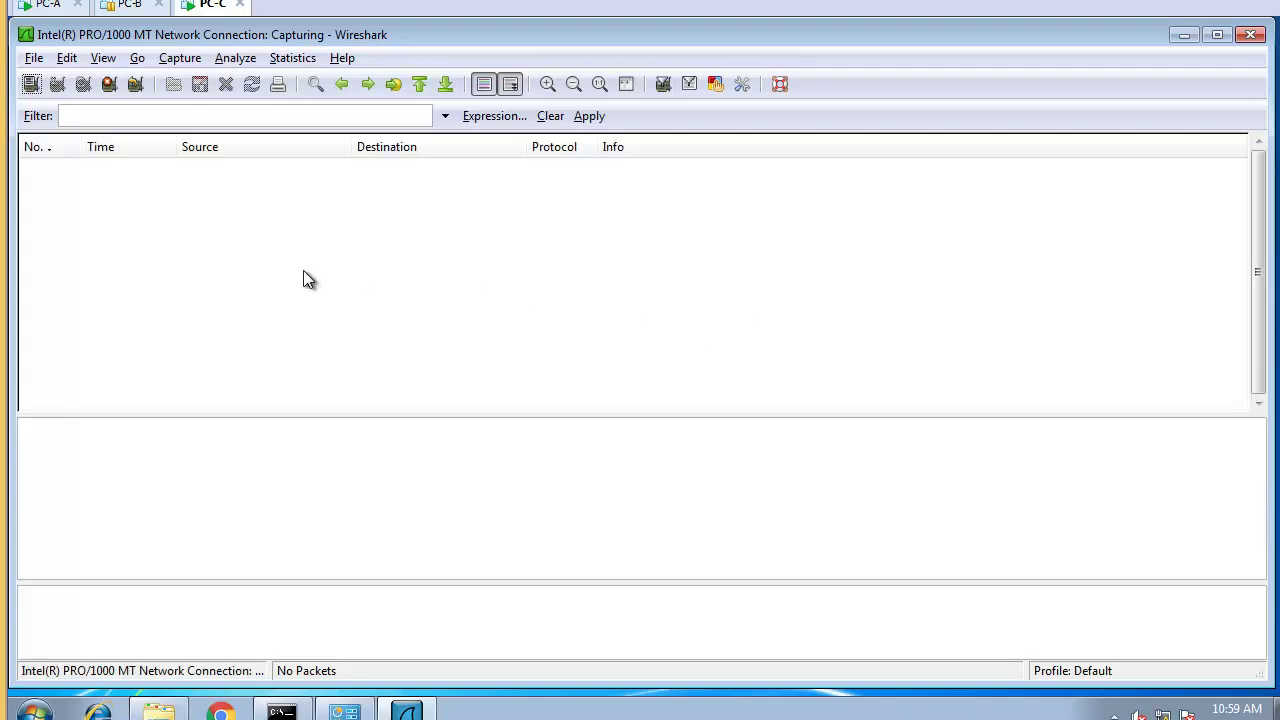
{"action": "left_click", "coordinate": [46, 5]}
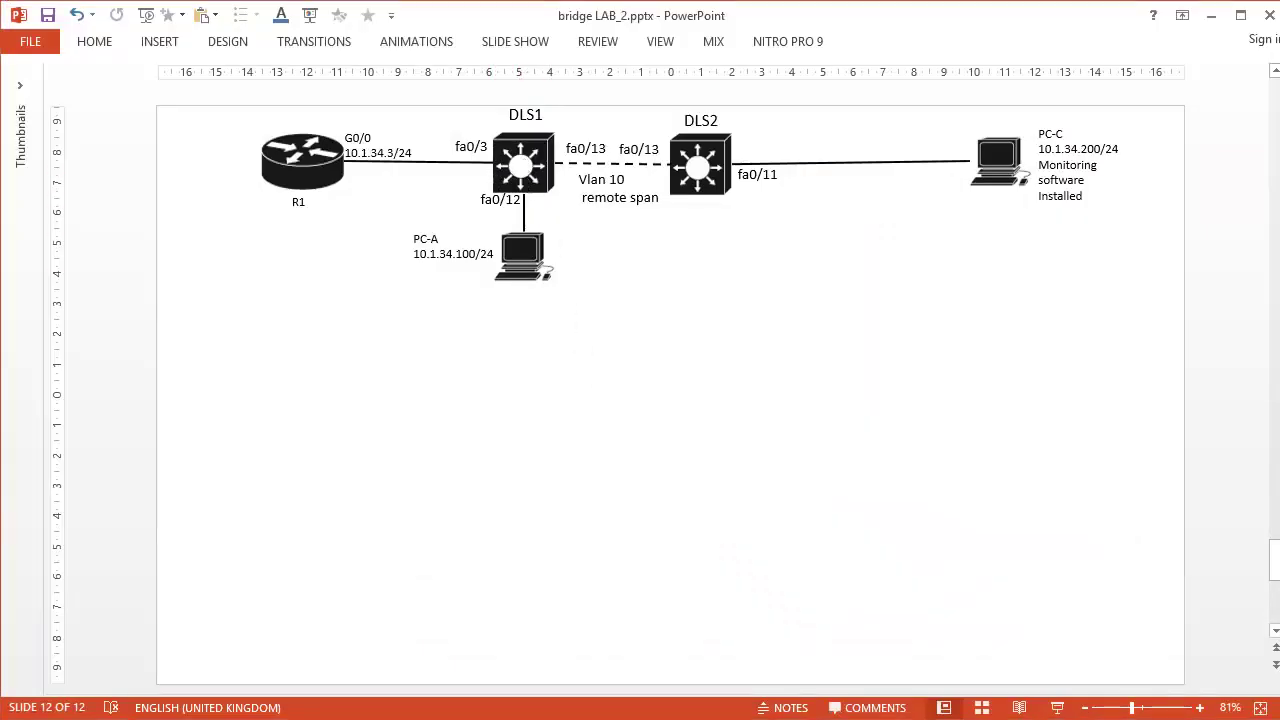
Resume the DLS1 session (connection 2) and leave configuration mode with end
{"action": "key", "text": "alt+Tab"}
{"action": "left_click", "coordinate": [372, 490]}
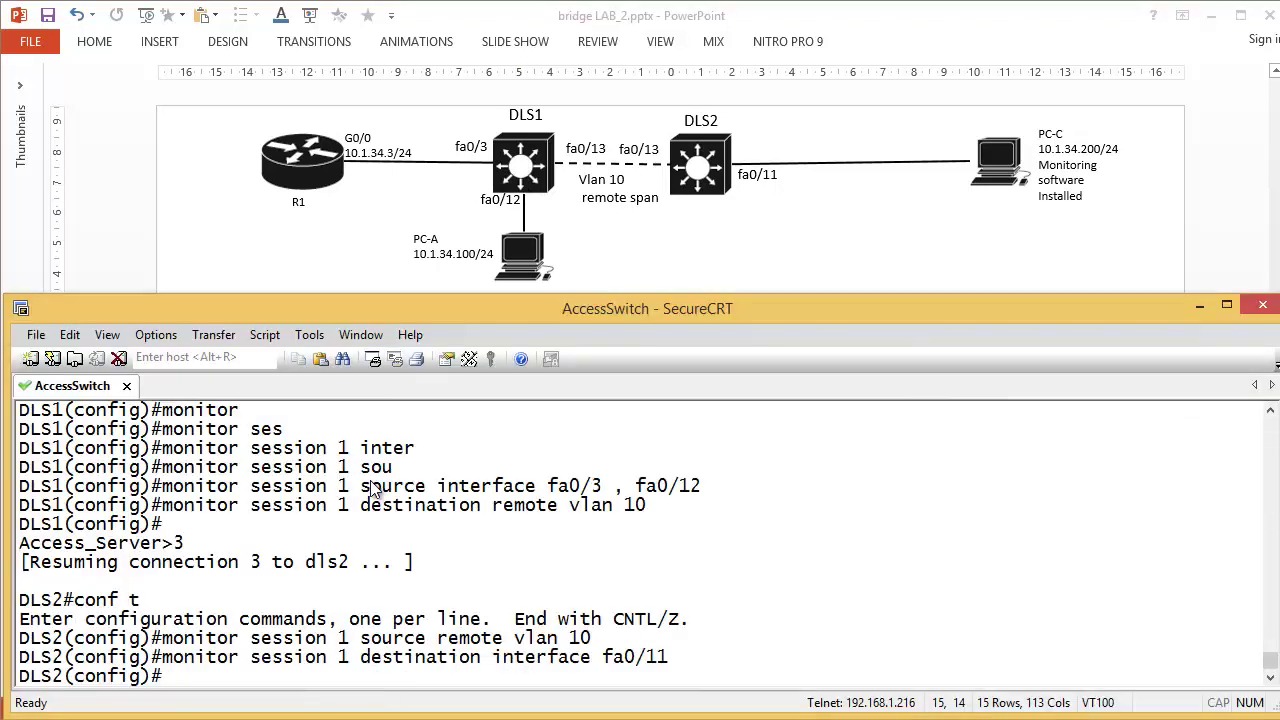
{"action": "key", "text": "ctrl+shift+6"}
{"action": "type", "text": "x2"}
{"action": "key", "text": "Return"}
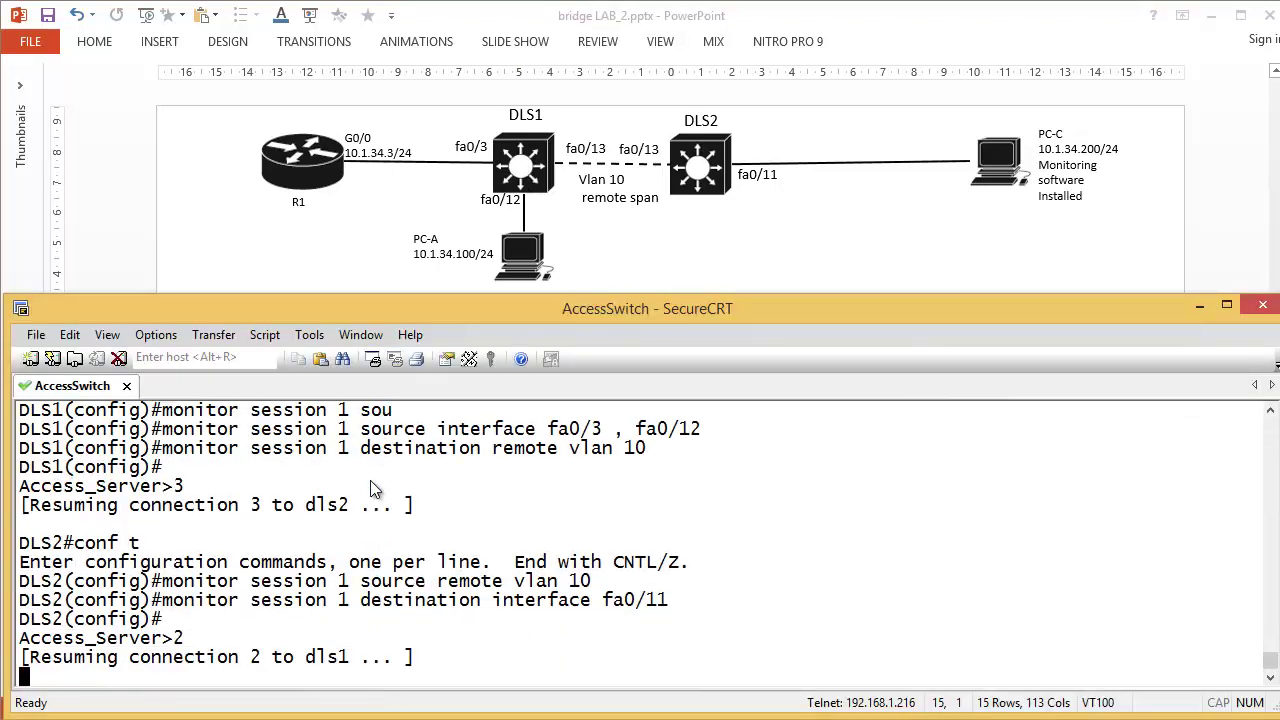
{"action": "key", "text": "Return"}
{"action": "type", "text": "end"}
{"action": "key", "text": "Return"}
{"action": "key", "text": "Return"}
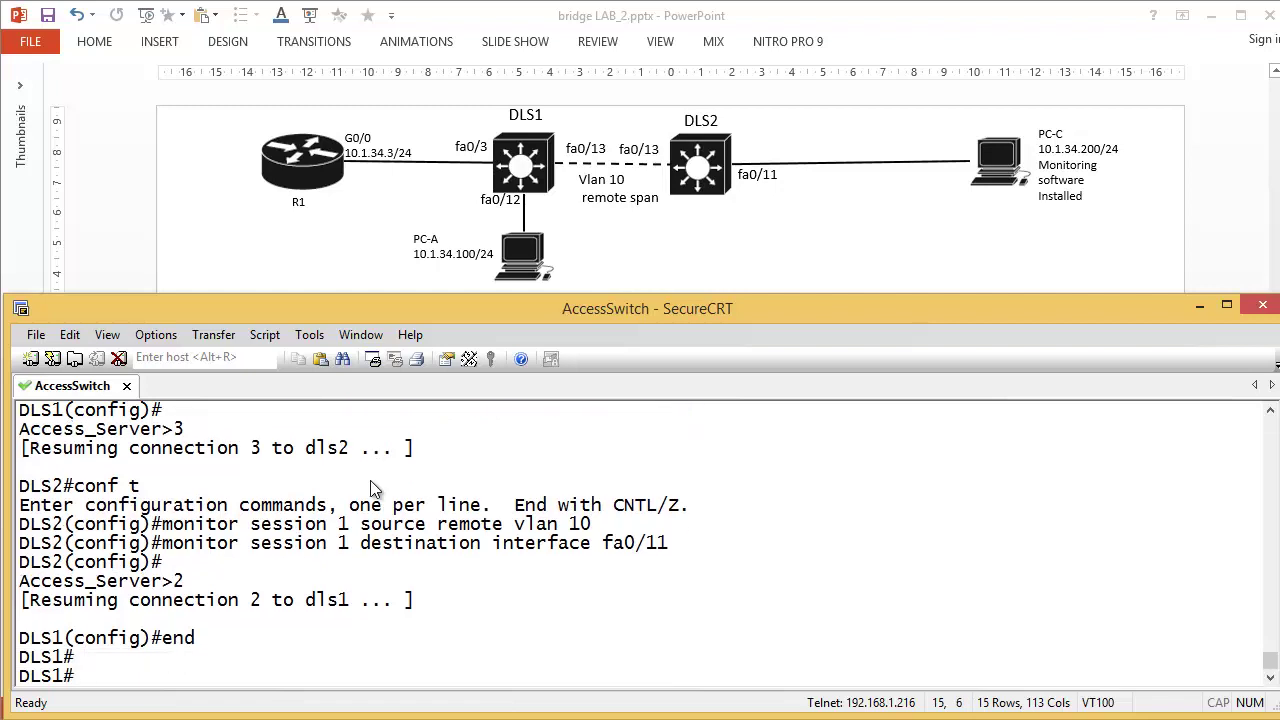
Page through DLS1's running configuration, then run show ip int brief
{"action": "type", "text": "show run"}
{"action": "key", "text": "Return"}
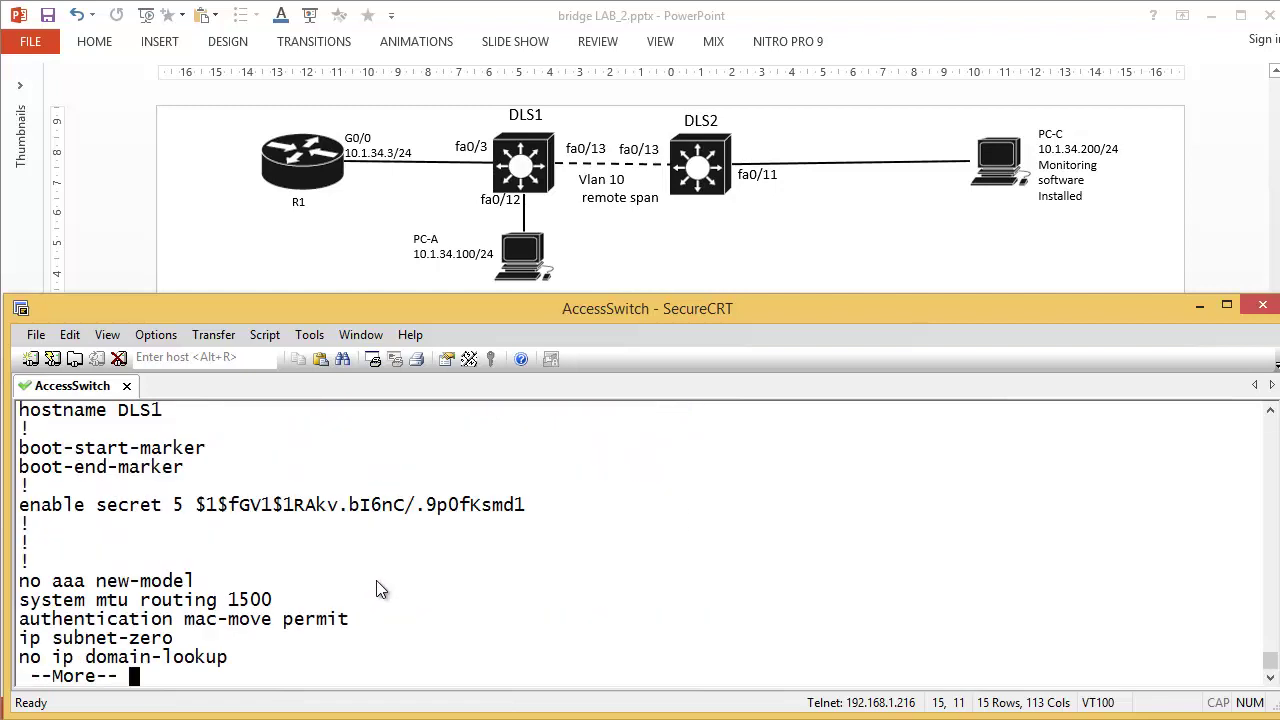
{"action": "key", "text": "space"}
{"action": "type", "text": "qshow i"}
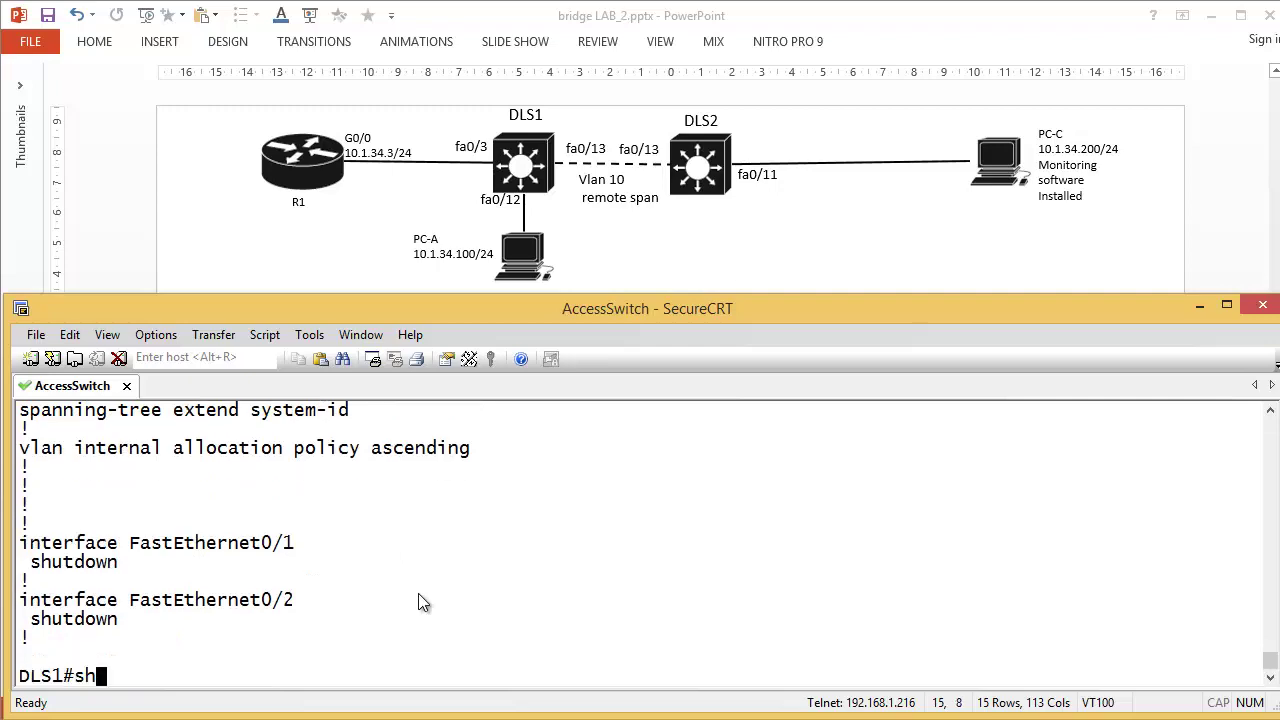
{"action": "type", "text": "p int brief"}
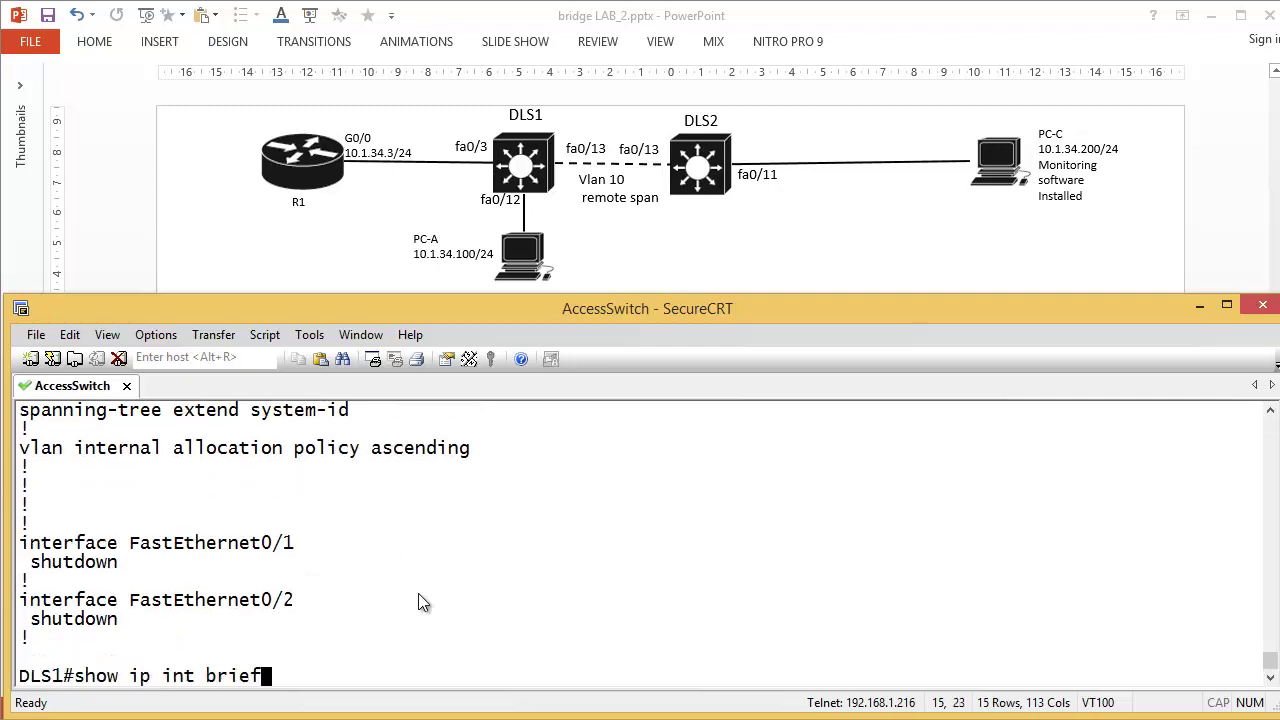
{"action": "key", "text": "Return"}
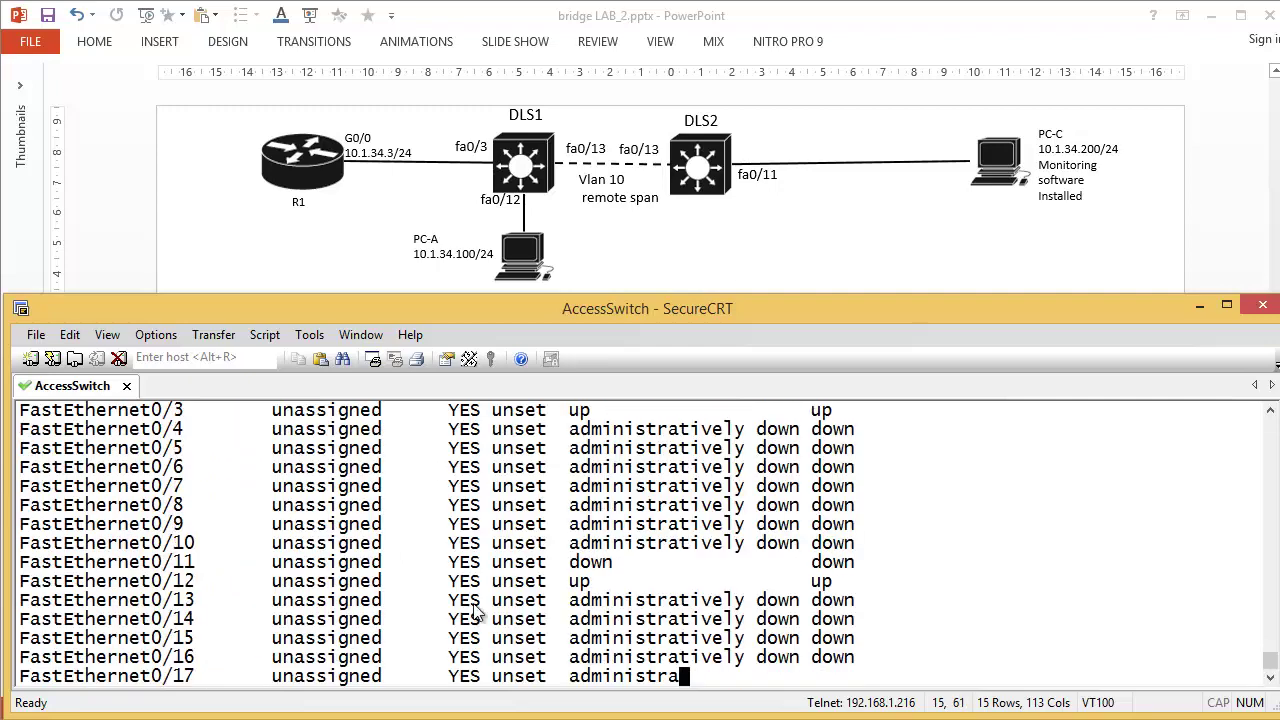
Highlight the Vlan1, Fa0/3 and Fa0/12 rows showing up in DLS1's interface summary
{"action": "scroll", "coordinate": [497, 593], "scroll_direction": "up", "scroll_amount": 3}
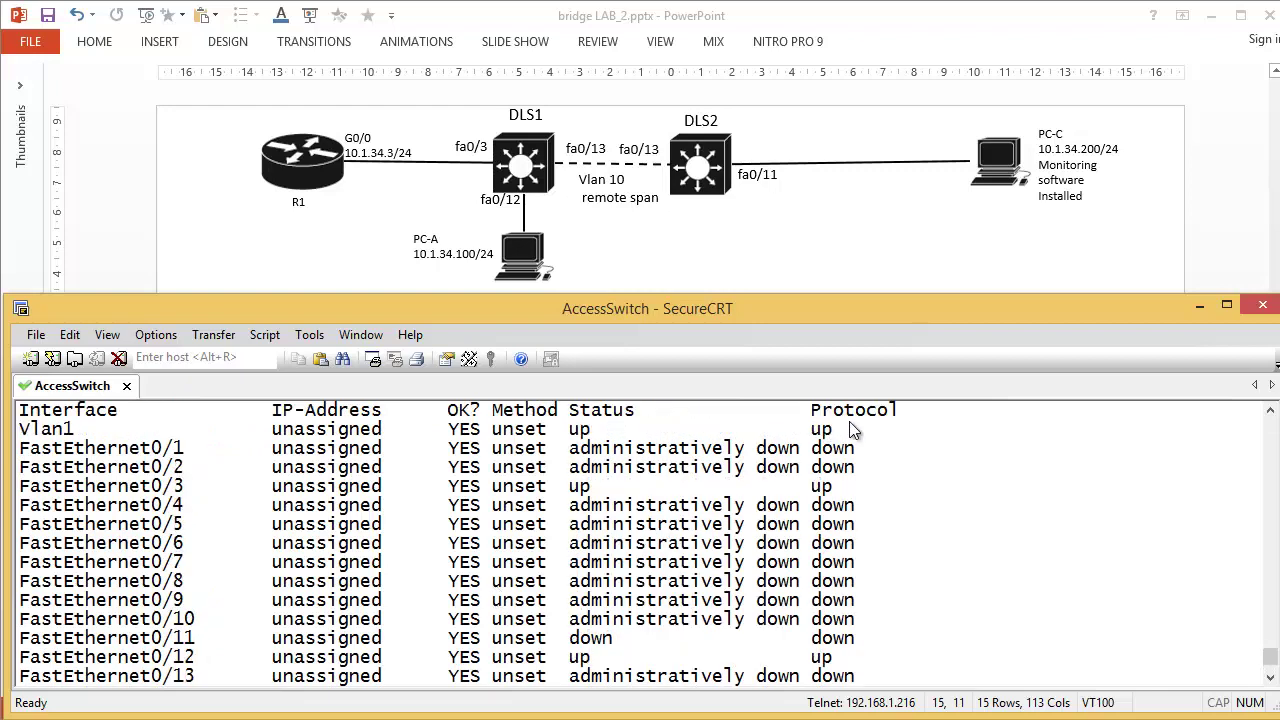
{"action": "left_click_drag", "start_coordinate": [871, 429], "coordinate": [5, 429]}
{"action": "left_click_drag", "start_coordinate": [862, 488], "coordinate": [33, 488]}
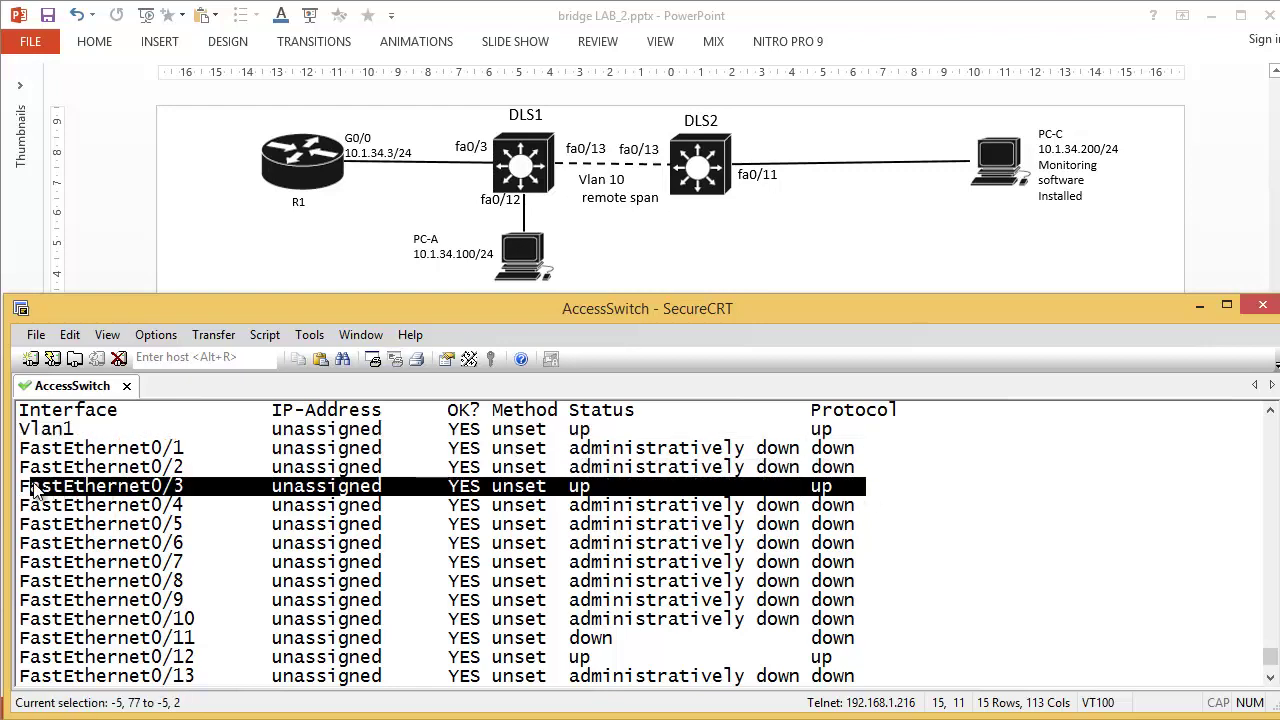
{"action": "left_click_drag", "start_coordinate": [33, 488], "coordinate": [31, 488]}
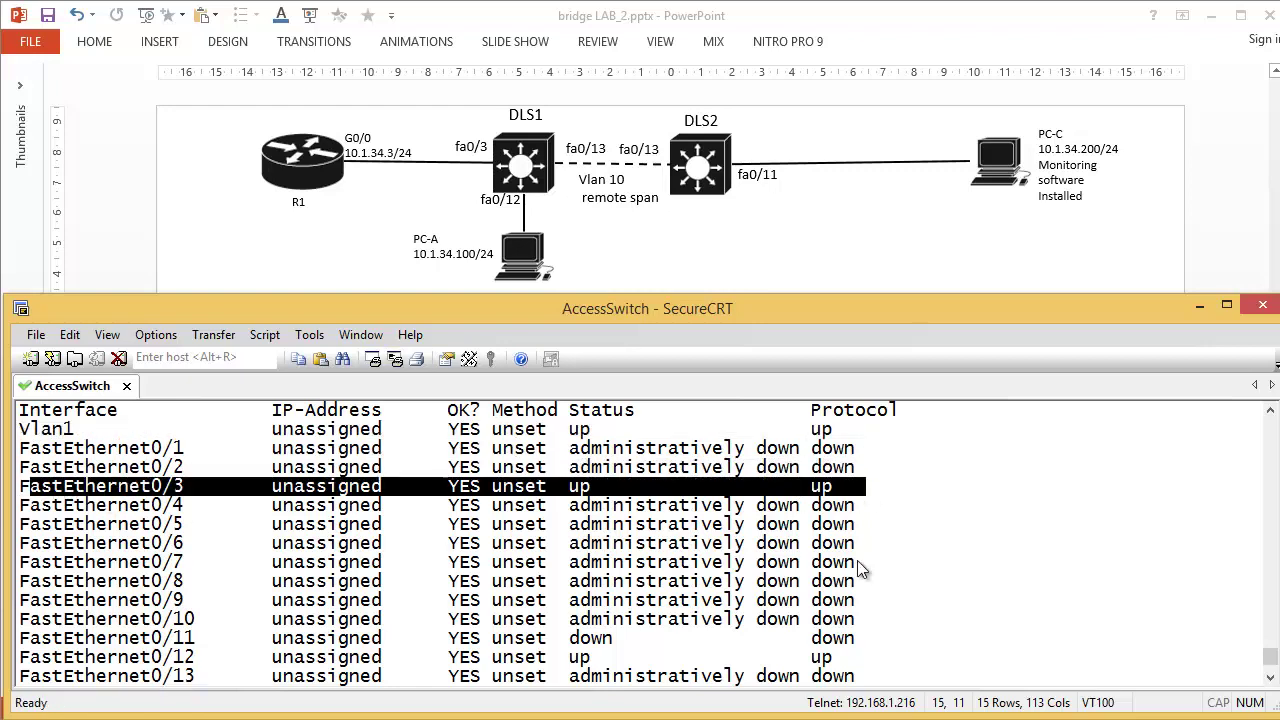
{"action": "left_click_drag", "start_coordinate": [875, 652], "coordinate": [12, 672]}
{"action": "left_click_drag", "start_coordinate": [12, 672], "coordinate": [14, 670]}
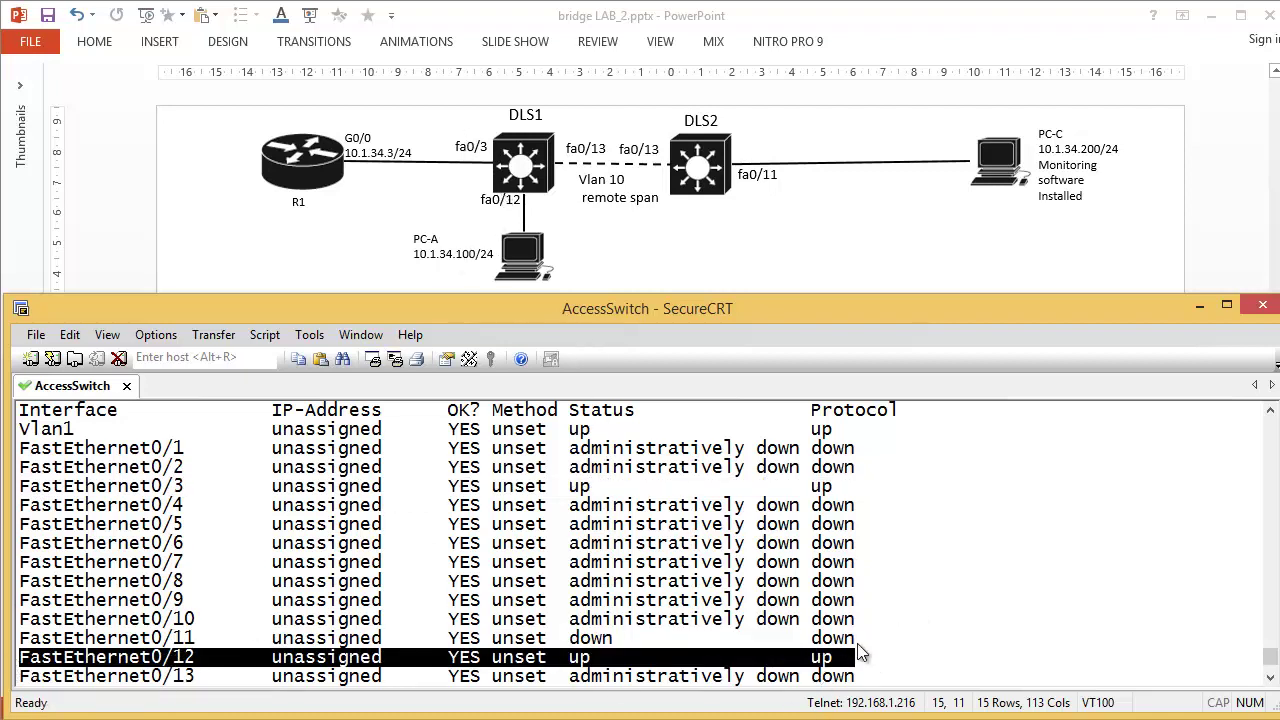
{"action": "left_click_drag", "start_coordinate": [858, 646], "coordinate": [52, 638]}
{"action": "scroll", "coordinate": [331, 606], "scroll_direction": "down", "scroll_amount": 2}
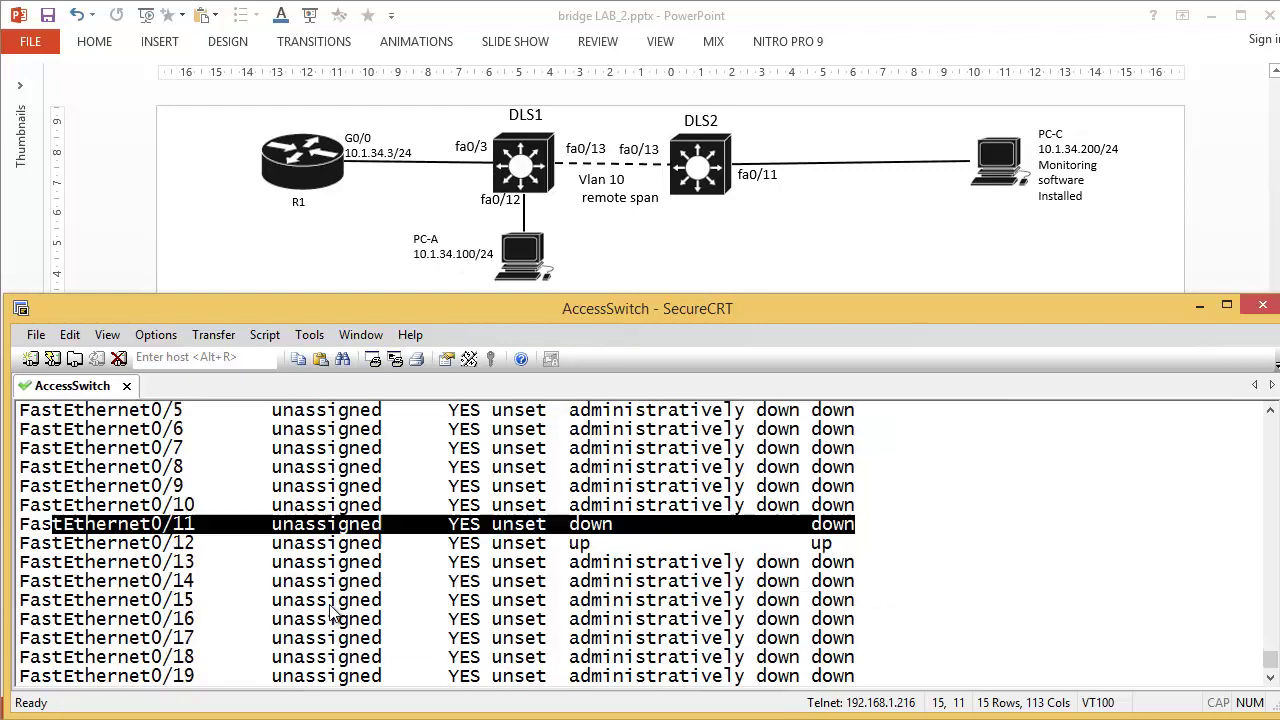
{"action": "scroll", "coordinate": [335, 612], "scroll_direction": "down", "scroll_amount": 1}
{"action": "key", "text": "space"}
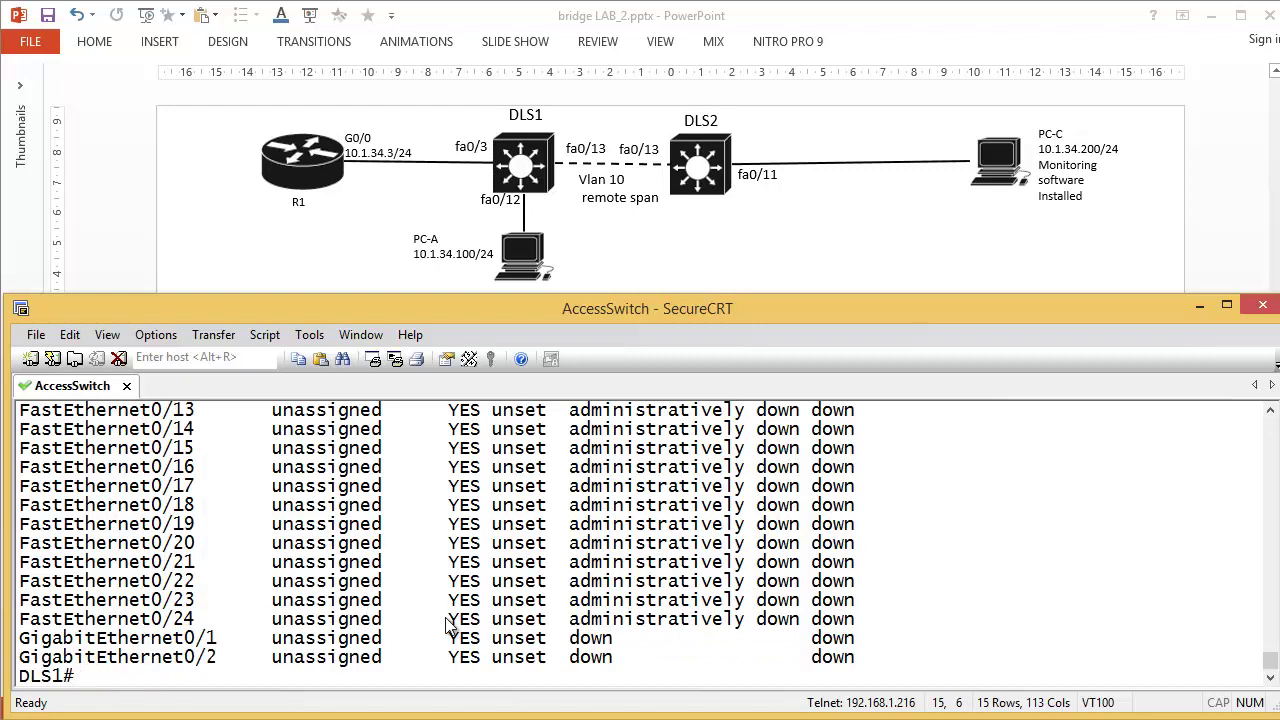
Return to the DLS2 session (connection 3)
{"action": "key", "text": "ctrl+shift+6"}
{"action": "type", "text": "x3"}
{"action": "key", "text": "Return"}
Leave configuration mode on DLS2 and page through its running configuration
{"action": "key", "text": "Return"}
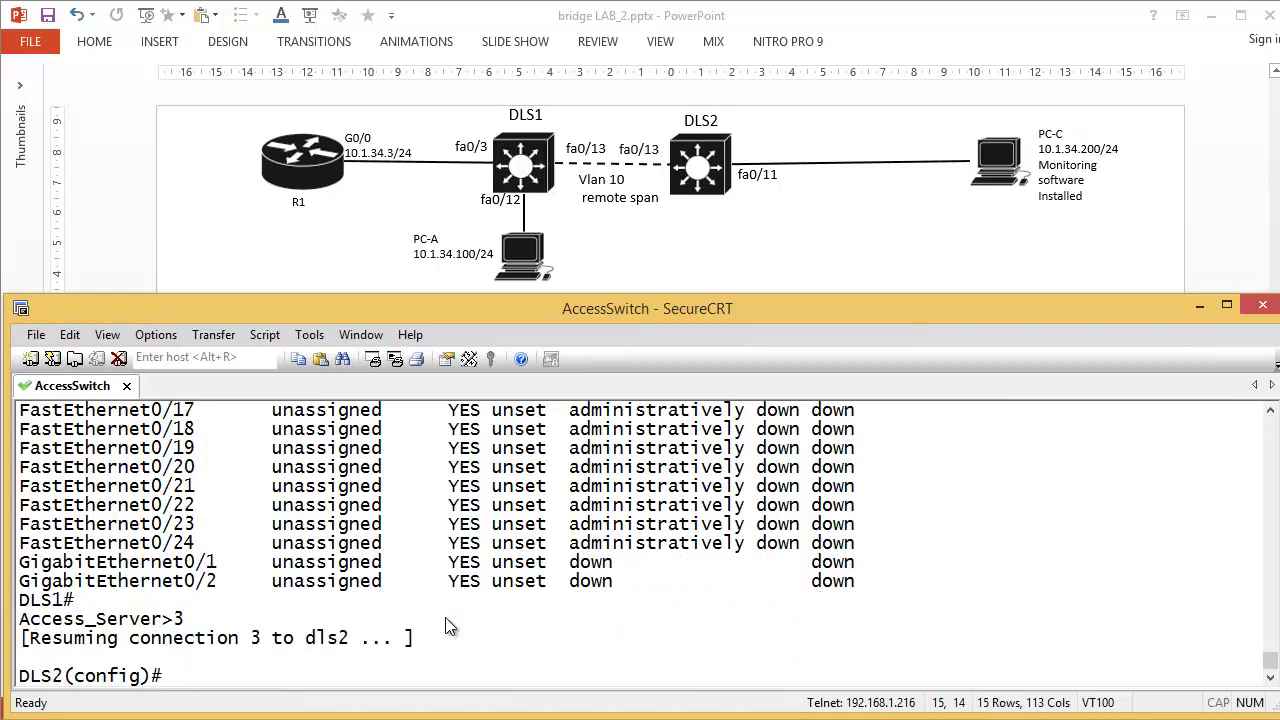
{"action": "type", "text": "end"}
{"action": "key", "text": "Return"}
{"action": "type", "text": "show run"}
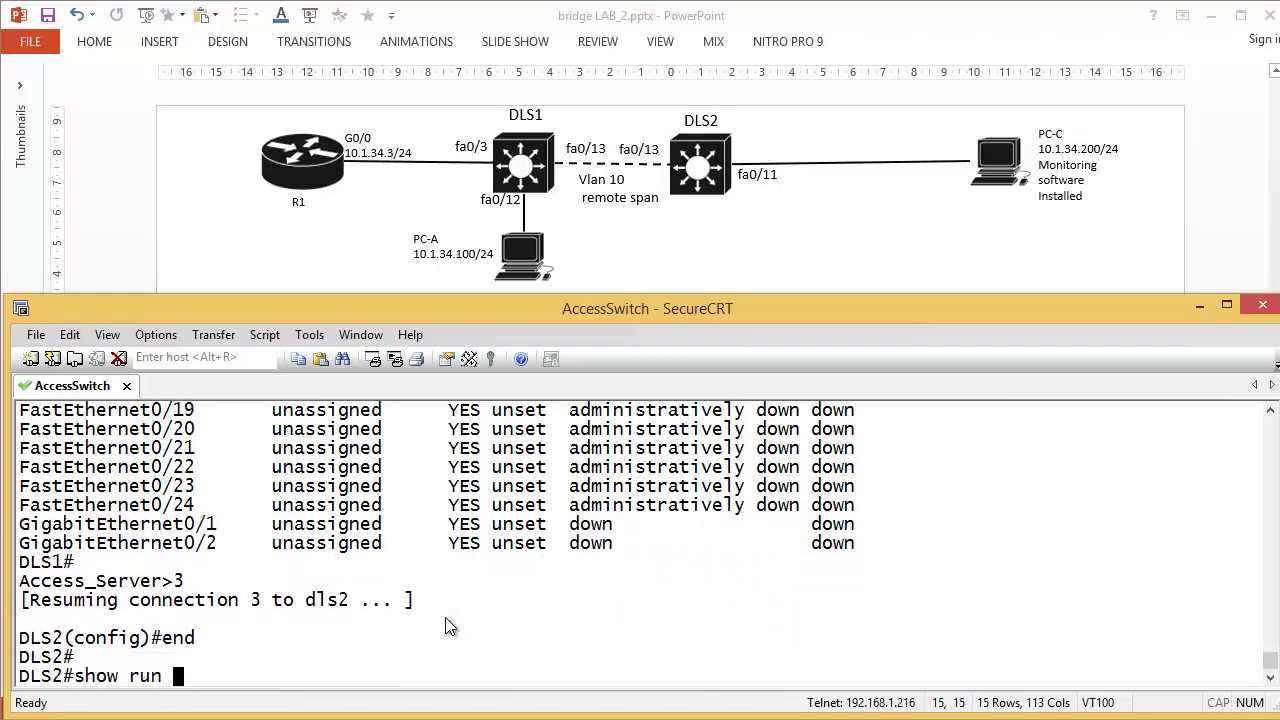
{"action": "key", "text": "Return"}
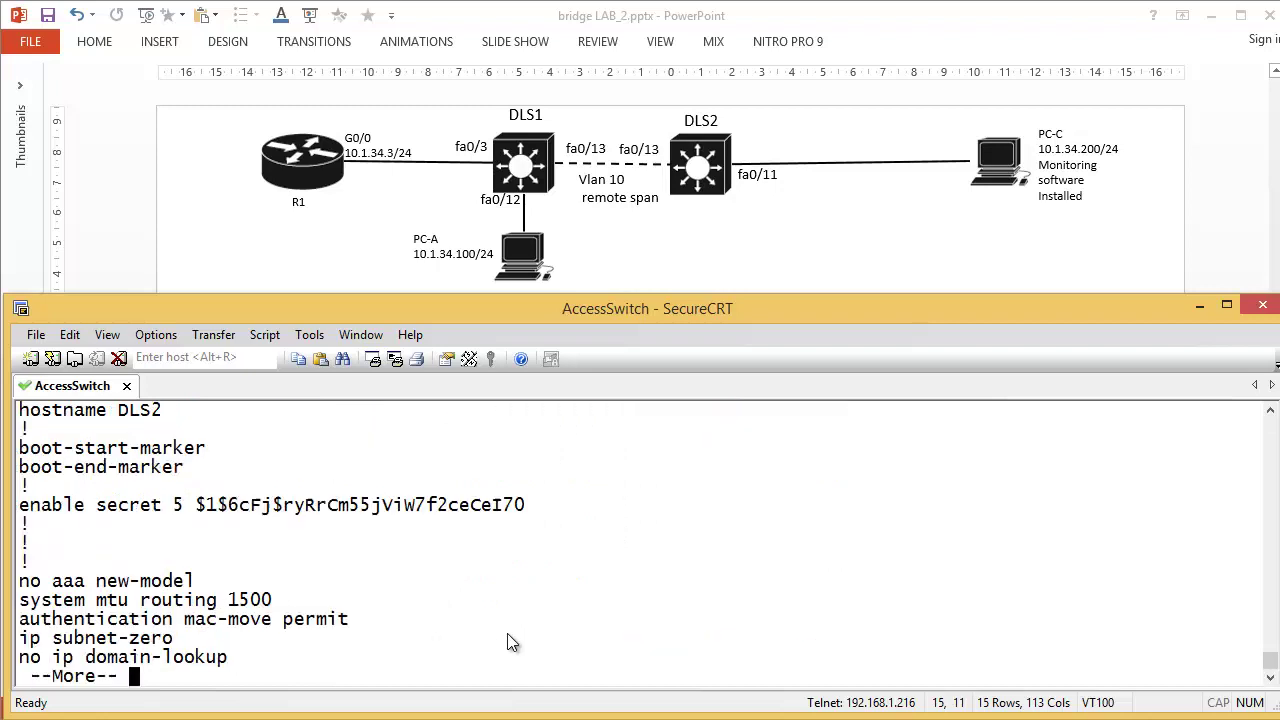
{"action": "key", "text": "space"}
Run show ip interface brief on DLS2
{"action": "type", "text": "qshow ip"}
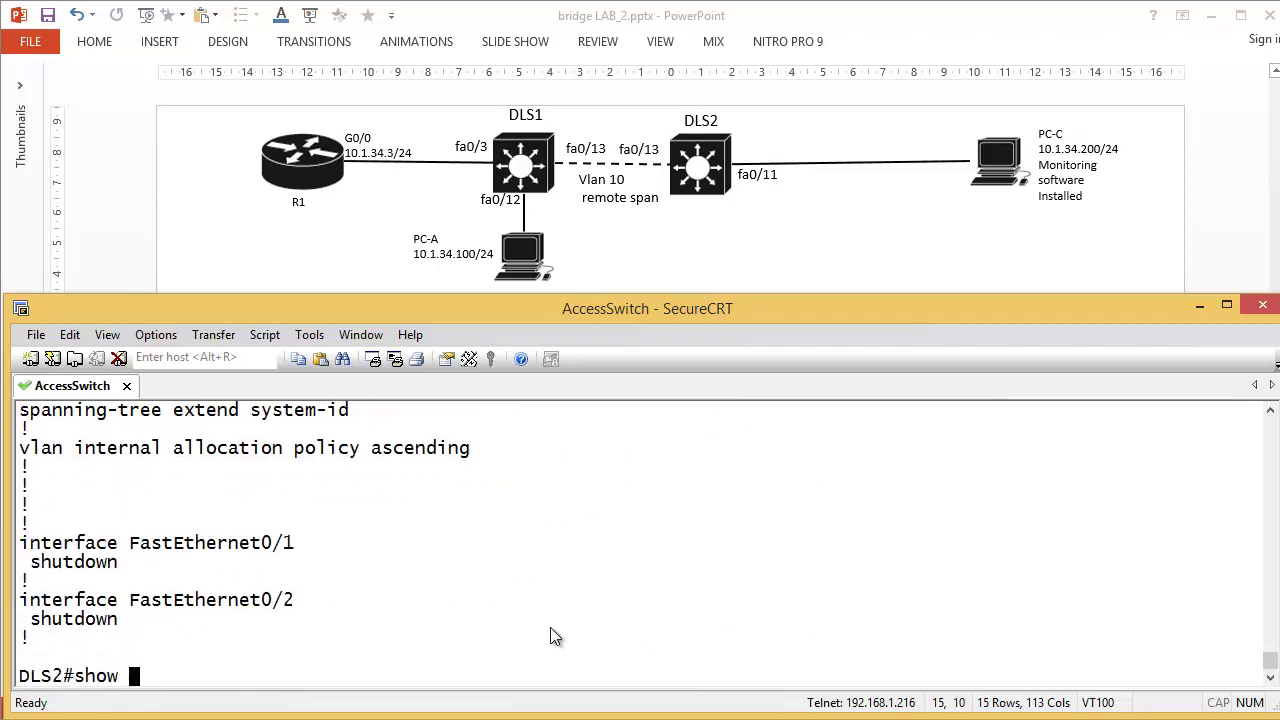
{"action": "type", "text": " interfa"}
{"action": "key", "text": "BackSpace"}
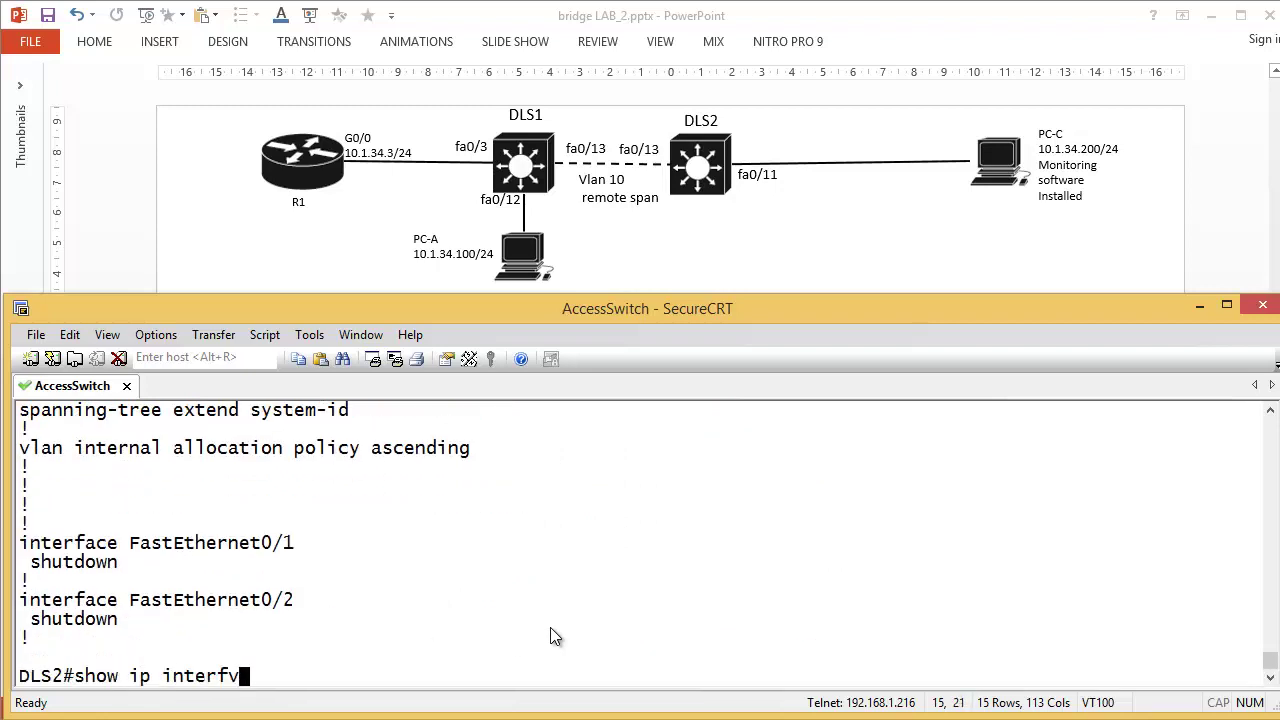
{"action": "key", "text": "Tab"}
{"action": "type", "text": "brief"}
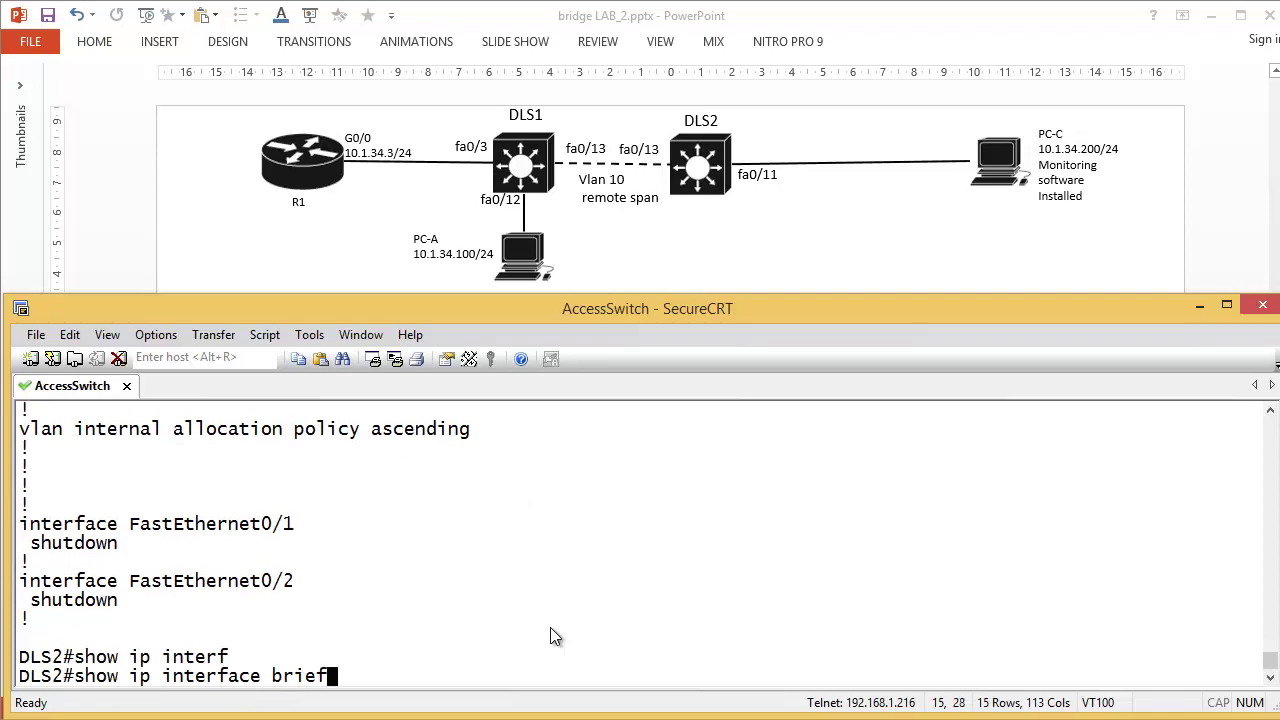
{"action": "key", "text": "Return"}
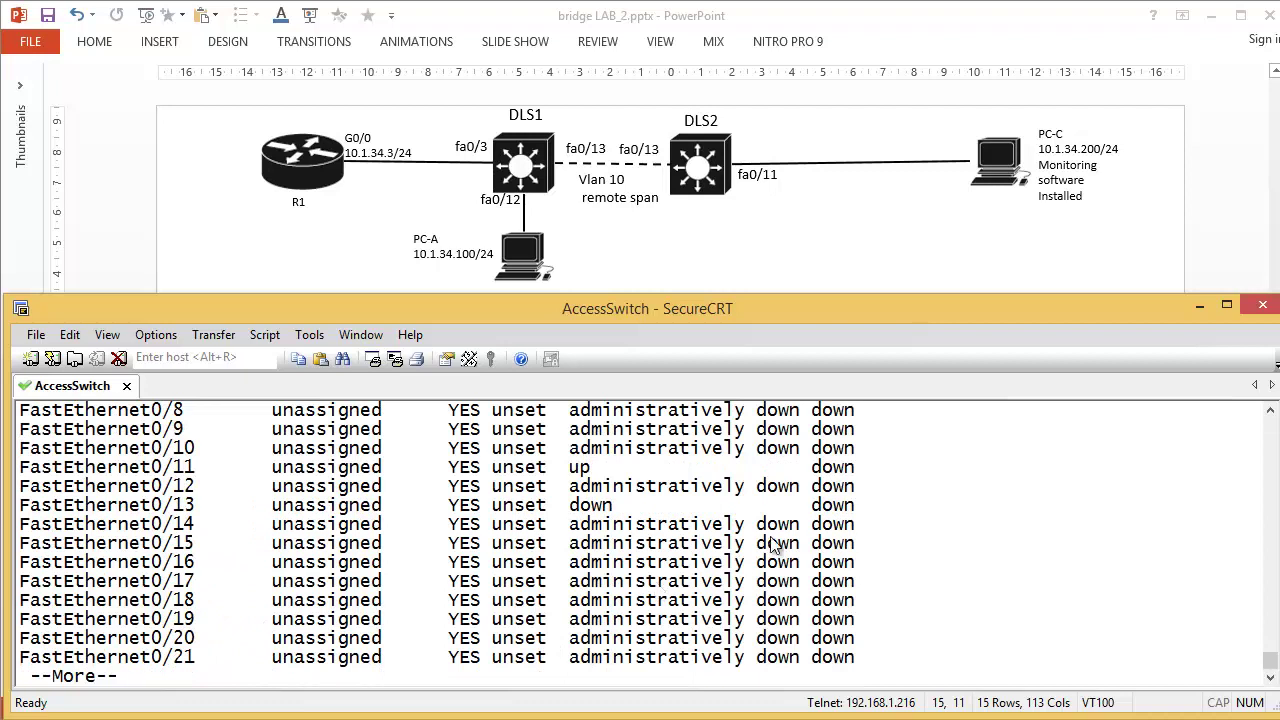
Highlight DLS2's Fa0/11 protocol-down and Fa0/13 status lines, then quit the listing
{"action": "left_click_drag", "start_coordinate": [880, 467], "coordinate": [5, 470]}
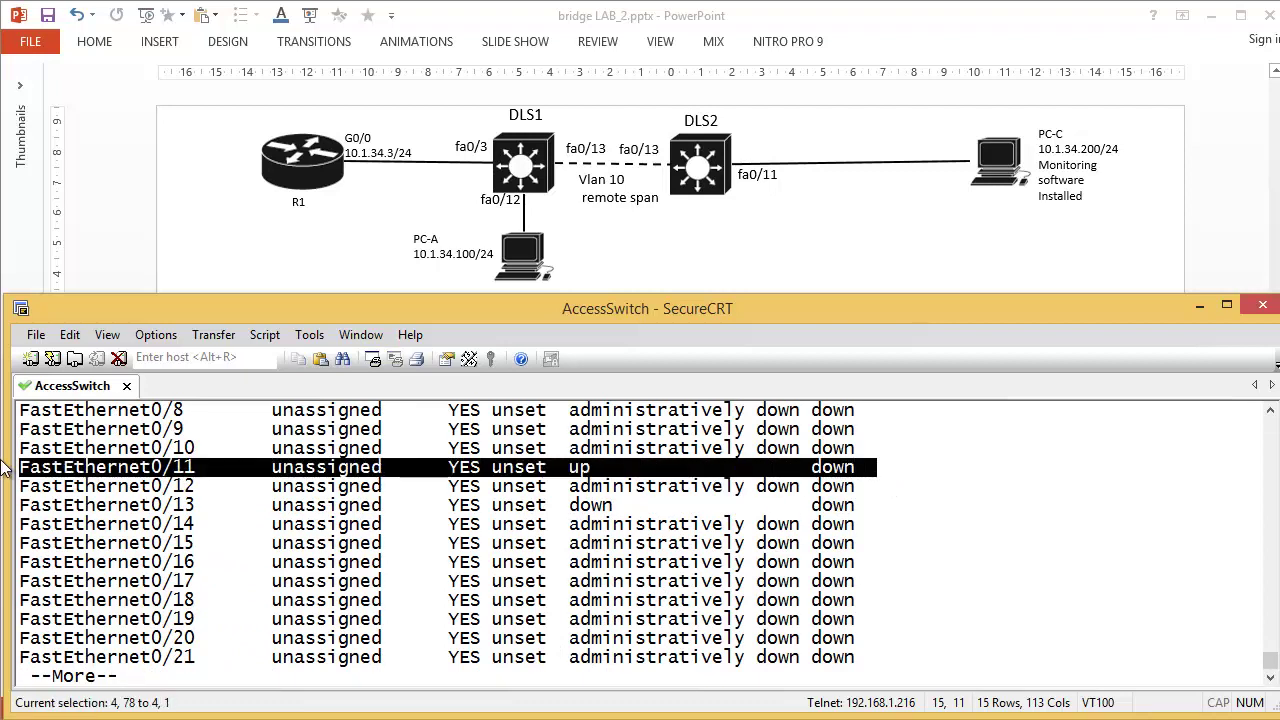
{"action": "left_click", "coordinate": [741, 575]}
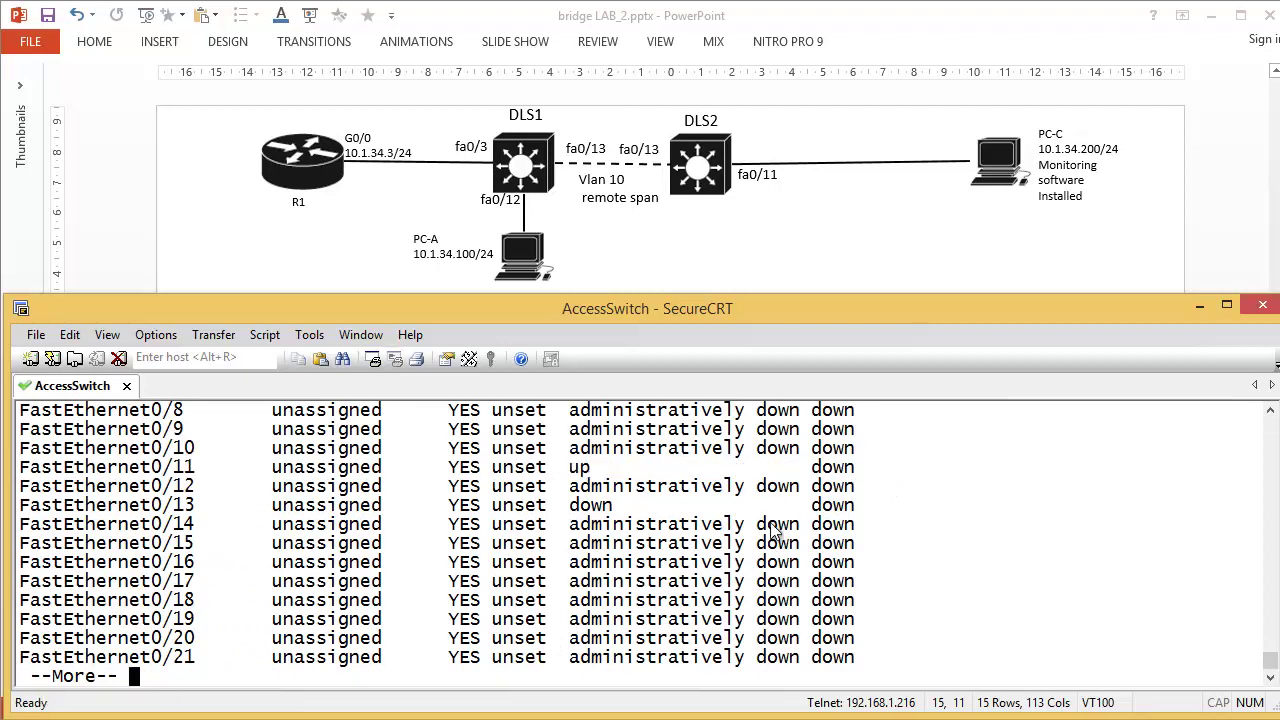
{"action": "left_click_drag", "start_coordinate": [858, 467], "coordinate": [808, 472]}
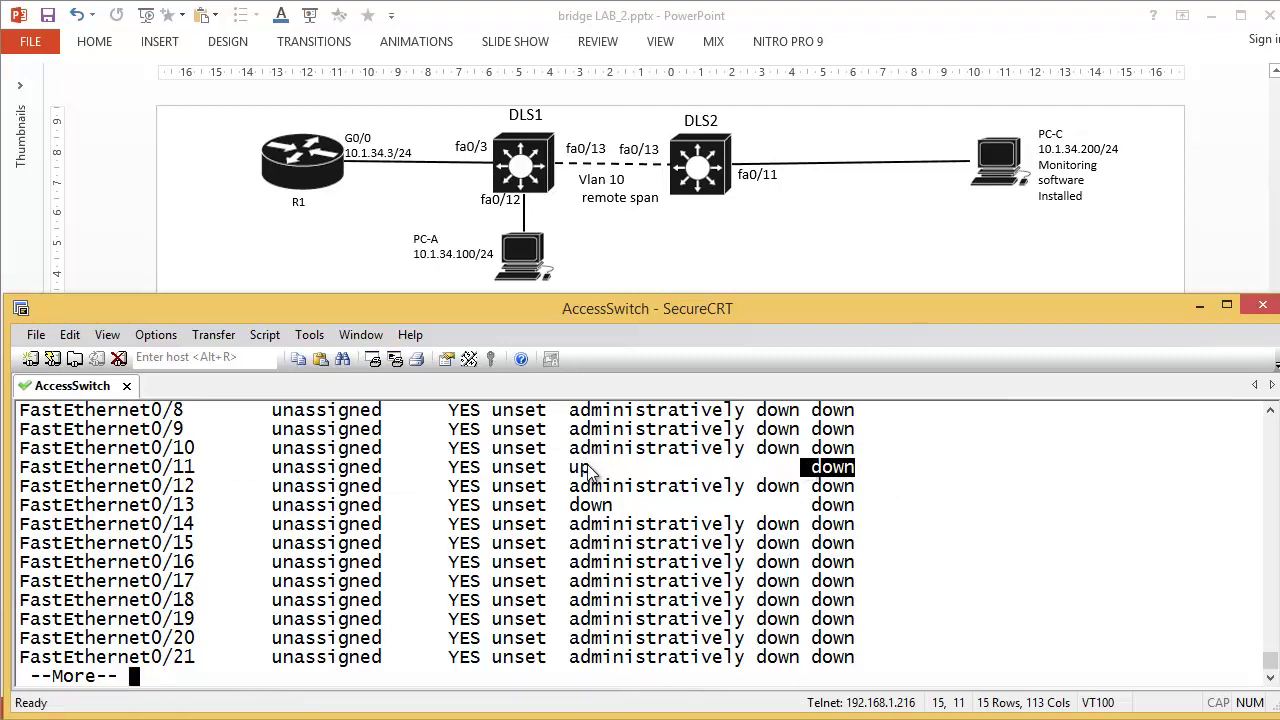
{"action": "left_click_drag", "start_coordinate": [590, 470], "coordinate": [162, 470]}
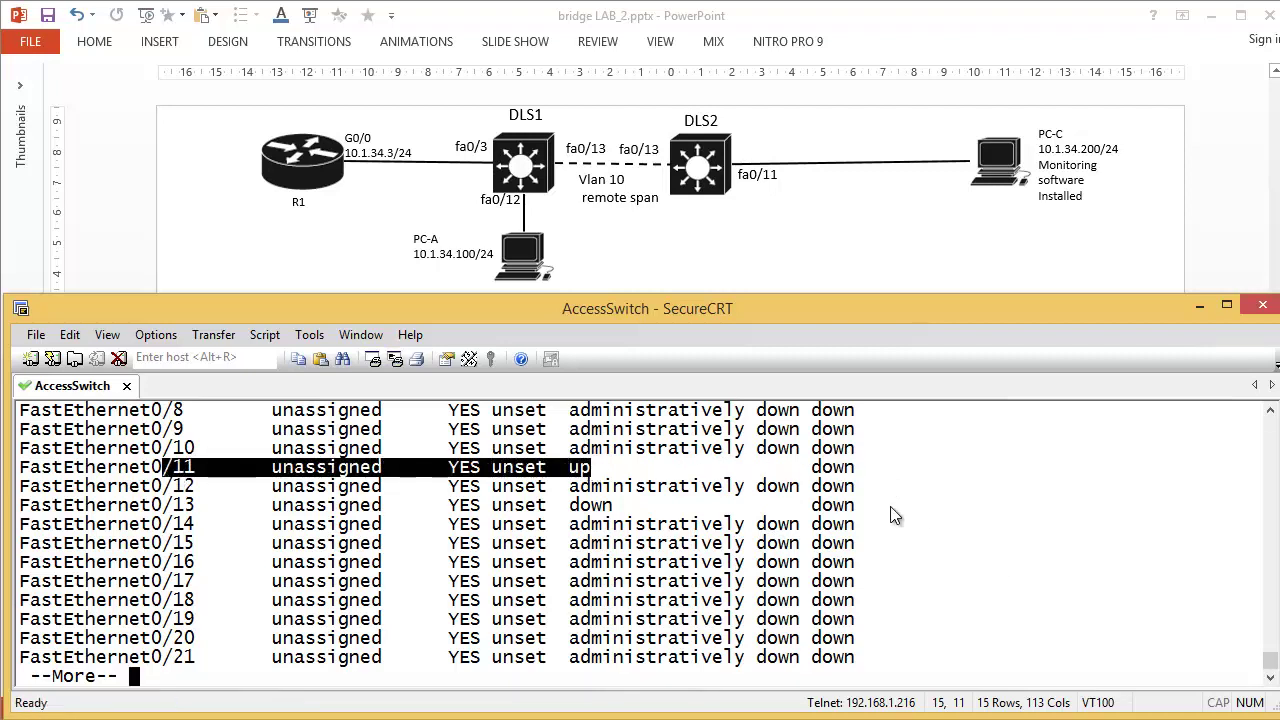
{"action": "left_click_drag", "start_coordinate": [893, 515], "coordinate": [22, 508]}
{"action": "left_click", "coordinate": [22, 508]}
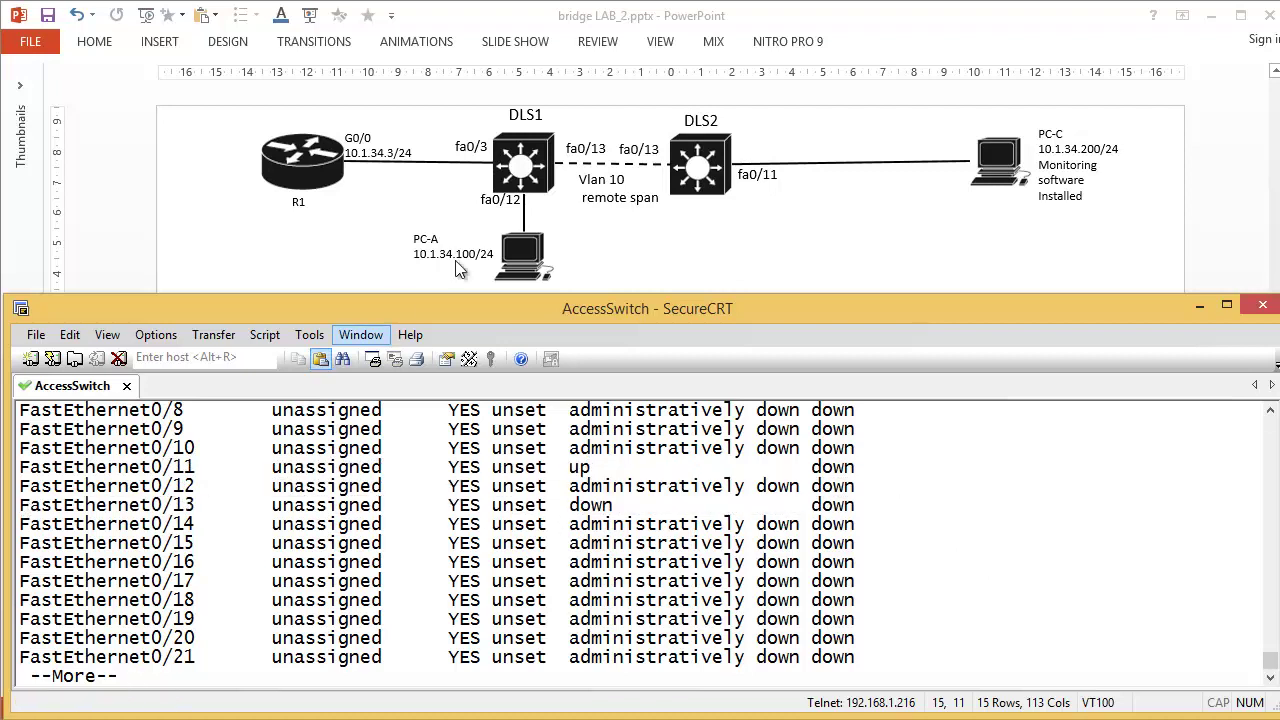
{"action": "key", "text": "q"}
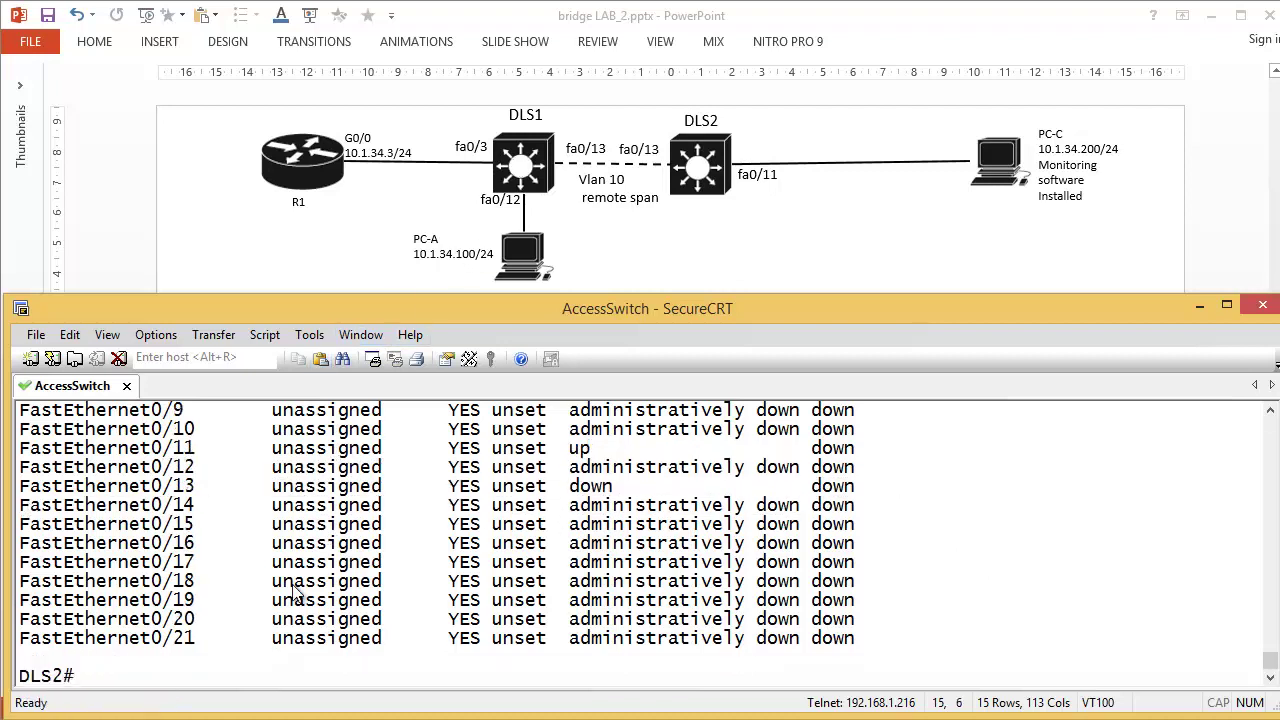
Resume the DLS1 session (connection 2)
{"action": "key", "text": "ctrl+shift+6"}
{"action": "type", "text": "x2"}
{"action": "key", "text": "Return"}
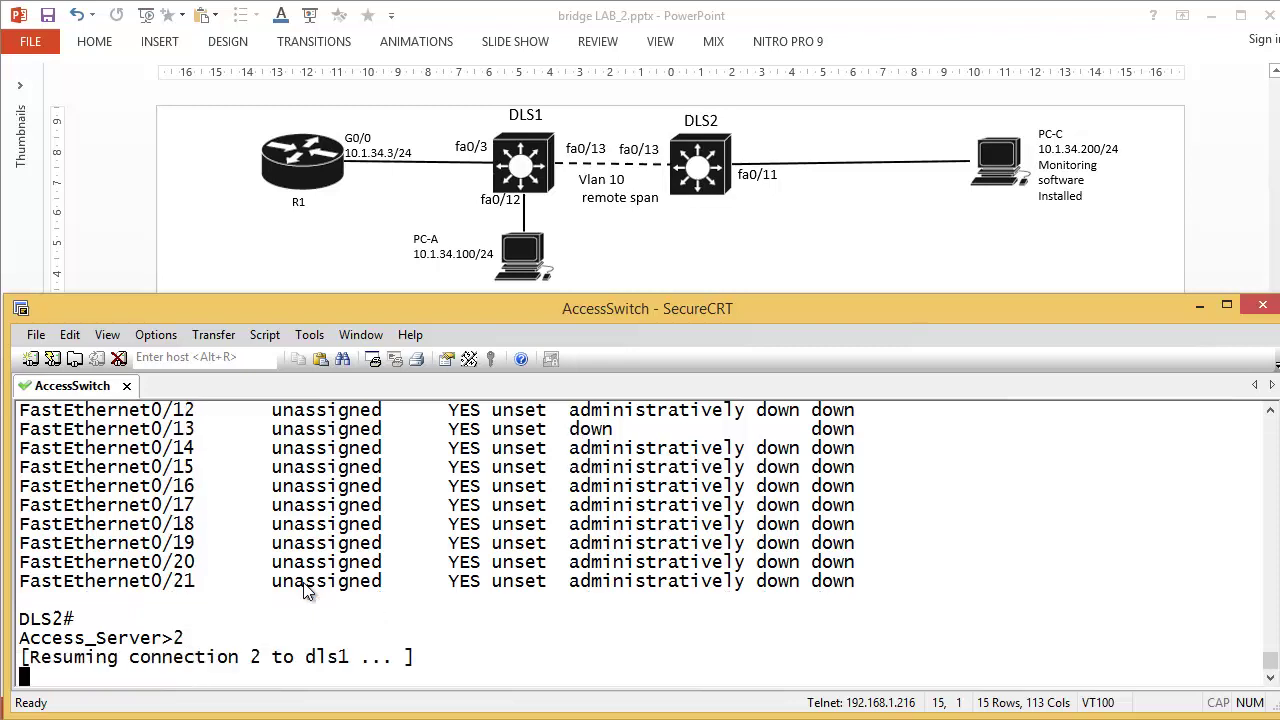
{"action": "key", "text": "Return"}
Run show ip int brief on DLS1, highlighting Fa0/13 as administratively down
{"action": "type", "text": "ocnf"}
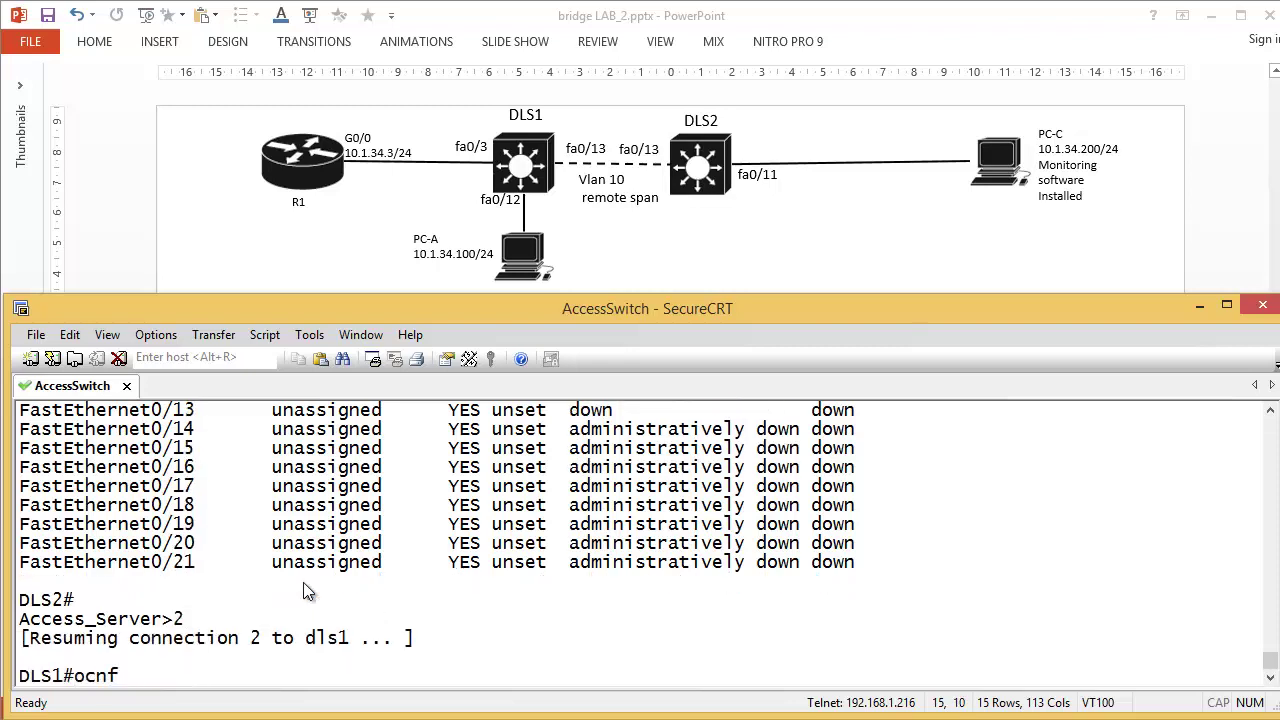
{"action": "key", "text": "BackSpace"}
{"action": "key", "text": "BackSpace"}
{"action": "key", "text": "BackSpace"}
{"action": "key", "text": "BackSpace"}
{"action": "type", "text": "show ip int brief"}
{"action": "key", "text": "Return"}
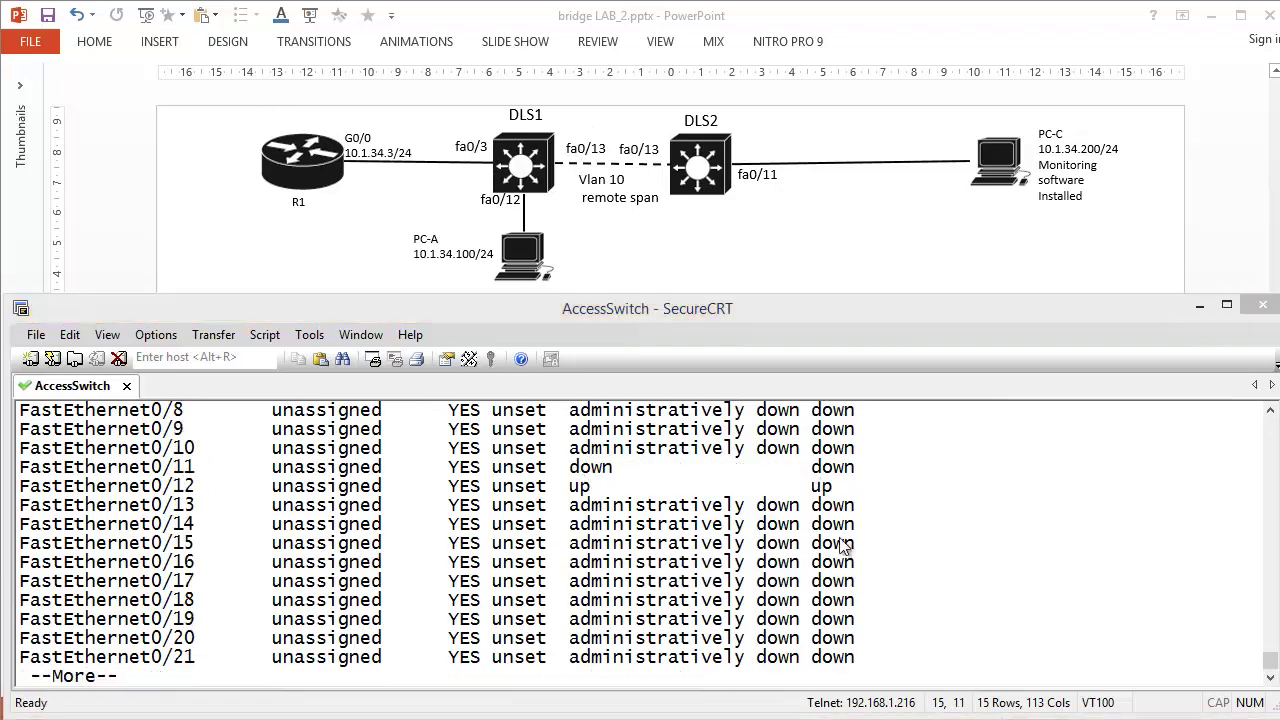
{"action": "left_click_drag", "start_coordinate": [880, 505], "coordinate": [22, 506]}
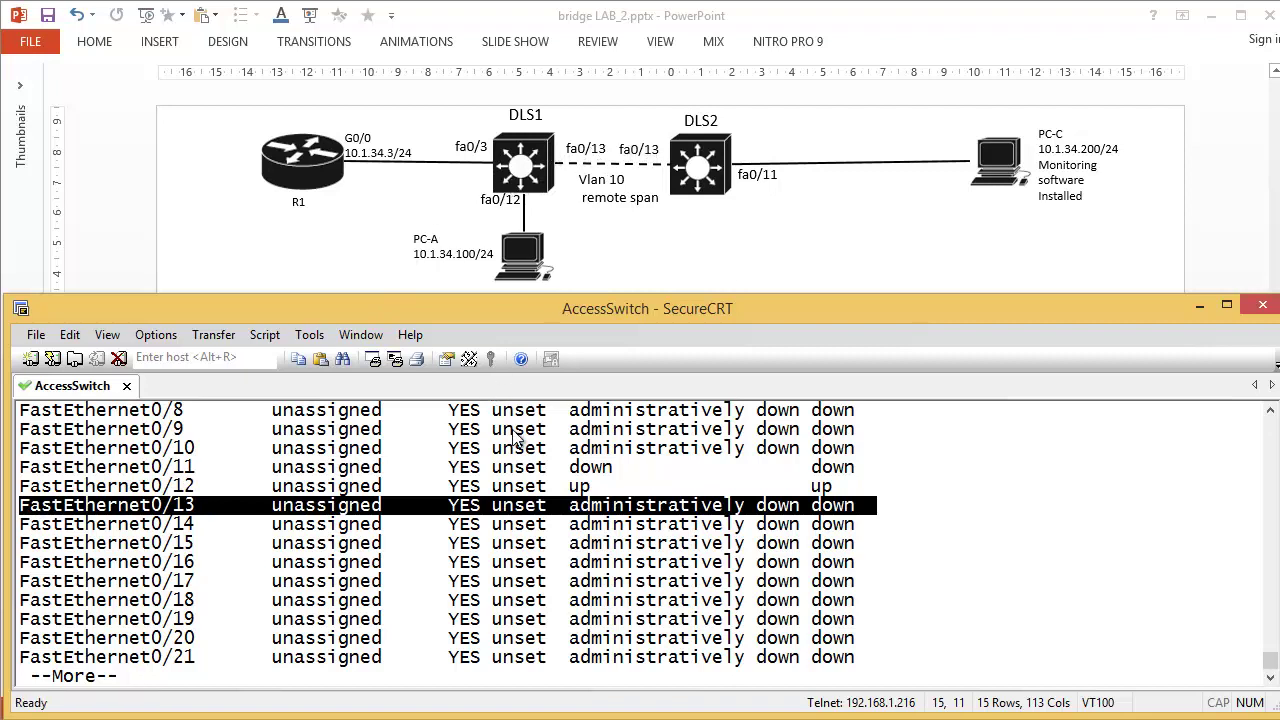
{"action": "type", "text": "q"}
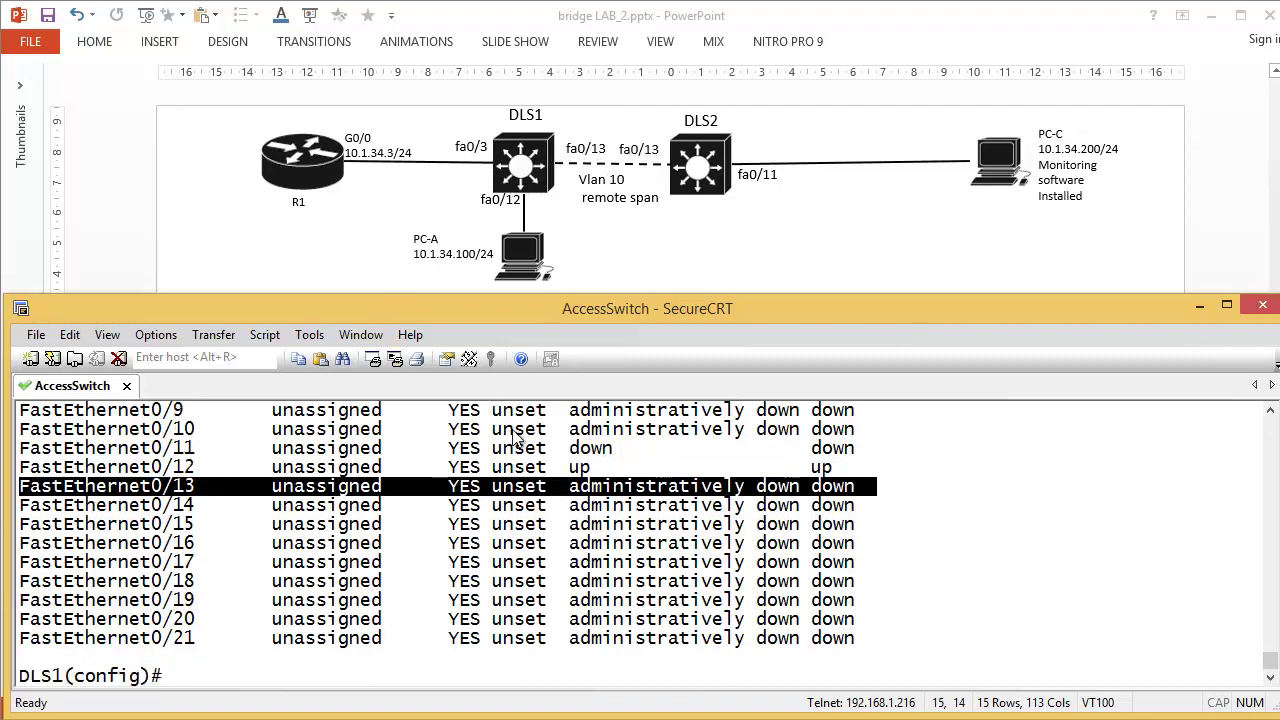
{"action": "type", "text": "int fa0/134"}
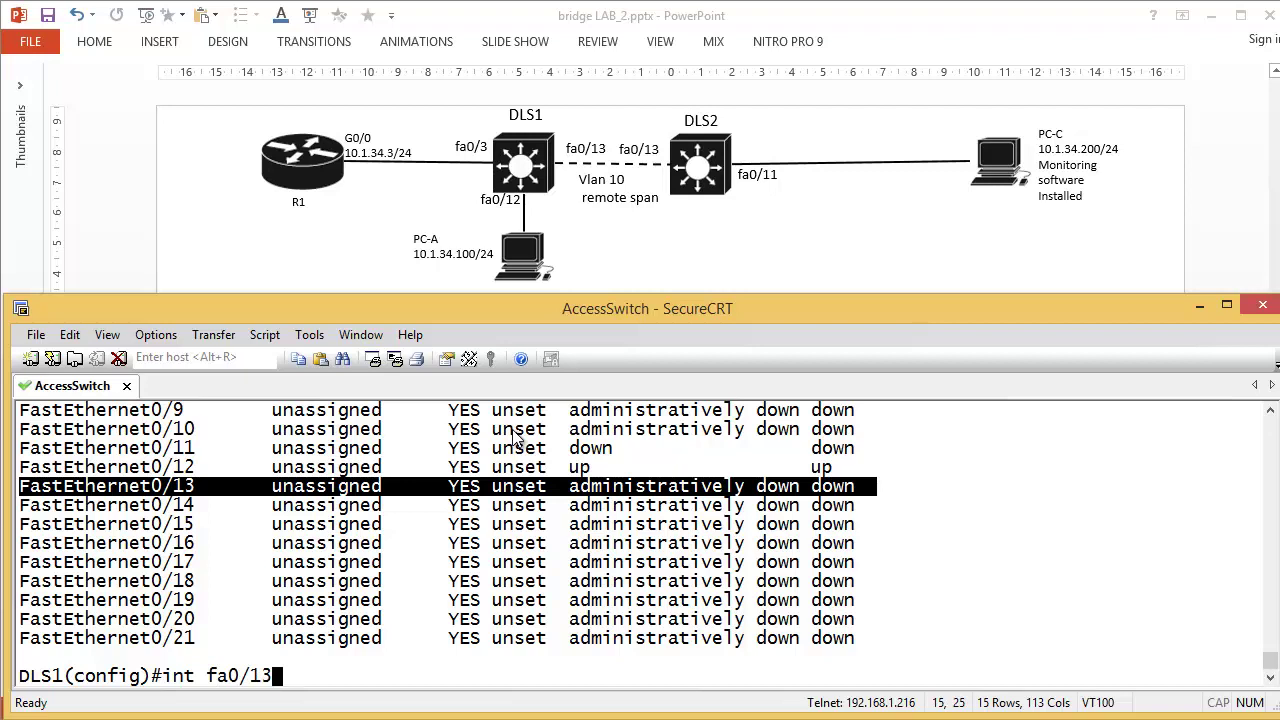
Enter interface Fa0/13 and enable it with no shut
{"action": "key", "text": "Return"}
{"action": "type", "text": "no shut"}
{"action": "key", "text": "Return"}
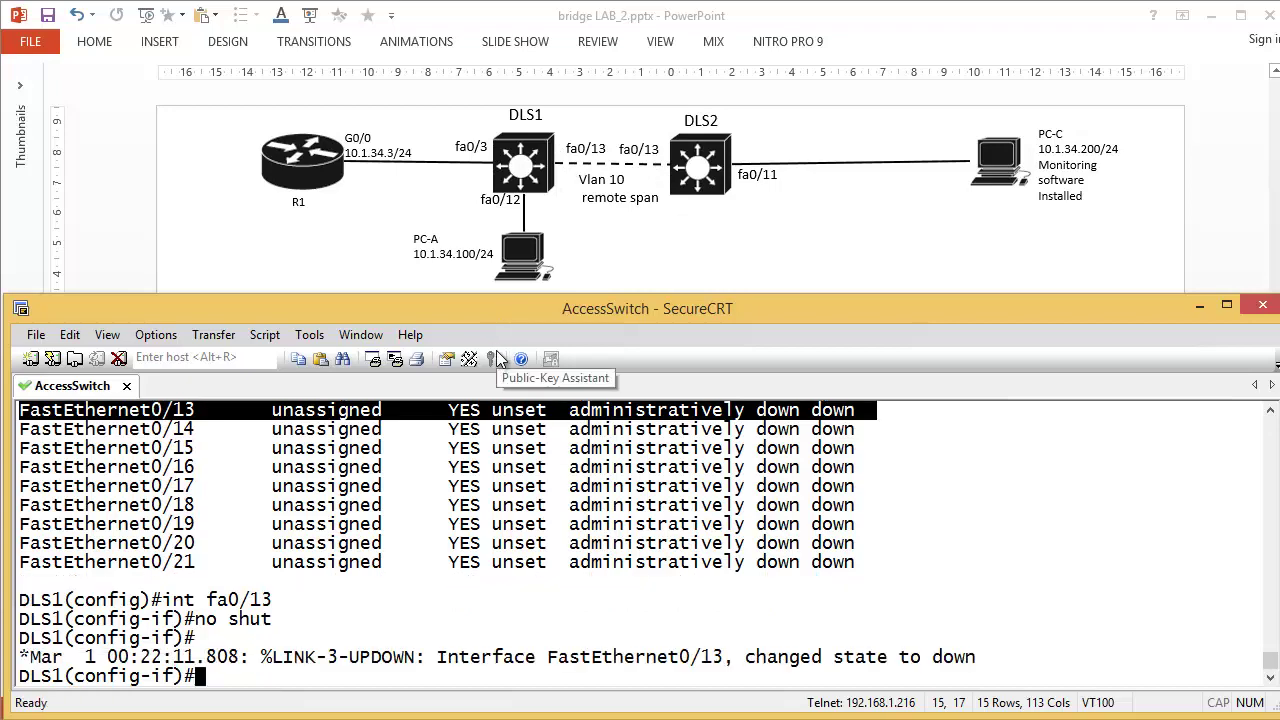
Attempt switchport mode trunk on Fa0/13, which is rejected under Auto encapsulation
{"action": "type", "text": "swi"}
{"action": "key", "text": "Tab"}
{"action": "type", "text": "mod"}
{"action": "key", "text": "Tab"}
{"action": "type", "text": "tr"}
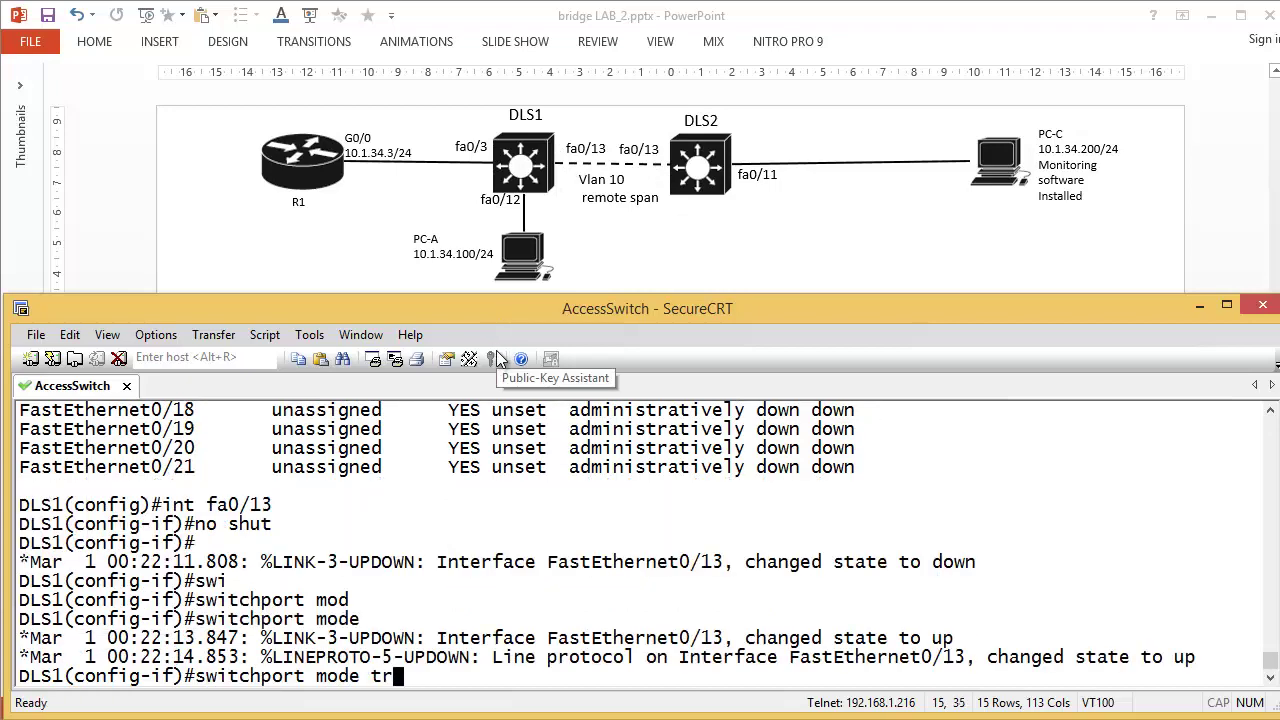
{"action": "key", "text": "Tab"}
{"action": "key", "text": "Return"}
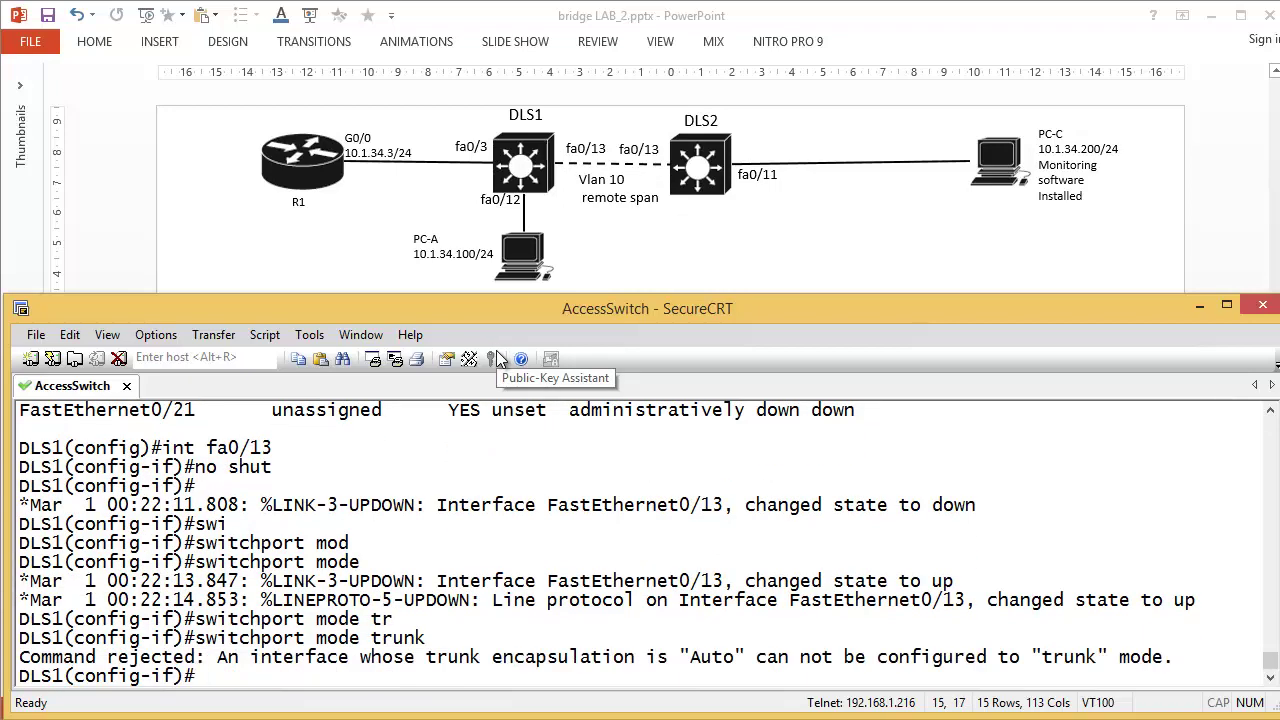
{"action": "left_click_drag", "start_coordinate": [229, 657], "coordinate": [746, 659]}
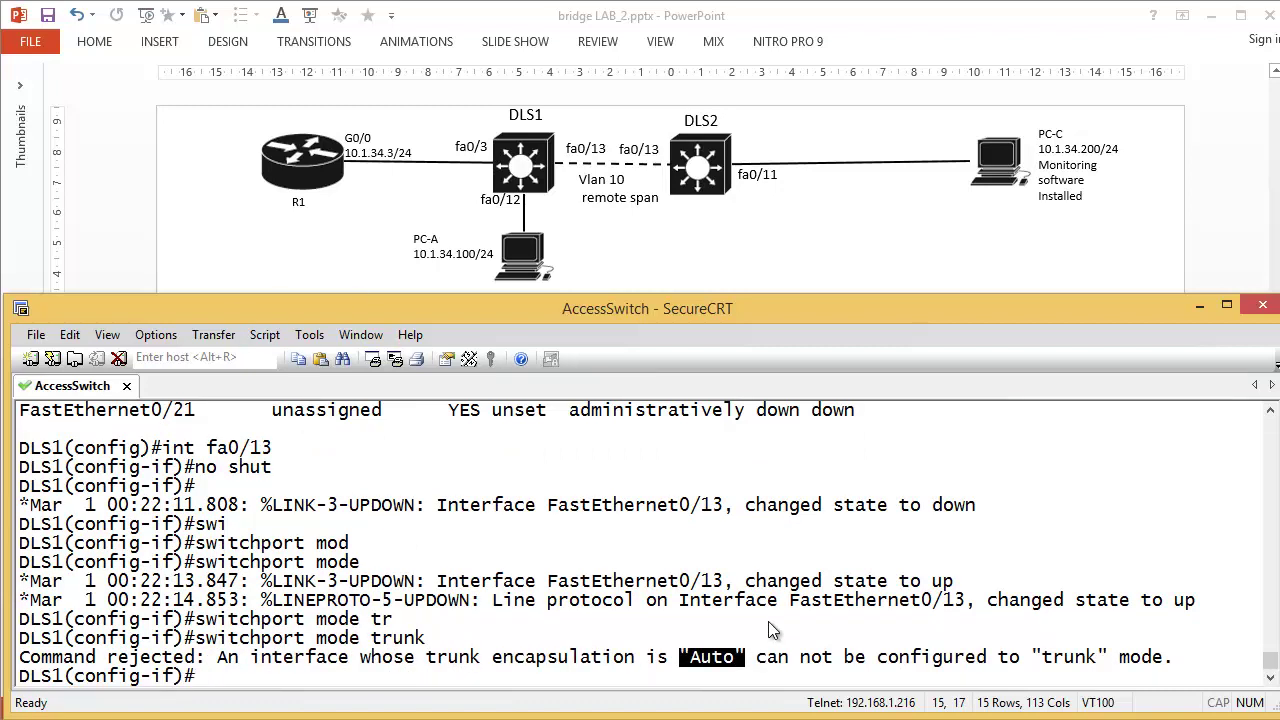
Set dot1q trunk encapsulation, make Fa0/13 a trunk, and return to privileged mode
{"action": "type", "text": "switchport trunk "}
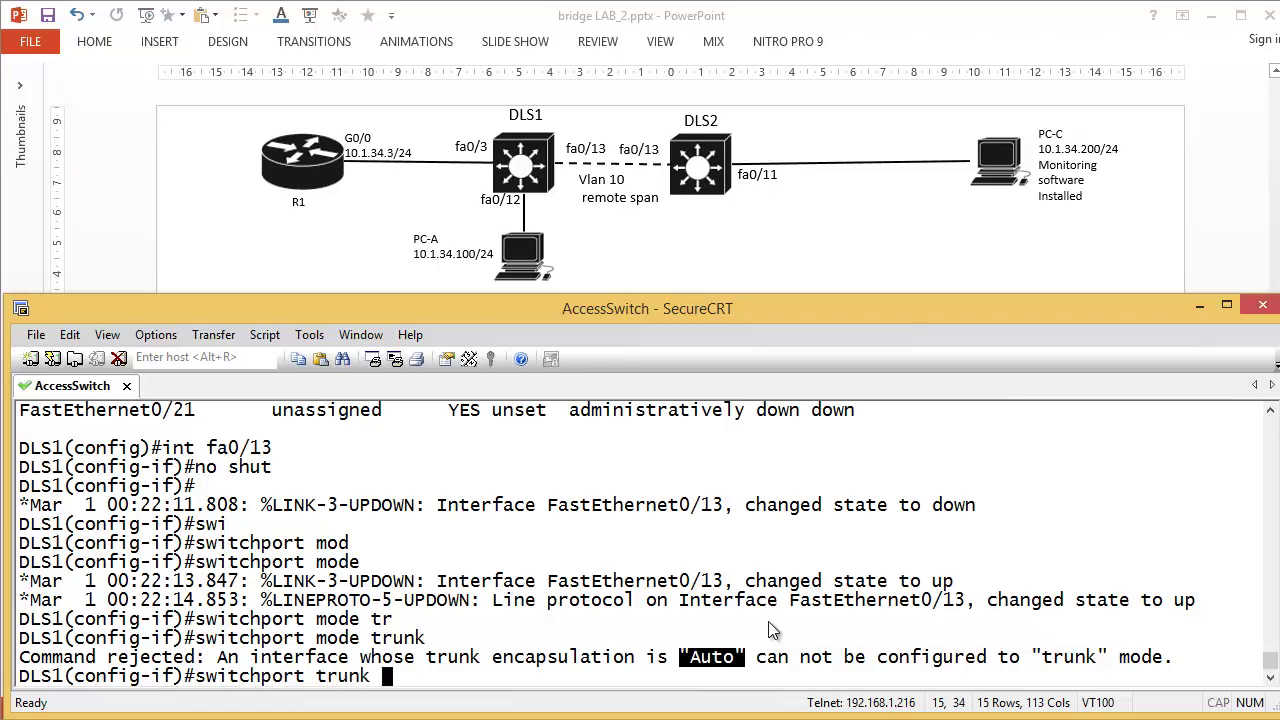
{"action": "type", "text": "encapsulat"}
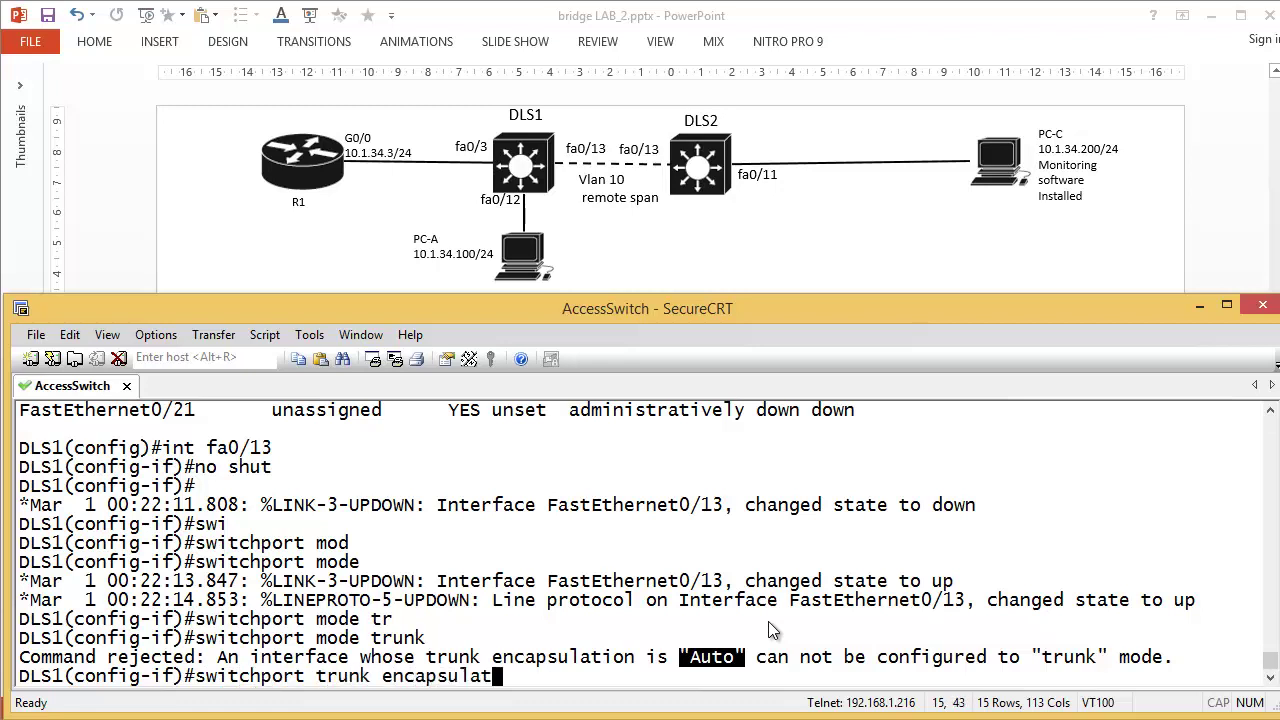
{"action": "type", "text": "ion dot1q"}
{"action": "key", "text": "Return"}
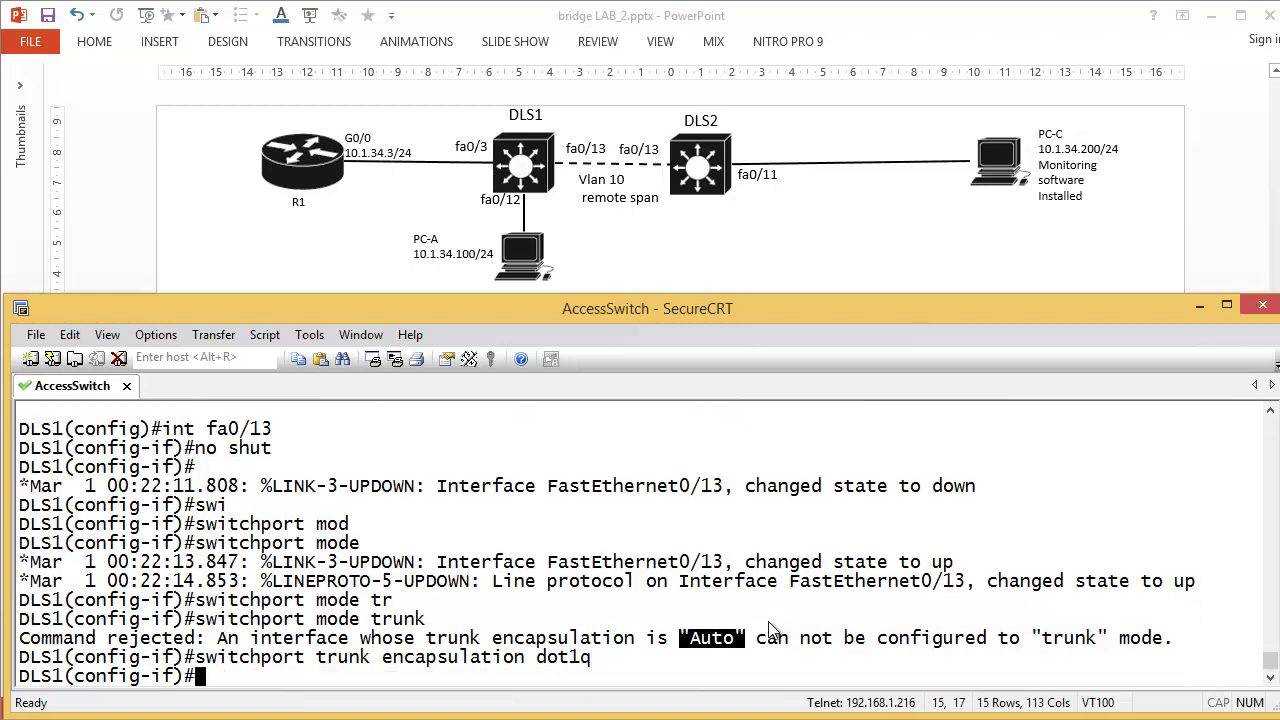
{"action": "type", "text": "swi"}
{"action": "type", "text": "tchpor"}
{"action": "key", "text": "BackSpace"}
{"action": "type", "text": "hpo"}
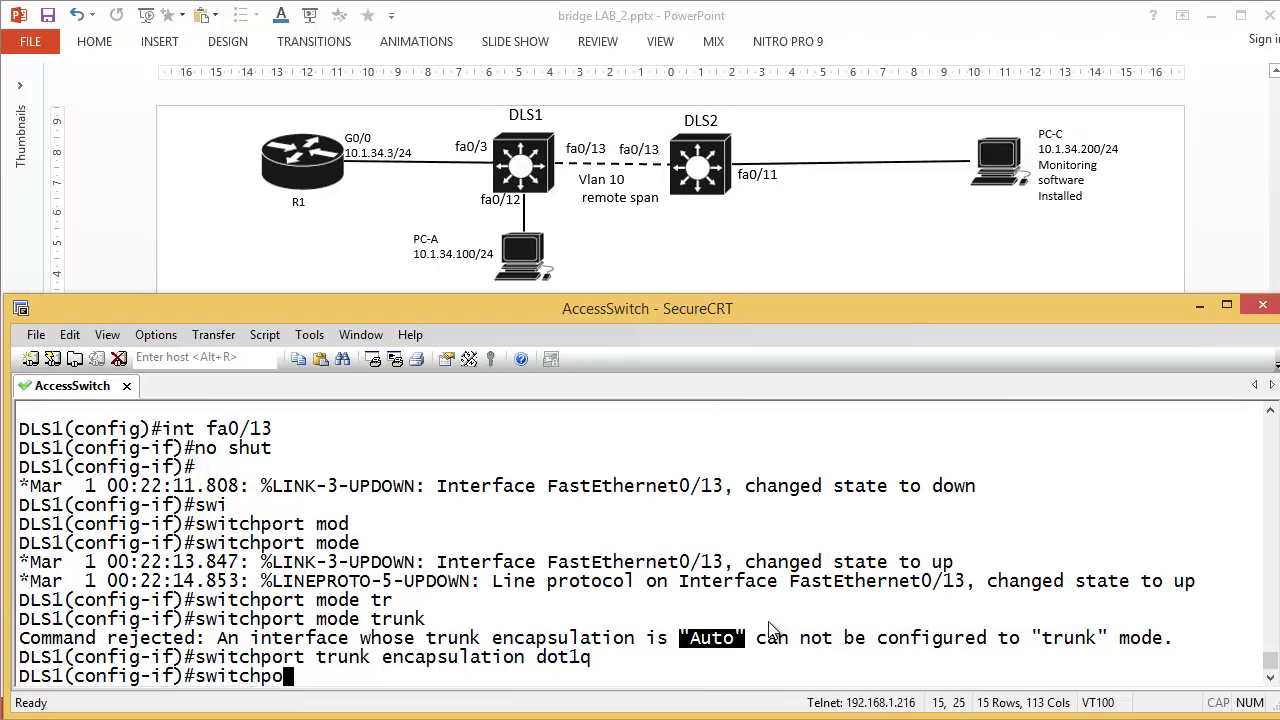
{"action": "type", "text": "rt mode dt"}
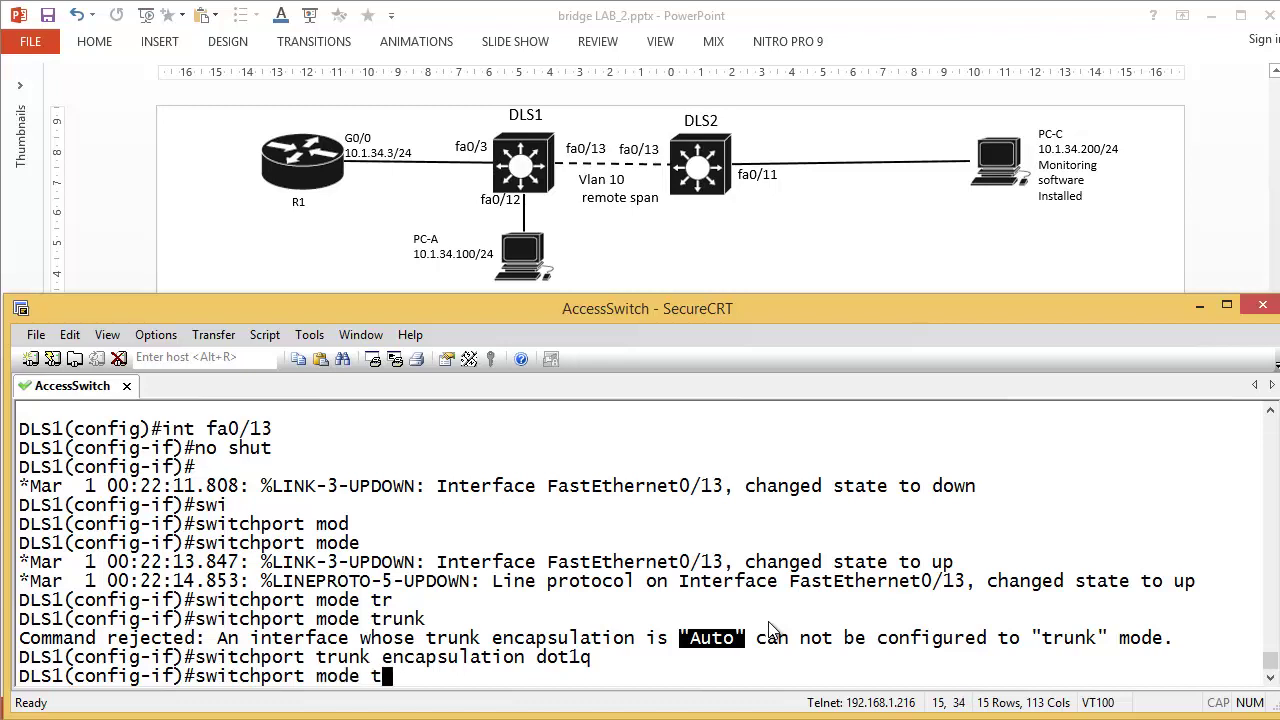
{"action": "type", "text": "runk"}
{"action": "key", "text": "Return"}
{"action": "type", "text": "end"}
{"action": "key", "text": "Return"}
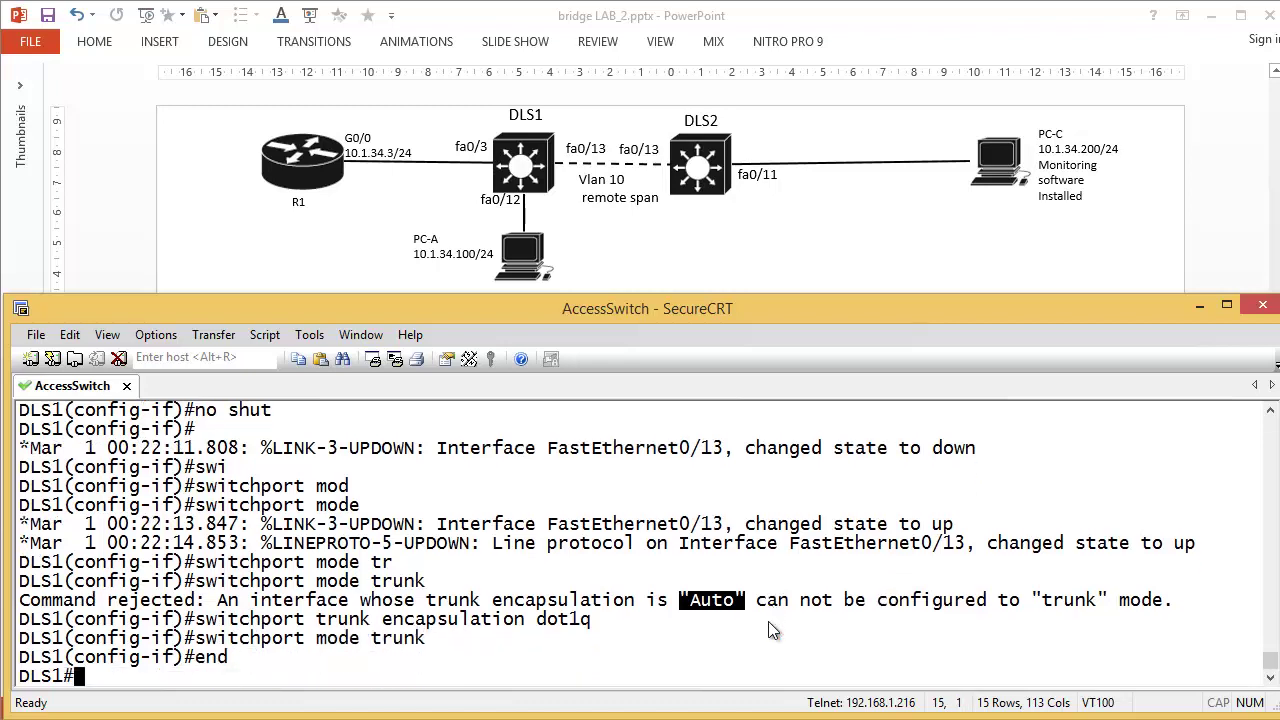
{"action": "key", "text": "Return"}
Confirm with show int trunk that Fa0/13 is trunking with 802.1q
{"action": "type", "text": "show intt"}
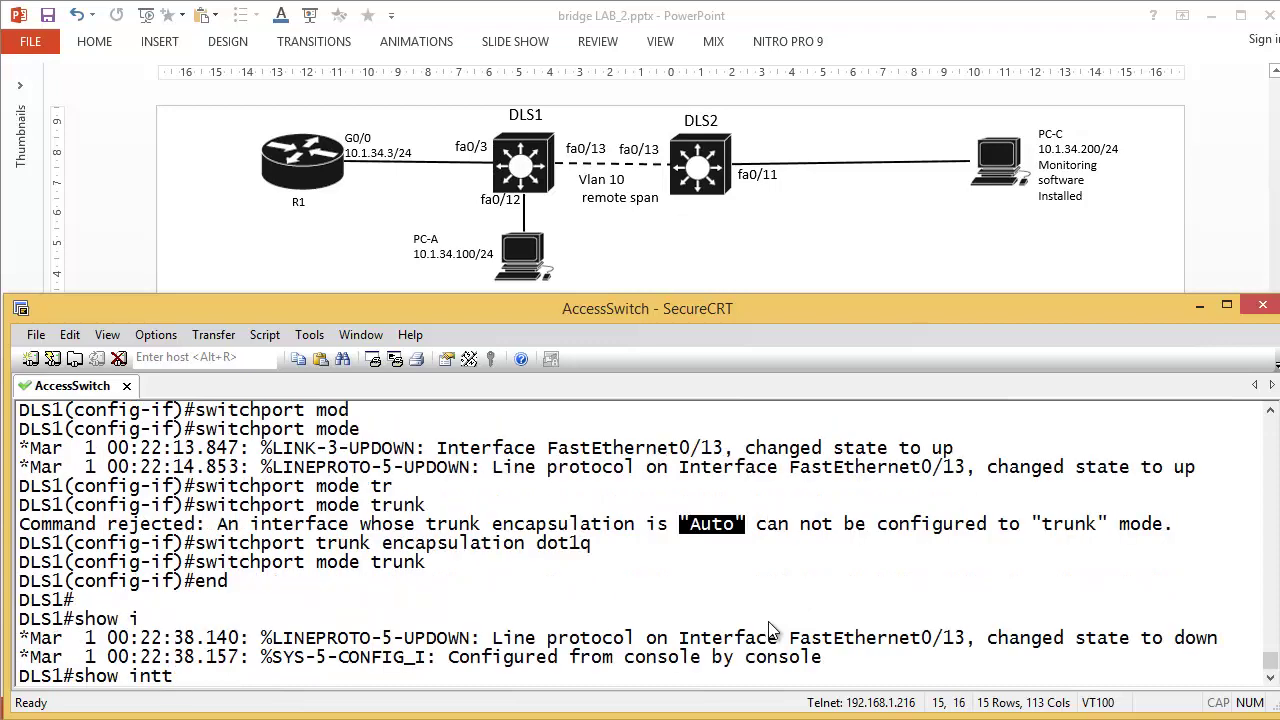
{"action": "type", "text": " t"}
{"action": "key", "text": "BackSpace"}
{"action": "key", "text": "BackSpace"}
{"action": "key", "text": "BackSpace"}
{"action": "type", "text": "tru"}
{"action": "key", "text": "Return"}
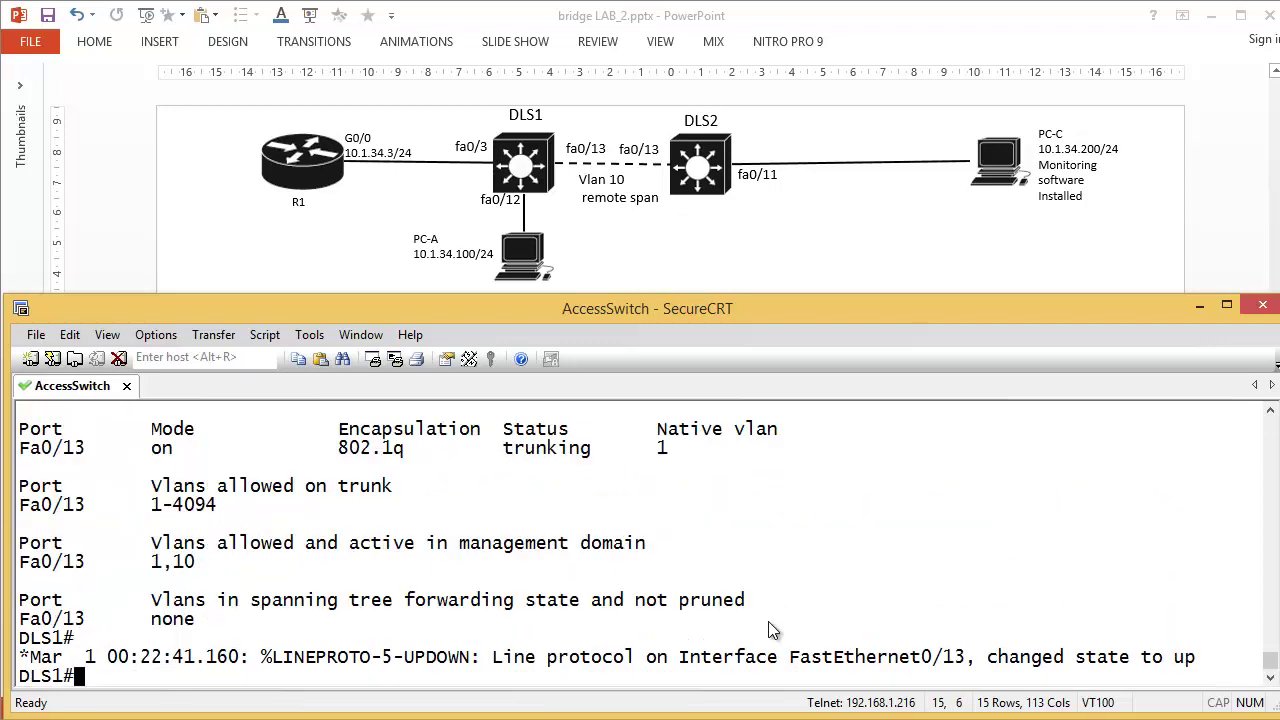
{"action": "left_click_drag", "start_coordinate": [102, 466], "coordinate": [33, 456]}
{"action": "left_click", "coordinate": [257, 482]}
Check Fa0/13's listening state in the VLAN 1 spanning tree
{"action": "type", "text": "show span vlan"}
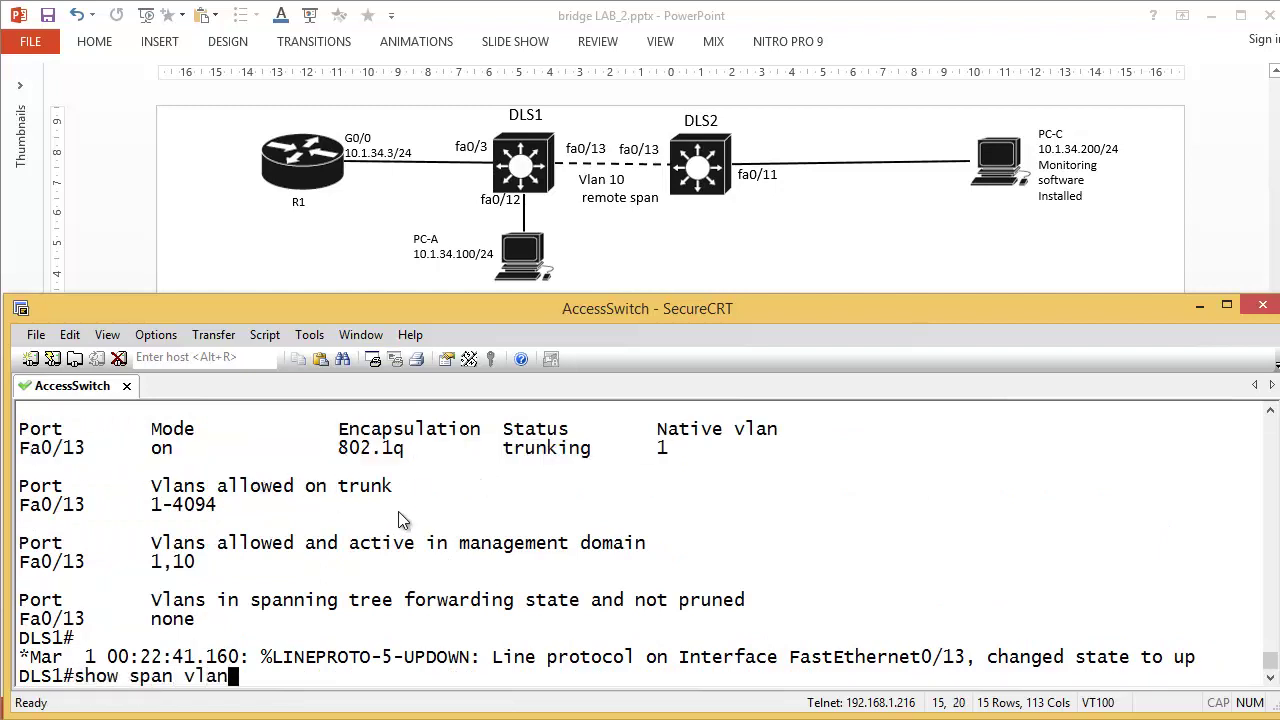
{"action": "type", "text": " 1"}
{"action": "key", "text": "Return"}
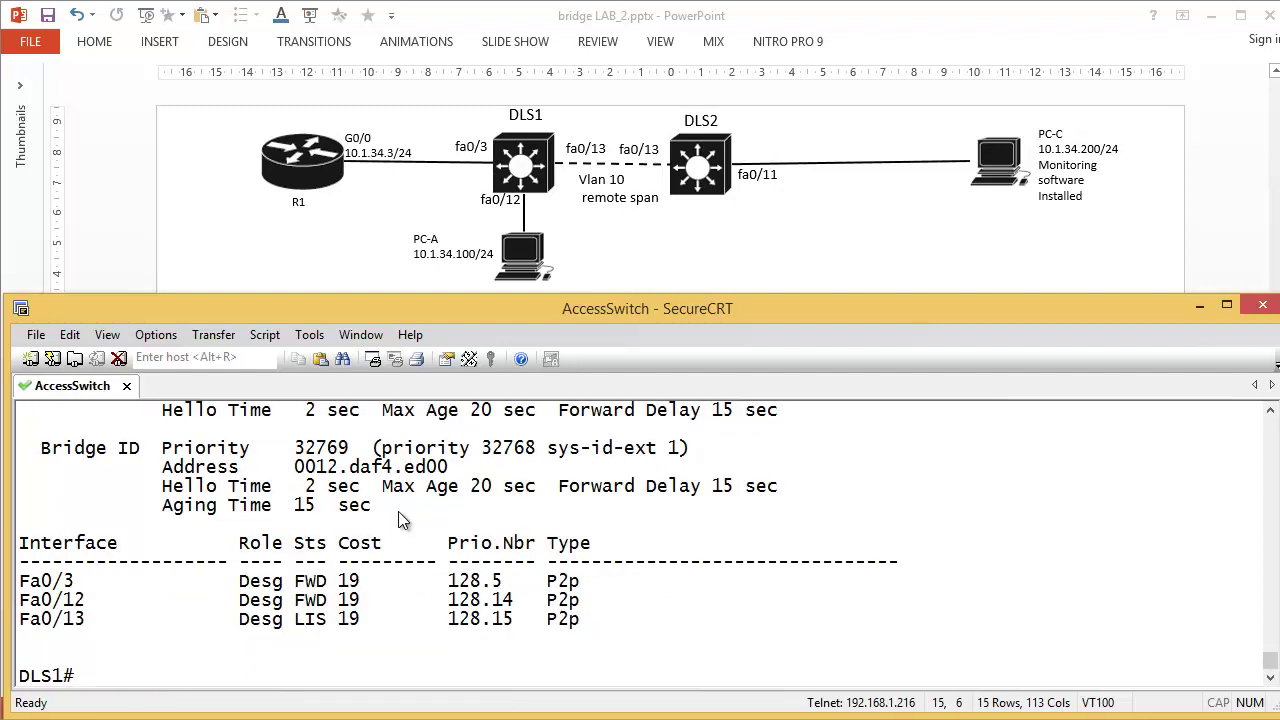
{"action": "left_click_drag", "start_coordinate": [610, 622], "coordinate": [294, 620]}
{"action": "left_click", "coordinate": [190, 636]}
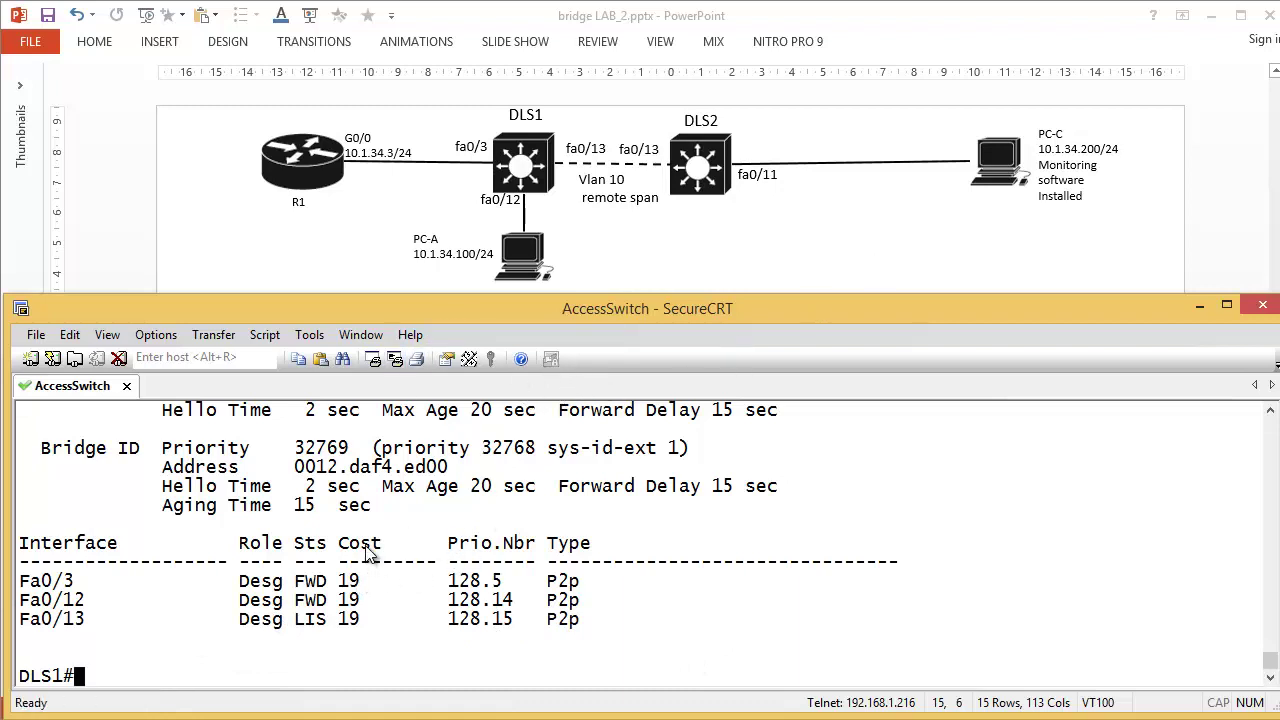
Verify show monitor lists source ports Fa0/3 and Fa0/12 to RSPAN VLAN 10
{"action": "type", "text": "show monitor"}
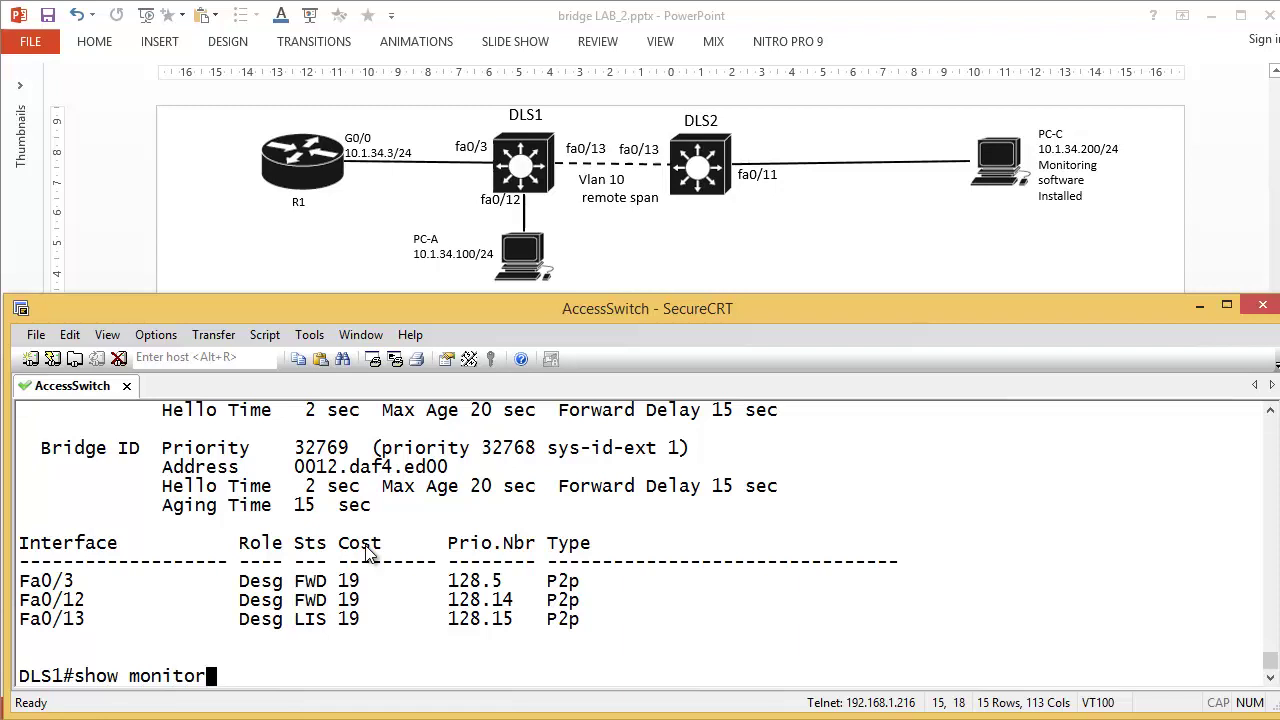
{"action": "key", "text": "Return"}
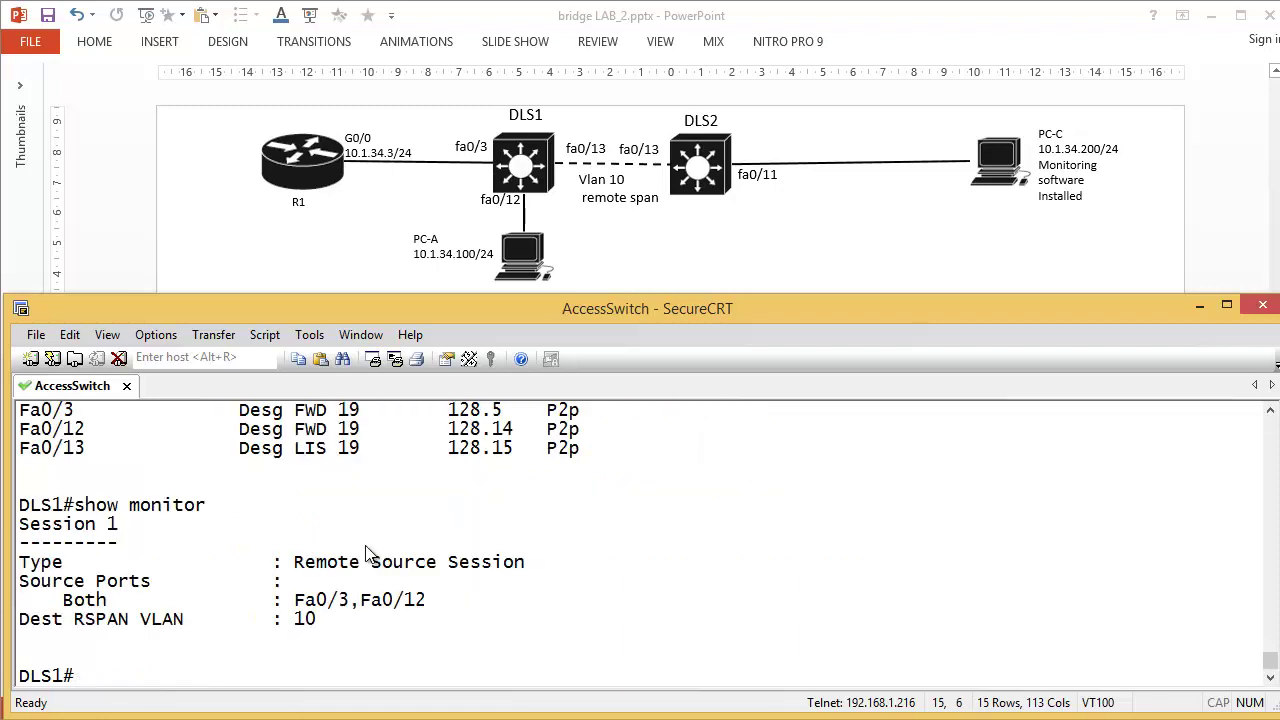
{"action": "left_click_drag", "start_coordinate": [432, 605], "coordinate": [18, 605]}
{"action": "left_click_drag", "start_coordinate": [318, 620], "coordinate": [30, 622]}
{"action": "left_click", "coordinate": [313, 652]}
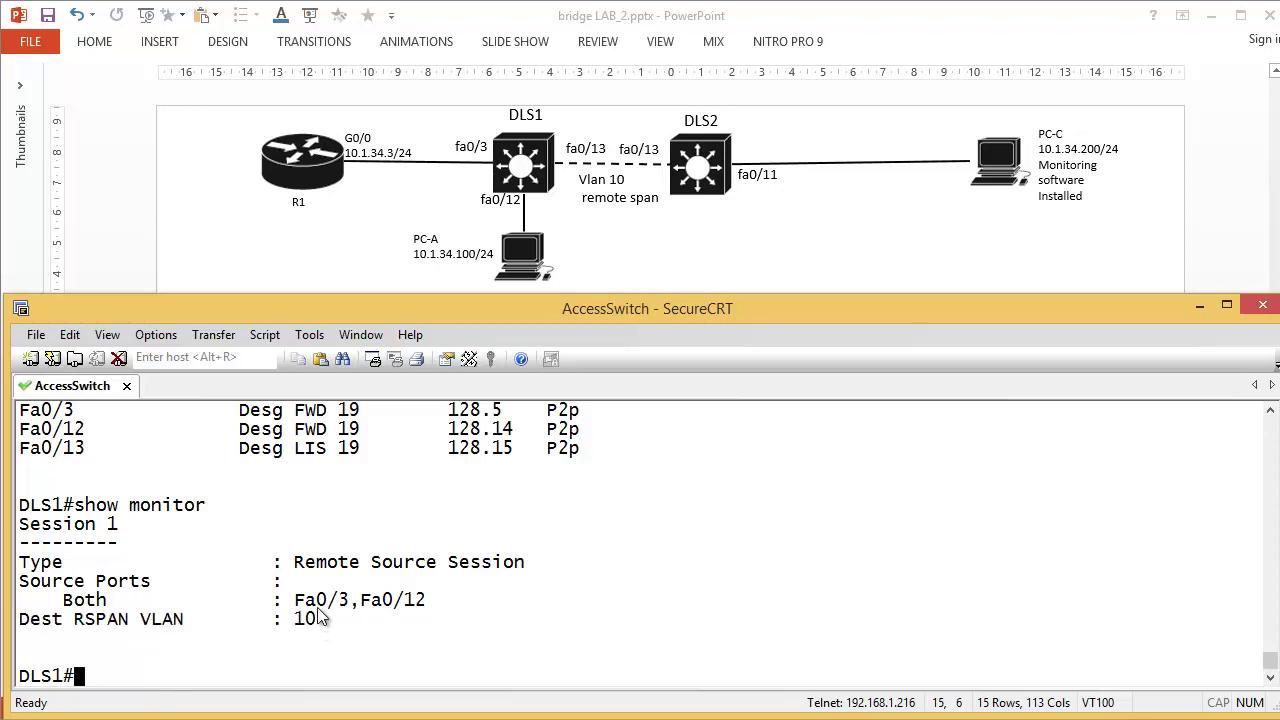
Return to the DLS2 session (connection 3)
{"action": "key", "text": "ctrl+shift+6"}
{"action": "type", "text": "x3"}
{"action": "key", "text": "Return"}
{"action": "key", "text": "Return"}
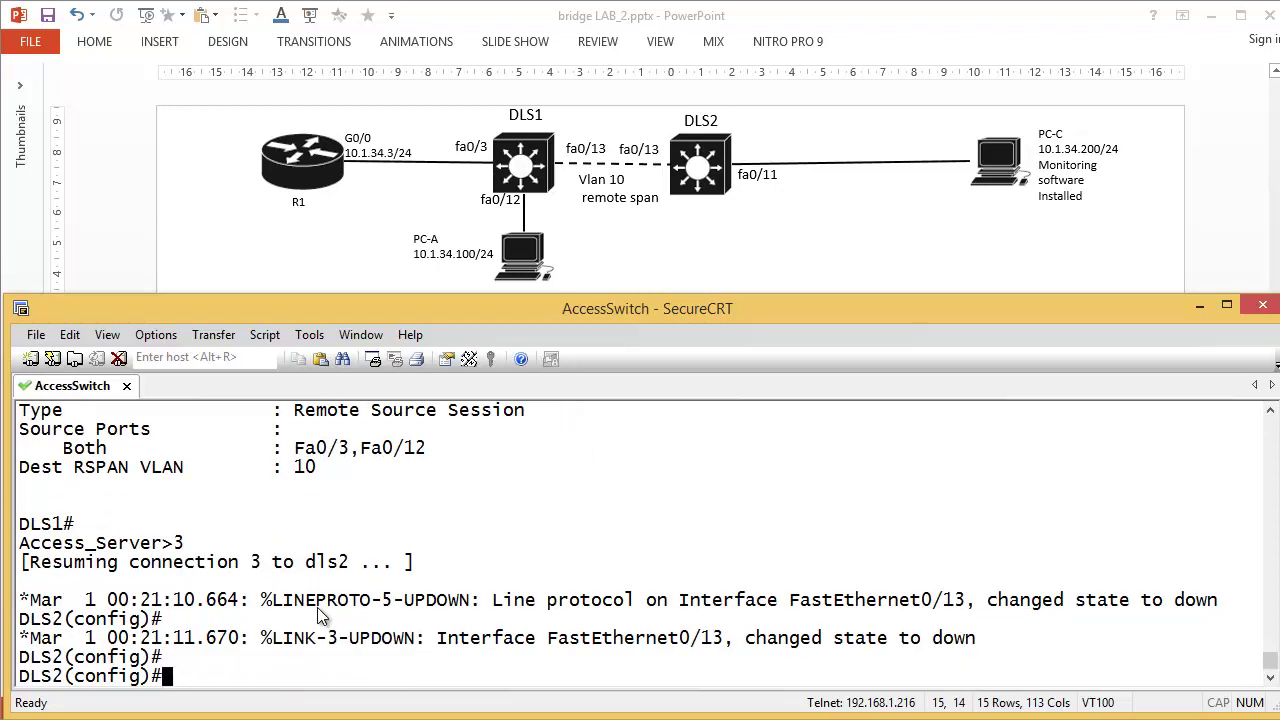
Run do show monitor on DLS2, confirming source RSPAN VLAN 10 mirrored to Fa0/11
{"action": "type", "text": "do show monitor"}
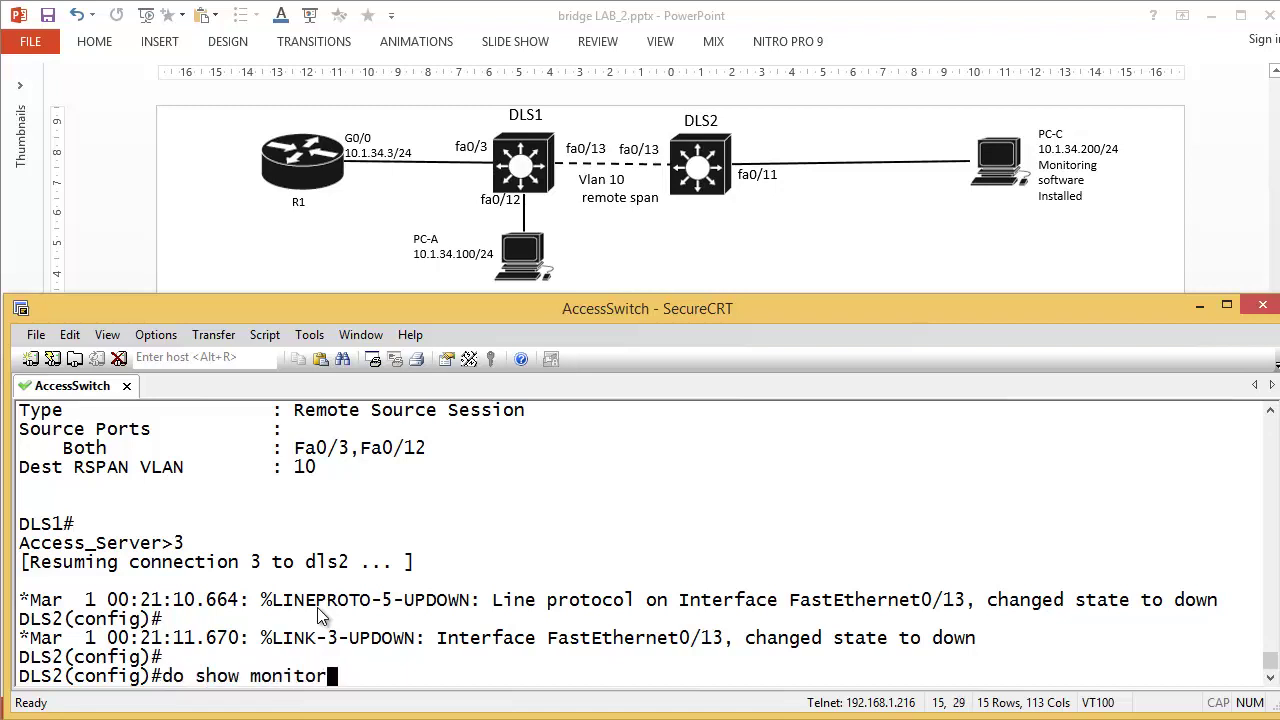
{"action": "key", "text": "Return"}
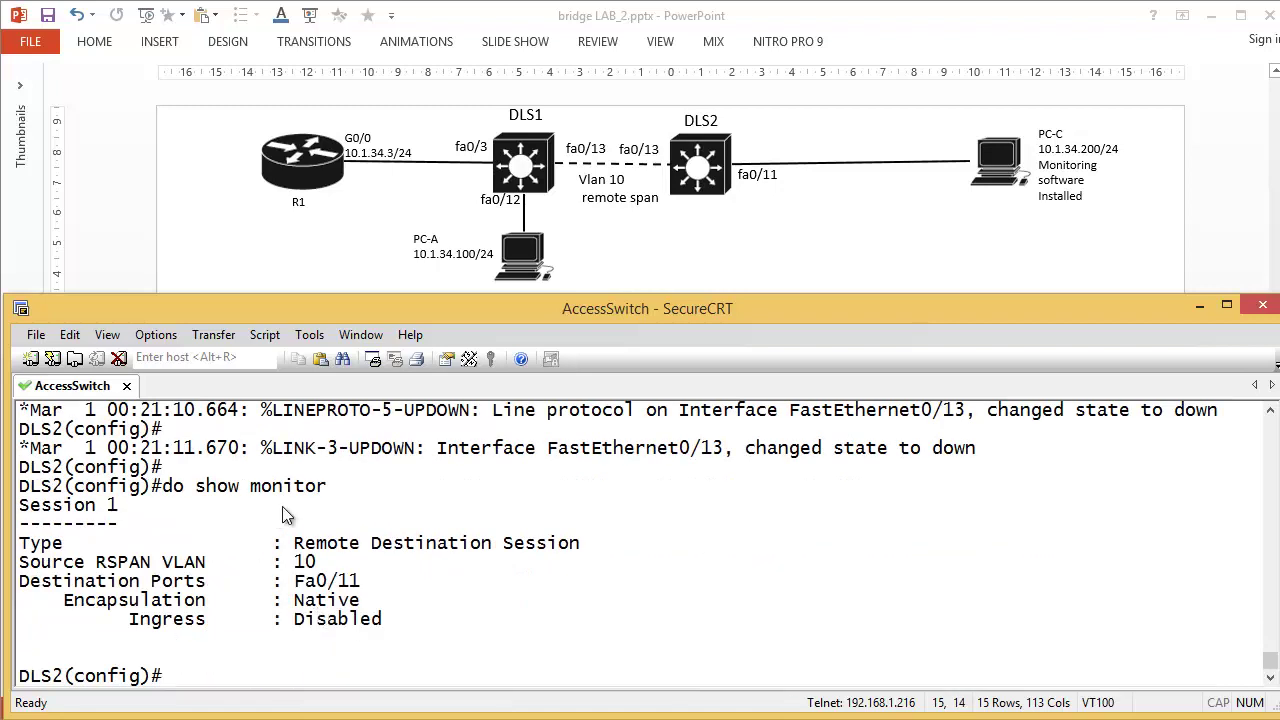
{"action": "left_click_drag", "start_coordinate": [333, 570], "coordinate": [55, 562]}
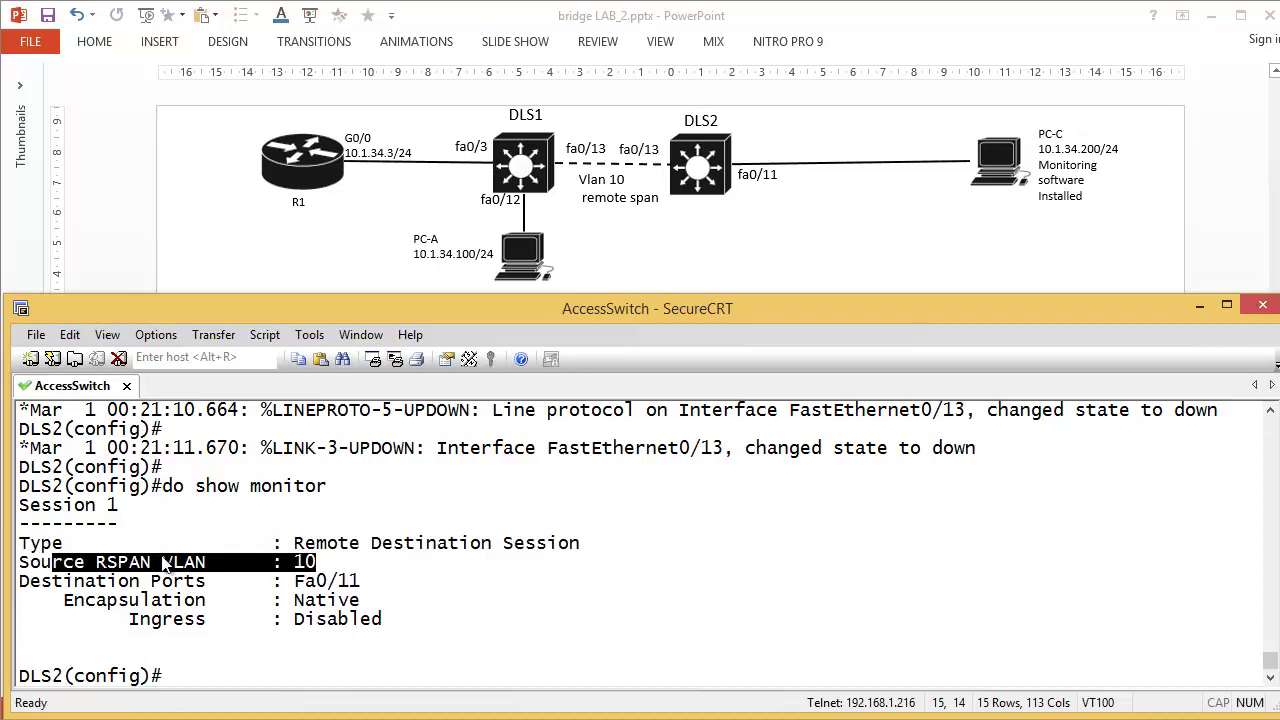
{"action": "left_click_drag", "start_coordinate": [378, 586], "coordinate": [52, 585]}
{"action": "left_click", "coordinate": [400, 619]}
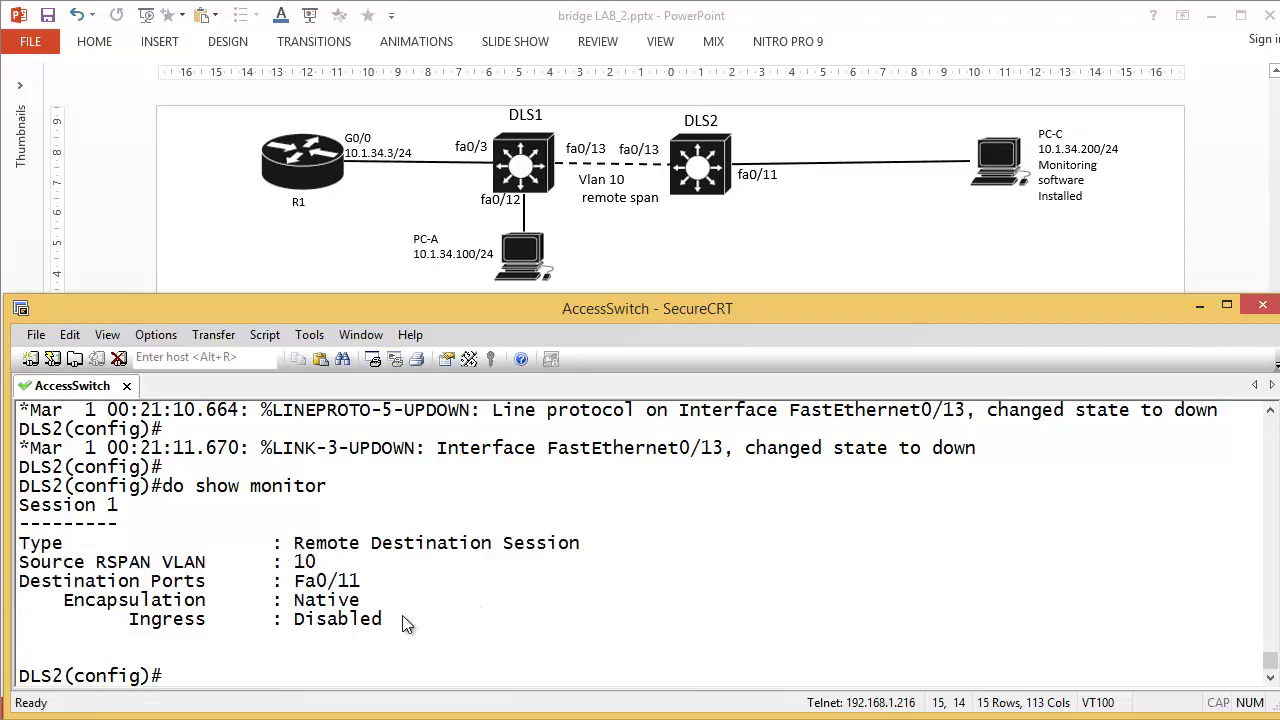
Resume DLS1 and show VLAN 1 spanning tree with Fa0/13 now forwarding
{"action": "key", "text": "ctrl+shift+6"}
{"action": "type", "text": "x2"}
{"action": "key", "text": "Return"}
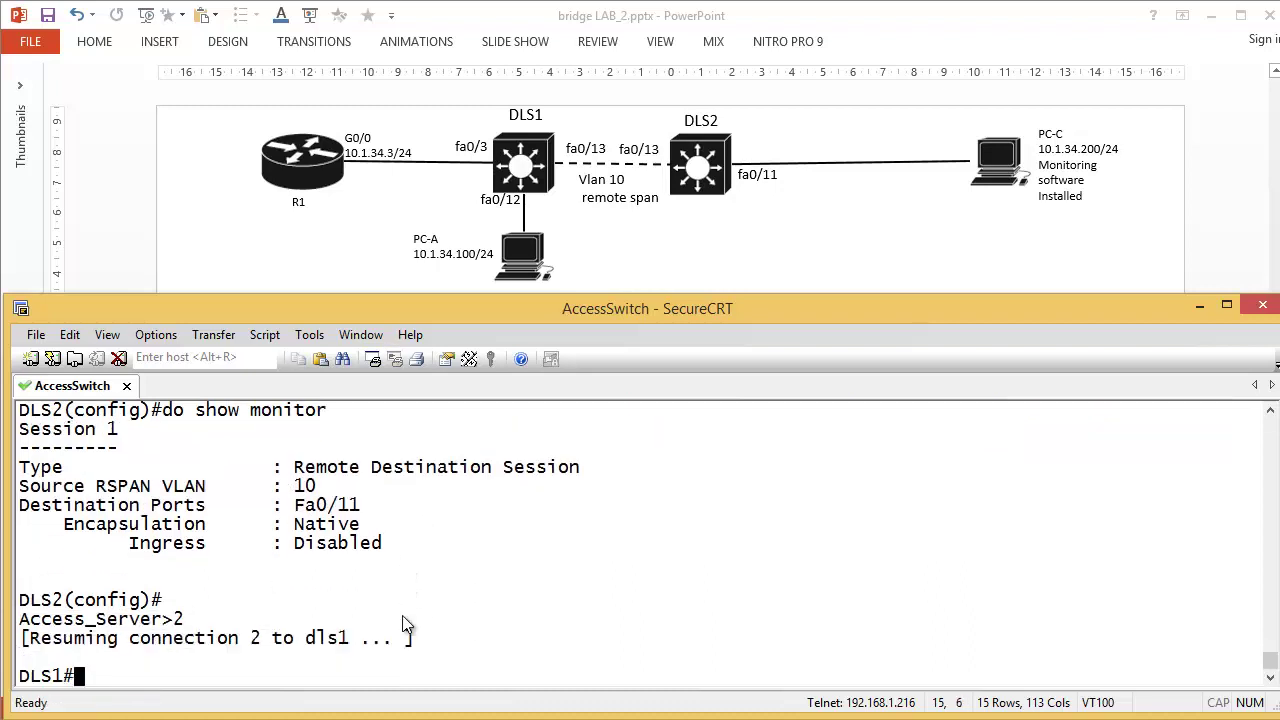
{"action": "type", "text": "show span "}
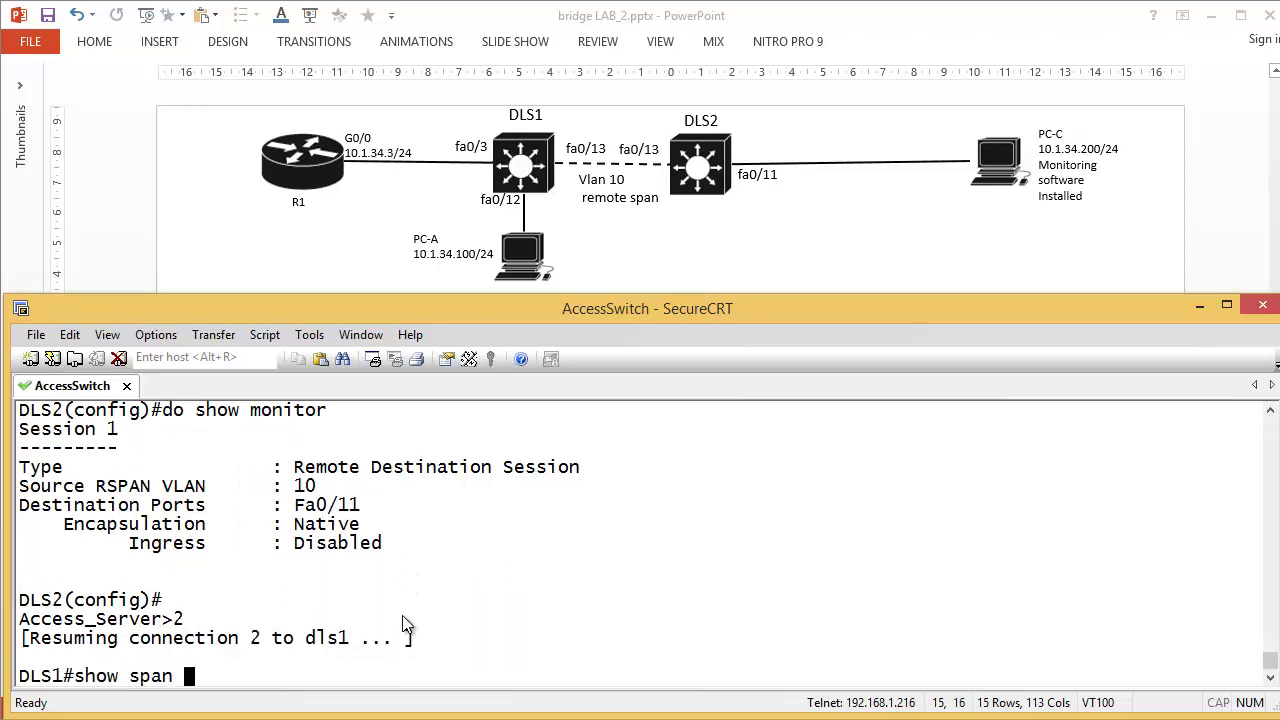
{"action": "type", "text": "vlan 1"}
{"action": "key", "text": "Return"}
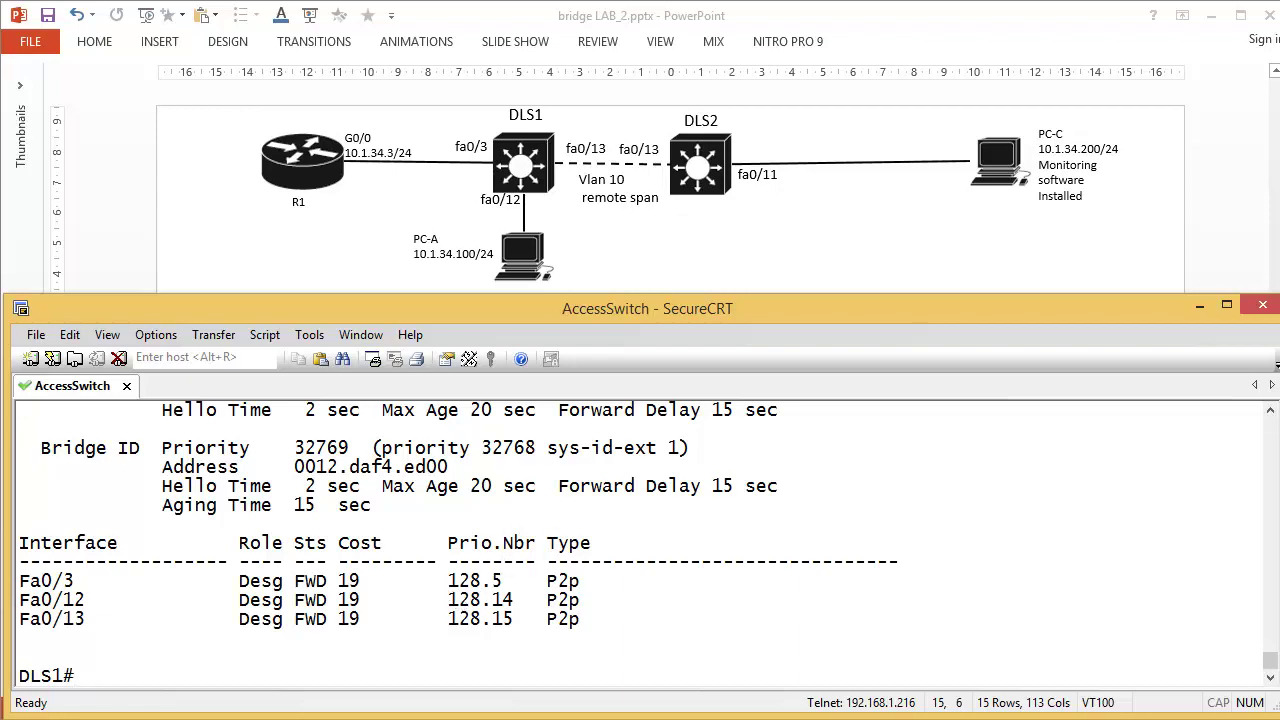
{"action": "left_click", "coordinate": [80, 705]}
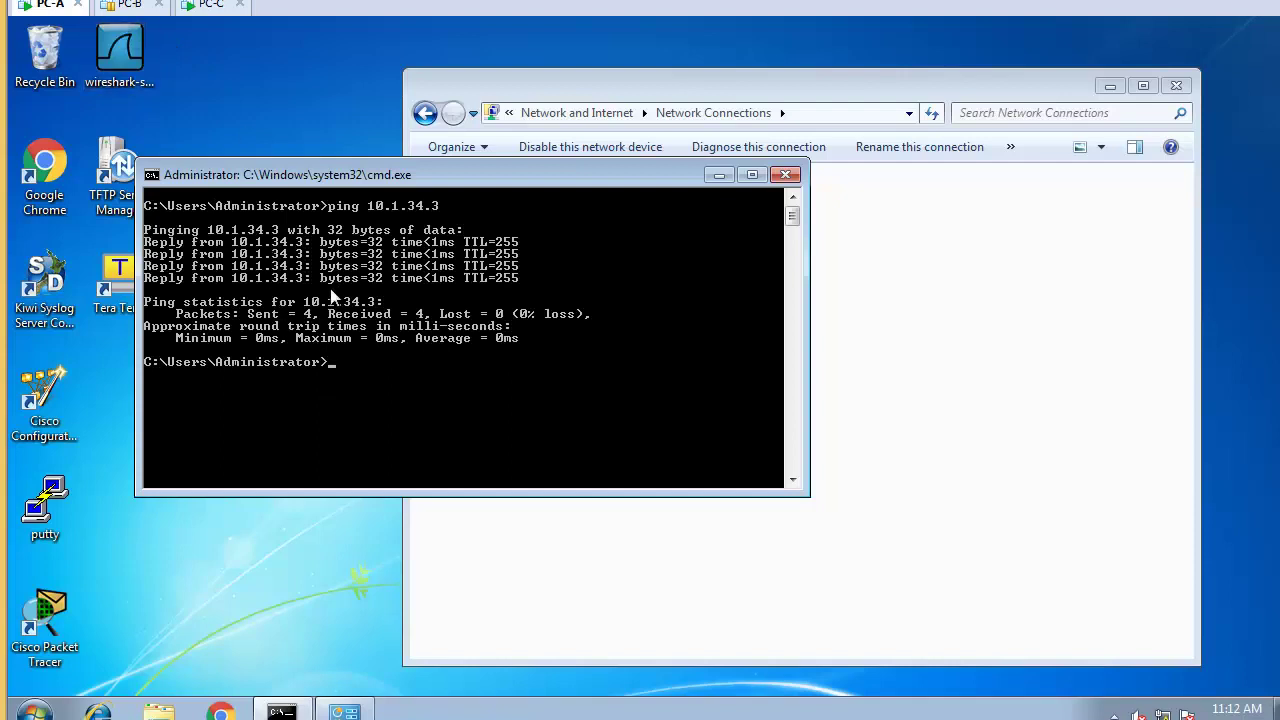
Mark the ping 10.1.34.3 command line in PC-A's Command Prompt
{"action": "right_click", "coordinate": [392, 246]}
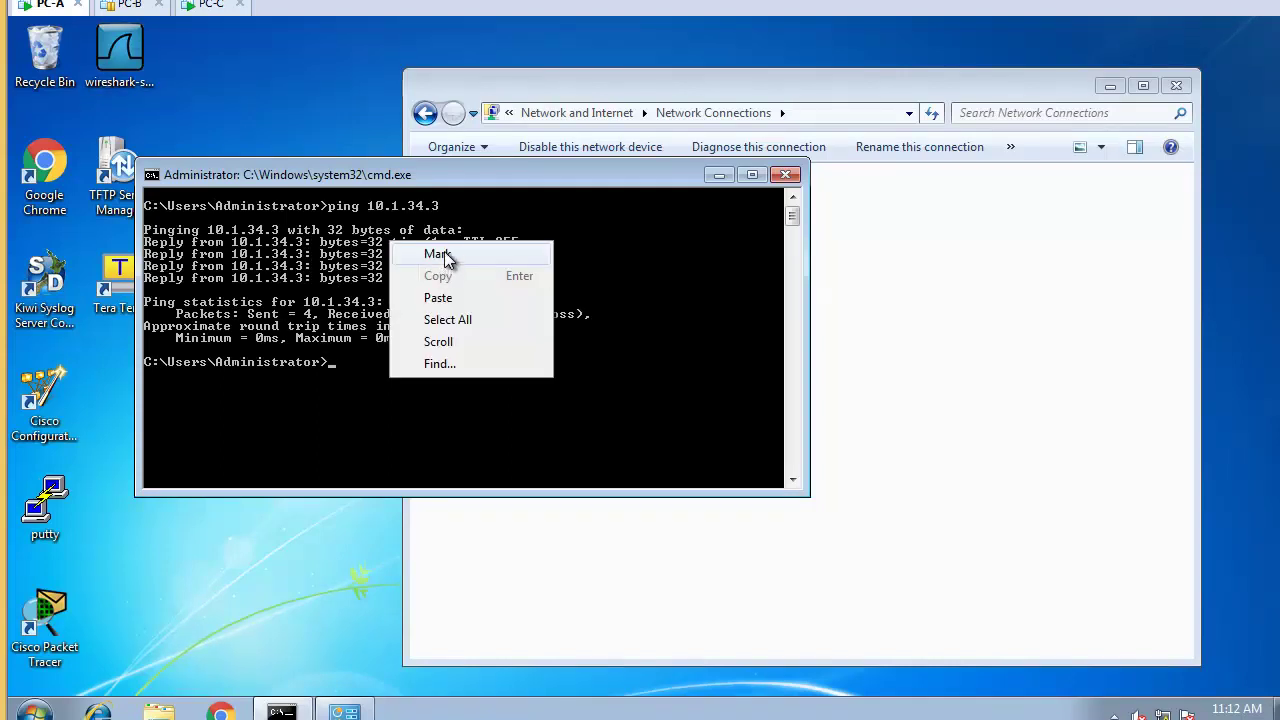
{"action": "left_click", "coordinate": [449, 263]}
{"action": "left_click_drag", "start_coordinate": [454, 207], "coordinate": [324, 207]}
On PC-C, search the Start menu for 'wire' and launch Wireshark
{"action": "left_click", "coordinate": [211, 6]}
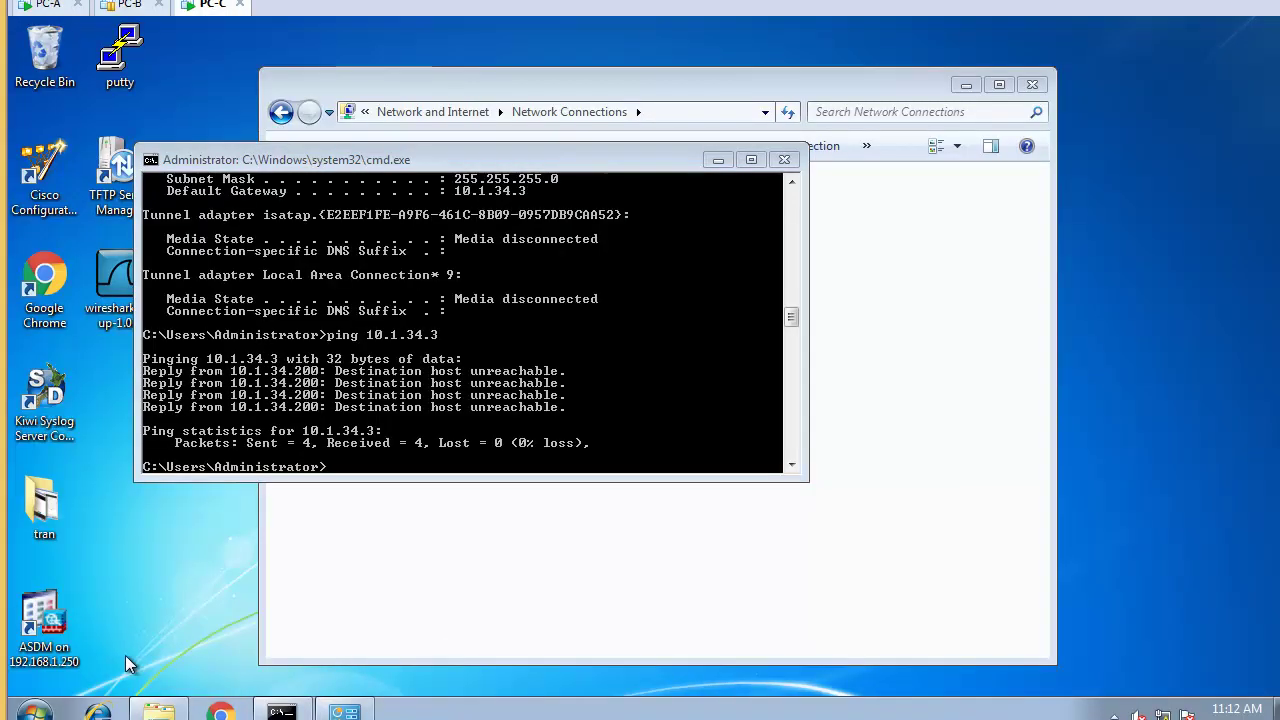
{"action": "left_click", "coordinate": [45, 709]}
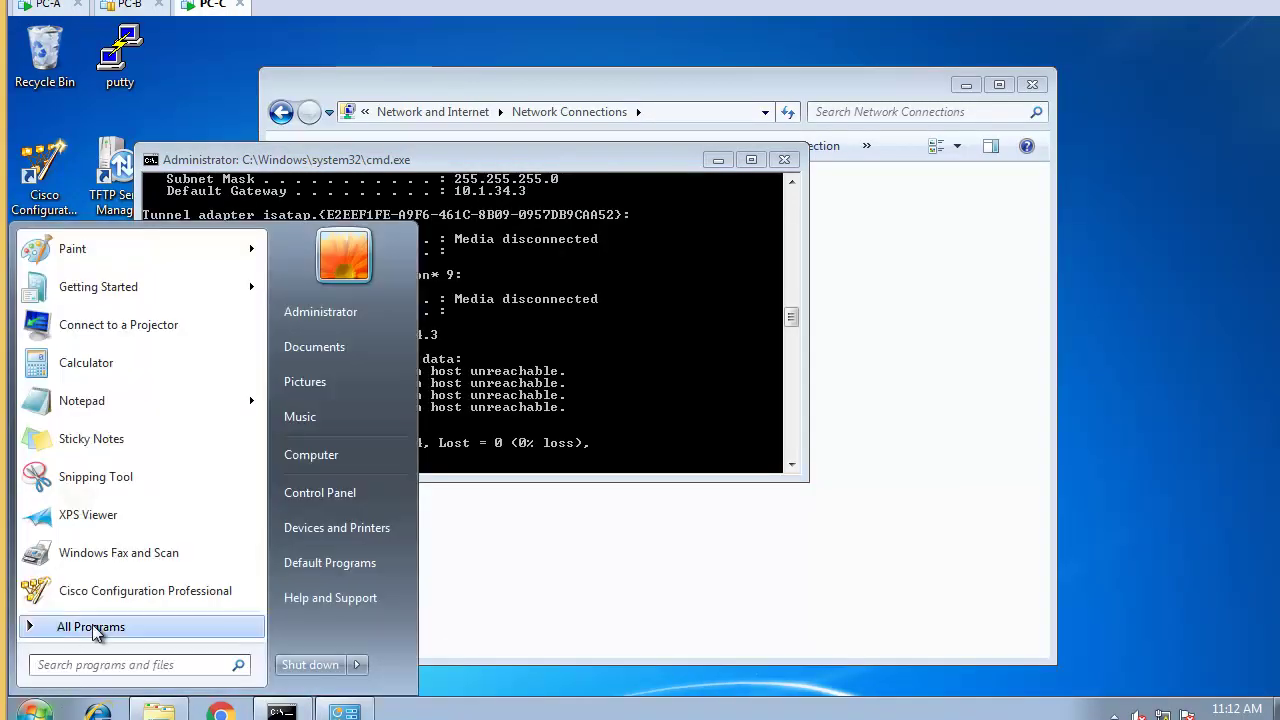
{"action": "type", "text": "wire"}
{"action": "mouse_move", "coordinate": [94, 630]}
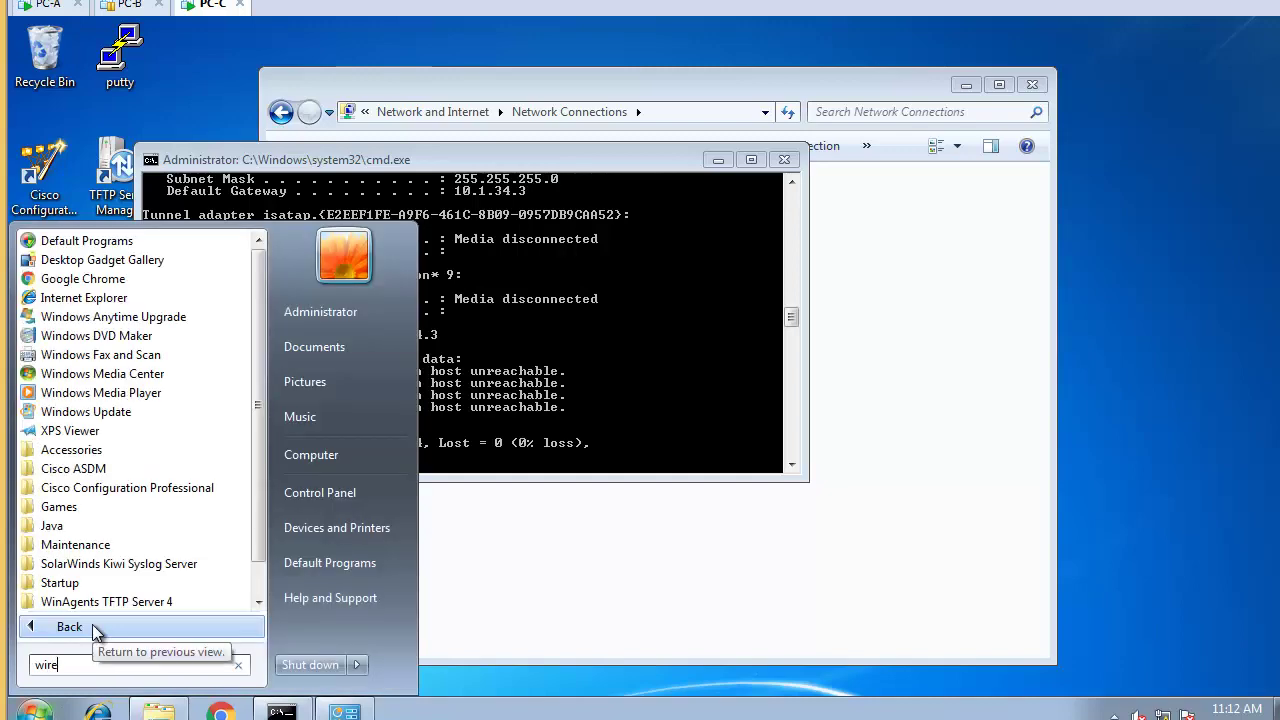
{"action": "key", "text": "BackSpace"}
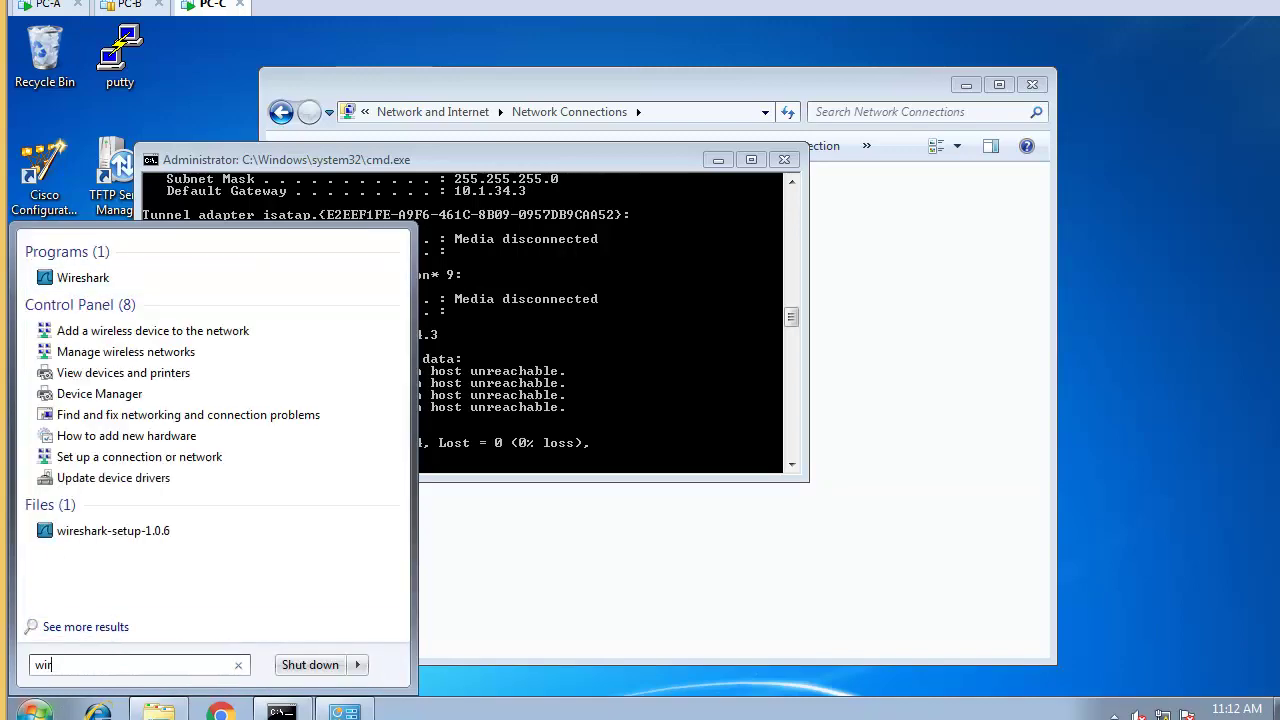
{"action": "left_click", "coordinate": [78, 278]}
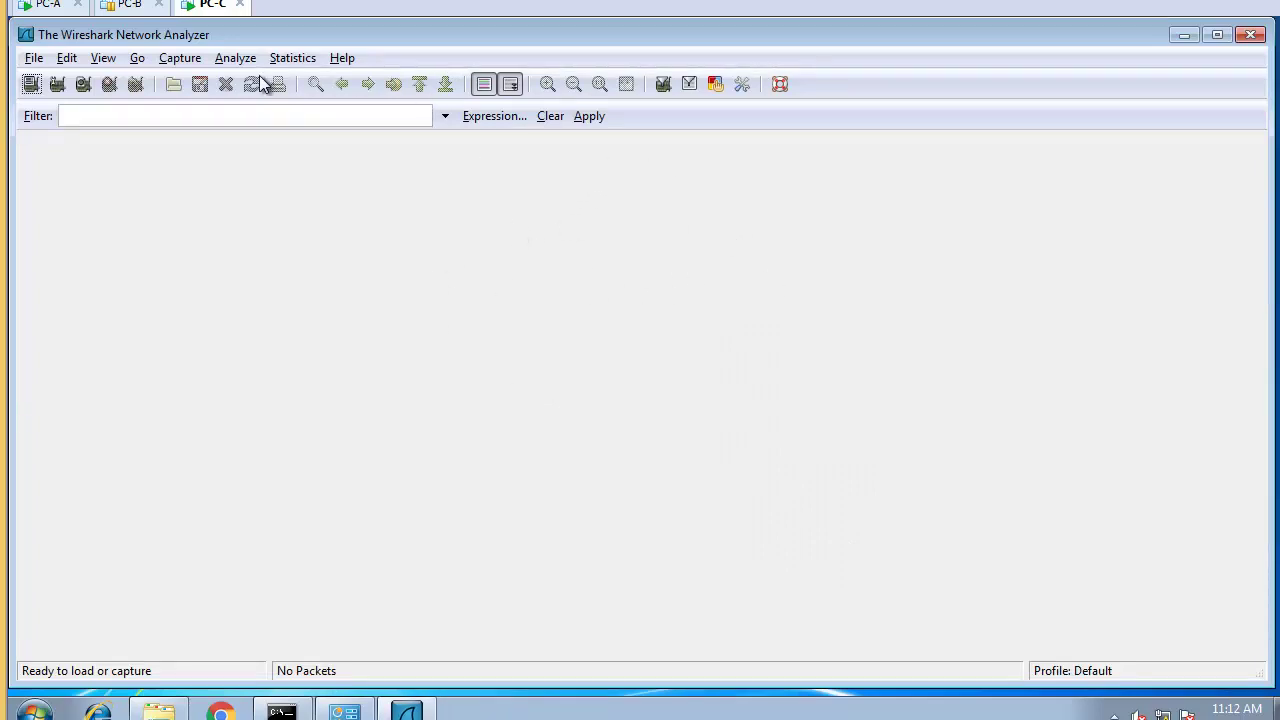
Start a Wireshark capture on PC-C's Intel network adapter
{"action": "left_click", "coordinate": [180, 57]}
{"action": "left_click", "coordinate": [184, 85]}
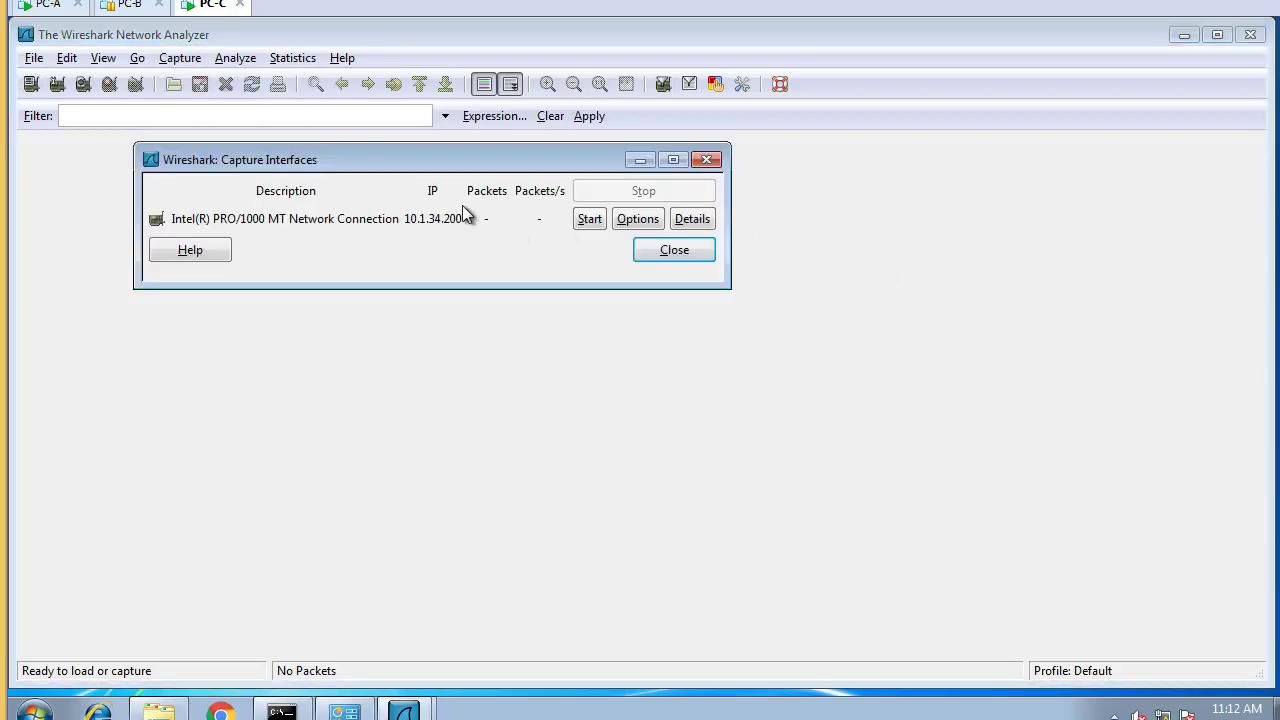
{"action": "left_click", "coordinate": [590, 218]}
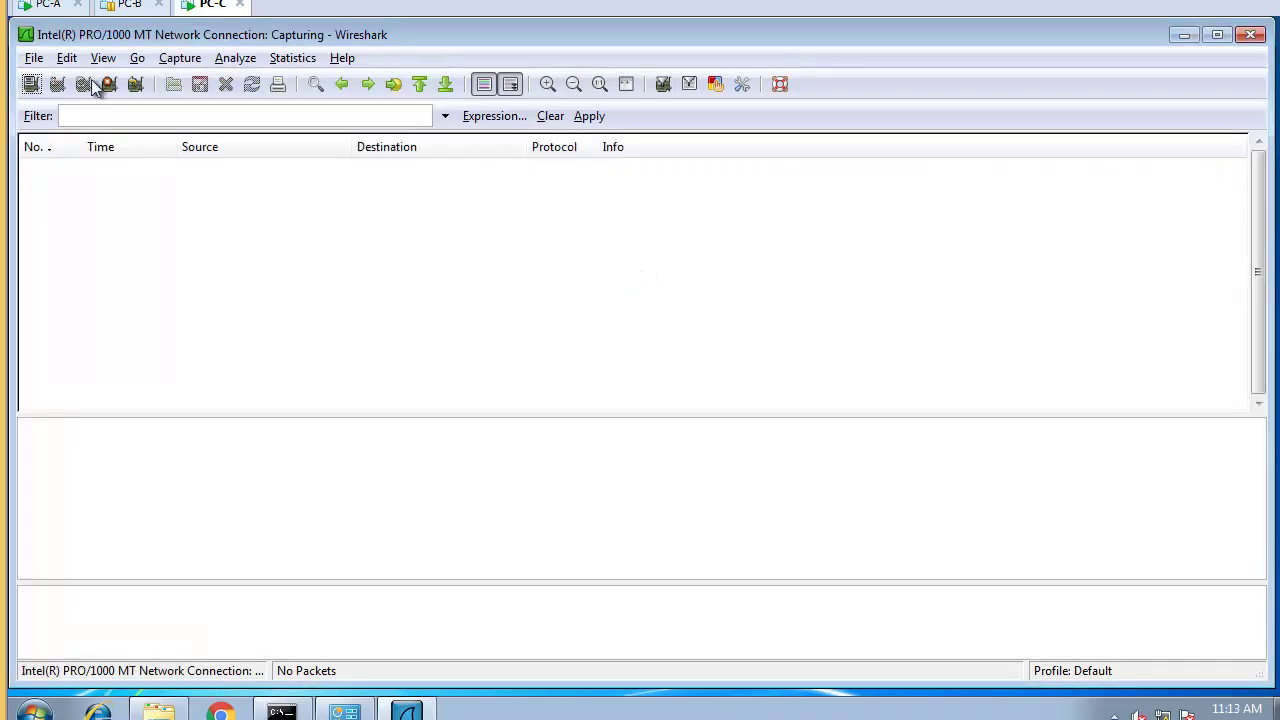
Paste and rerun ping 10.1.34.3 on PC-A, then return to PC-C's capture
{"action": "left_click", "coordinate": [46, 6]}
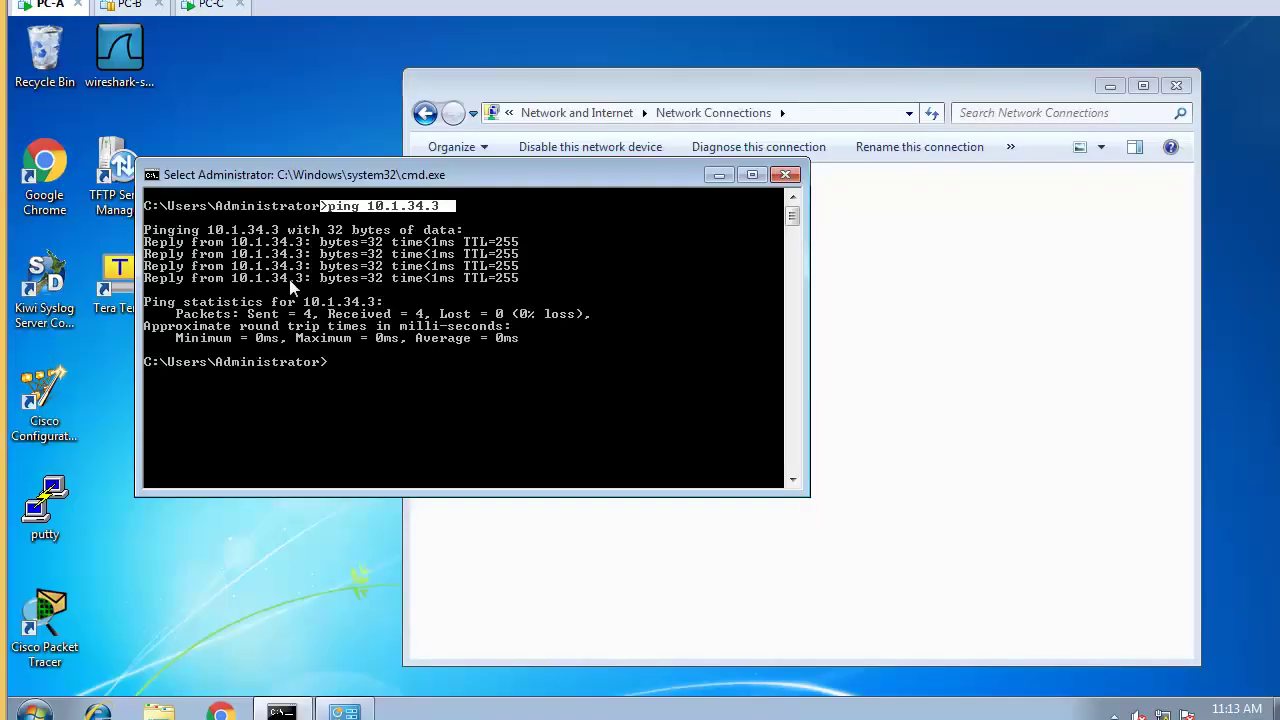
{"action": "right_click", "coordinate": [290, 283]}
{"action": "right_click", "coordinate": [290, 283]}
{"action": "key", "text": "Return"}
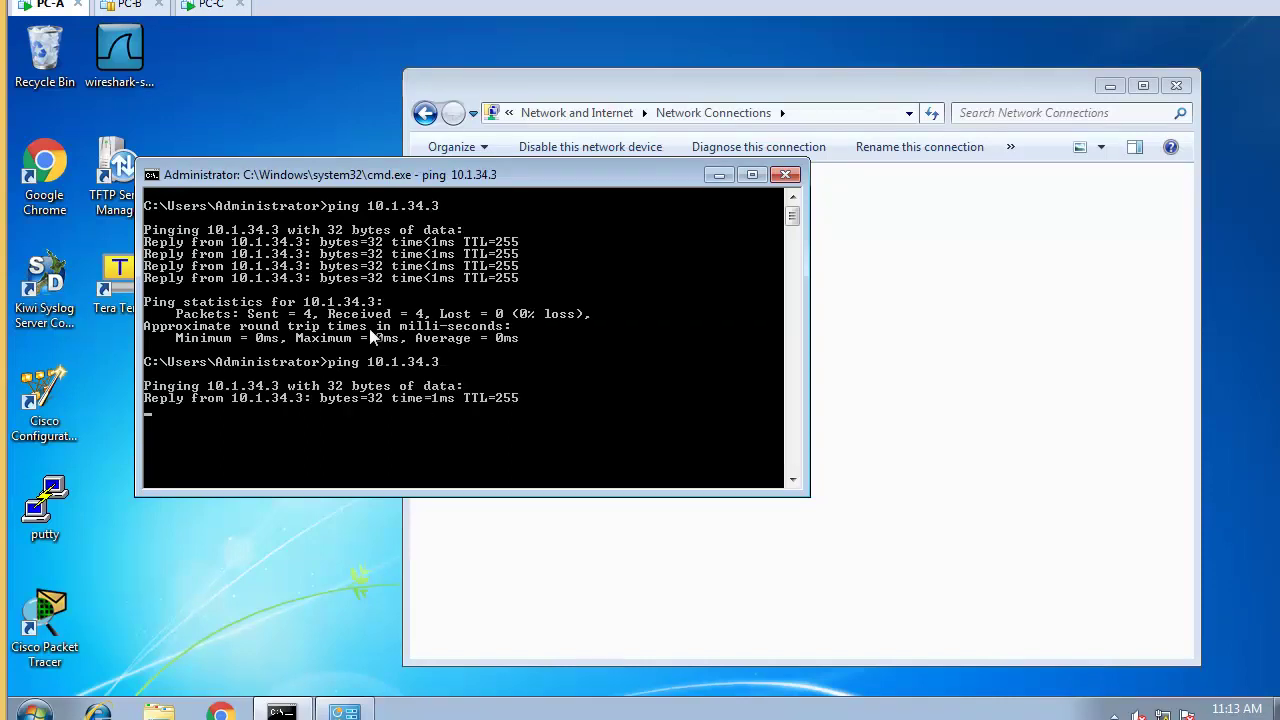
{"action": "left_click", "coordinate": [207, 6]}
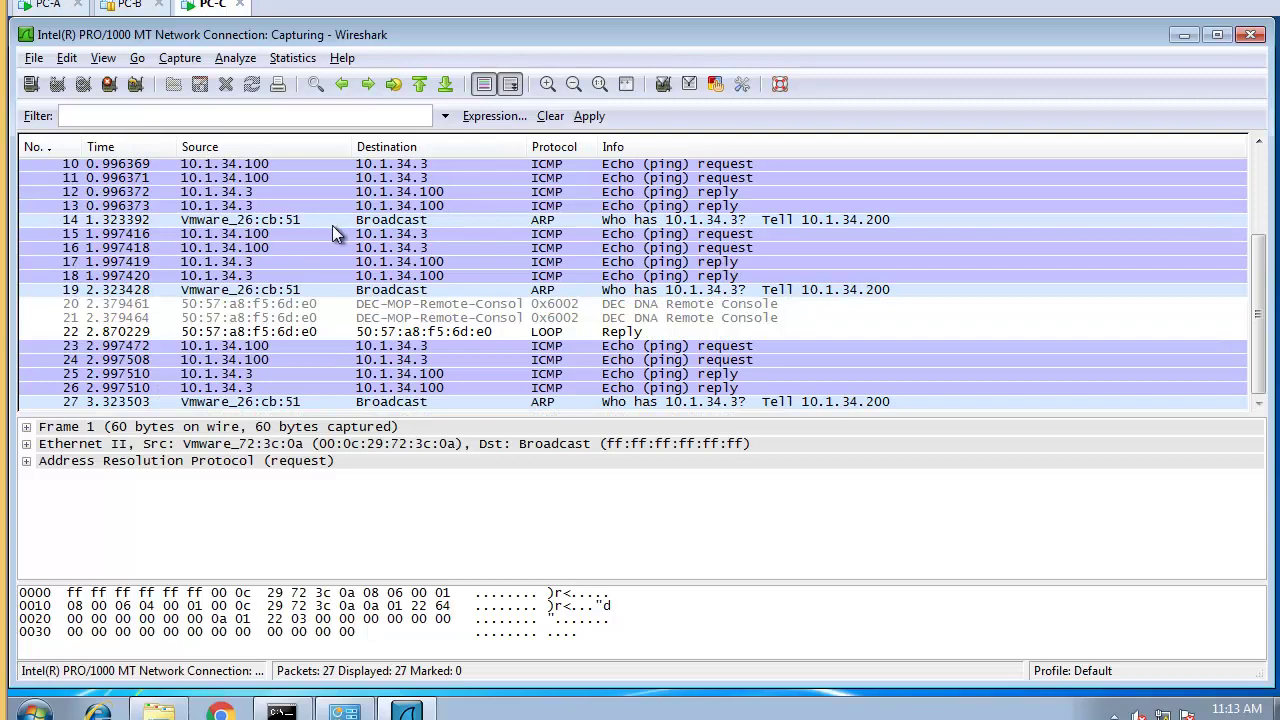
Scroll through the captured ping packets, then apply an 'arp' display filter
{"action": "scroll", "coordinate": [500, 270], "scroll_direction": "up", "scroll_amount": 3}
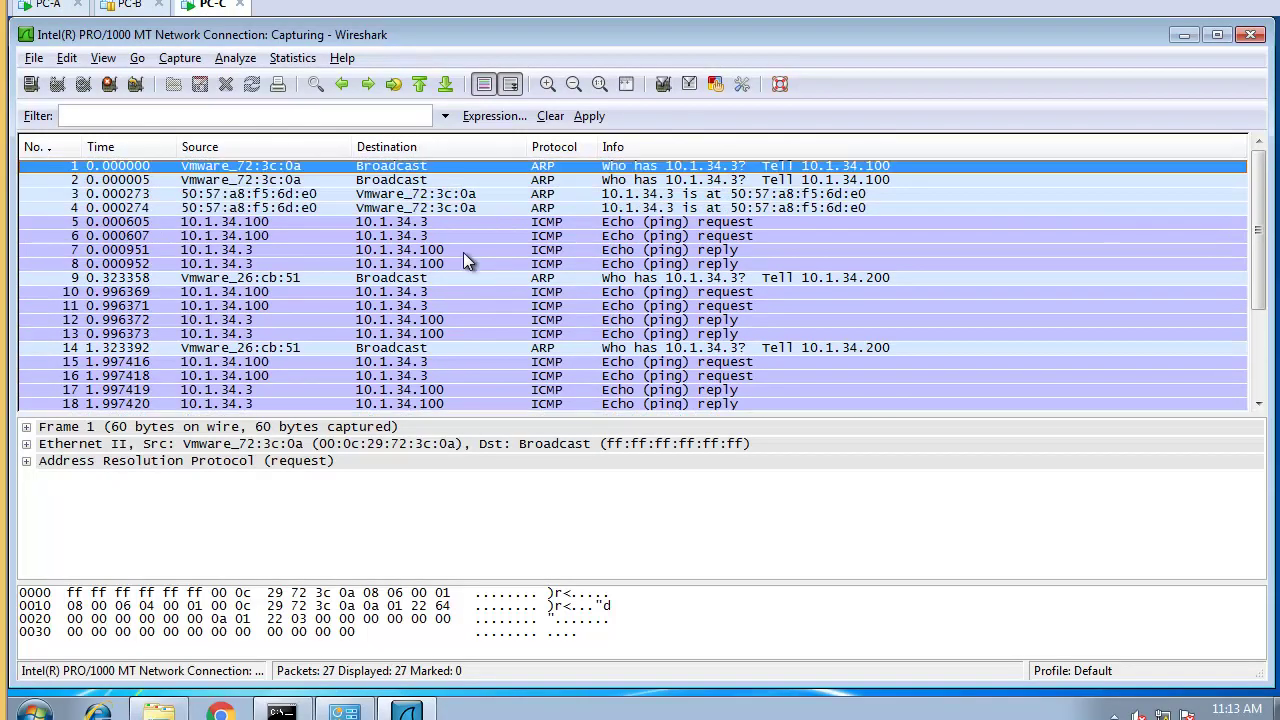
{"action": "scroll", "coordinate": [460, 244], "scroll_direction": "up", "scroll_amount": 4}
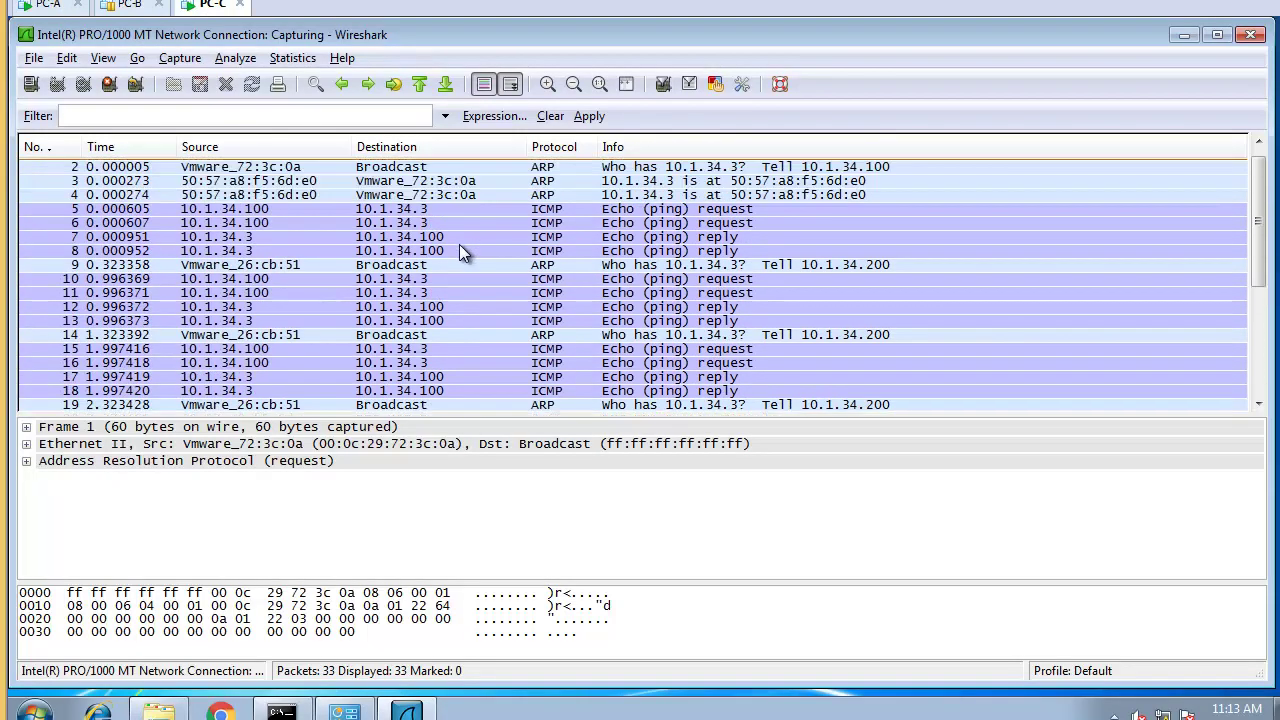
{"action": "scroll", "coordinate": [460, 244], "scroll_direction": "up", "scroll_amount": 3}
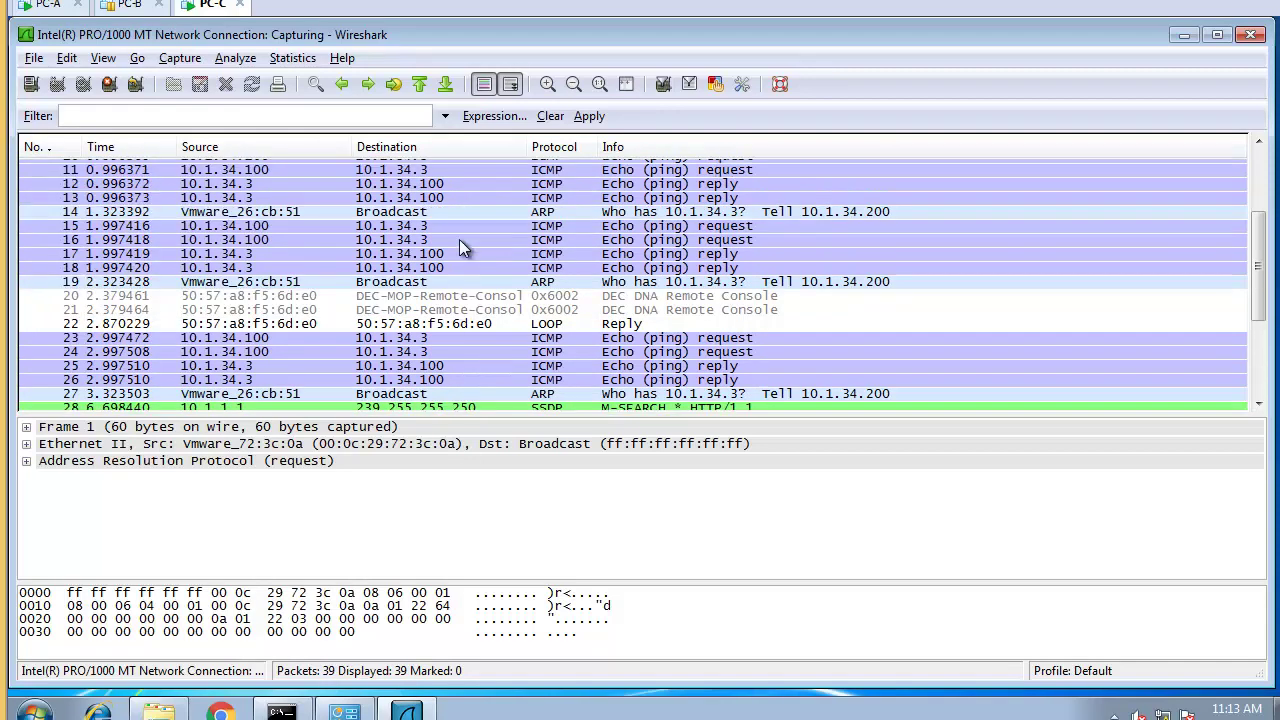
{"action": "left_click_drag", "start_coordinate": [1258, 266], "coordinate": [1258, 165]}
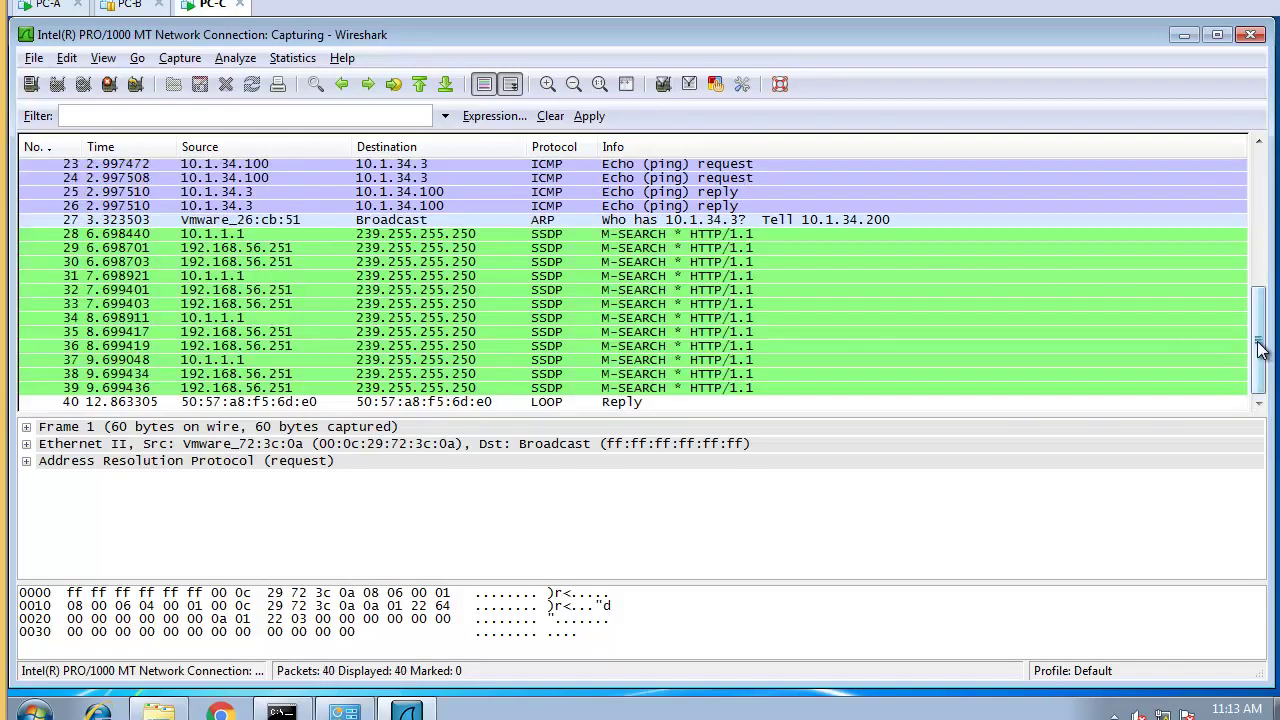
{"action": "left_click_drag", "start_coordinate": [1258, 352], "coordinate": [1258, 178]}
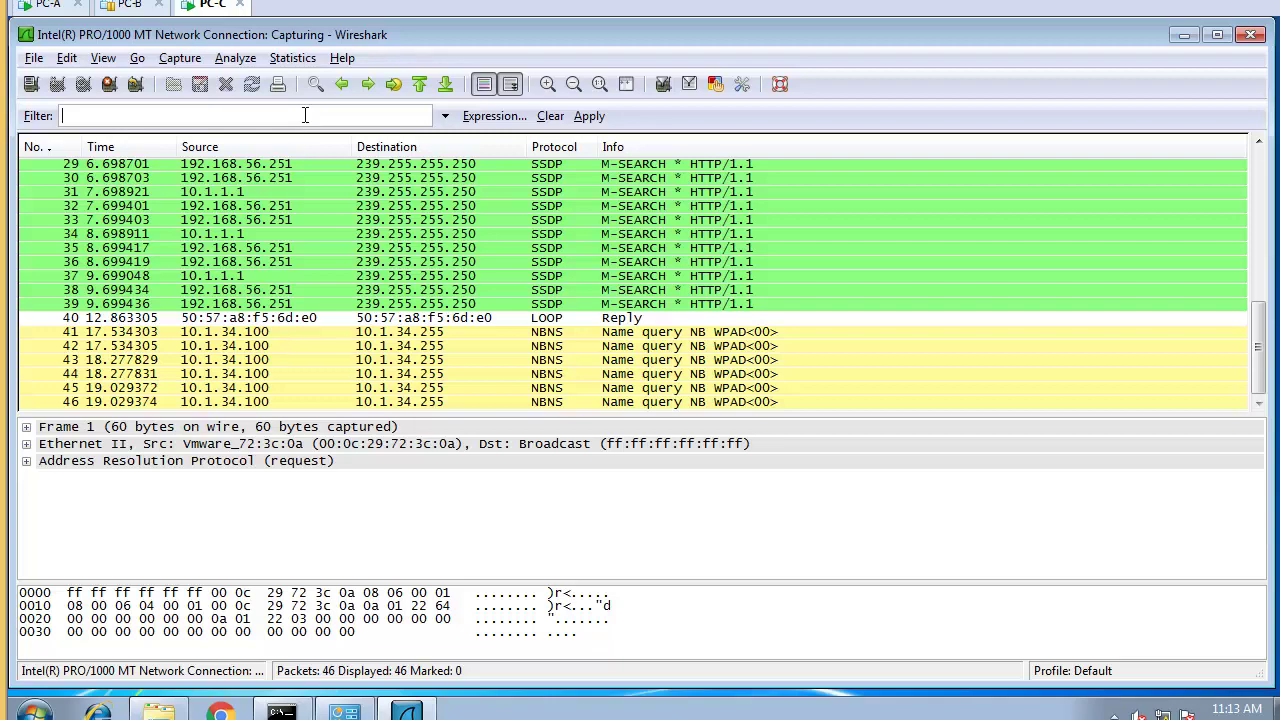
{"action": "type", "text": "arp"}
{"action": "key", "text": "Return"}
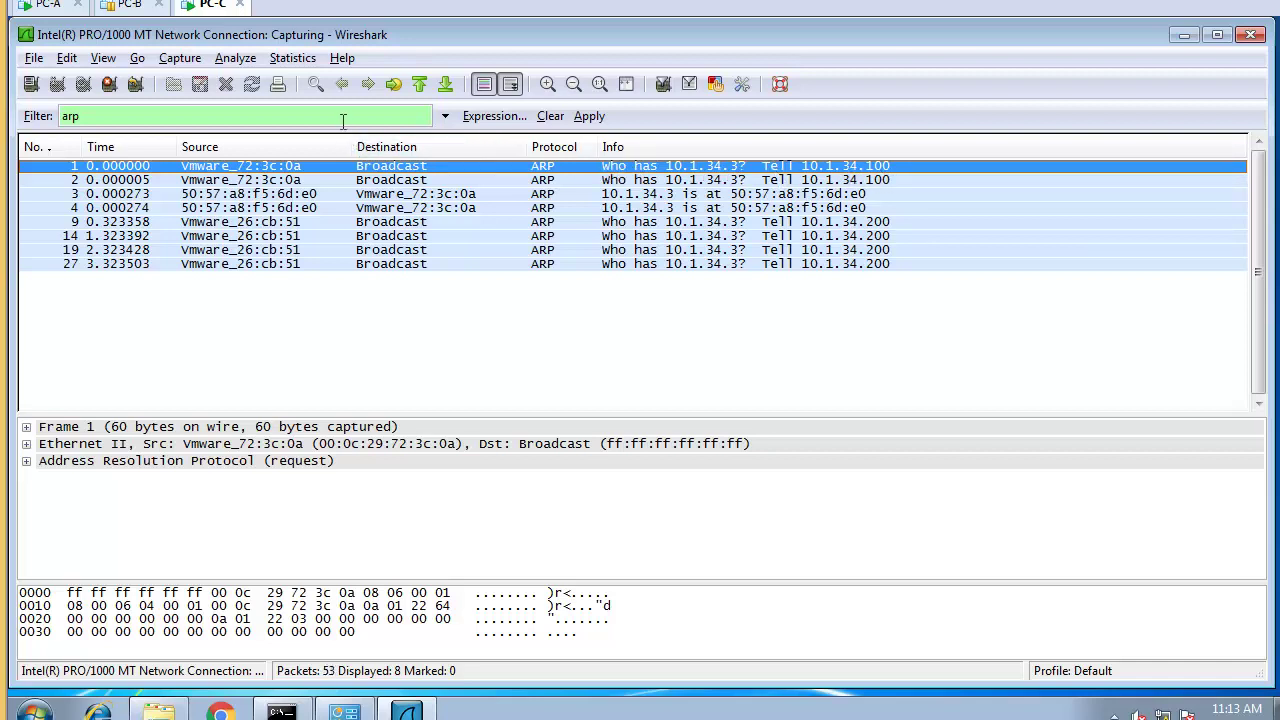
Replace the arp display filter with icmp to show only ping traffic
{"action": "key", "text": "BackSpace"}
{"action": "key", "text": "BackSpace"}
{"action": "key", "text": "BackSpace"}
{"action": "type", "text": "i"}
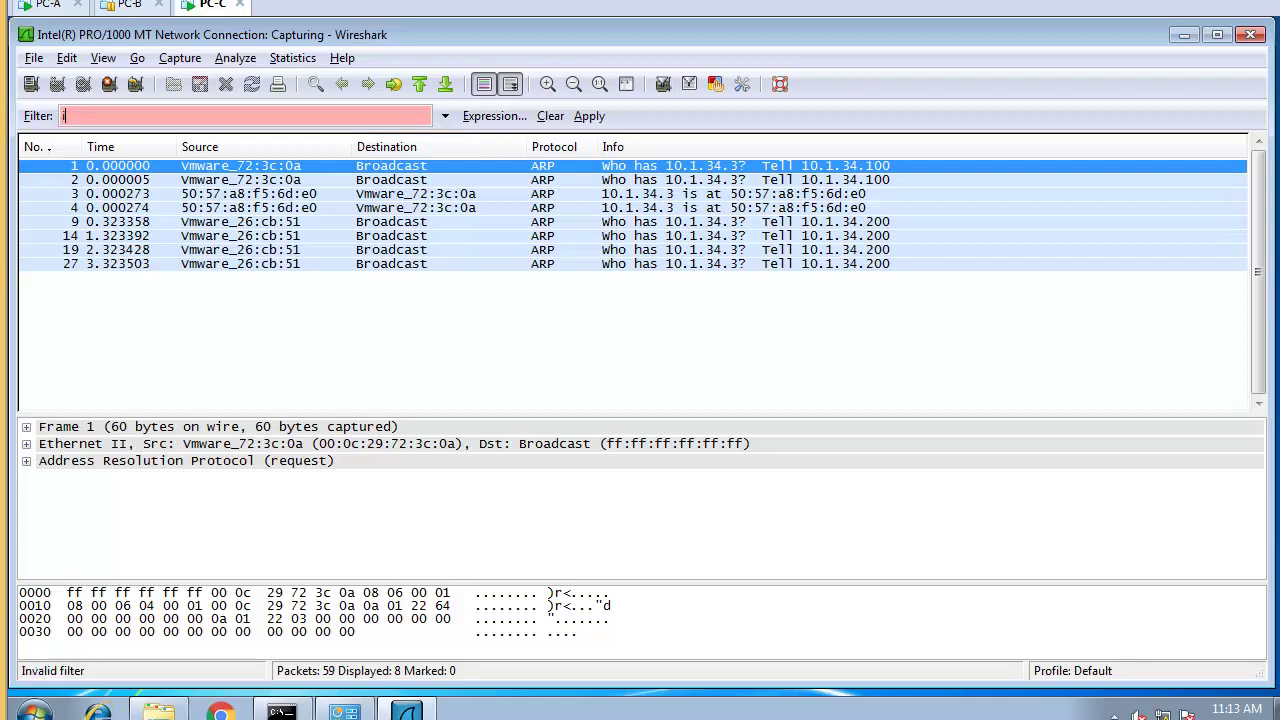
{"action": "type", "text": "cmp"}
{"action": "key", "text": "Return"}
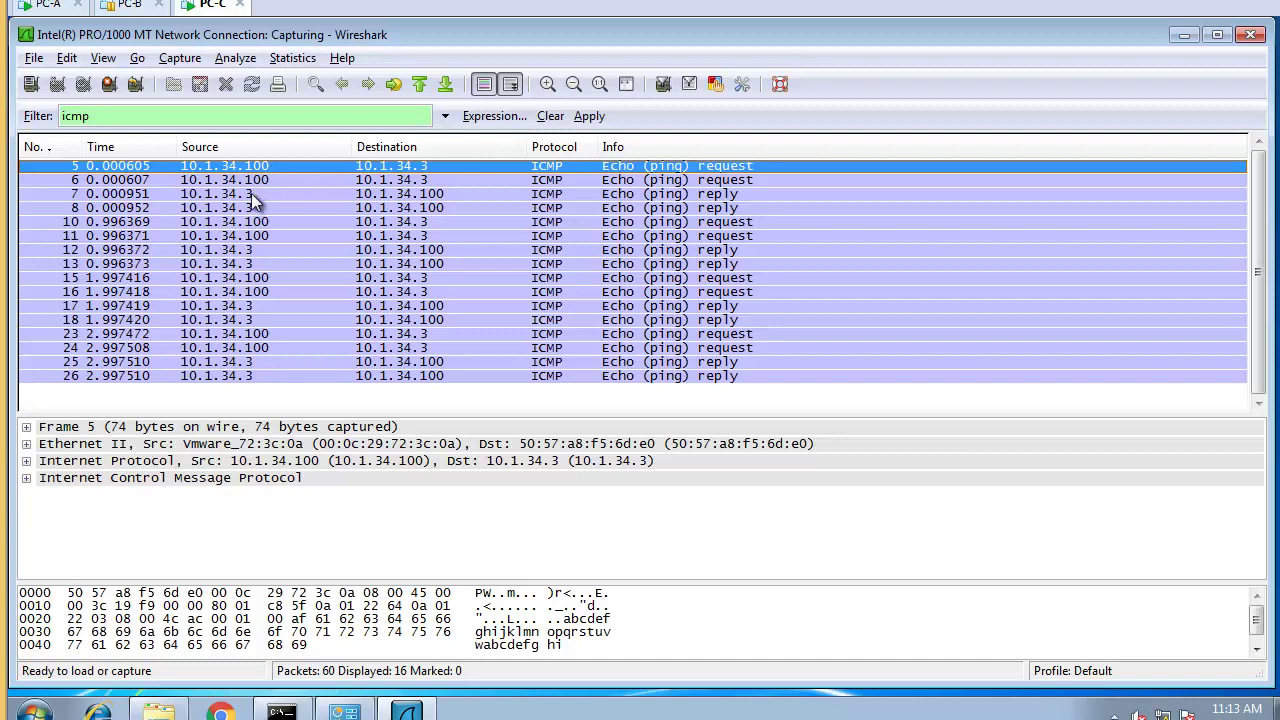
From PC-A, telnet to 10.1.34.3, log in with the password, and enter enable mode
{"action": "left_click", "coordinate": [40, 8]}
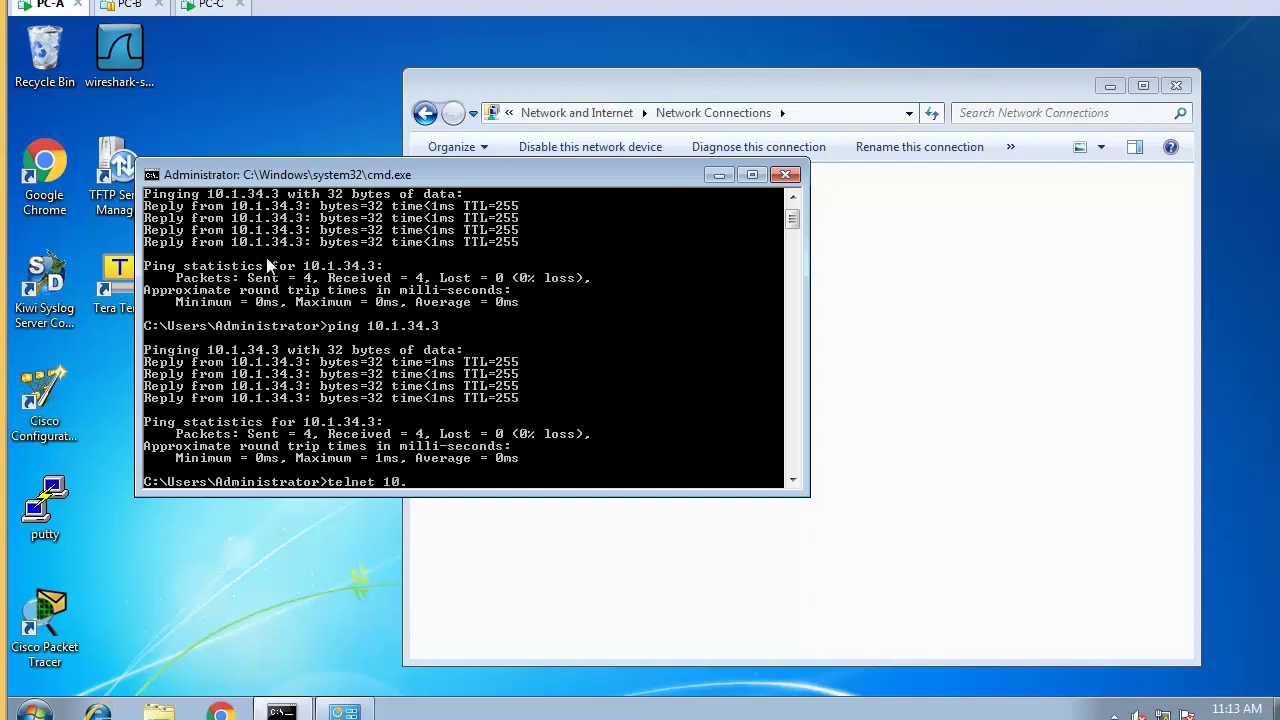
{"action": "type", "text": "34."}
{"action": "key", "text": "Return"}
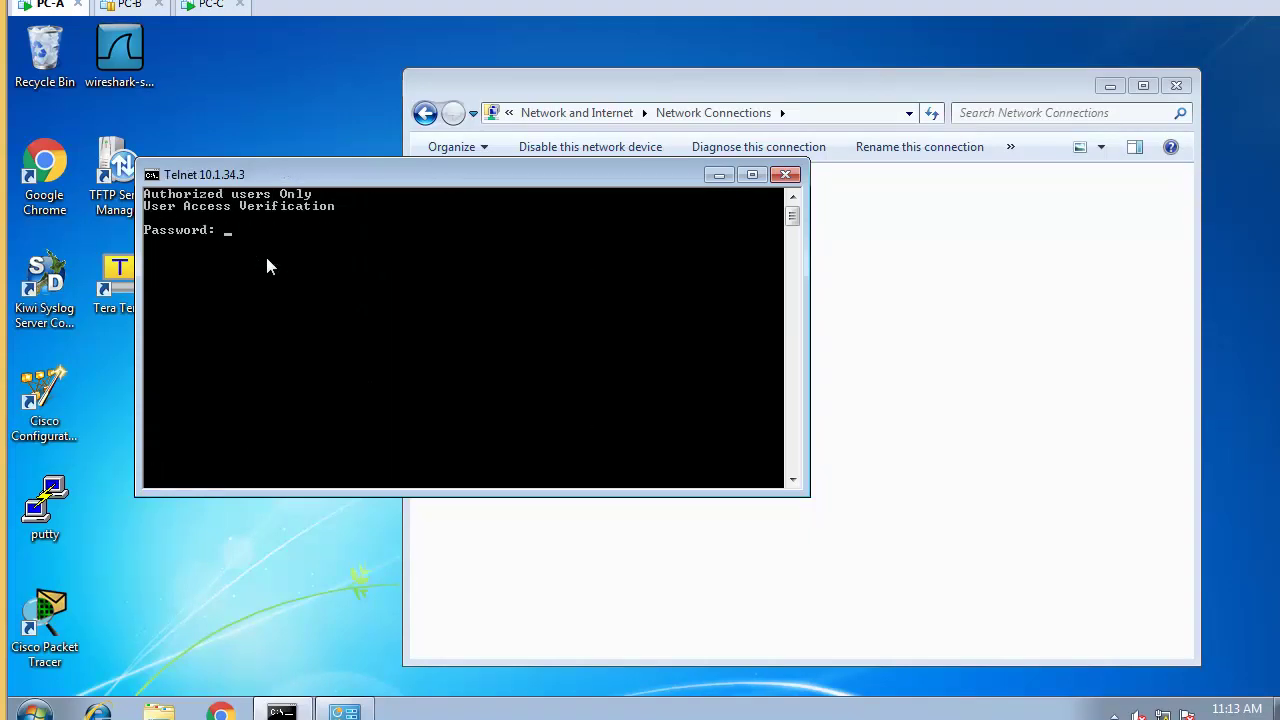
{"action": "key", "text": "Return"}
{"action": "type", "text": "en"}
{"action": "key", "text": "Return"}
{"action": "key", "text": "Return"}
{"action": "left_click", "coordinate": [211, 5]}
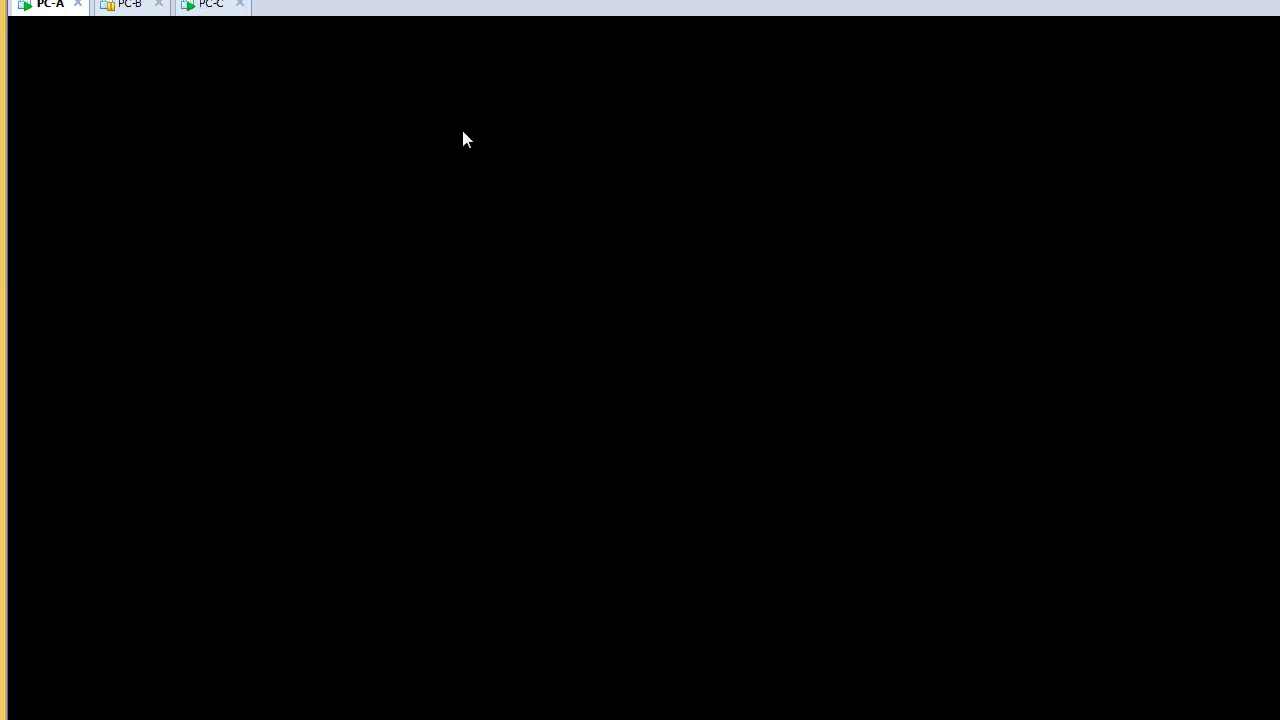
Clear the icmp filter and follow the TCP stream of telnet packet 149
{"action": "left_click", "coordinate": [550, 116]}
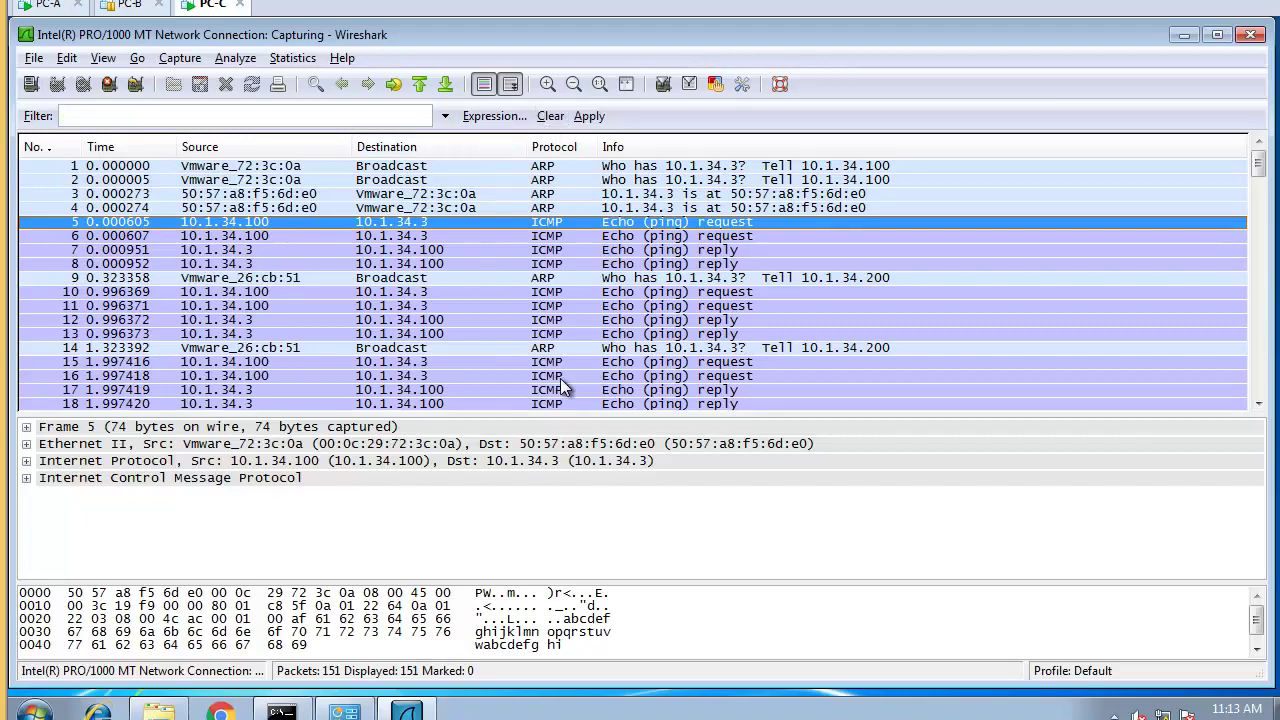
{"action": "scroll", "coordinate": [560, 378], "scroll_direction": "down", "scroll_amount": 6}
{"action": "left_click_drag", "start_coordinate": [1266, 190], "coordinate": [1275, 388]}
{"action": "right_click", "coordinate": [477, 359]}
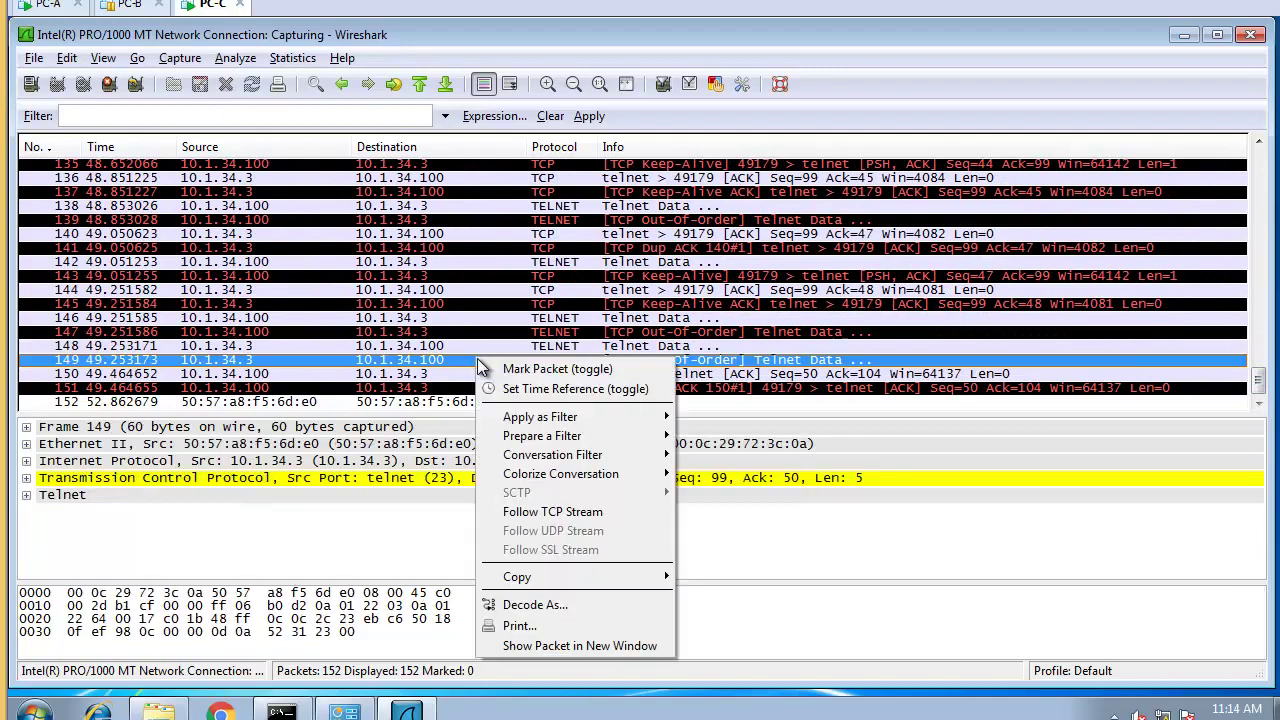
{"action": "left_click", "coordinate": [552, 512]}
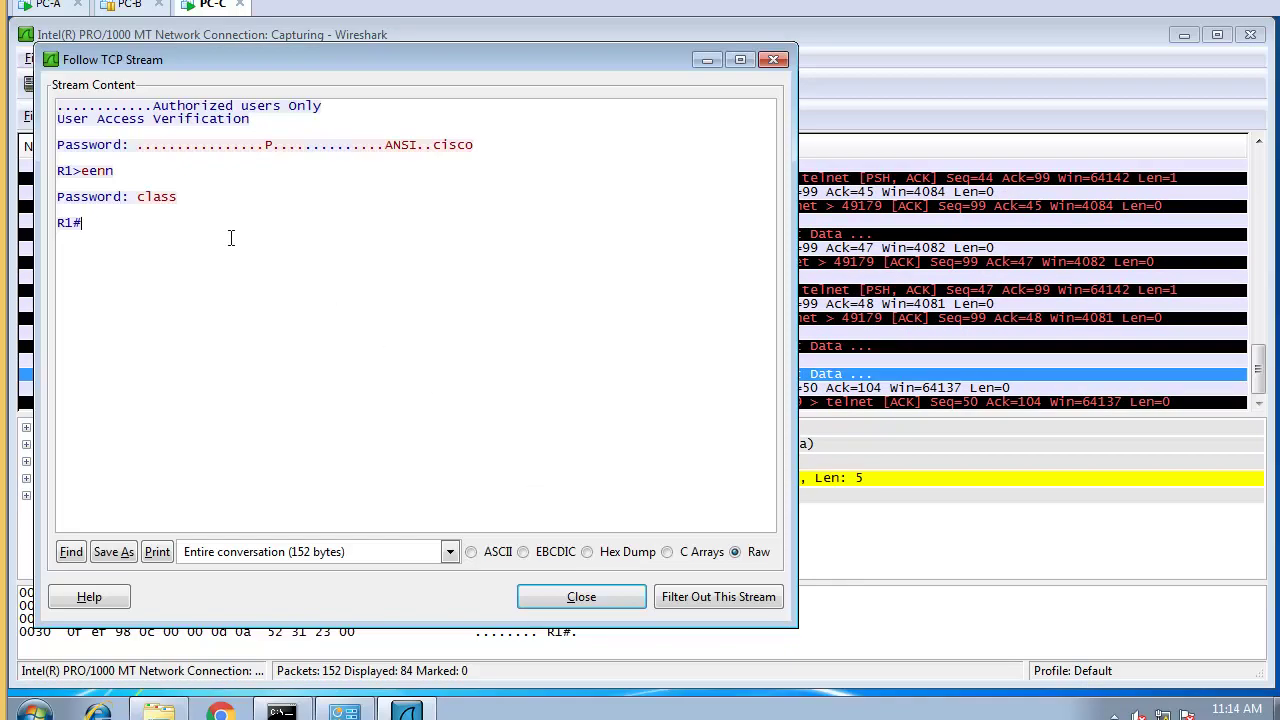
{"action": "left_click_drag", "start_coordinate": [172, 232], "coordinate": [112, 98]}
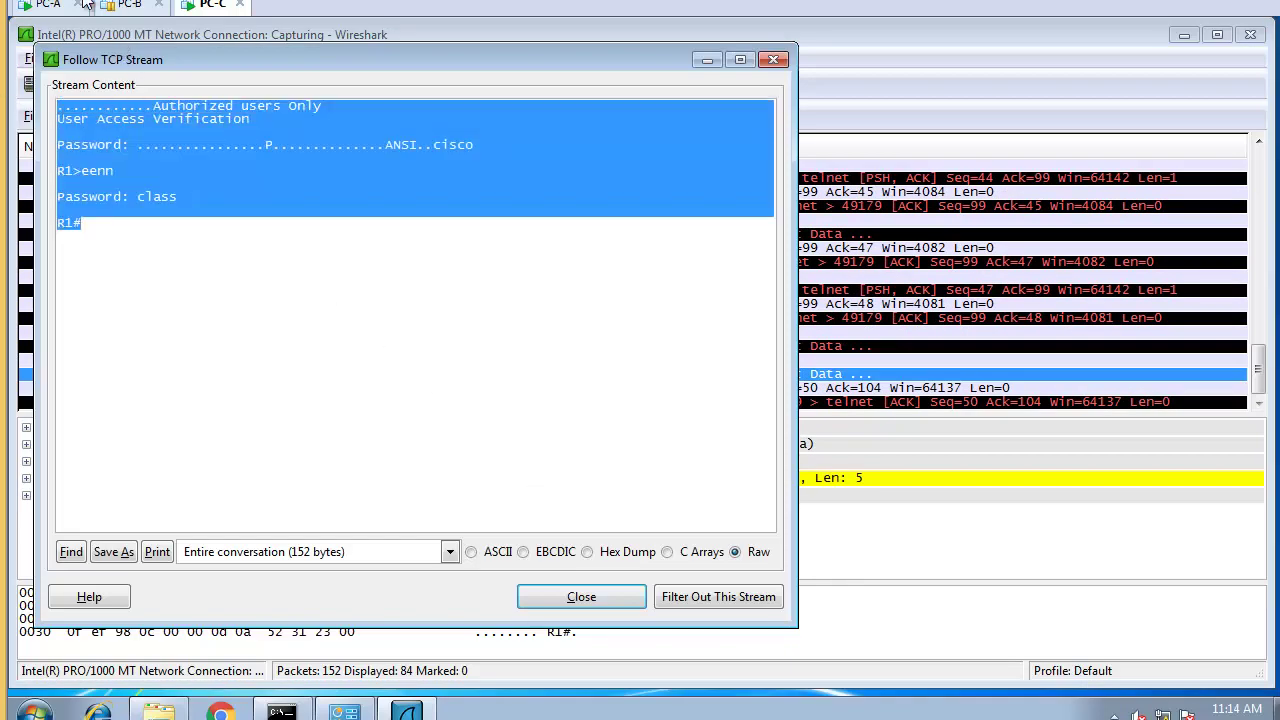
Run show ip interface brief on R1 from PC-A's telnet session
{"action": "left_click", "coordinate": [40, 5]}
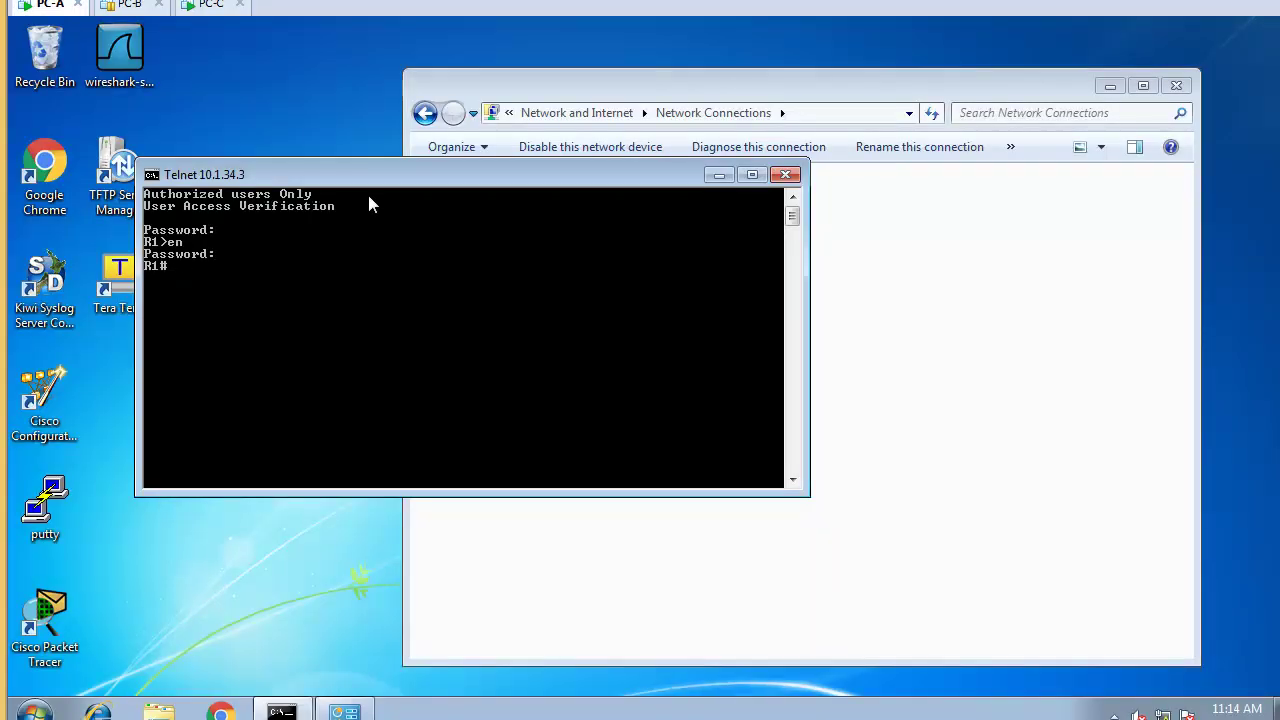
{"action": "type", "text": "show ip int b"}
{"action": "key", "text": "Tab"}
{"action": "key", "text": "Return"}
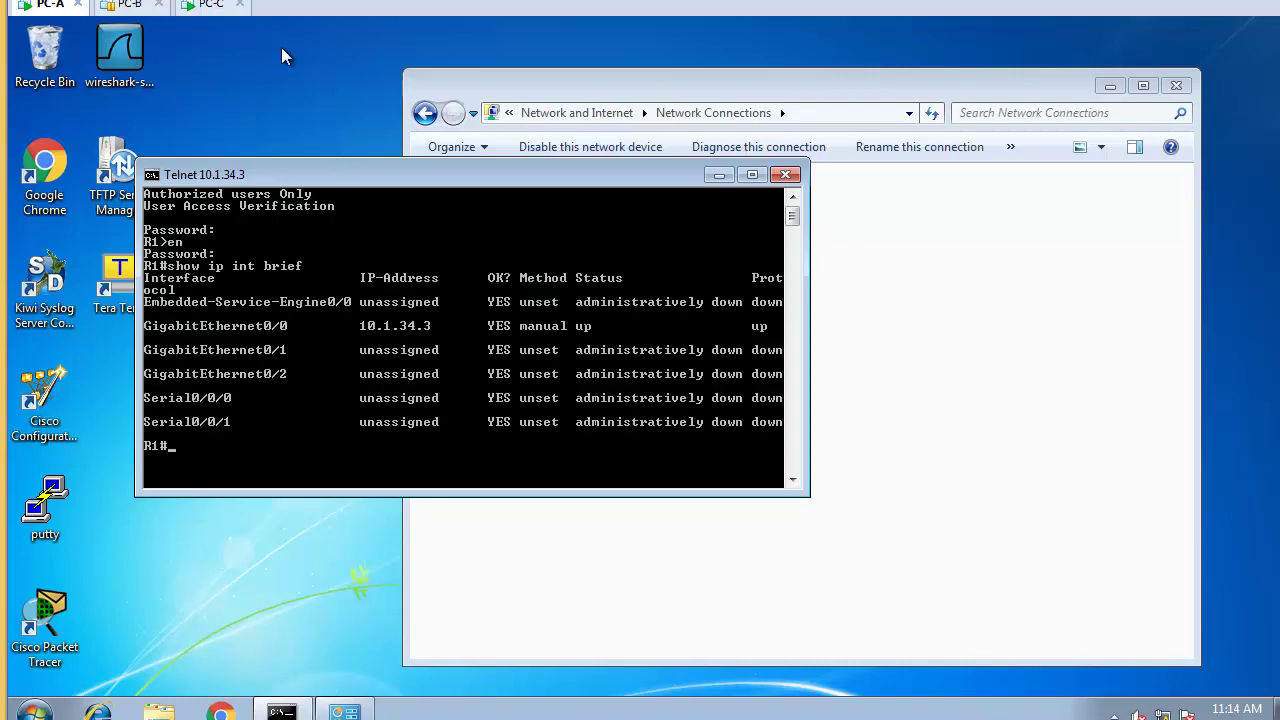
{"action": "left_click", "coordinate": [222, 8]}
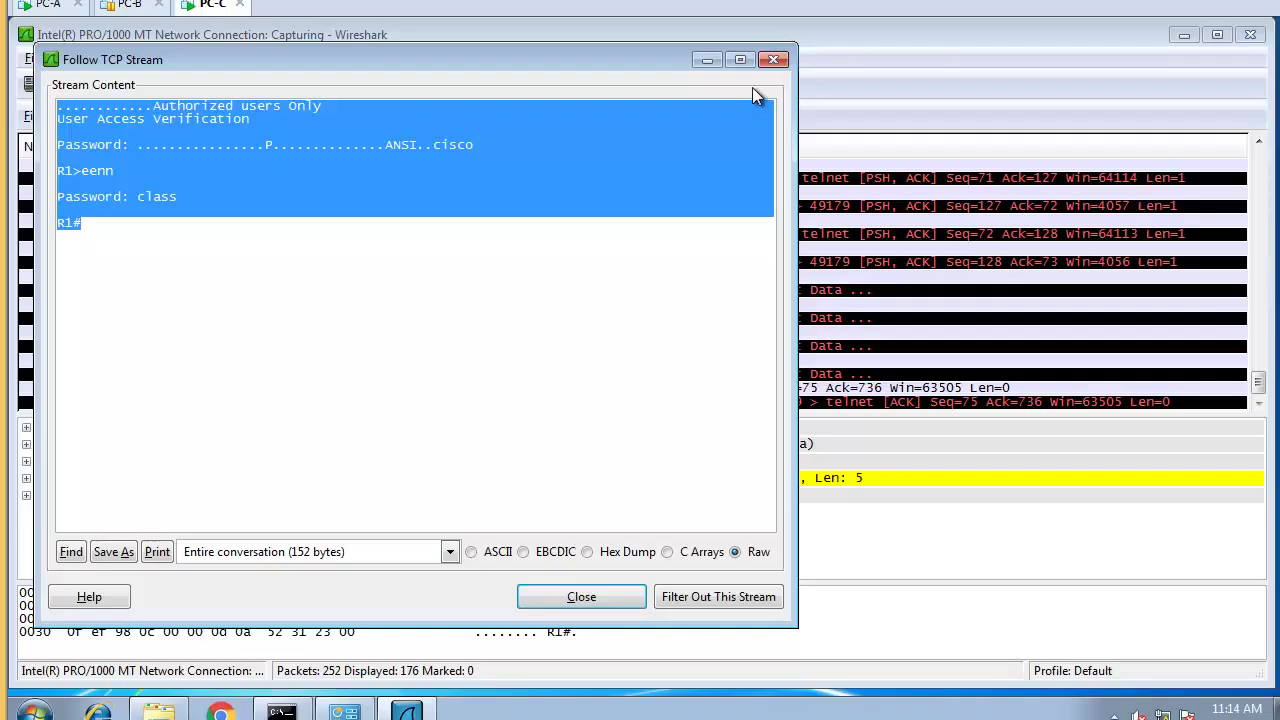
Re-follow the TCP stream from telnet packet 249 to review the new interface output
{"action": "left_click", "coordinate": [773, 59]}
{"action": "right_click", "coordinate": [575, 376]}
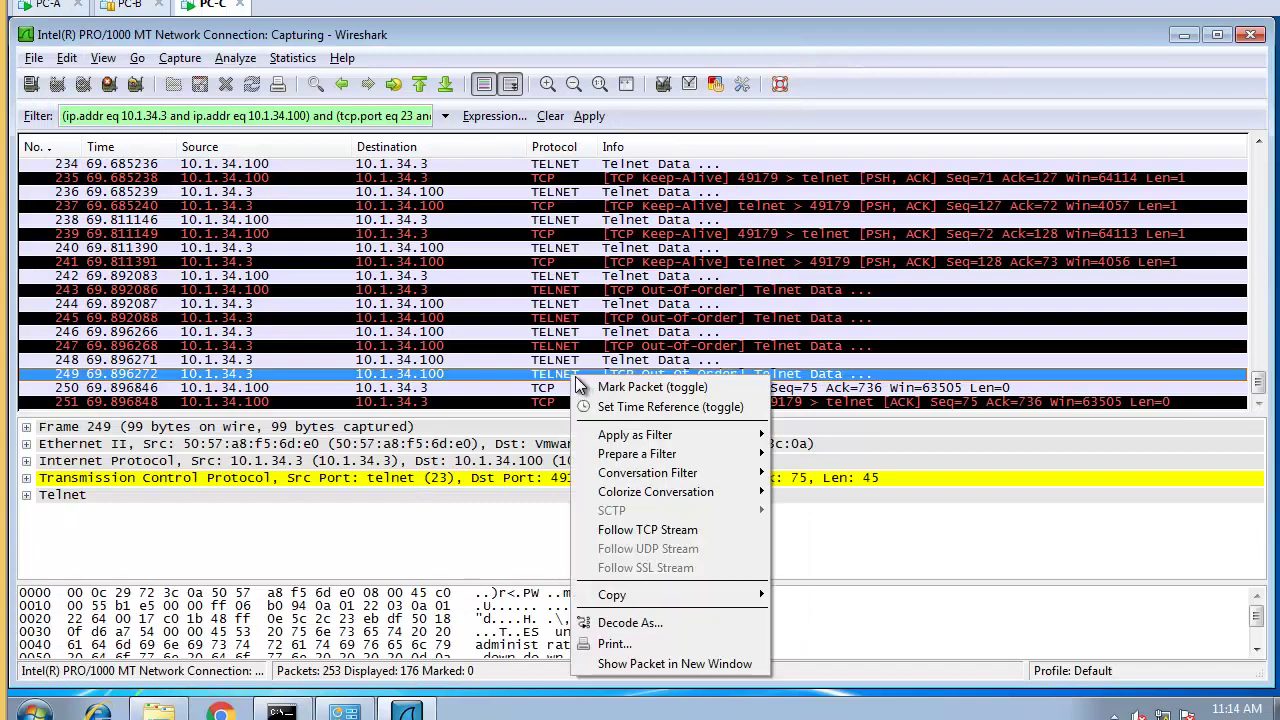
{"action": "left_click", "coordinate": [637, 529]}
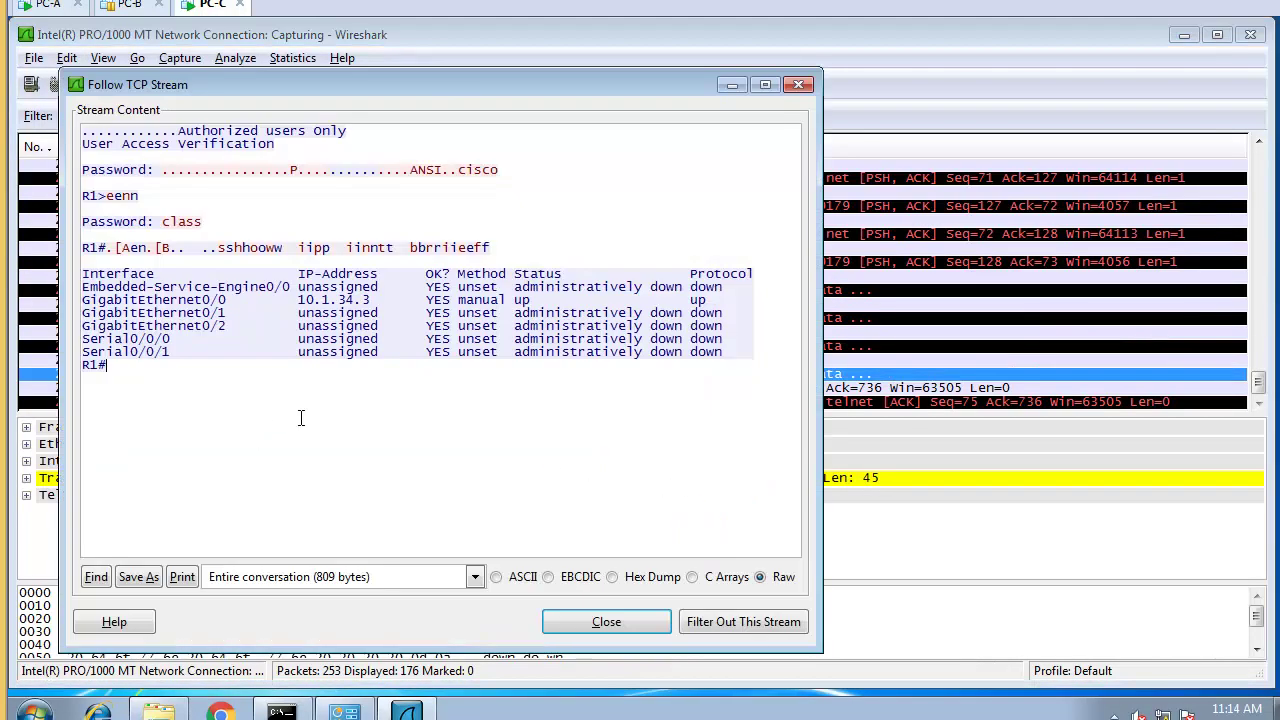
{"action": "left_click_drag", "start_coordinate": [300, 417], "coordinate": [82, 170]}
{"action": "left_click", "coordinate": [463, 375]}
{"action": "left_click", "coordinate": [788, 86]}
Clear the stream filter so all 254 captured packets are listed
{"action": "scroll", "coordinate": [450, 290], "scroll_direction": "up", "scroll_amount": 10}
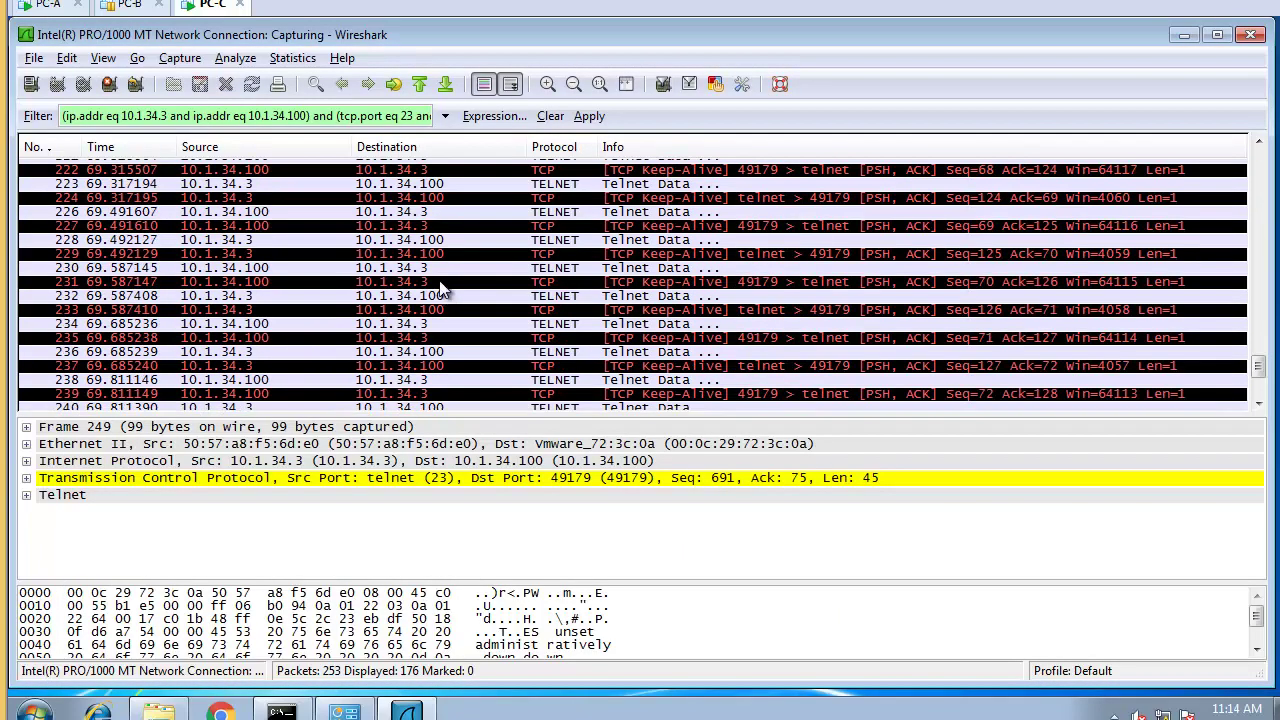
{"action": "scroll", "coordinate": [440, 287], "scroll_direction": "up", "scroll_amount": 10}
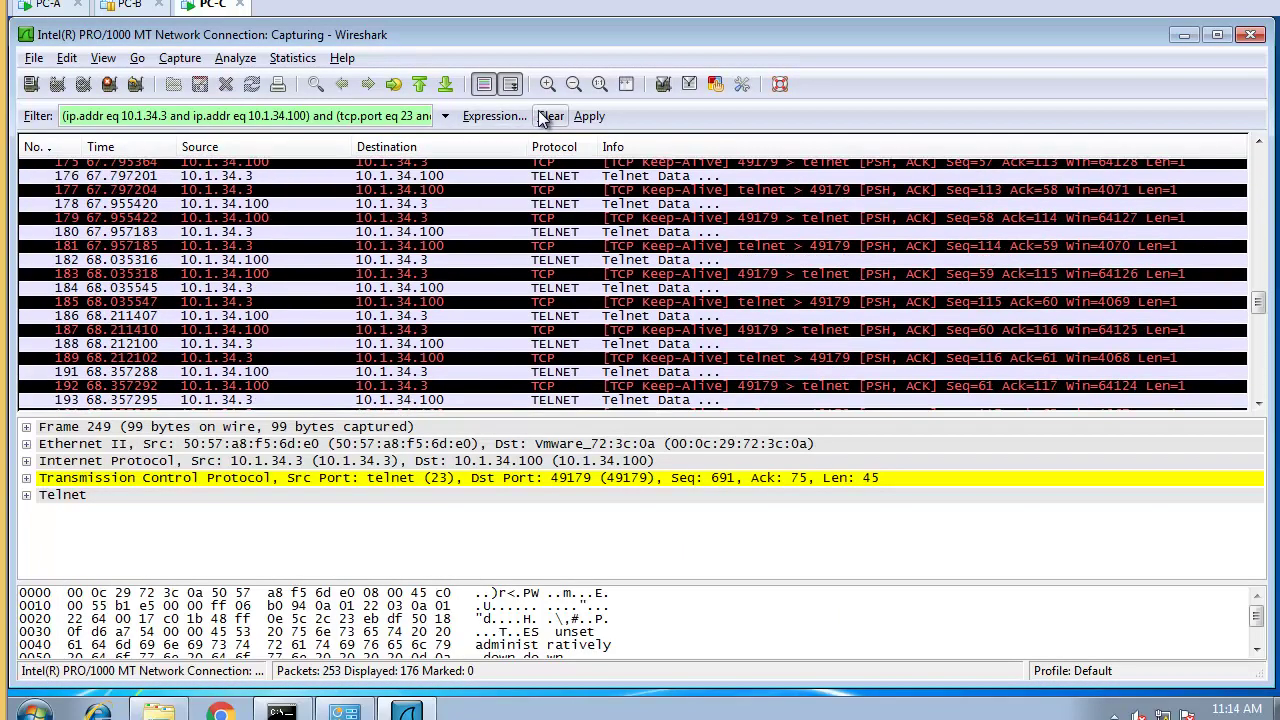
{"action": "left_click", "coordinate": [550, 116]}
{"action": "scroll", "coordinate": [1048, 370], "scroll_direction": "up", "scroll_amount": 9}
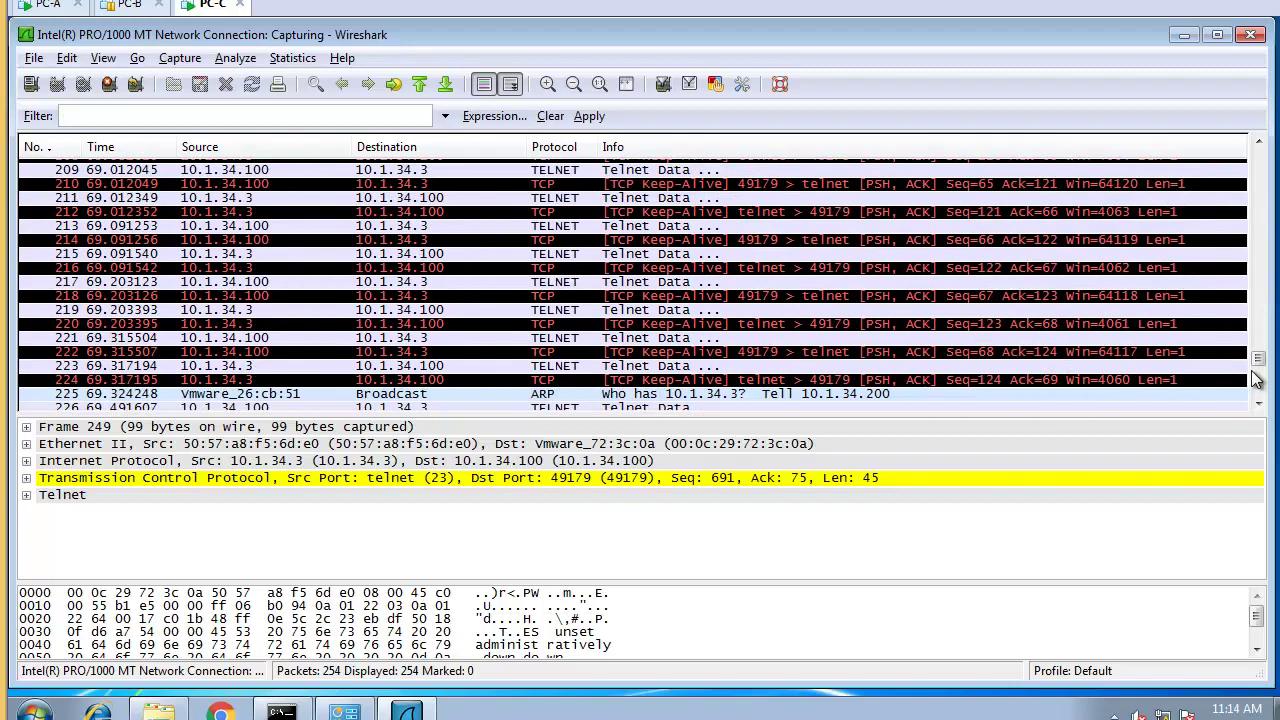
{"action": "scroll", "coordinate": [1262, 383], "scroll_direction": "up", "scroll_amount": 6}
{"action": "scroll", "coordinate": [1262, 405], "scroll_direction": "up", "scroll_amount": 11}
{"action": "scroll", "coordinate": [1262, 405], "scroll_direction": "down", "scroll_amount": 6}
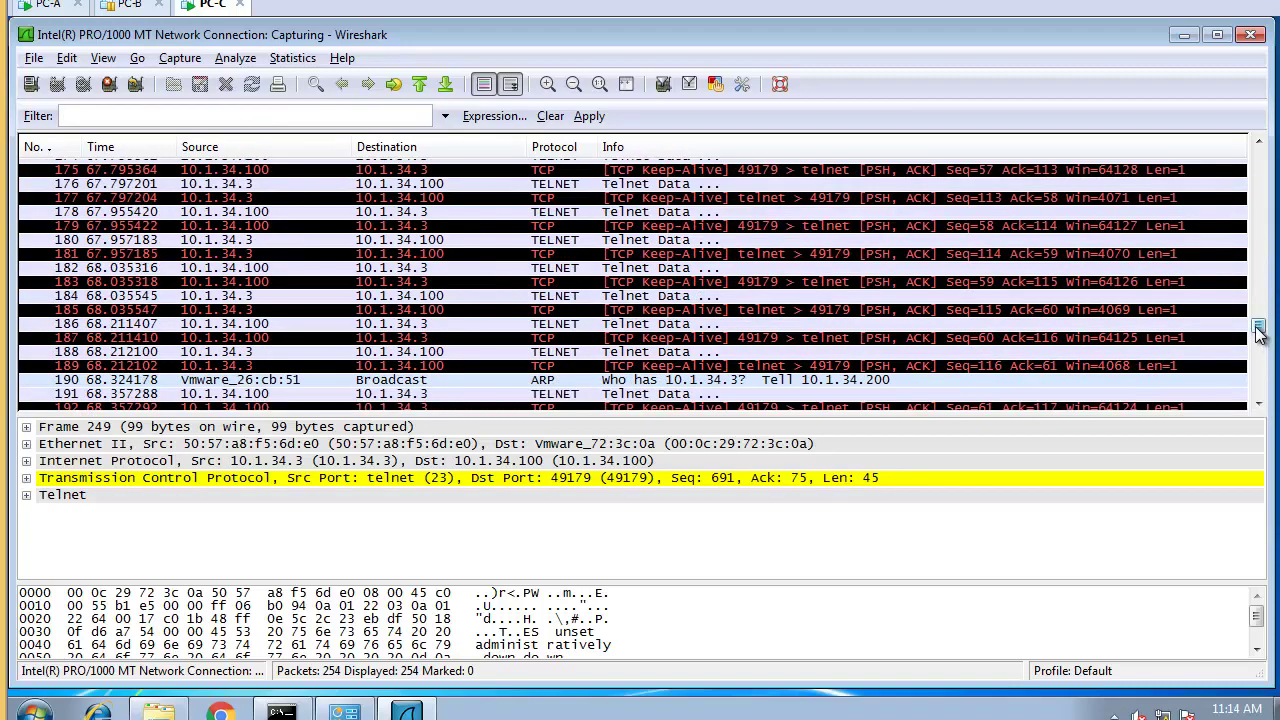
{"action": "left_click_drag", "start_coordinate": [1260, 330], "coordinate": [1258, 402]}
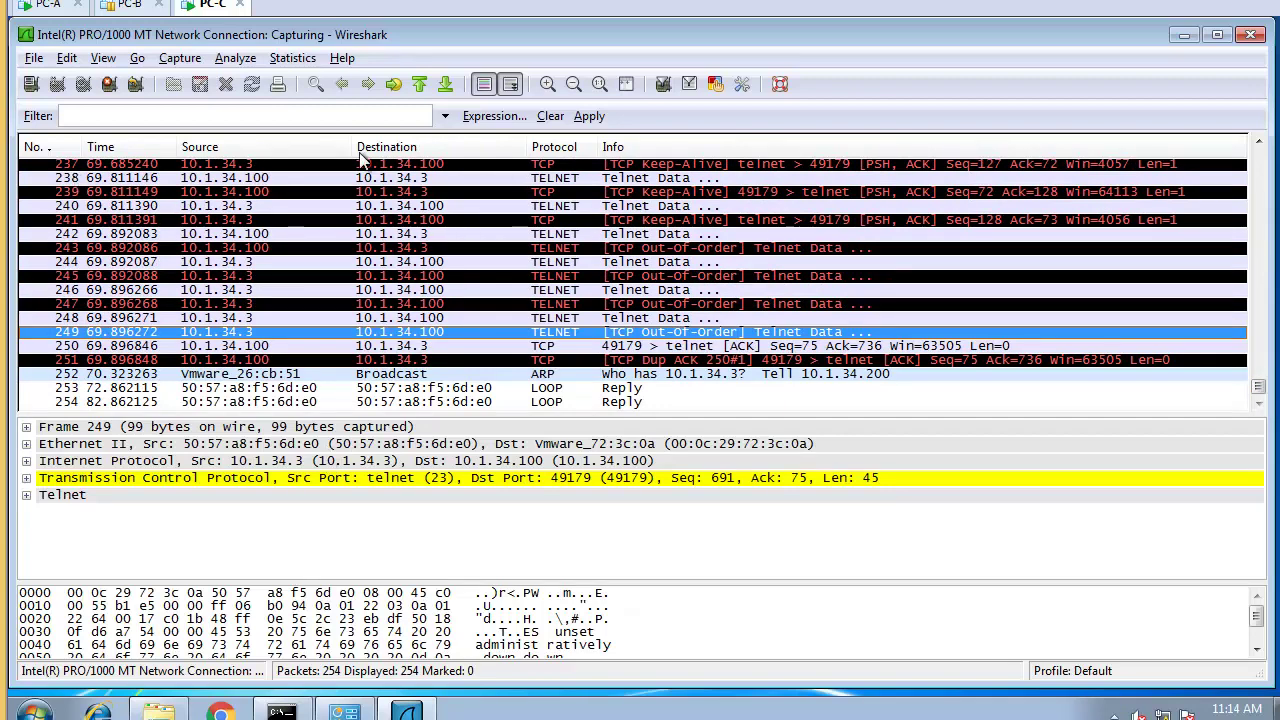
Close Wireshark without saving the capture and relaunch it from the Start menu search
{"action": "left_click", "coordinate": [1250, 34]}
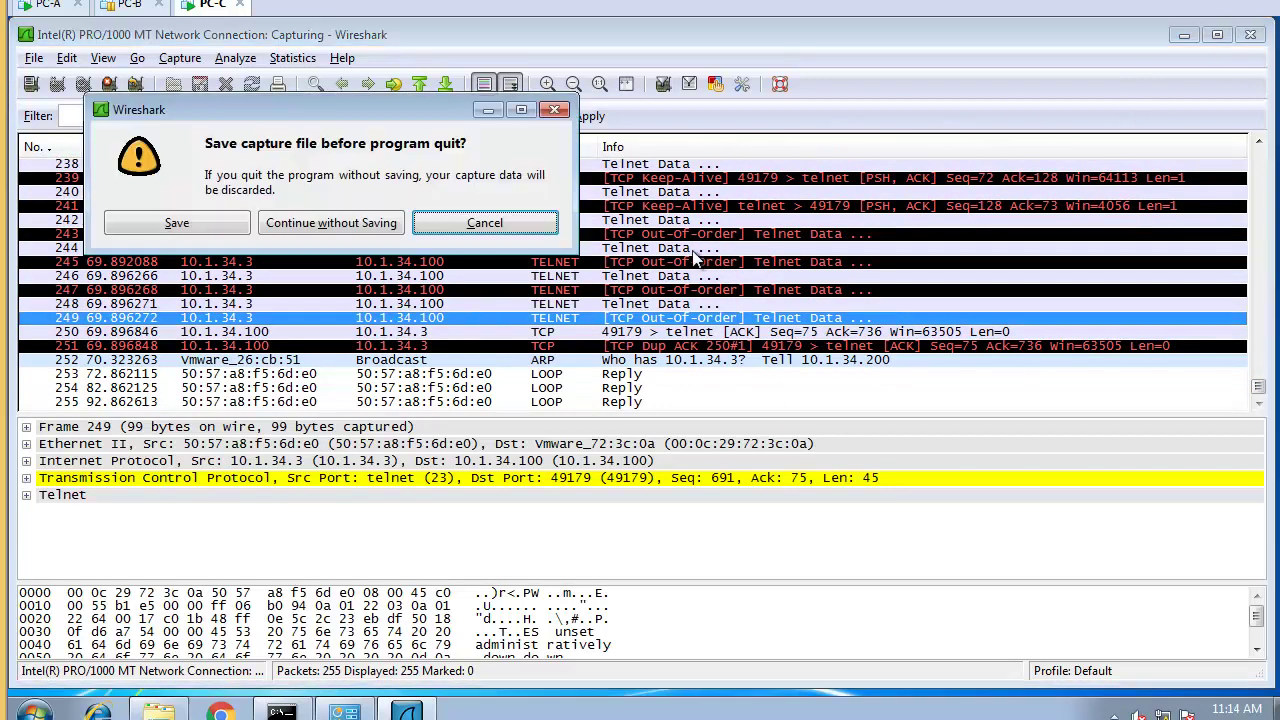
{"action": "left_click", "coordinate": [339, 225]}
{"action": "left_click", "coordinate": [50, 706]}
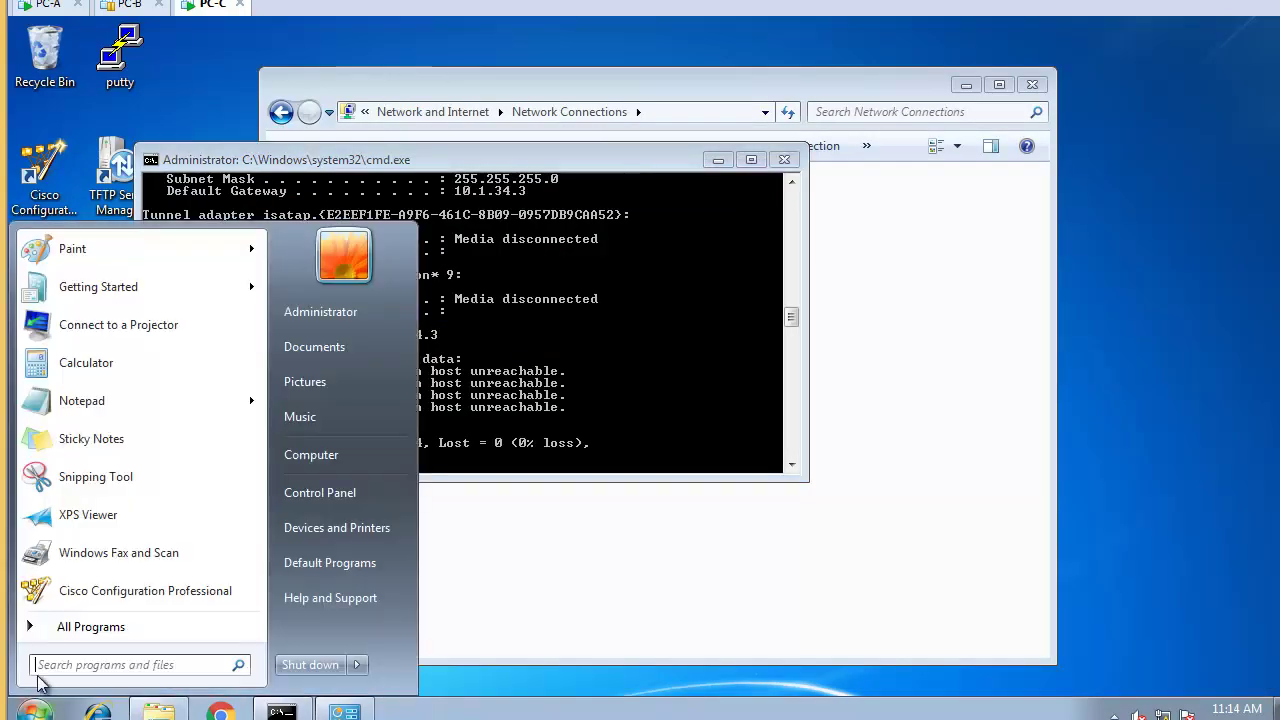
{"action": "type", "text": "w"}
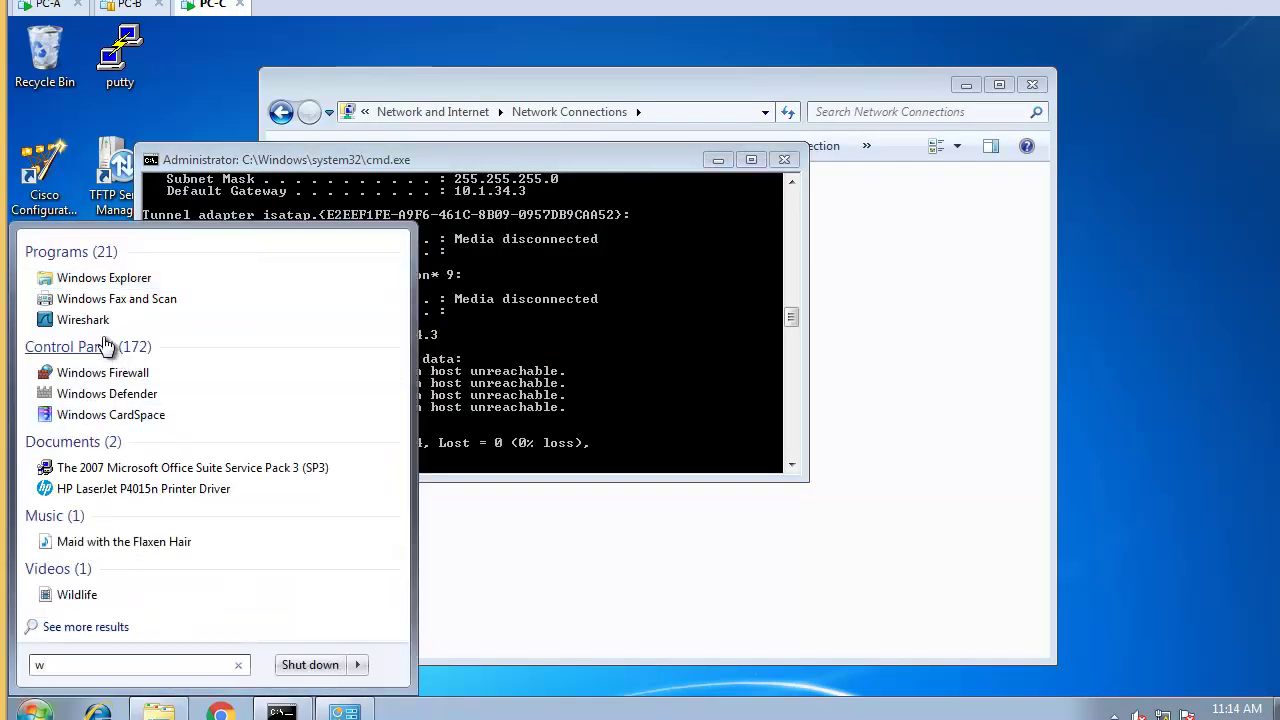
{"action": "left_click", "coordinate": [85, 319]}
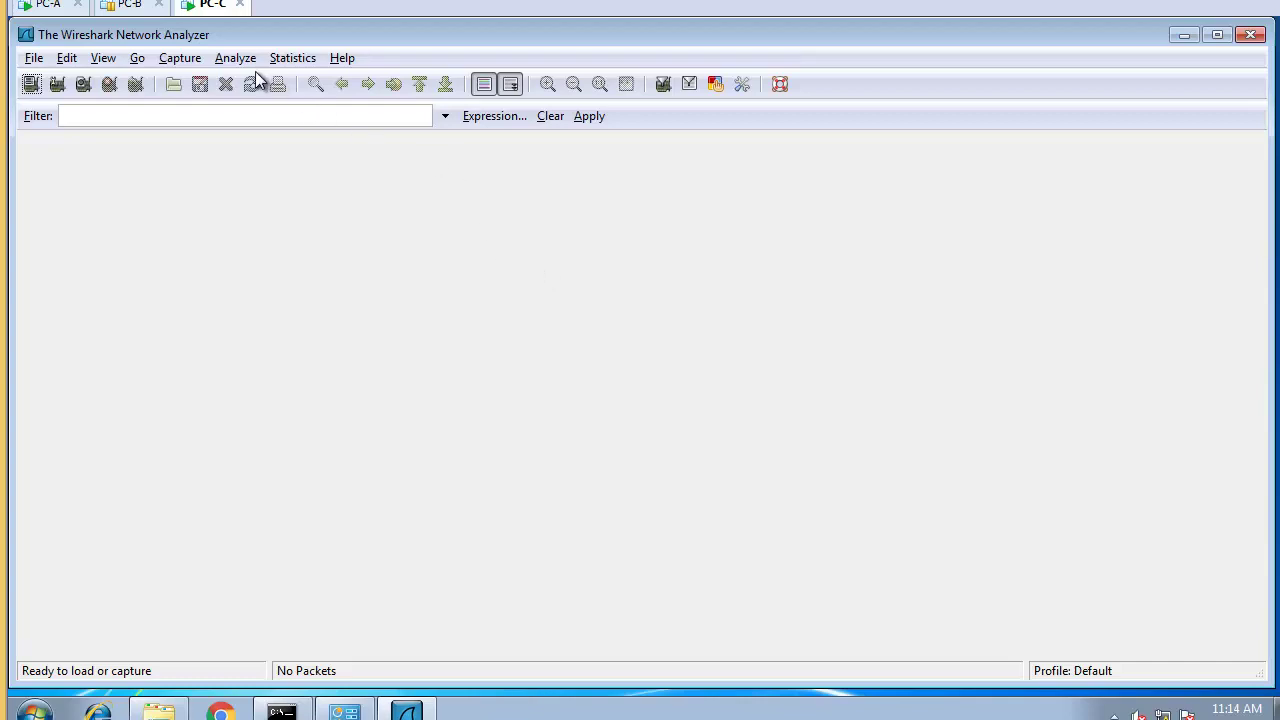
Start a new capture on the Intel PRO/1000 network interface
{"action": "left_click", "coordinate": [185, 58]}
{"action": "left_click", "coordinate": [185, 86]}
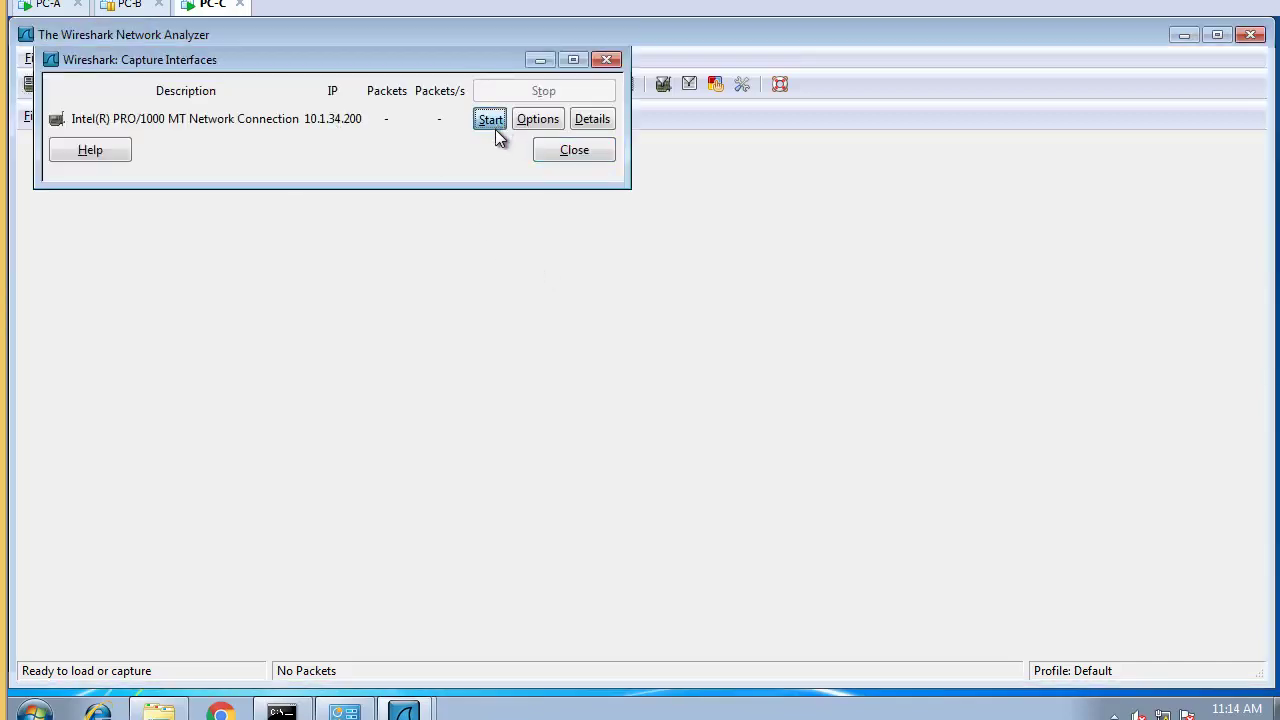
{"action": "left_click", "coordinate": [490, 120]}
Move from the access server through R1 to the DLS1 session (session 2)
{"action": "left_click", "coordinate": [328, 665]}
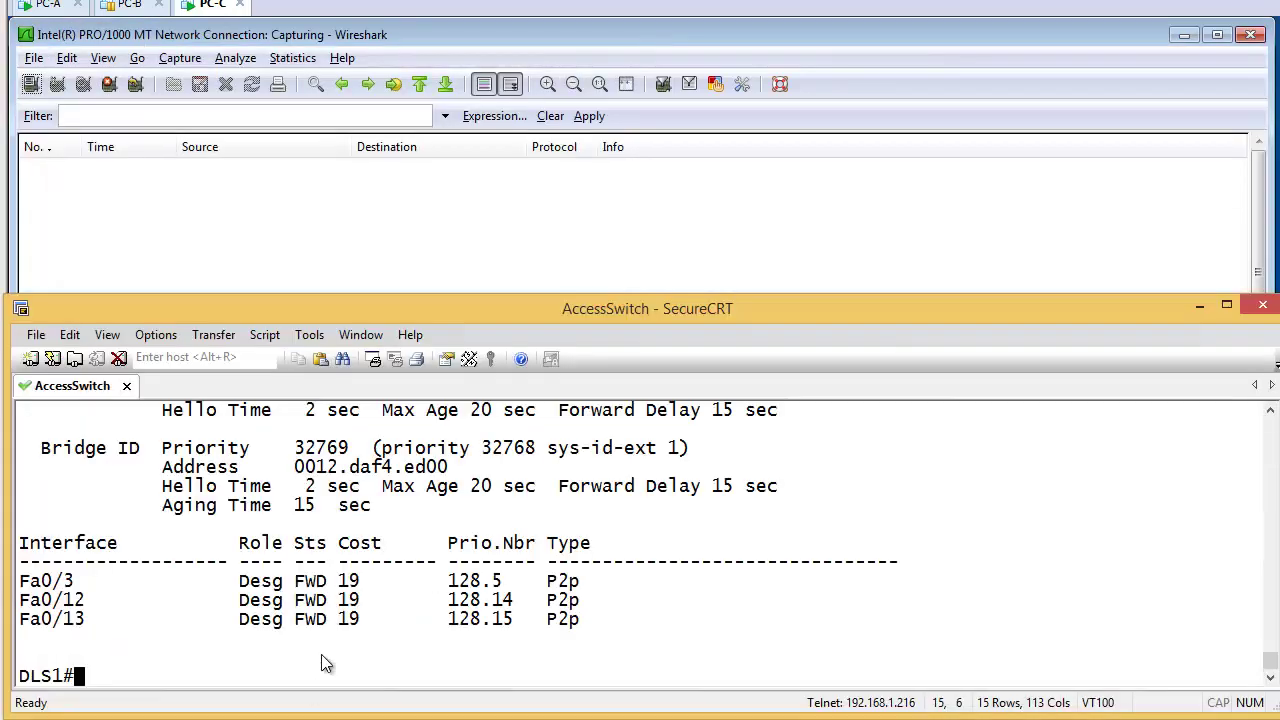
{"action": "key", "text": "ctrl+shift+6"}
{"action": "type", "text": "x1"}
{"action": "key", "text": "Return"}
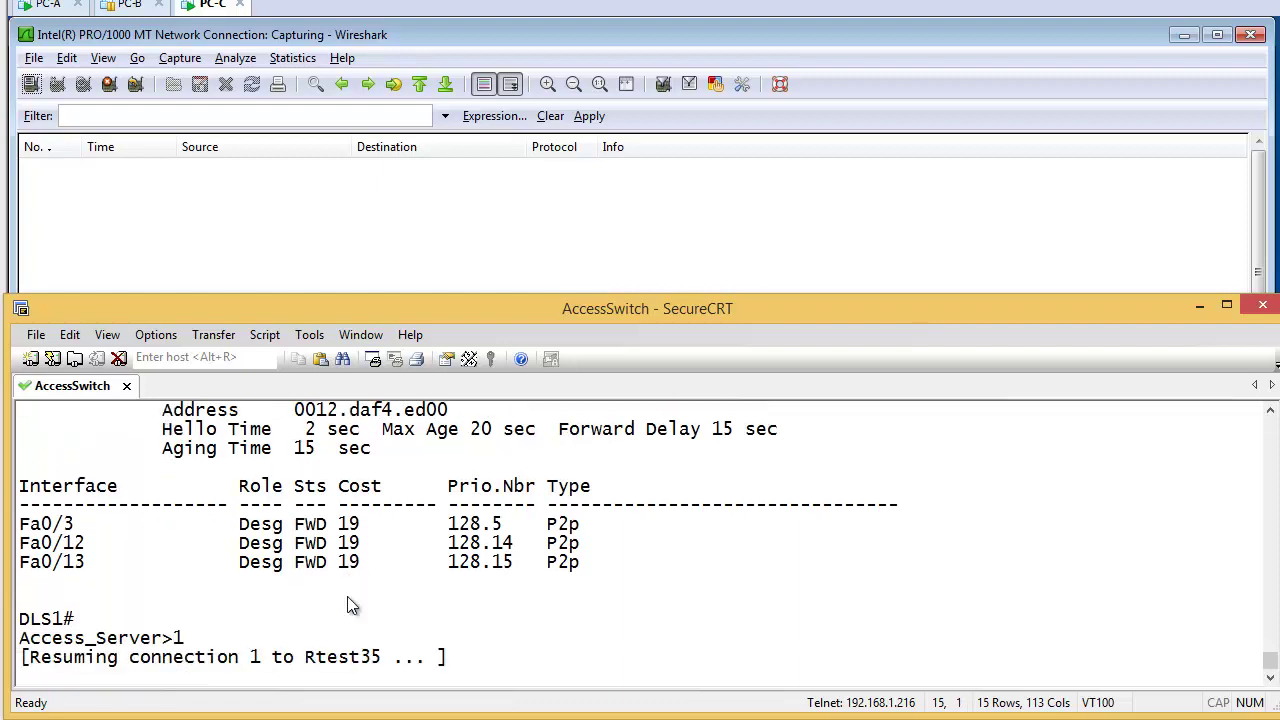
{"action": "key", "text": "Return"}
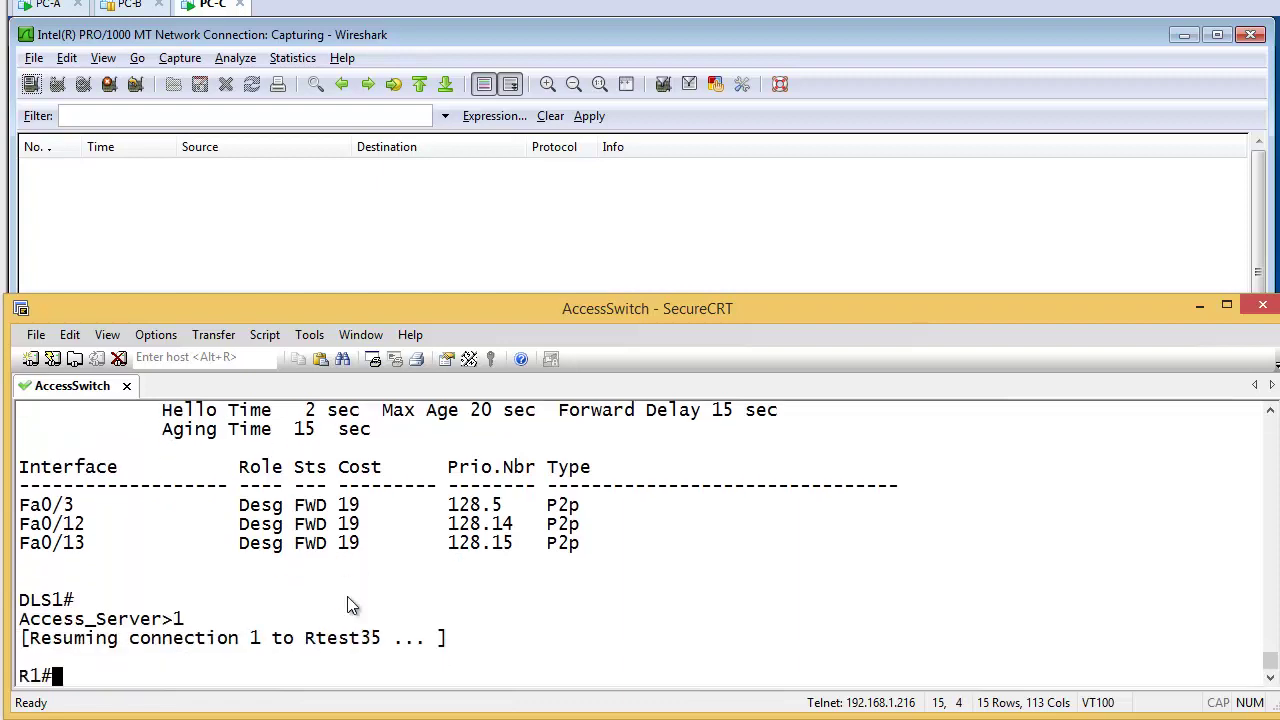
{"action": "key", "text": "ctrl+shift+6"}
{"action": "key", "text": "x"}
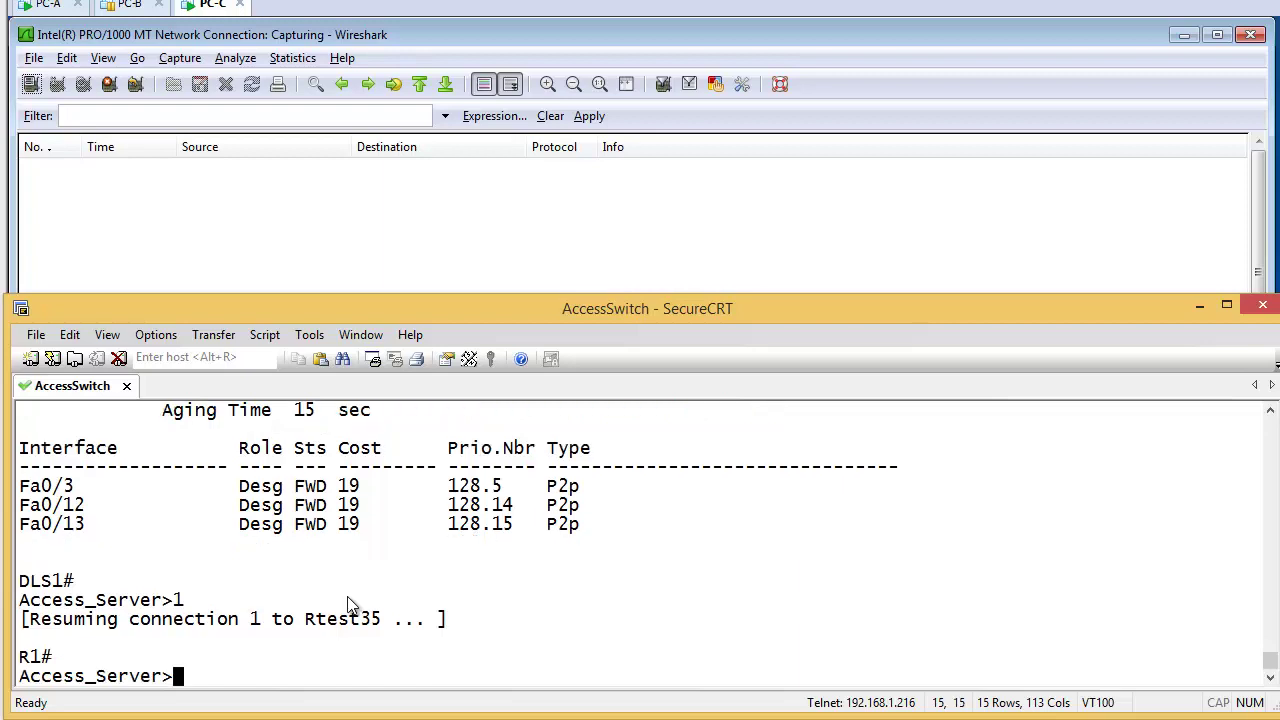
{"action": "type", "text": "2"}
{"action": "key", "text": "Return"}
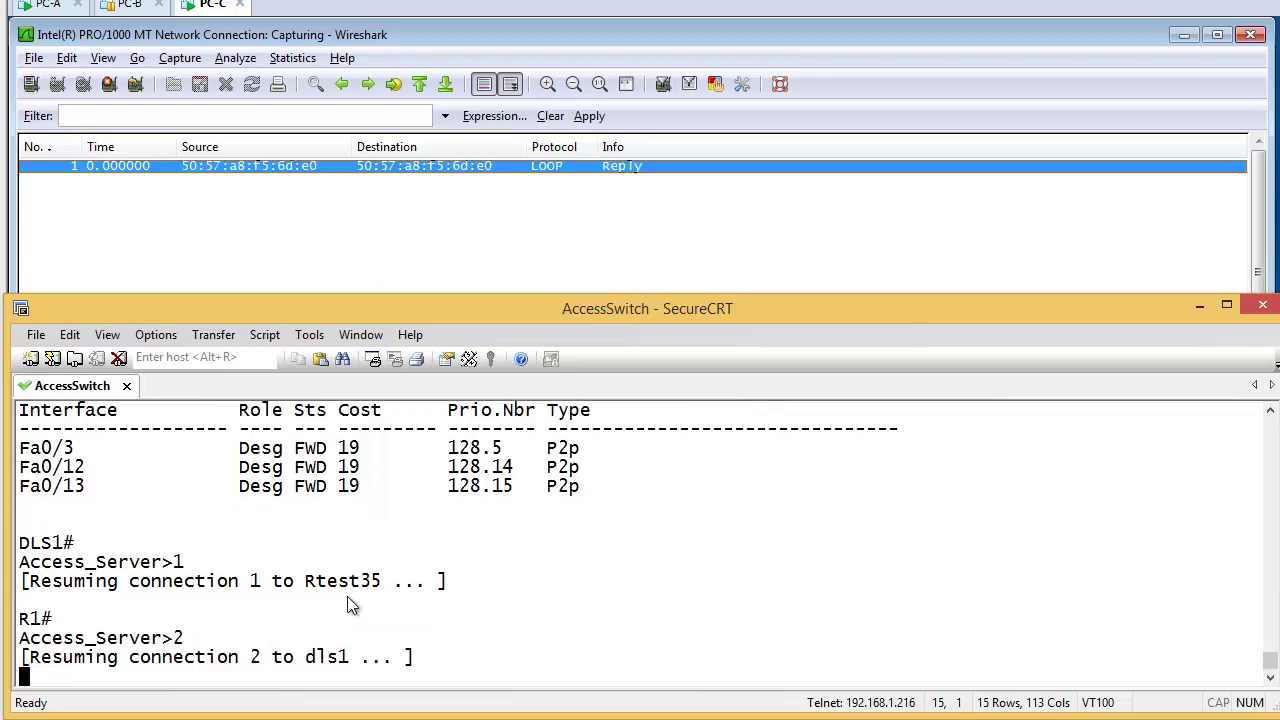
{"action": "key", "text": "Return"}
Give DLS1's interface VLAN 1 the address 10.1.34.250 255.255.255.0 and enable it
{"action": "type", "text": "conf t"}
{"action": "key", "text": "Return"}
{"action": "type", "text": "int vlan 1"}
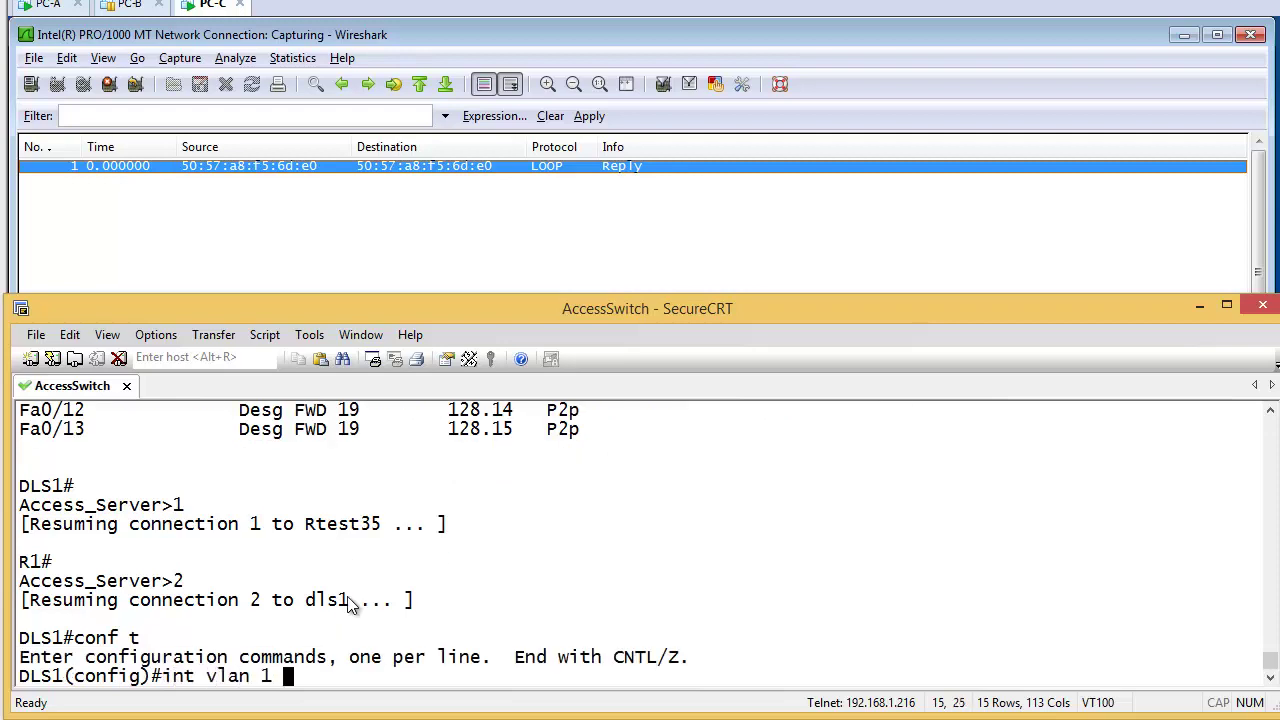
{"action": "key", "text": "Return"}
{"action": "type", "text": "ip"}
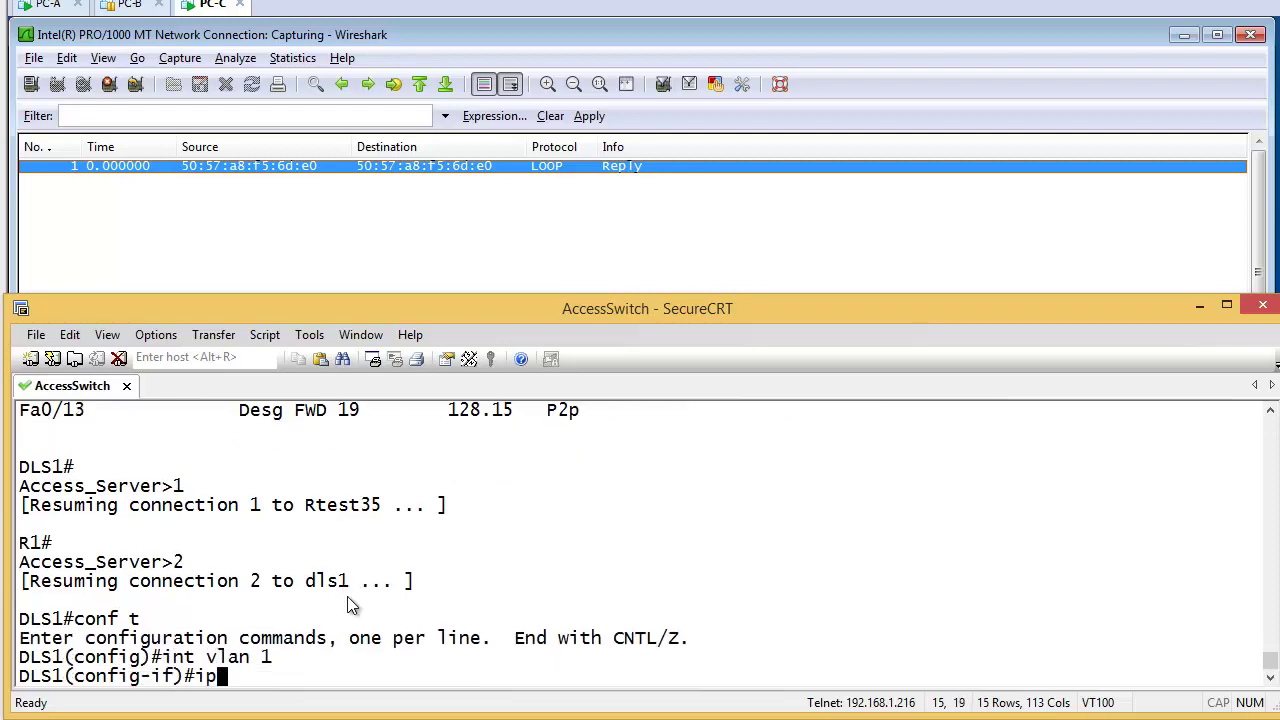
{"action": "type", "text": " add 10.1.34."}
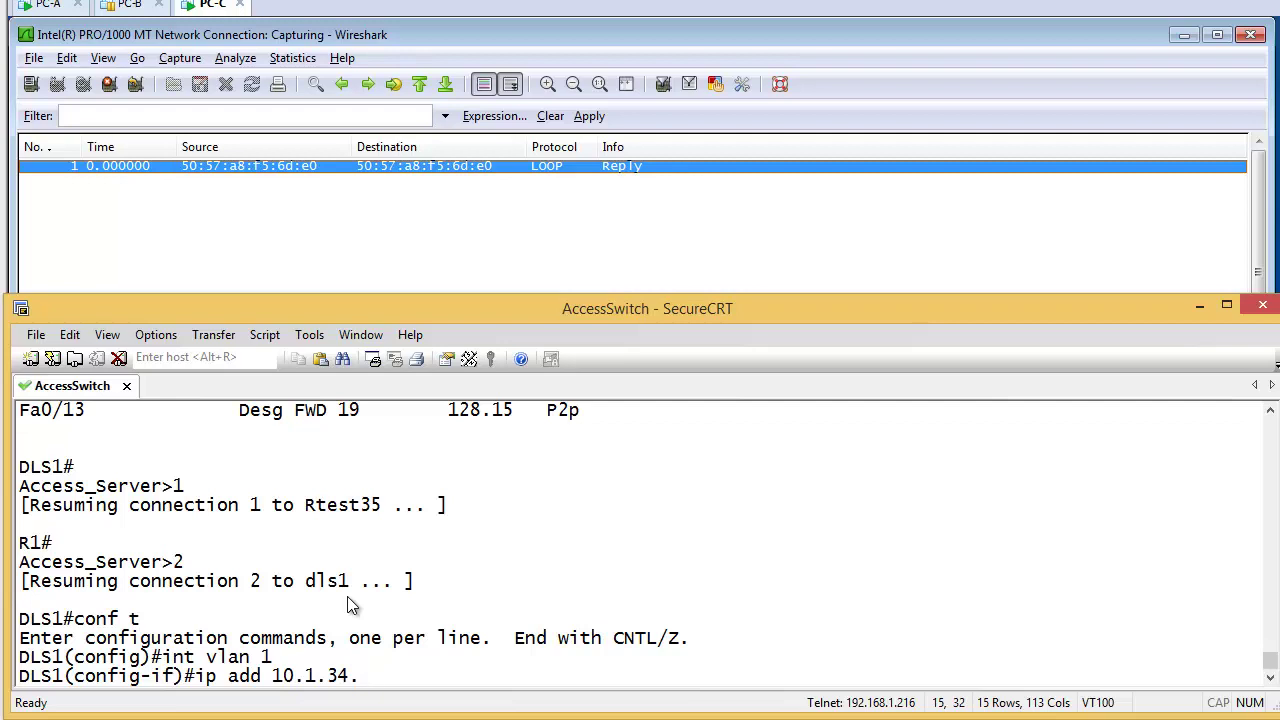
{"action": "type", "text": "250 5"}
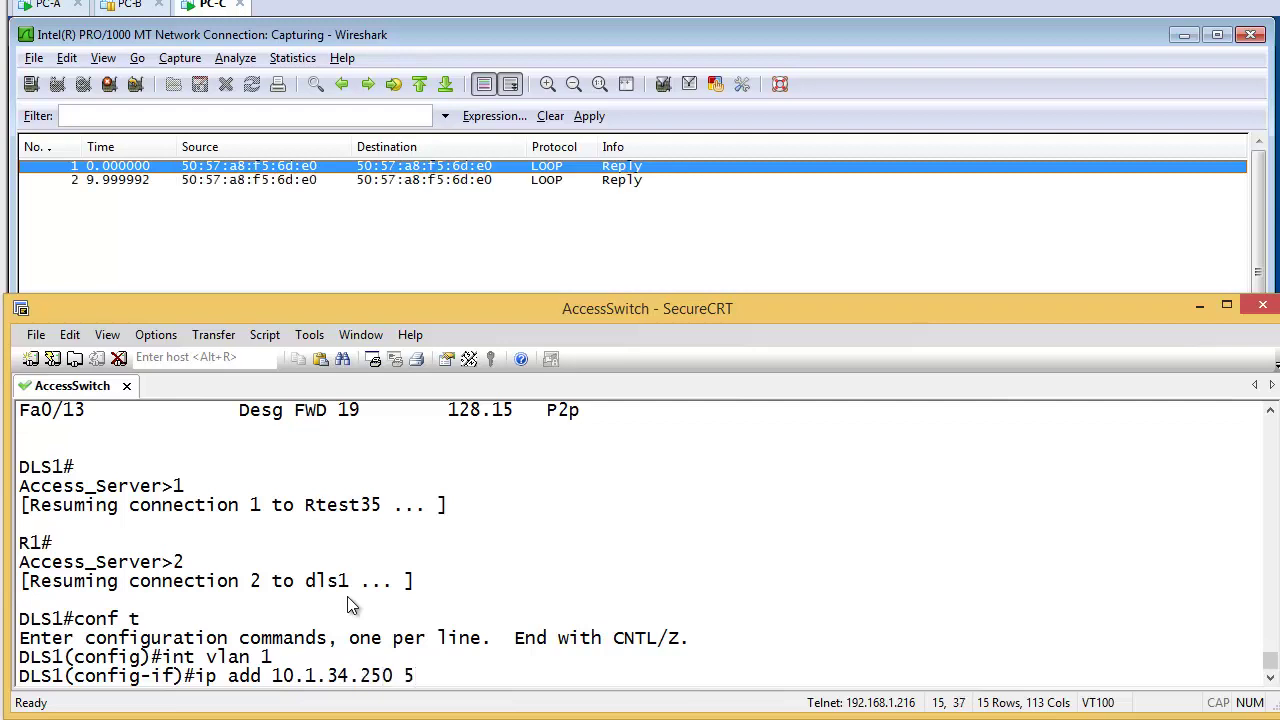
{"action": "key", "text": "BackSpace"}
{"action": "type", "text": "255.255.255.0"}
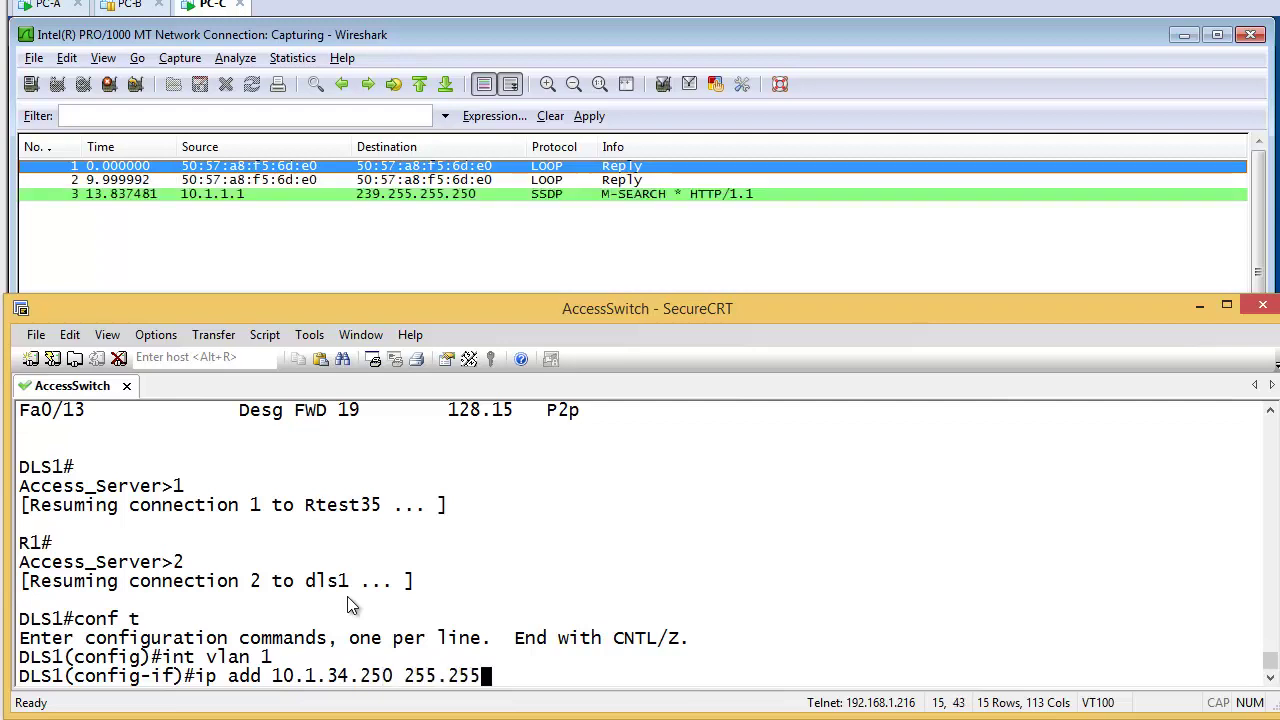
{"action": "key", "text": "Return"}
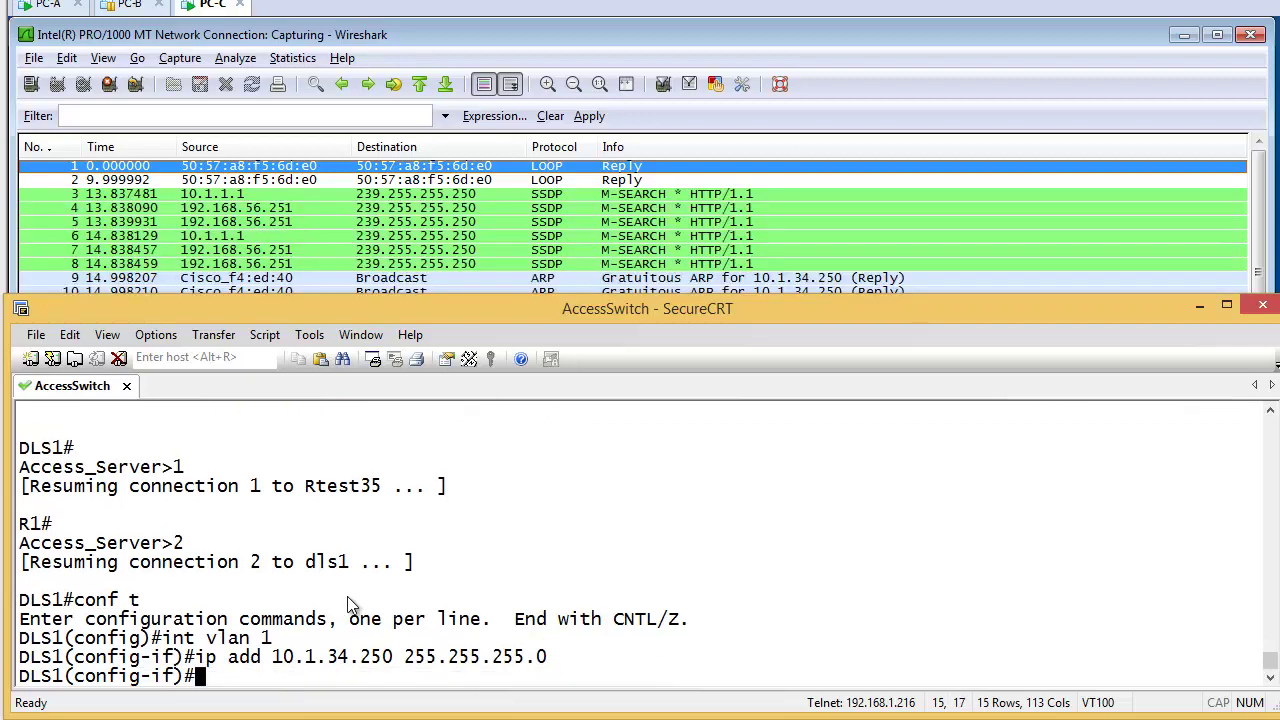
{"action": "type", "text": "no shut"}
{"action": "key", "text": "Return"}
{"action": "type", "text": "end"}
{"action": "key", "text": "Return"}
{"action": "key", "text": "Return"}
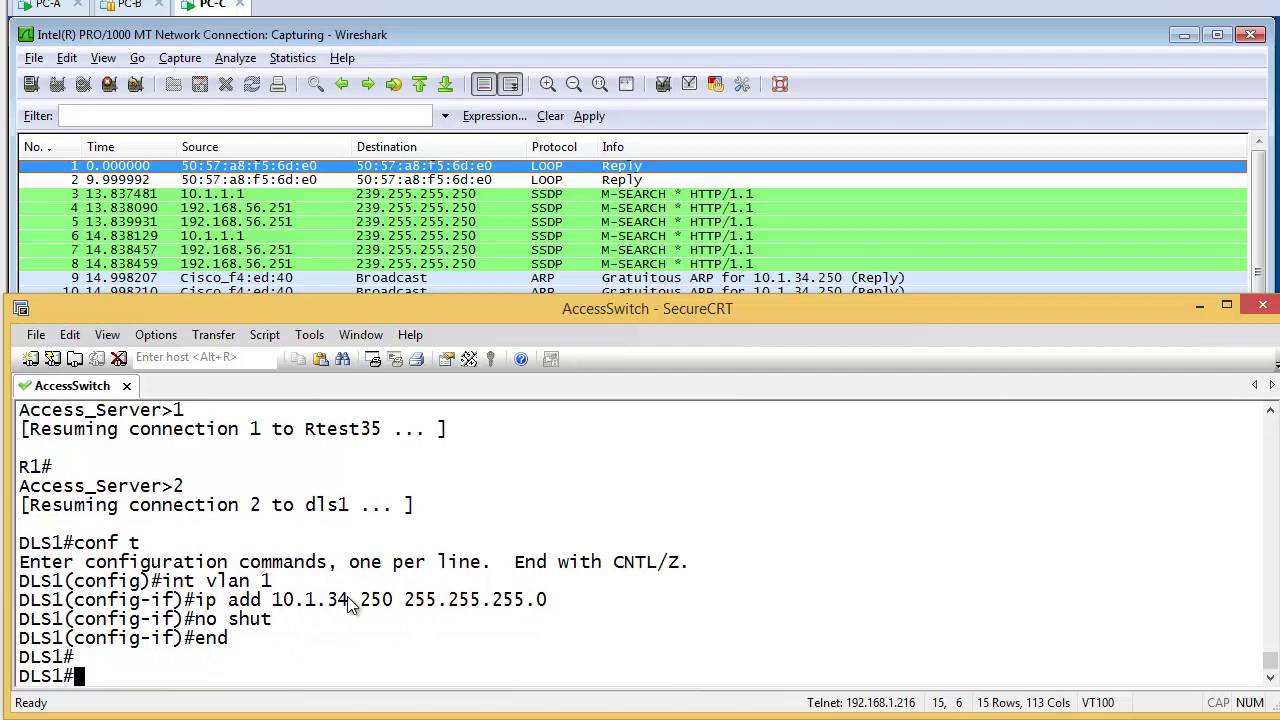
Return to R1 and ping 10.1.34.250
{"action": "key", "text": "ctrl+shift+6"}
{"action": "type", "text": "x1"}
{"action": "key", "text": "Return"}
{"action": "key", "text": "Return"}
{"action": "type", "text": "p"}
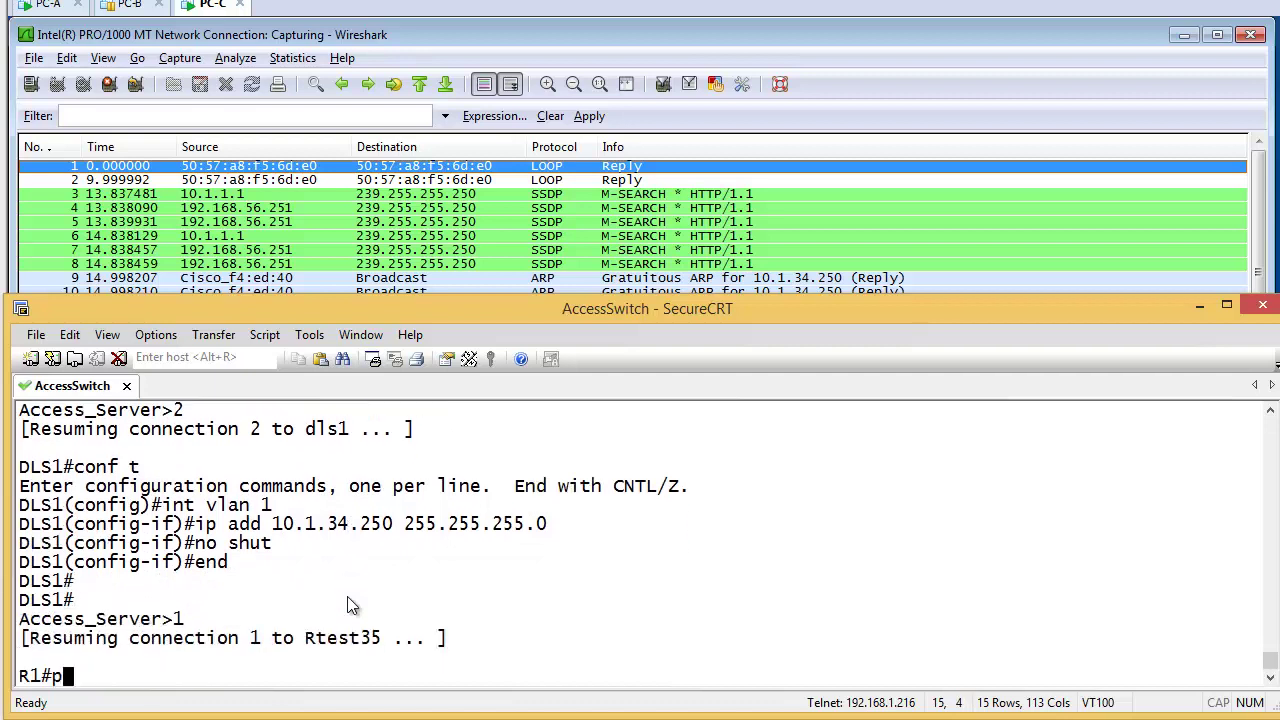
{"action": "type", "text": "ing 10.1.34."}
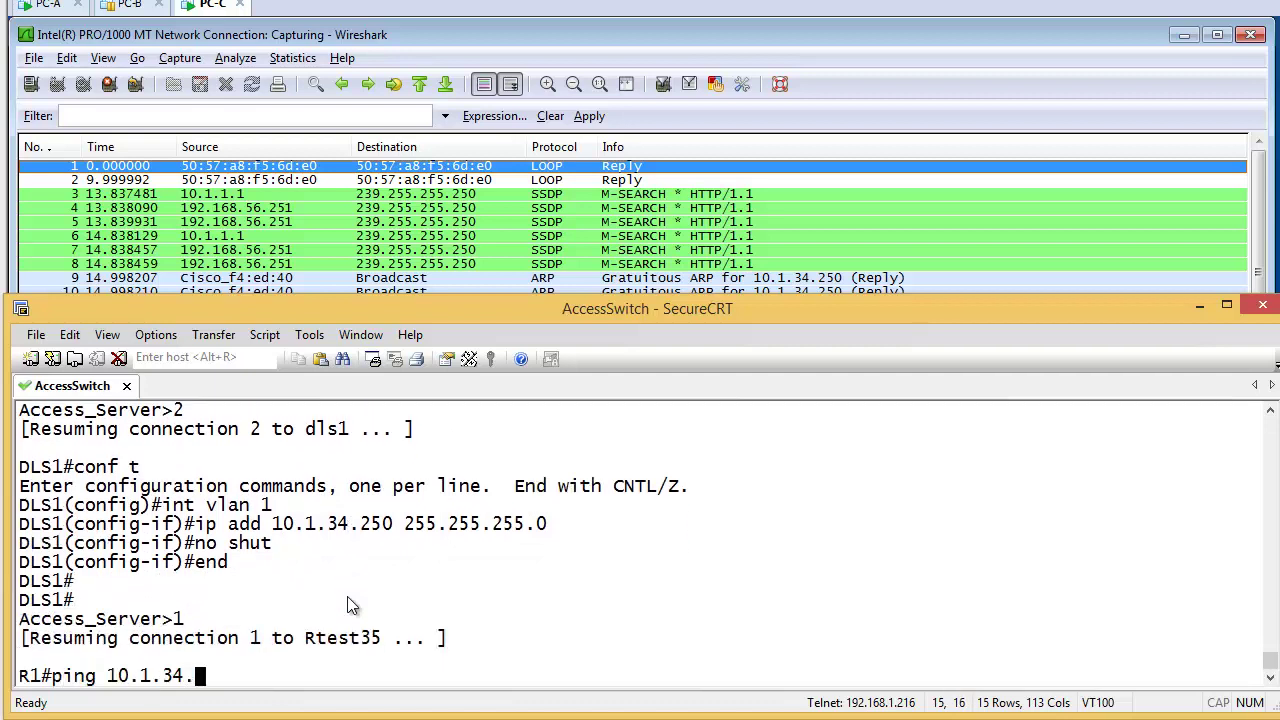
{"action": "type", "text": "250"}
{"action": "key", "text": "Return"}
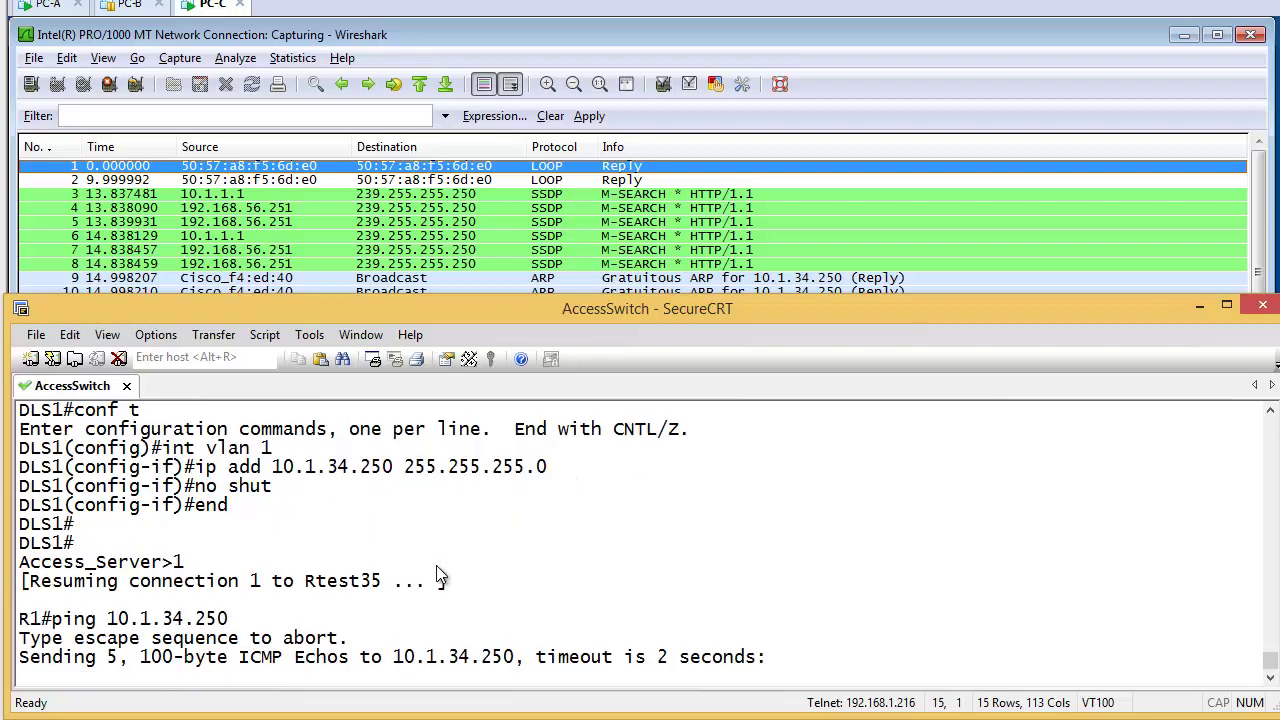
Inspect the ARP request for 10.1.34.250 and echo request packets 27 and 29
{"action": "left_click", "coordinate": [1263, 250]}
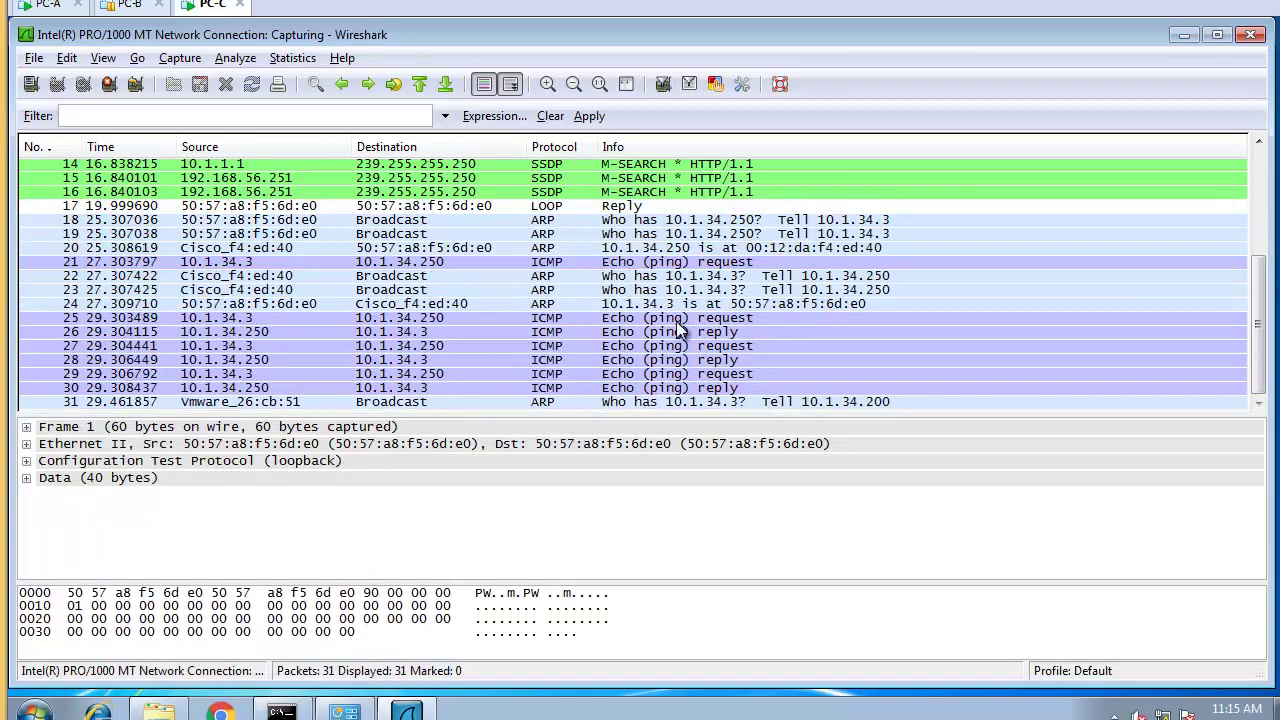
{"action": "left_click", "coordinate": [686, 207]}
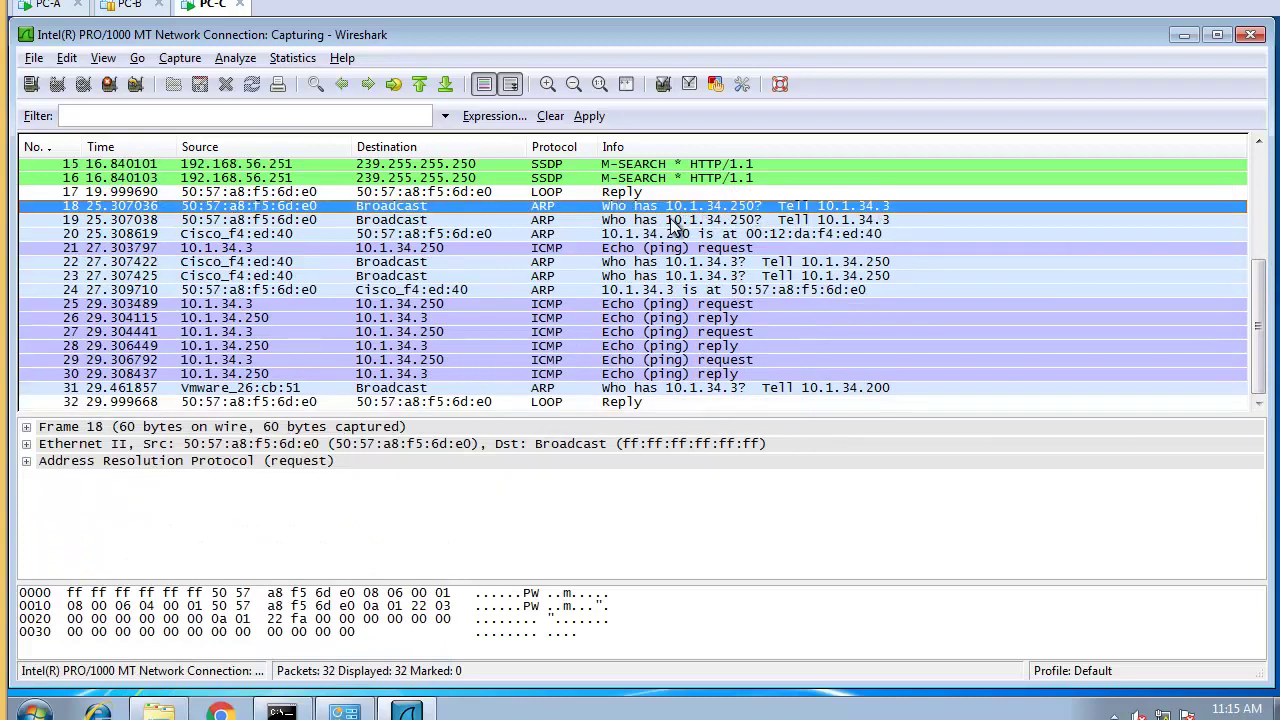
{"action": "left_click", "coordinate": [372, 333]}
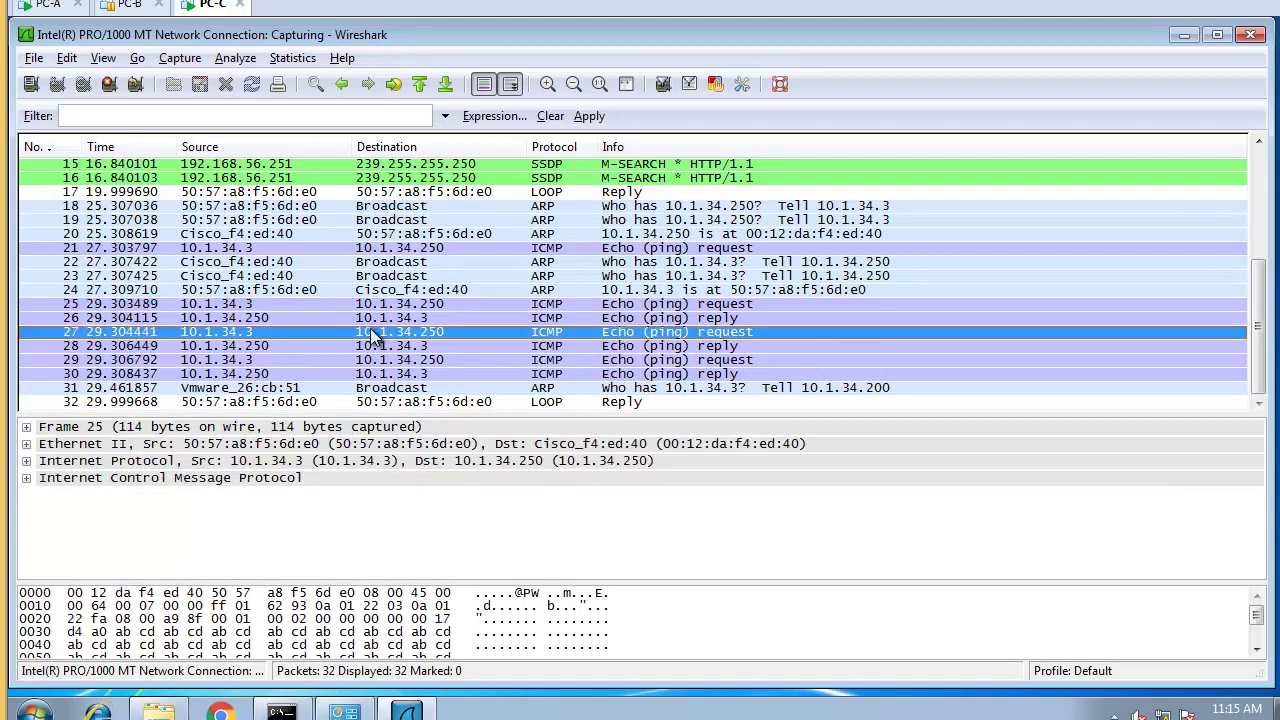
{"action": "left_click", "coordinate": [372, 360]}
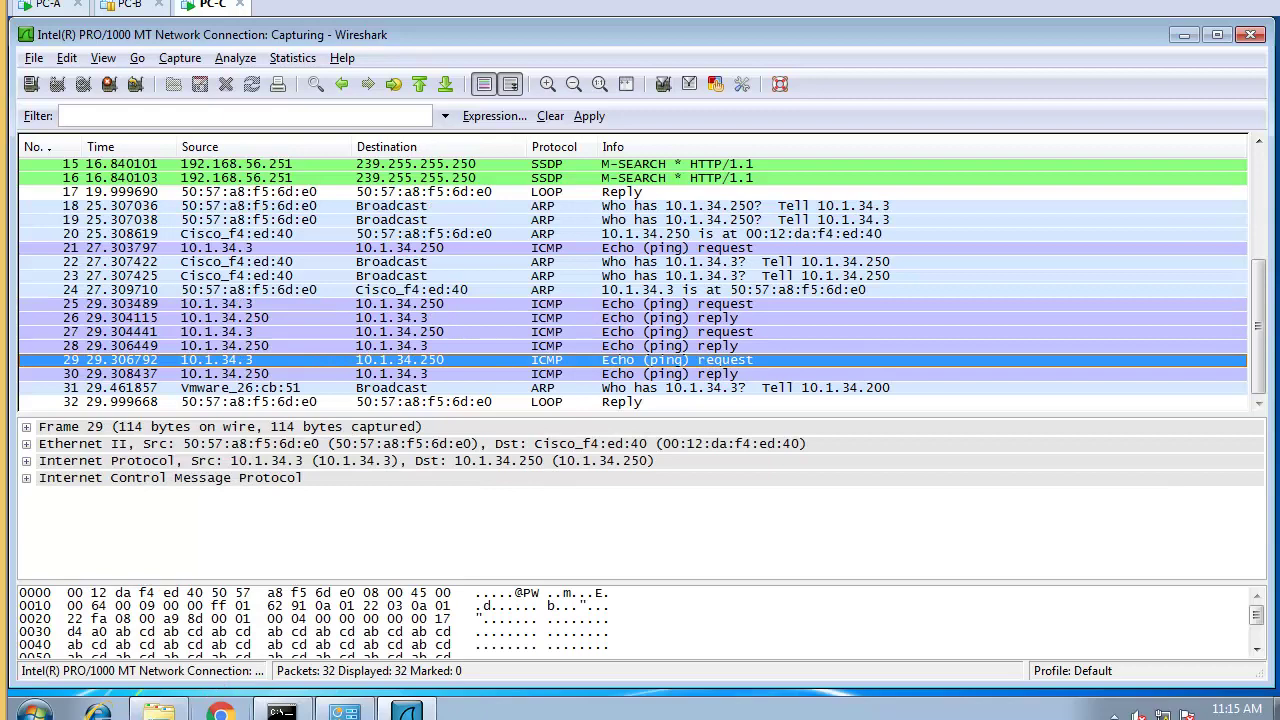
From R1's prompt, telnet to 10.1.34.250
{"action": "key", "text": "alt+Tab"}
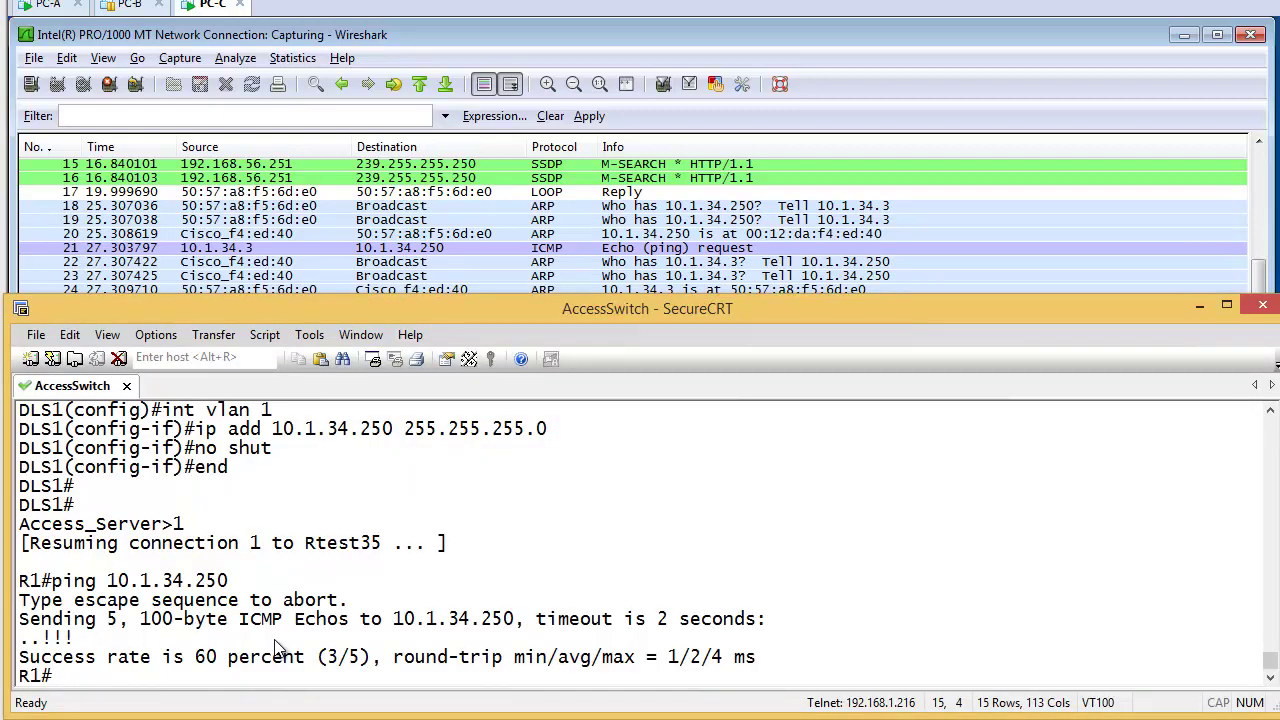
{"action": "type", "text": "telnet 10.1.34."}
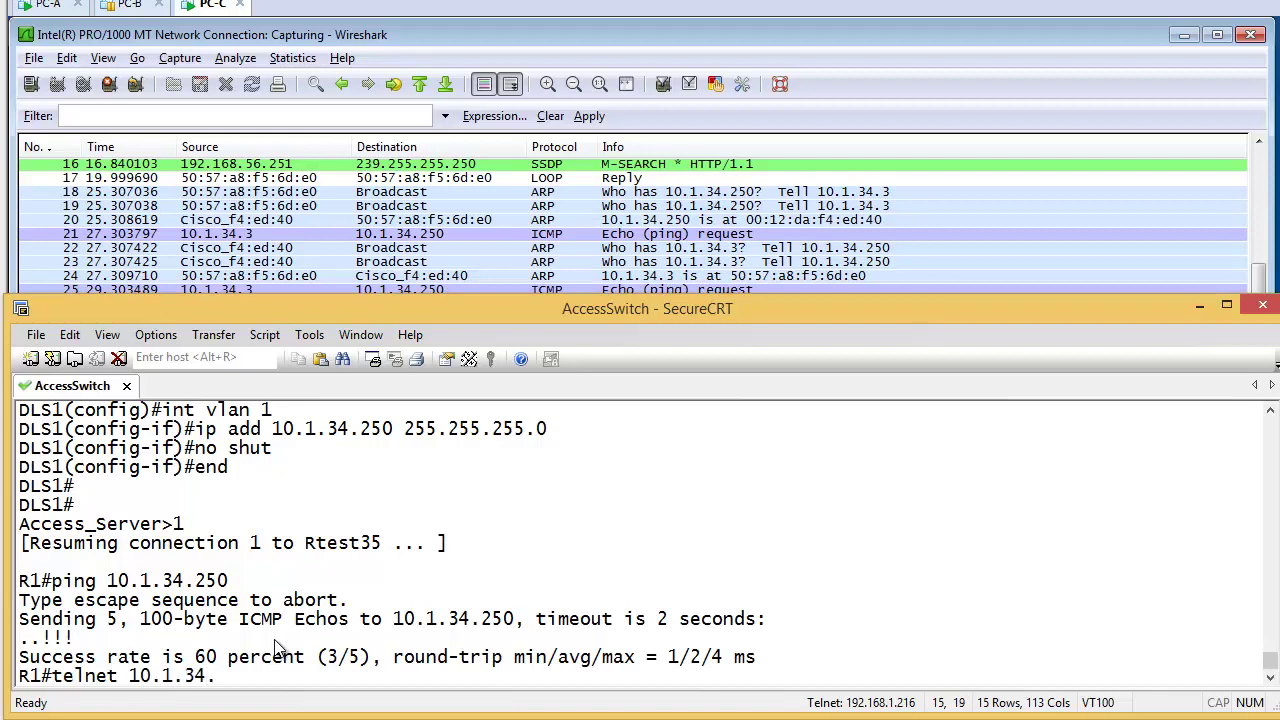
{"action": "type", "text": "240"}
{"action": "key", "text": "Return"}
Follow the TCP stream of telnet packet 46, then advance to the 'Troubleshooting with SPAN Overview' slide
{"action": "left_click", "coordinate": [705, 258]}
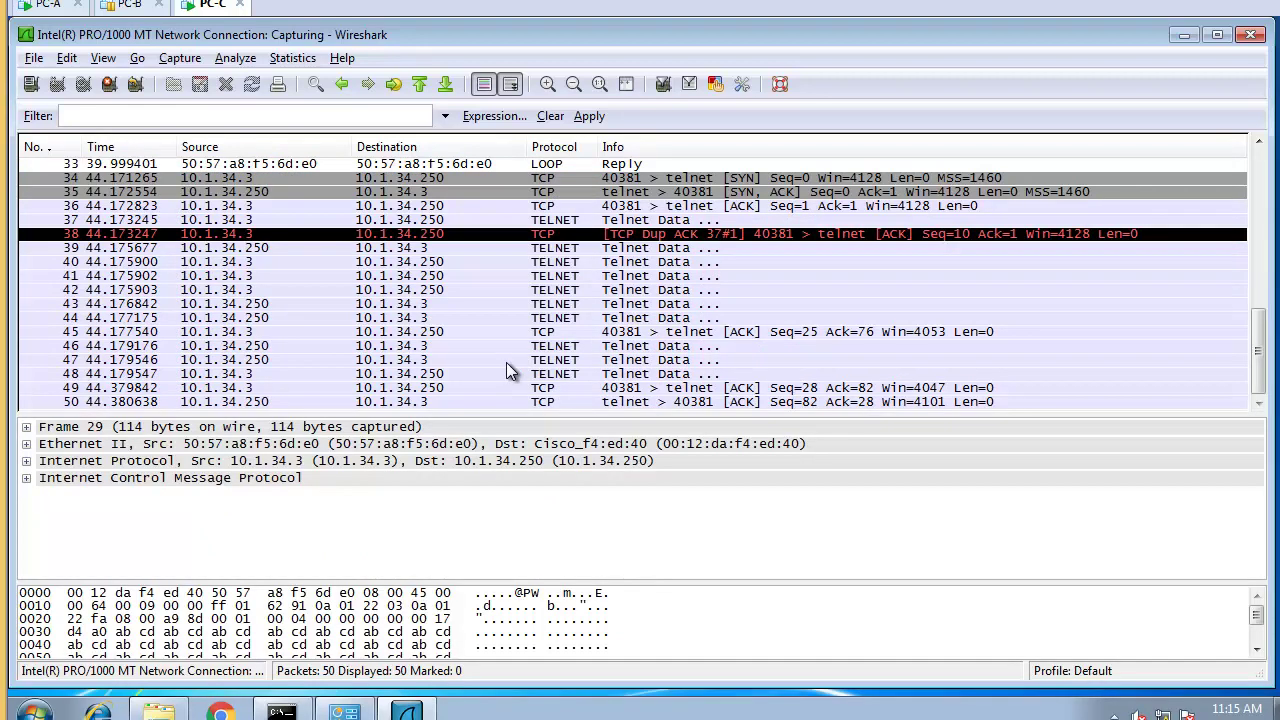
{"action": "left_click", "coordinate": [301, 345]}
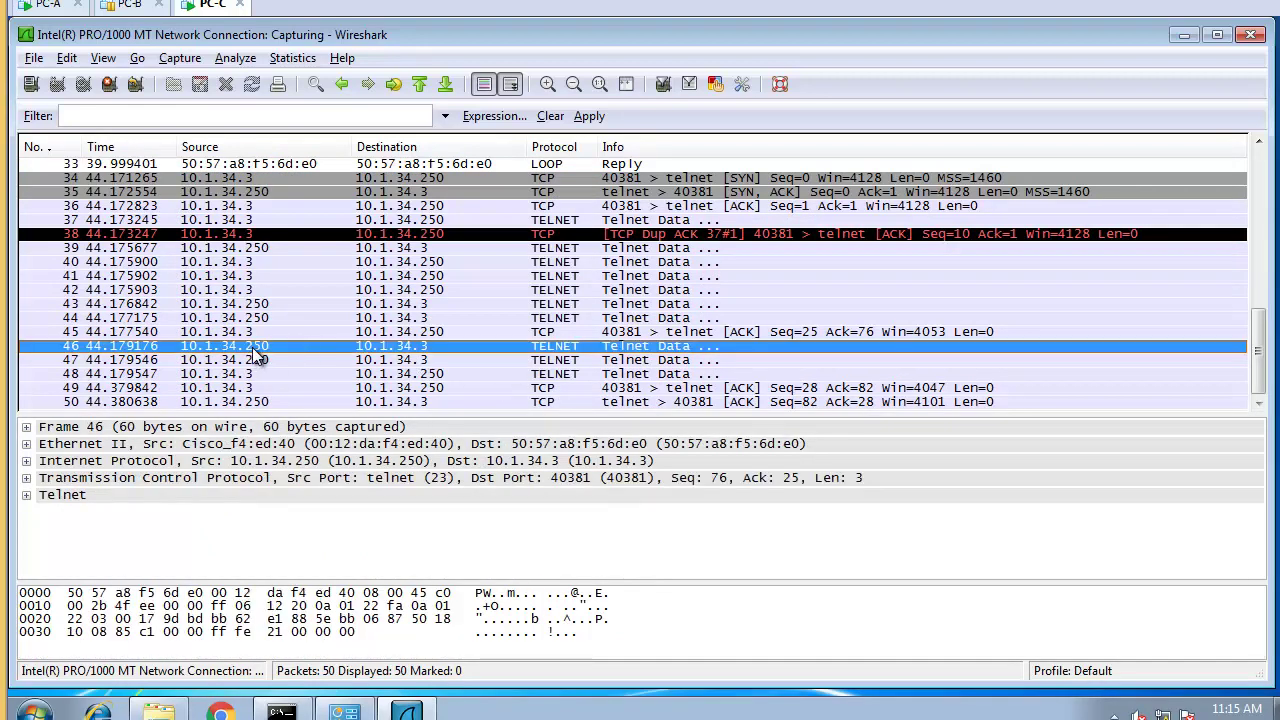
{"action": "right_click", "coordinate": [321, 347]}
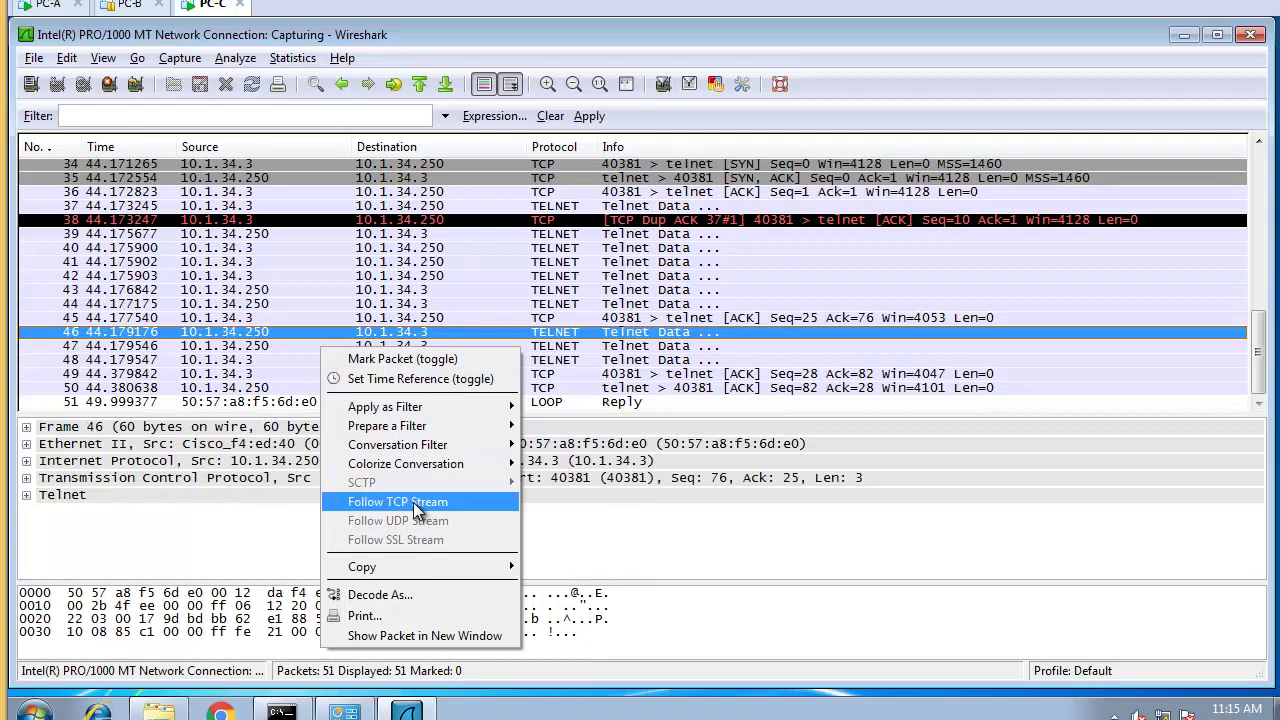
{"action": "left_click", "coordinate": [413, 502]}
{"action": "left_click", "coordinate": [597, 646]}
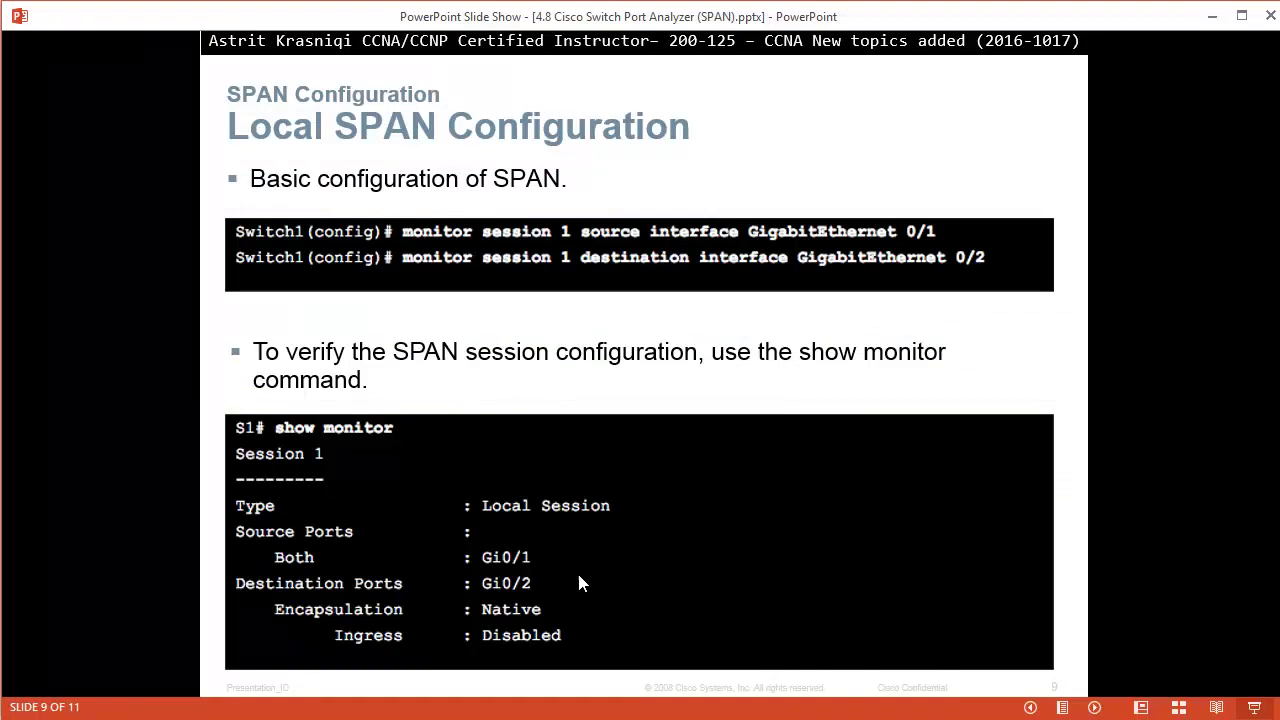
{"action": "left_click", "coordinate": [579, 583]}
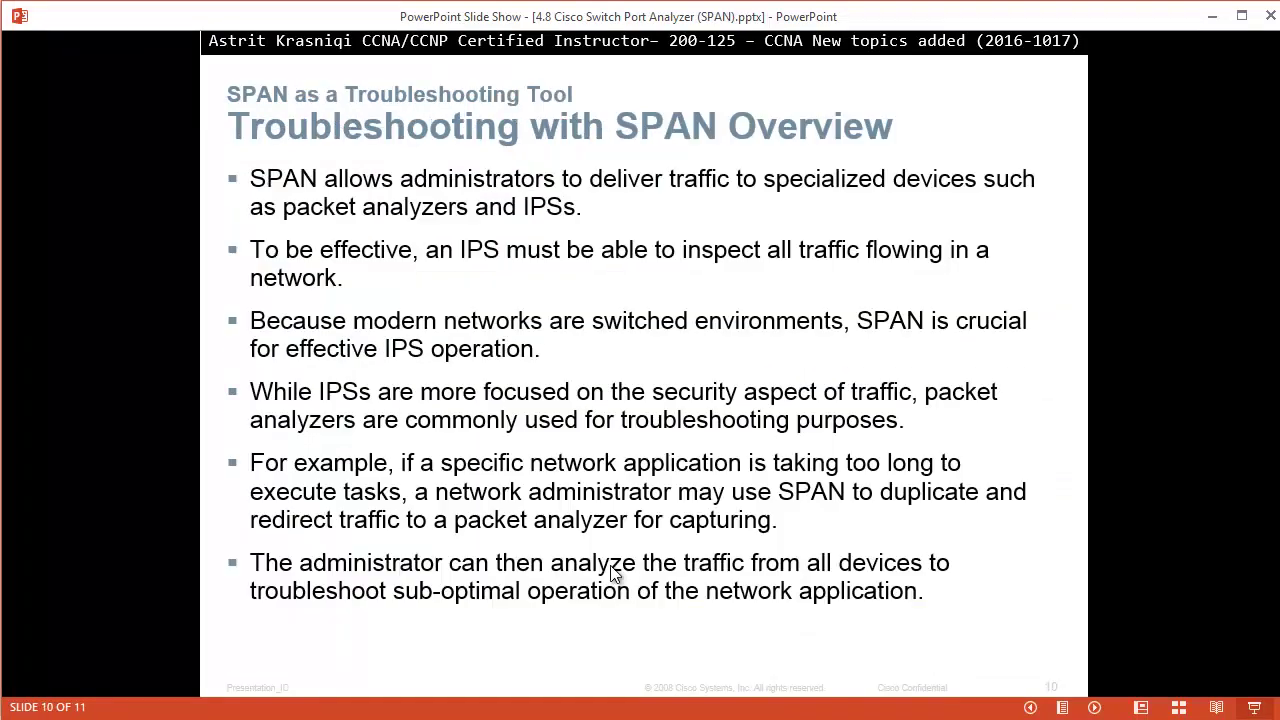